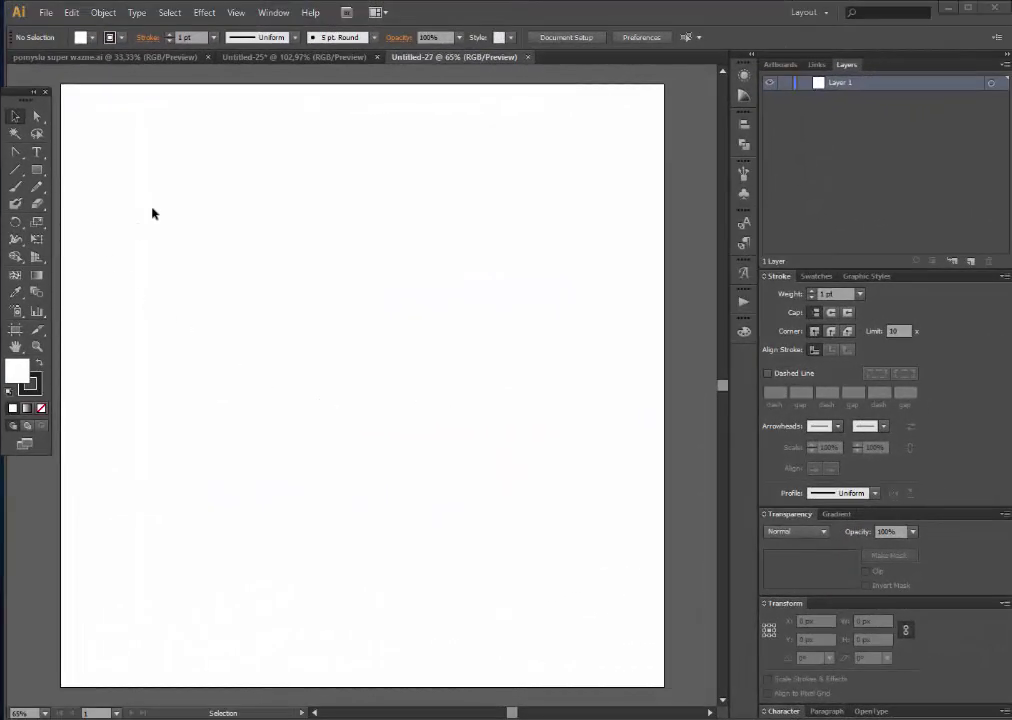
Step: Draw a square rectangular grid with 3 horizontal and 3 vertical dividers across the page centre
{"action": "left_click_drag", "start_coordinate": [15, 170], "coordinate": [97, 180]}
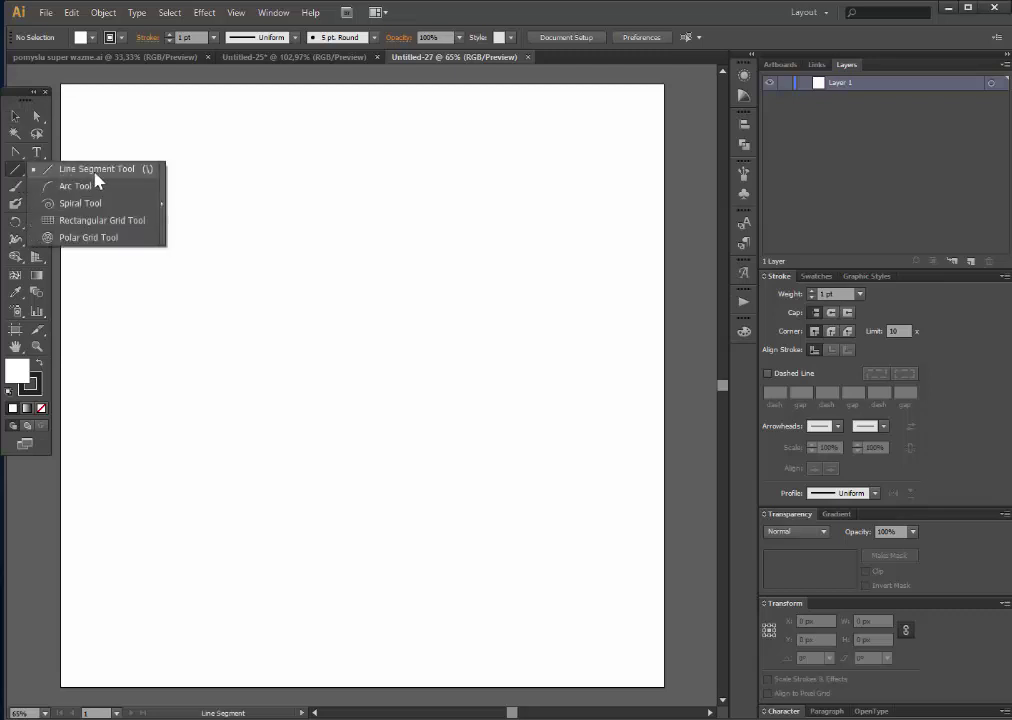
{"action": "left_click", "coordinate": [125, 230]}
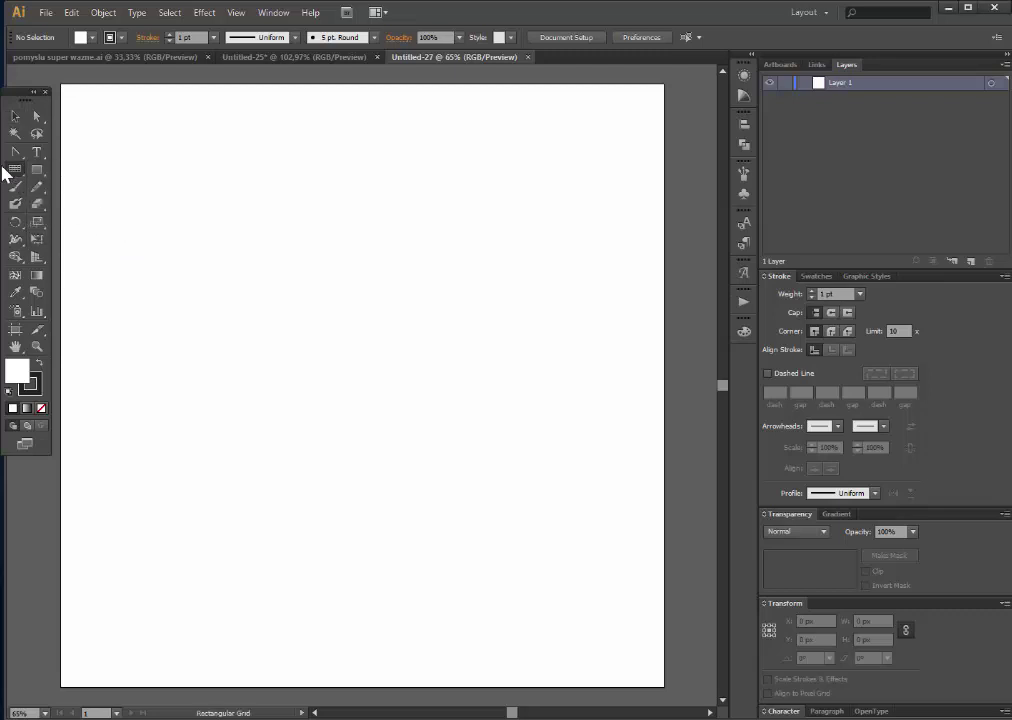
{"action": "double_click", "coordinate": [16, 172]}
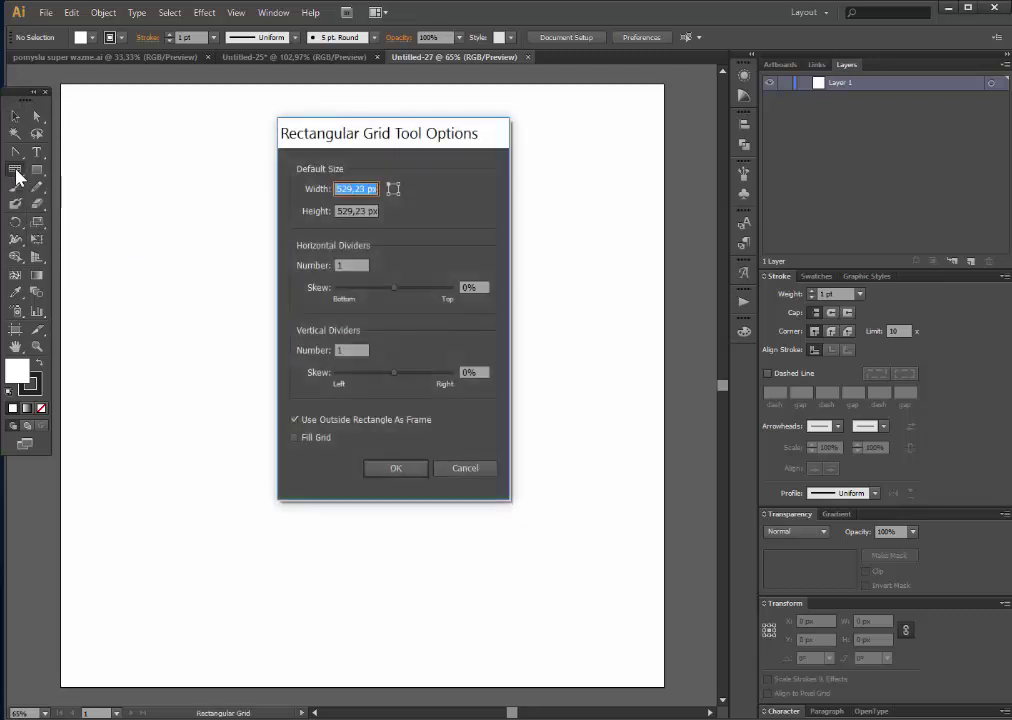
{"action": "left_click", "coordinate": [358, 266]}
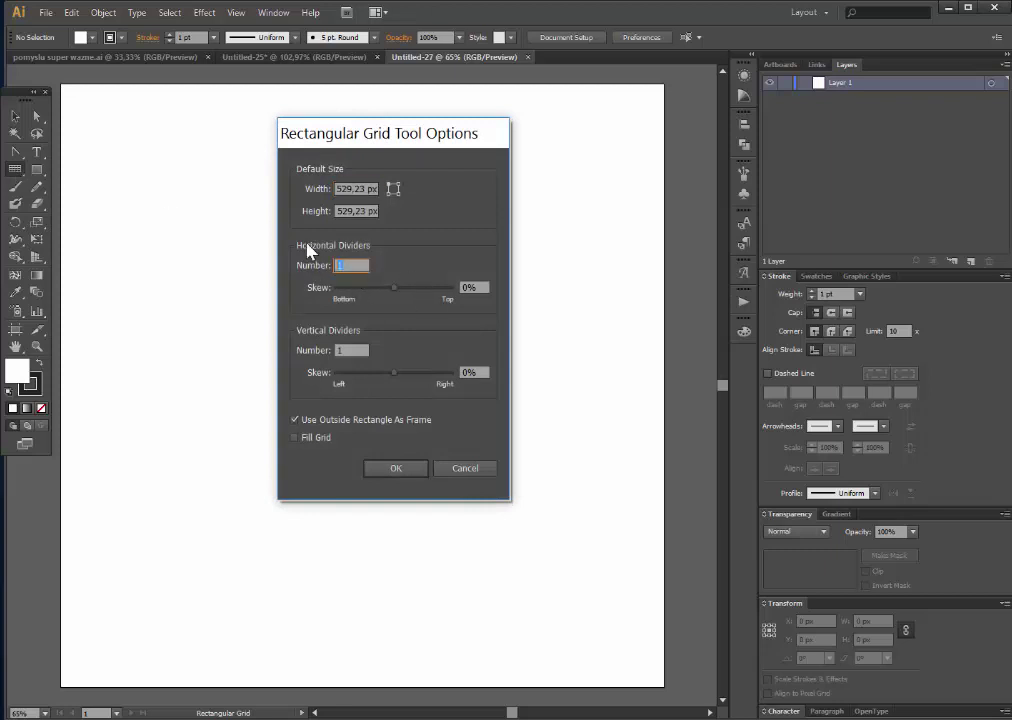
{"action": "type", "text": "3"}
{"action": "key", "text": "Tab"}
{"action": "key", "text": "Tab"}
{"action": "key", "text": "Tab"}
{"action": "left_click", "coordinate": [395, 468]}
{"action": "key", "text": "shift"}
{"action": "mouse_move", "coordinate": [225, 248]}
{"action": "left_mouse_down"}
{"action": "mouse_move", "coordinate": [474, 515]}
{"action": "mouse_move", "coordinate": [562, 567]}
{"action": "mouse_move", "coordinate": [567, 557]}
{"action": "mouse_move", "coordinate": [585, 568]}
{"action": "left_mouse_up"}
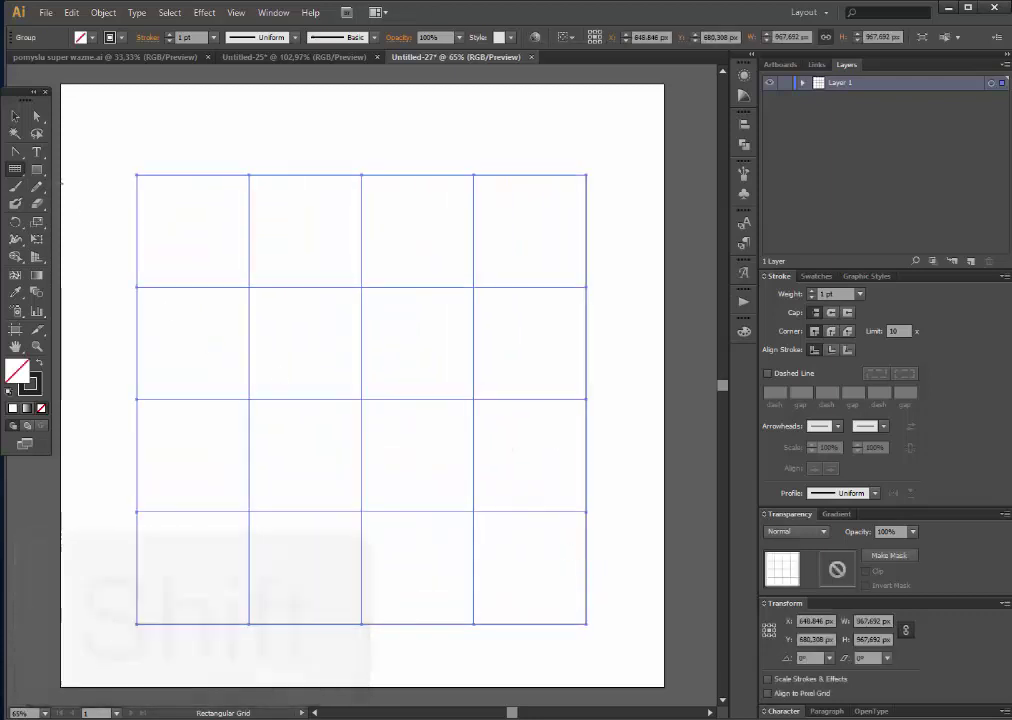
Step: Raise the grid's stroke weight to 10 pt, then deselect it
{"action": "left_click", "coordinate": [193, 38]}
{"action": "key", "text": "Up"}
{"action": "key", "text": "Up"}
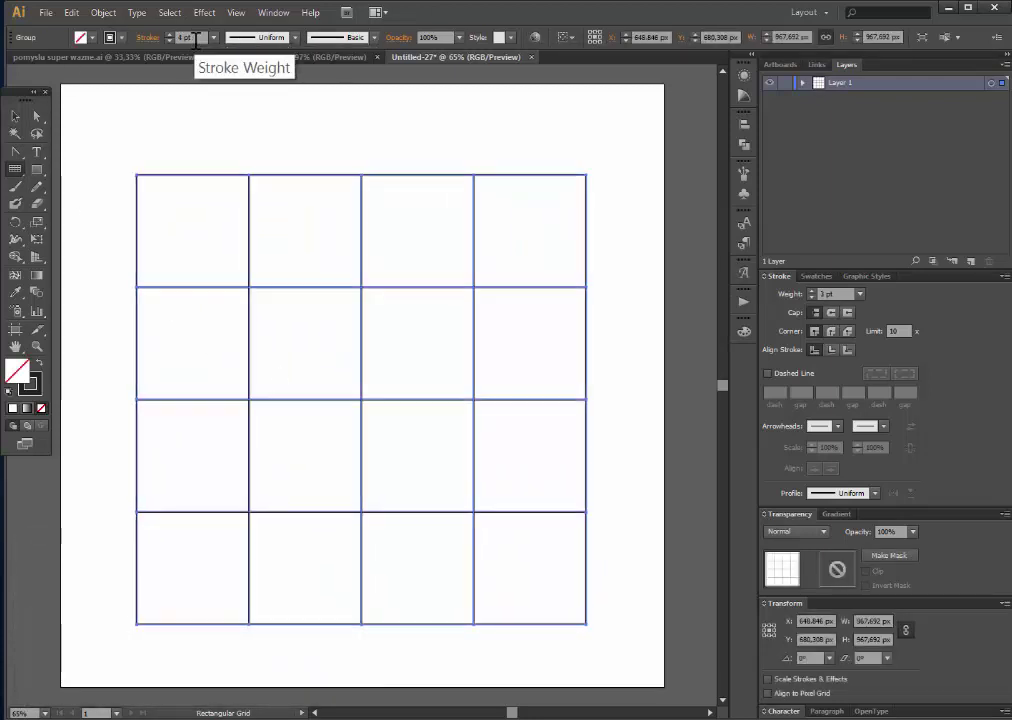
{"action": "key", "text": "Up"}
{"action": "key", "text": "Up"}
{"action": "key", "text": "Up"}
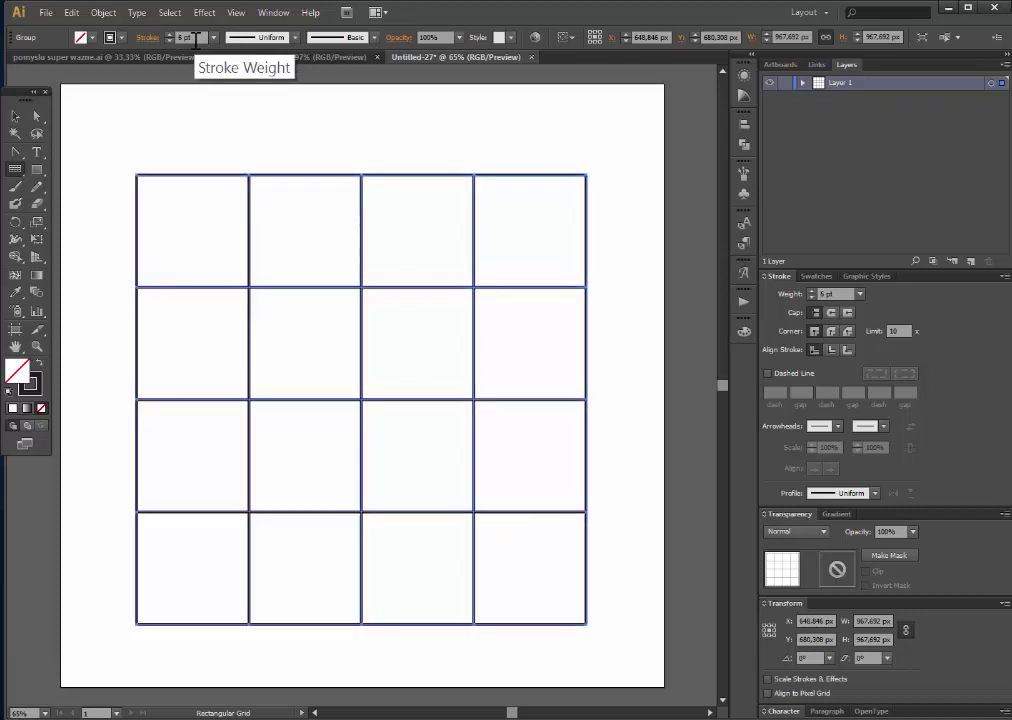
{"action": "key", "text": "Up"}
{"action": "key", "text": "Up"}
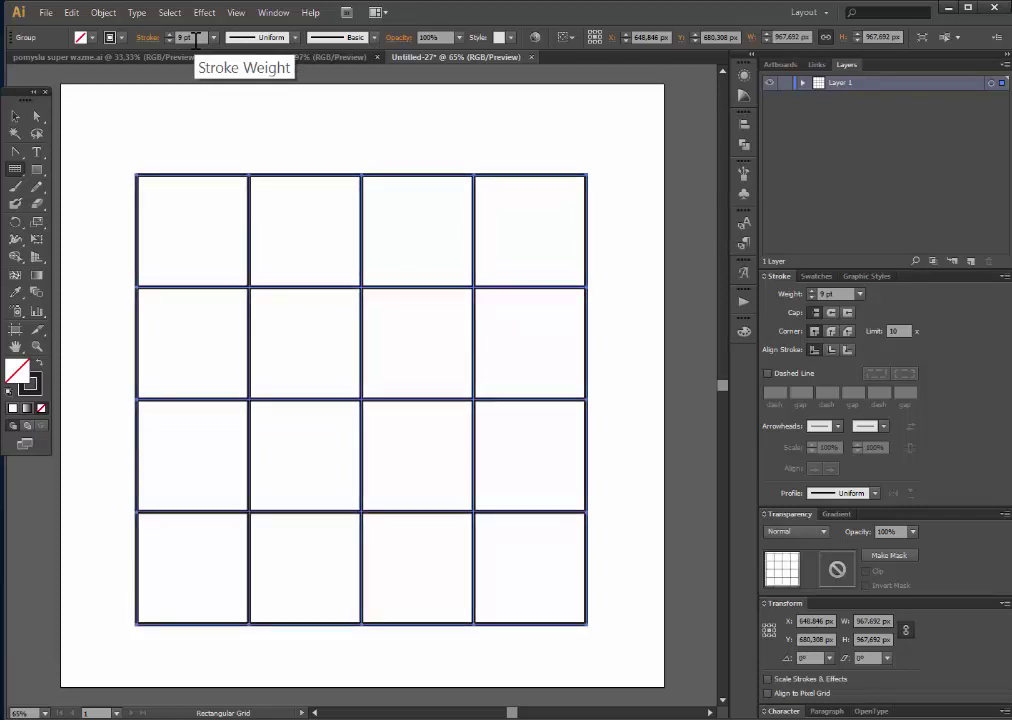
{"action": "key", "text": "Up"}
{"action": "left_click", "coordinate": [15, 116]}
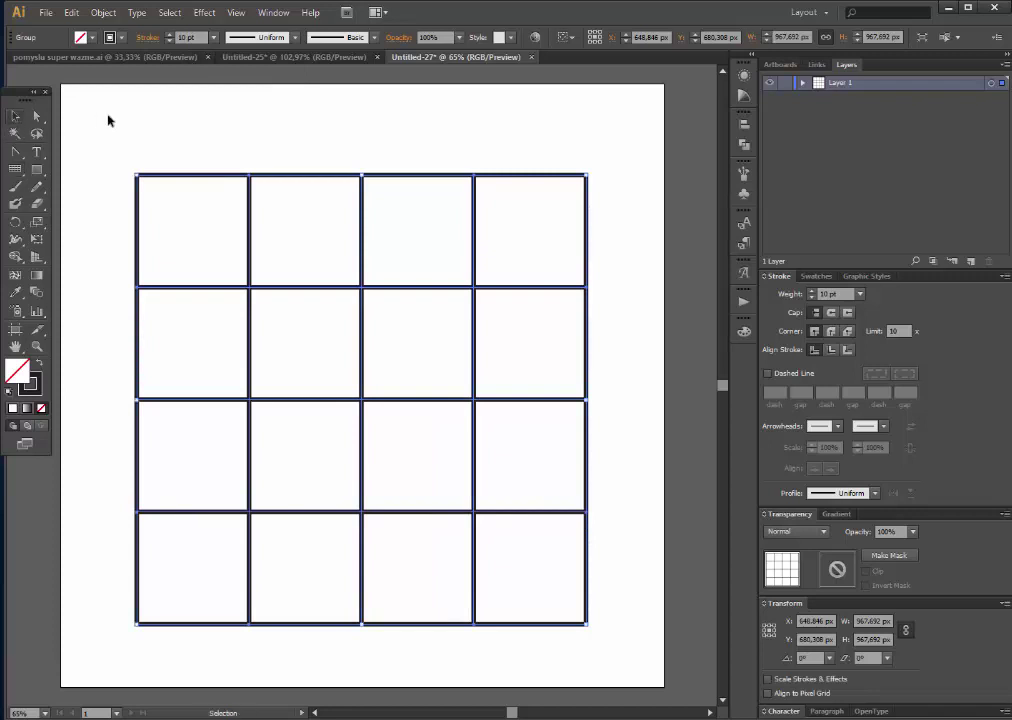
{"action": "left_click", "coordinate": [142, 104]}
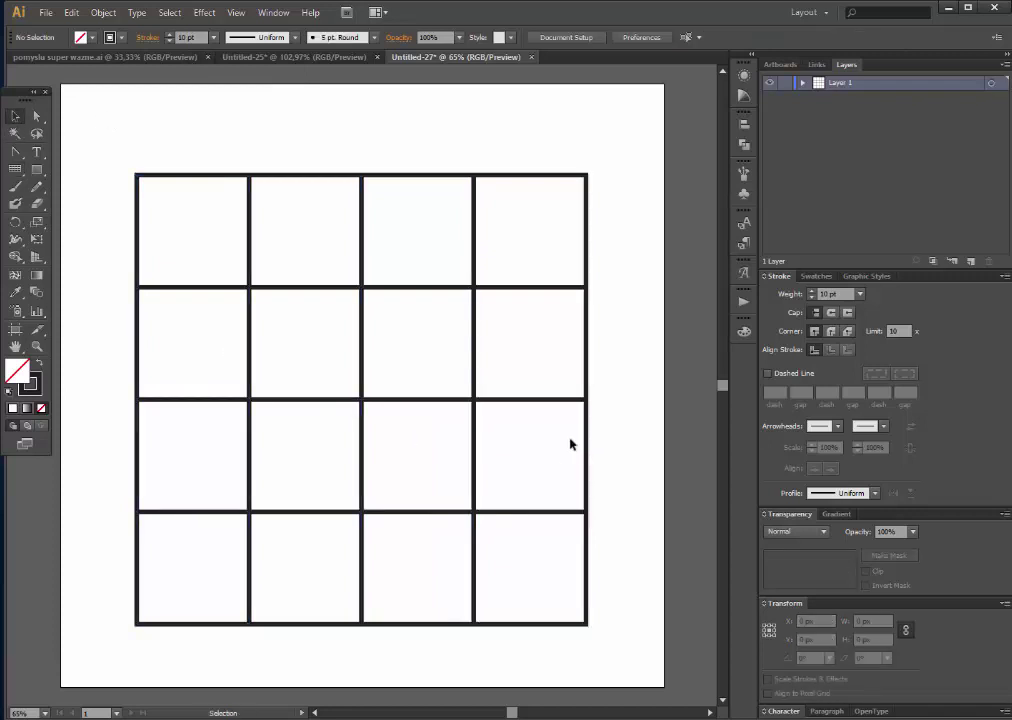
Step: Draw a small circle, about 61.5 px wide, and place it high in the top-left grid cell
{"action": "left_click_drag", "start_coordinate": [37, 169], "coordinate": [105, 212]}
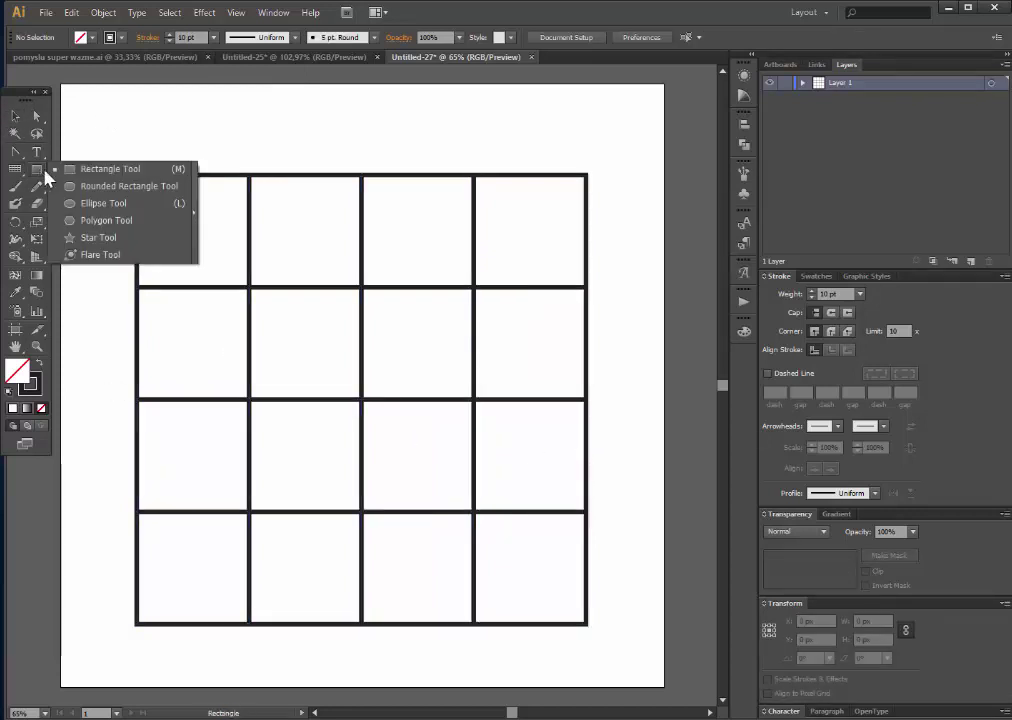
{"action": "left_click_drag", "start_coordinate": [95, 108], "coordinate": [120, 130]}
{"action": "left_click", "coordinate": [15, 116]}
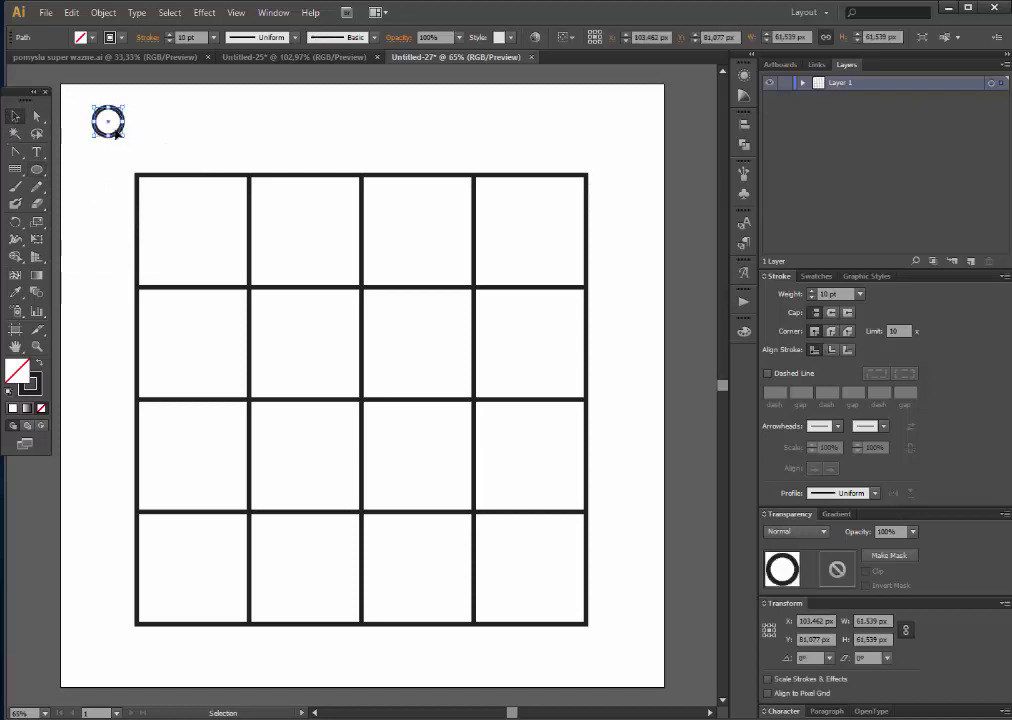
{"action": "left_click_drag", "start_coordinate": [122, 130], "coordinate": [210, 280]}
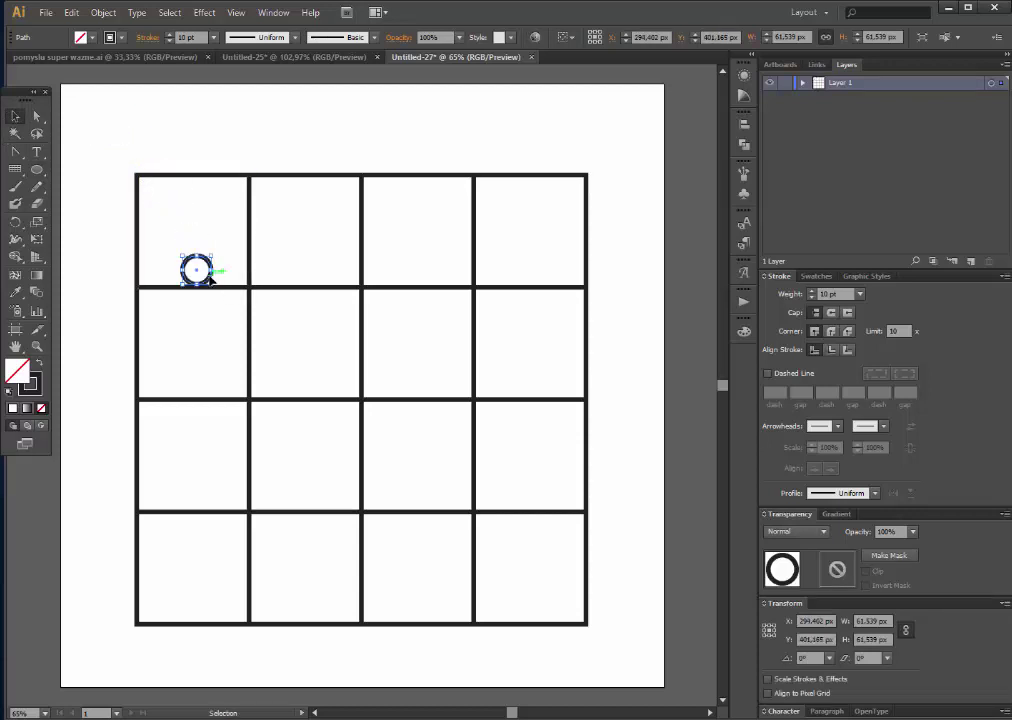
{"action": "left_click", "coordinate": [37, 346]}
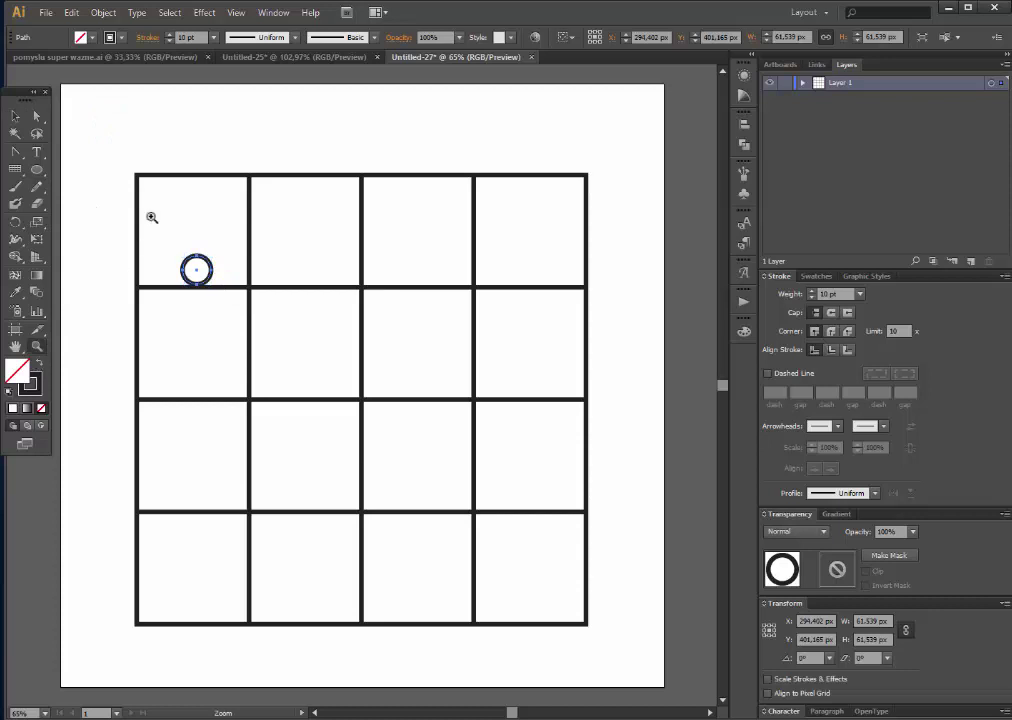
{"action": "left_click_drag", "start_coordinate": [120, 200], "coordinate": [250, 326]}
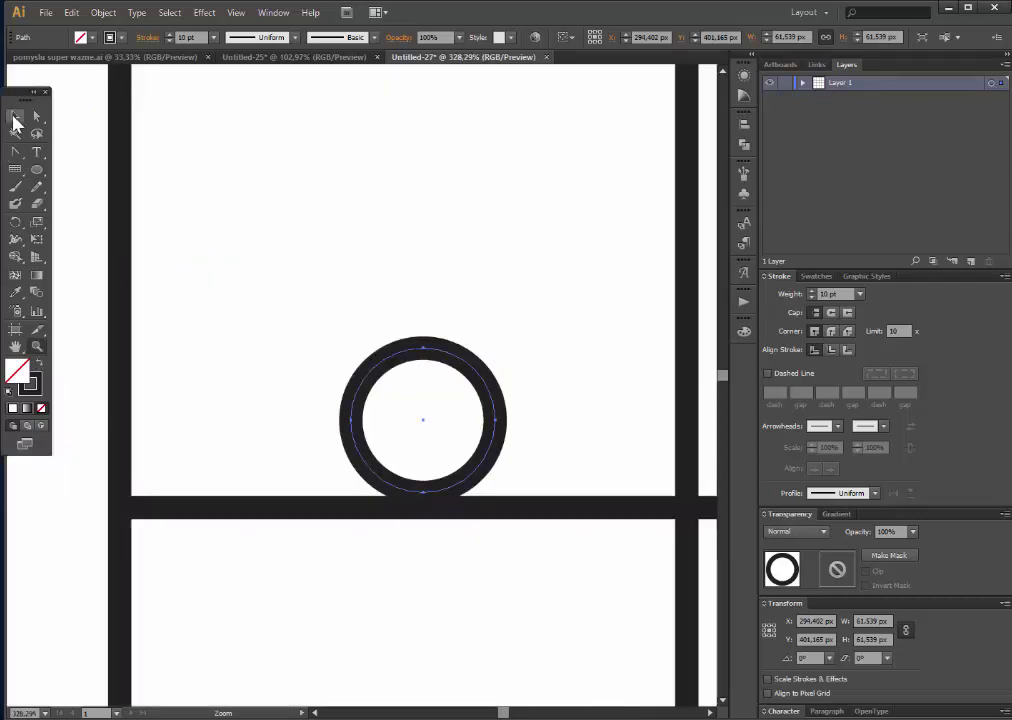
{"action": "left_click", "coordinate": [15, 116]}
{"action": "left_click", "coordinate": [419, 503]}
{"action": "left_click_drag", "start_coordinate": [445, 488], "coordinate": [390, 291]}
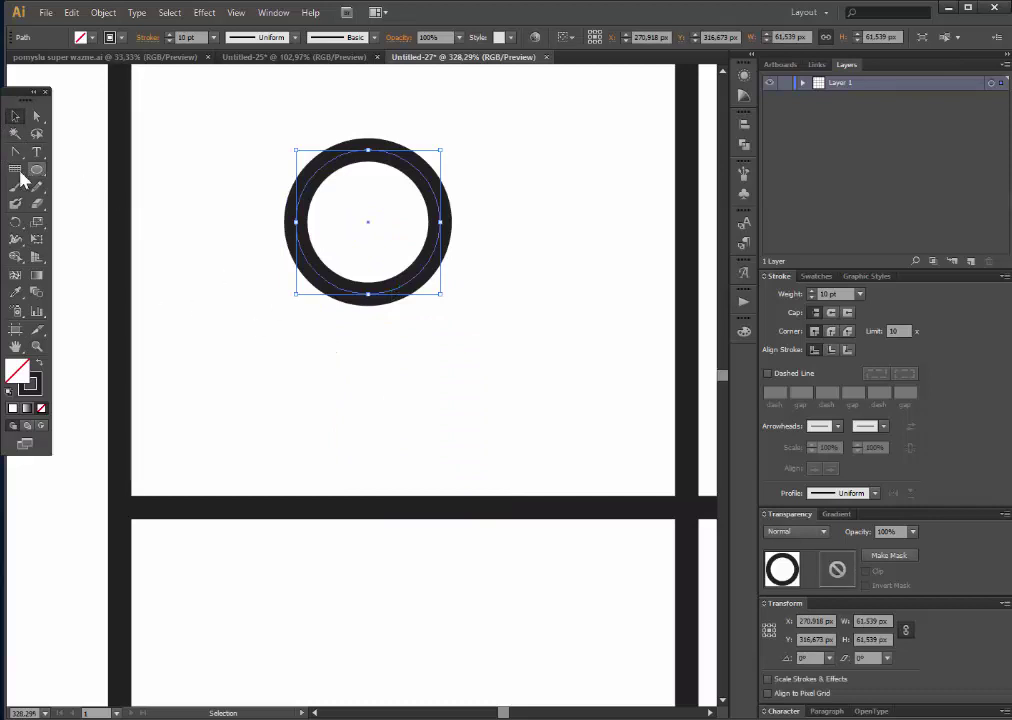
Step: Draw a vertical line down from the circle's left edge and select it
{"action": "mouse_move", "coordinate": [15, 151]}
{"action": "left_mouse_down"}
{"action": "mouse_move", "coordinate": [131, 163]}
{"action": "mouse_move", "coordinate": [100, 151]}
{"action": "left_mouse_up"}
{"action": "mouse_move", "coordinate": [15, 171]}
{"action": "left_mouse_down"}
{"action": "mouse_move", "coordinate": [112, 180]}
{"action": "mouse_move", "coordinate": [138, 172]}
{"action": "left_mouse_up"}
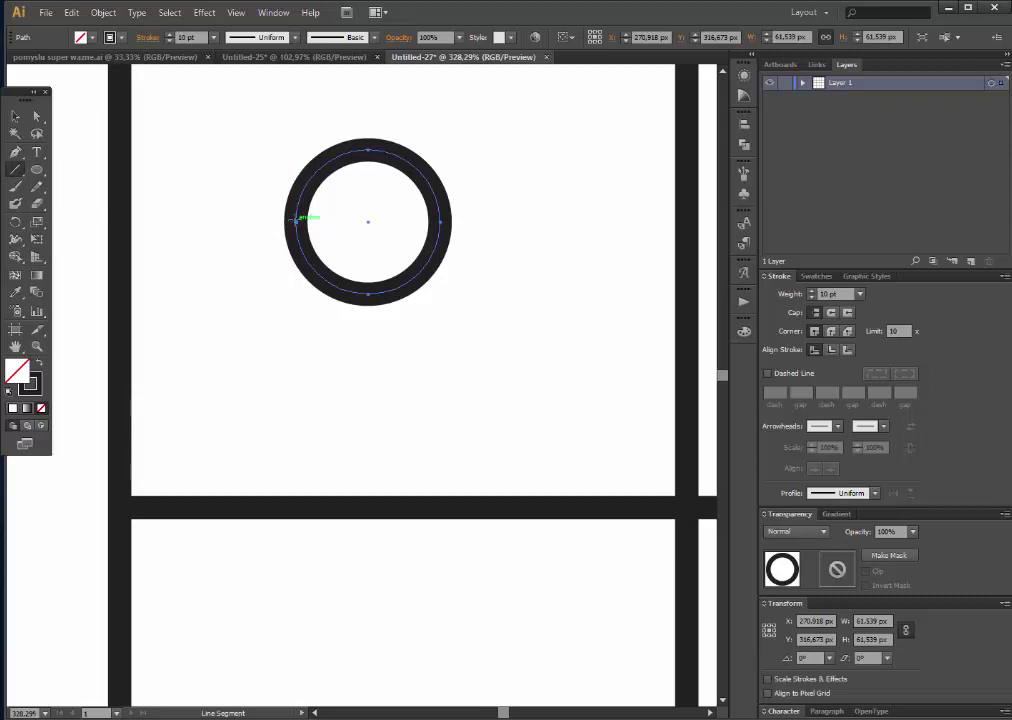
{"action": "left_click_drag", "start_coordinate": [295, 218], "coordinate": [294, 345]}
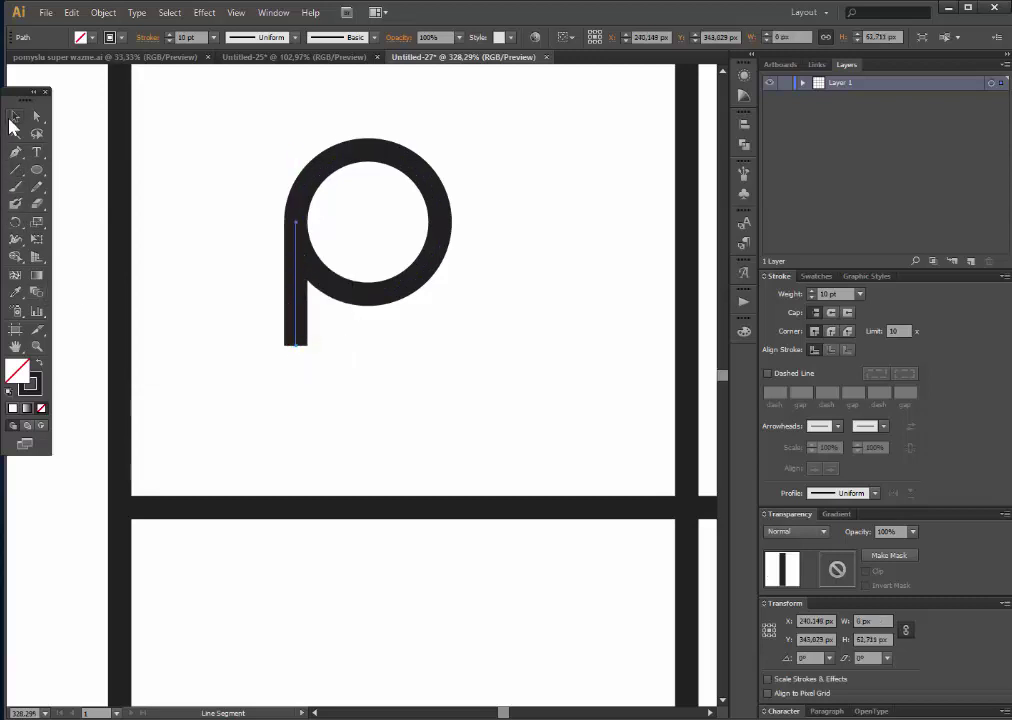
{"action": "left_click", "coordinate": [12, 122]}
{"action": "left_click", "coordinate": [276, 332]}
{"action": "left_click", "coordinate": [298, 310]}
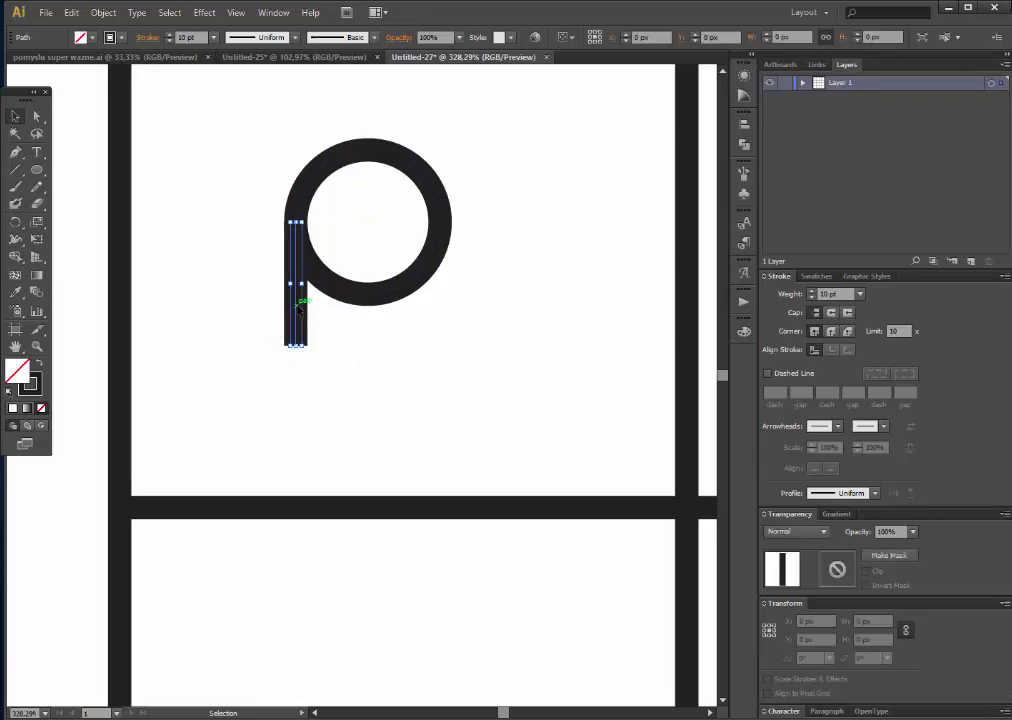
Step: Apply an Arc warp with Bend -66% to the line and lengthen the tail slightly
{"action": "left_click", "coordinate": [205, 13]}
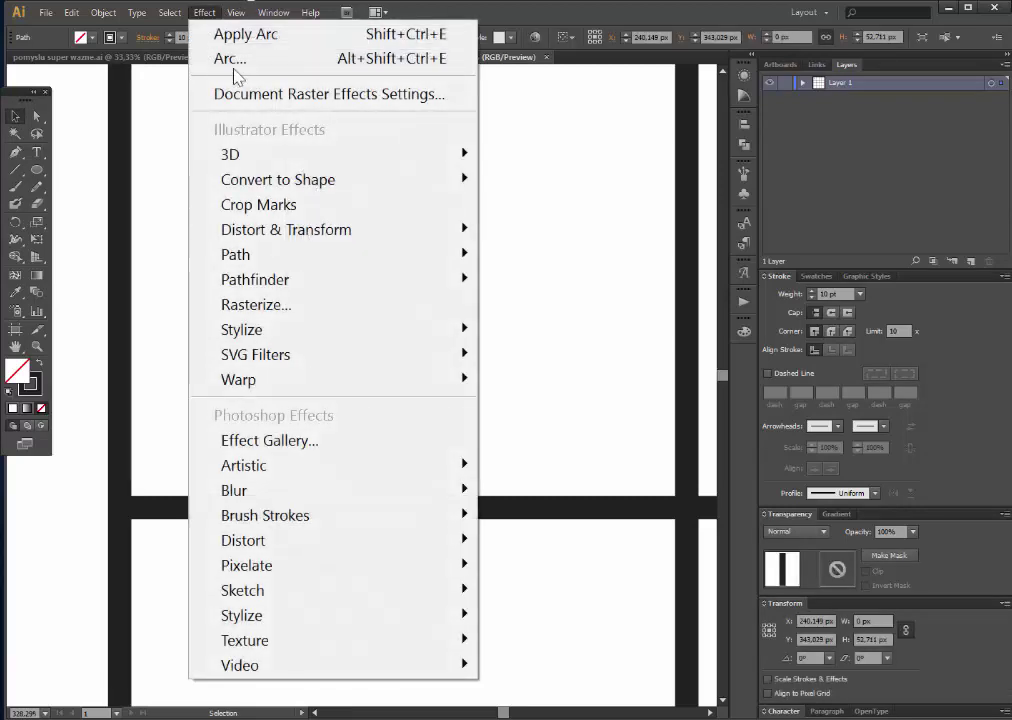
{"action": "left_click", "coordinate": [165, 382]}
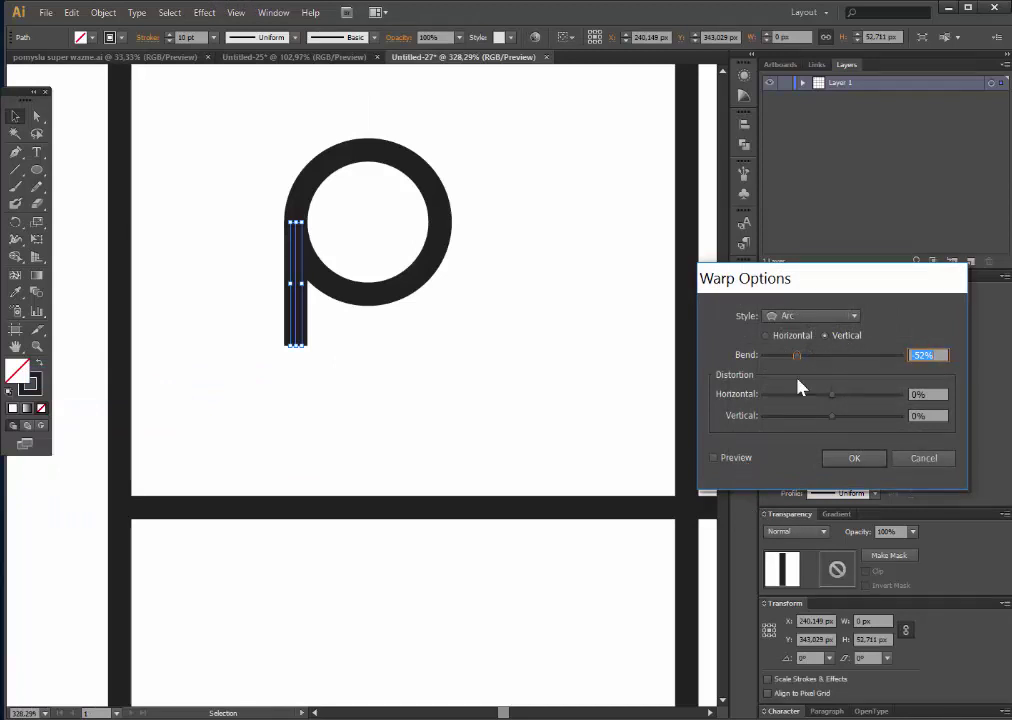
{"action": "left_click", "coordinate": [714, 458]}
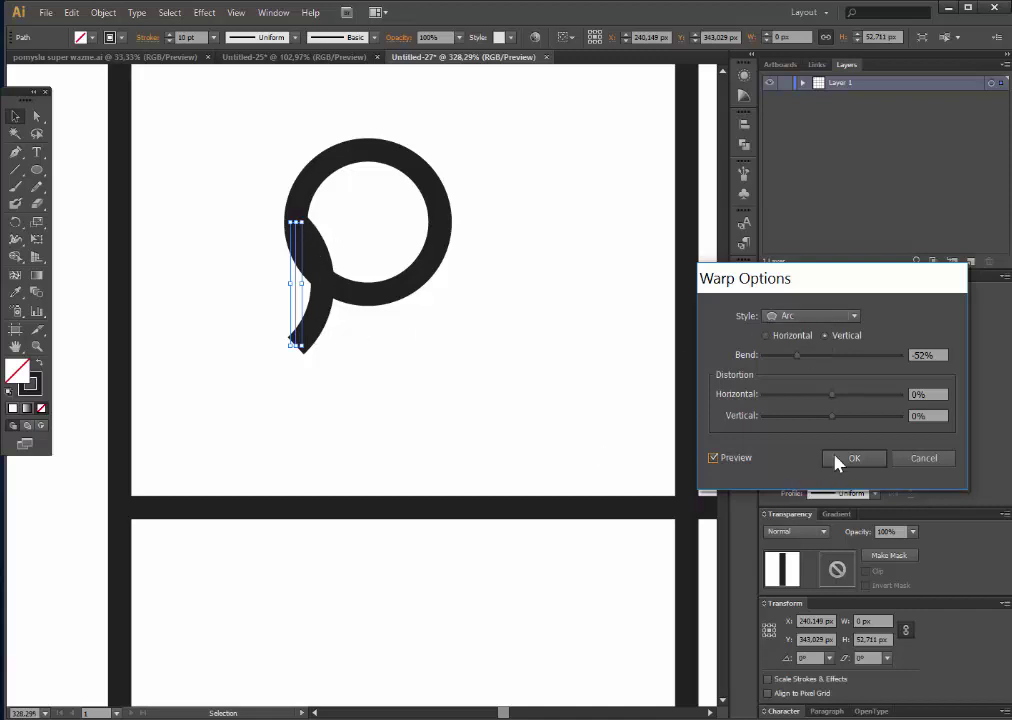
{"action": "left_click_drag", "start_coordinate": [786, 356], "coordinate": [790, 356]}
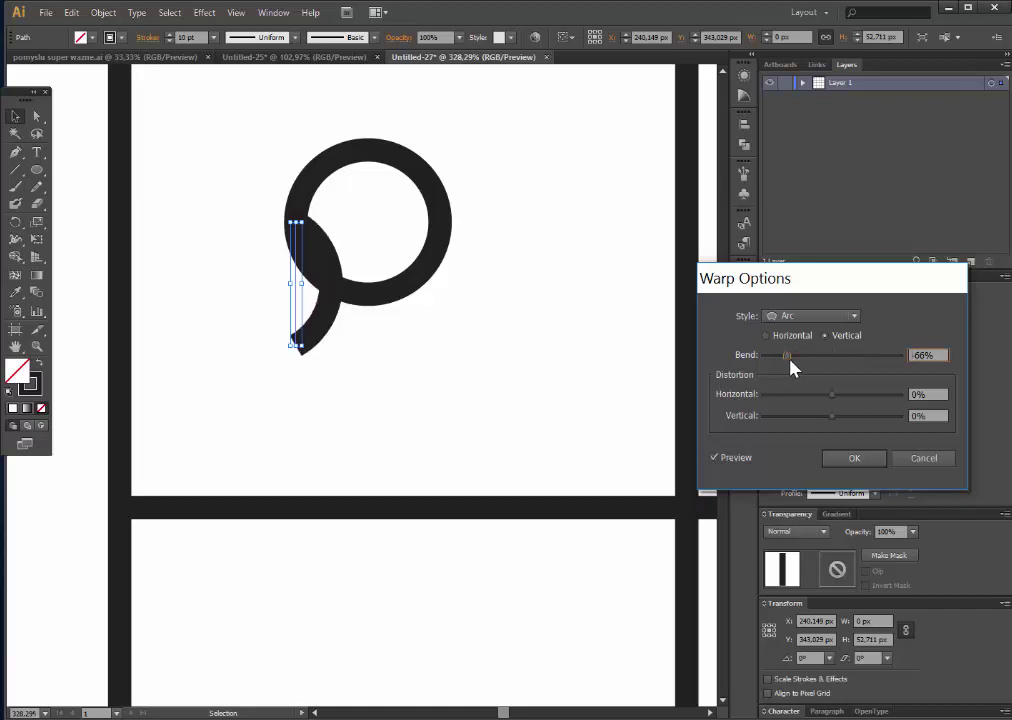
{"action": "left_click", "coordinate": [851, 460]}
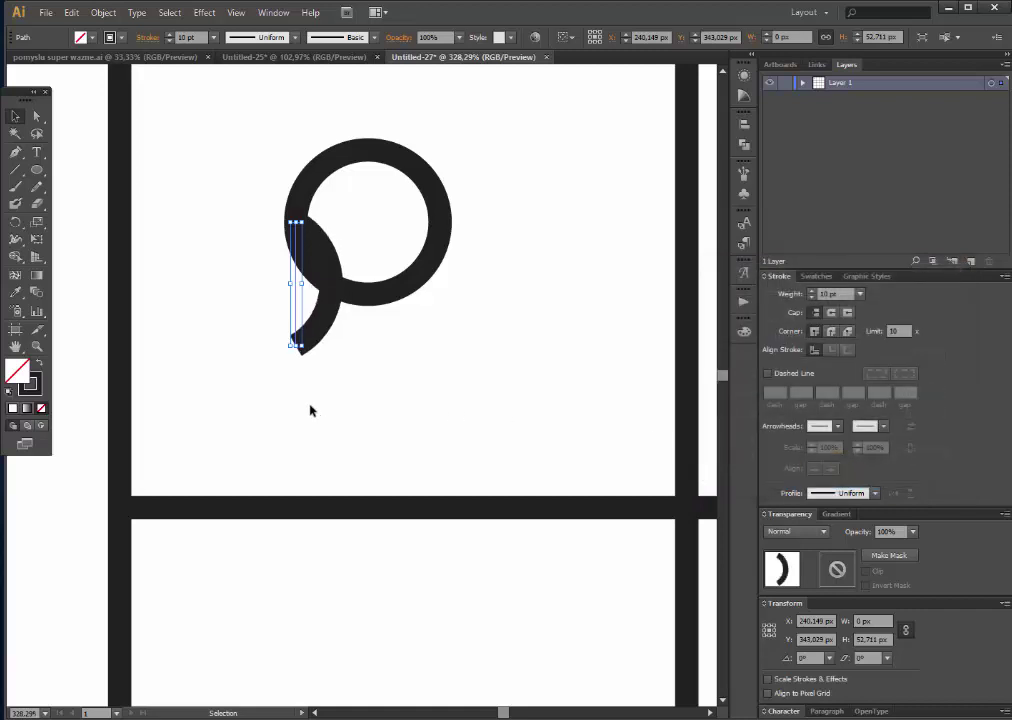
{"action": "left_click_drag", "start_coordinate": [296, 346], "coordinate": [296, 373]}
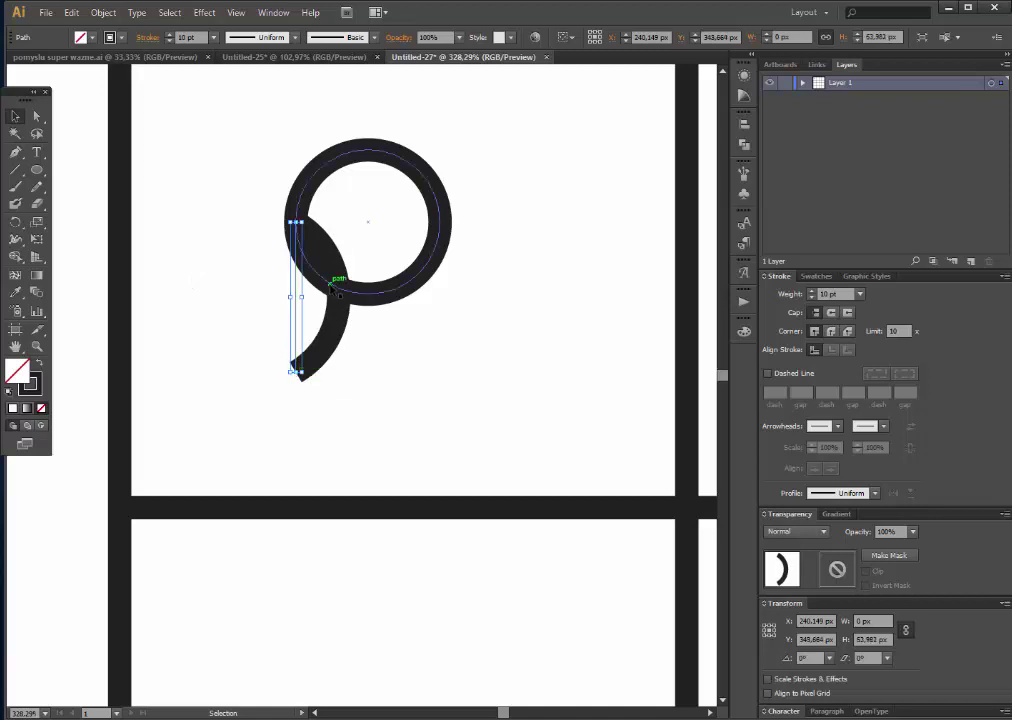
{"action": "left_click_drag", "start_coordinate": [290, 376], "coordinate": [295, 362]}
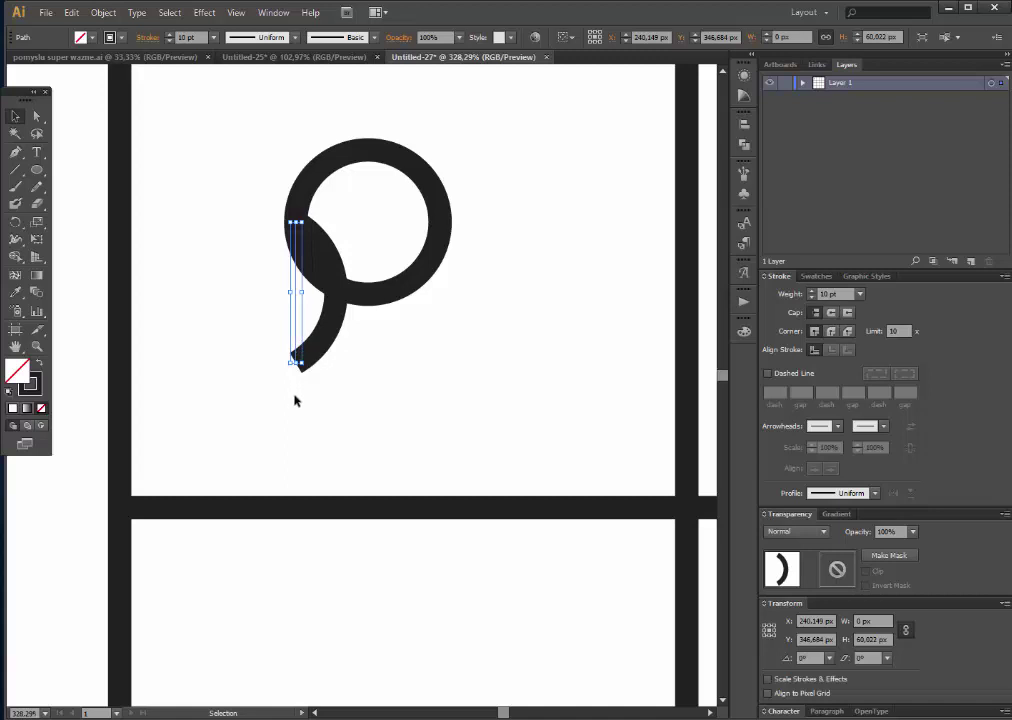
{"action": "left_click", "coordinate": [318, 468]}
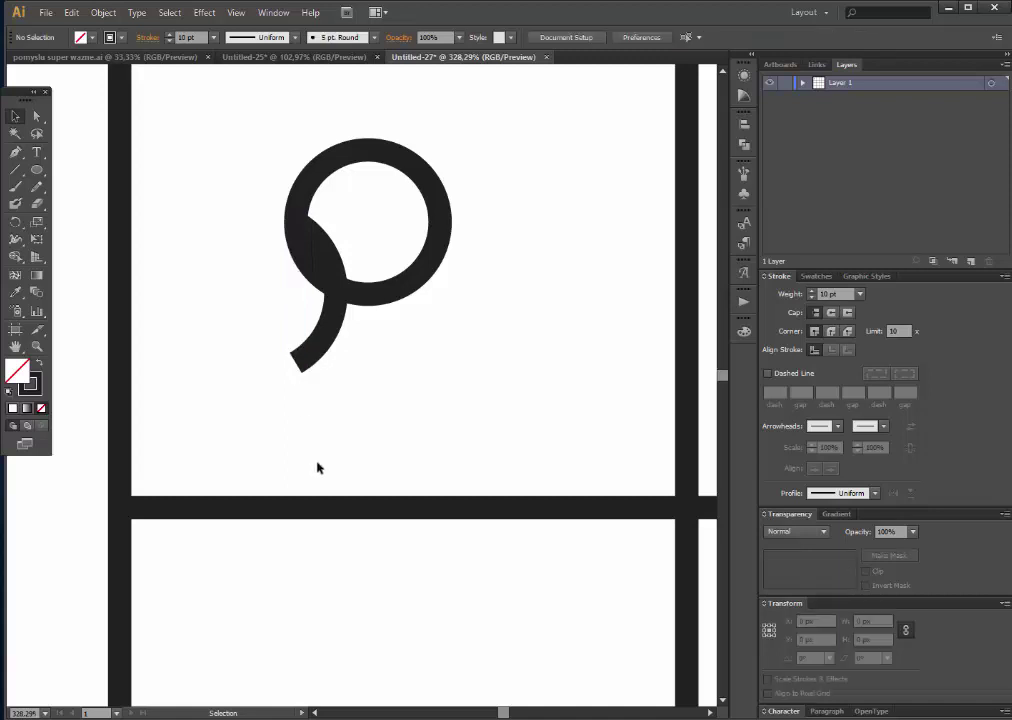
Step: Expand the curved tail's appearance into an outlined shape
{"action": "left_click", "coordinate": [295, 310]}
{"action": "right_click", "coordinate": [295, 310]}
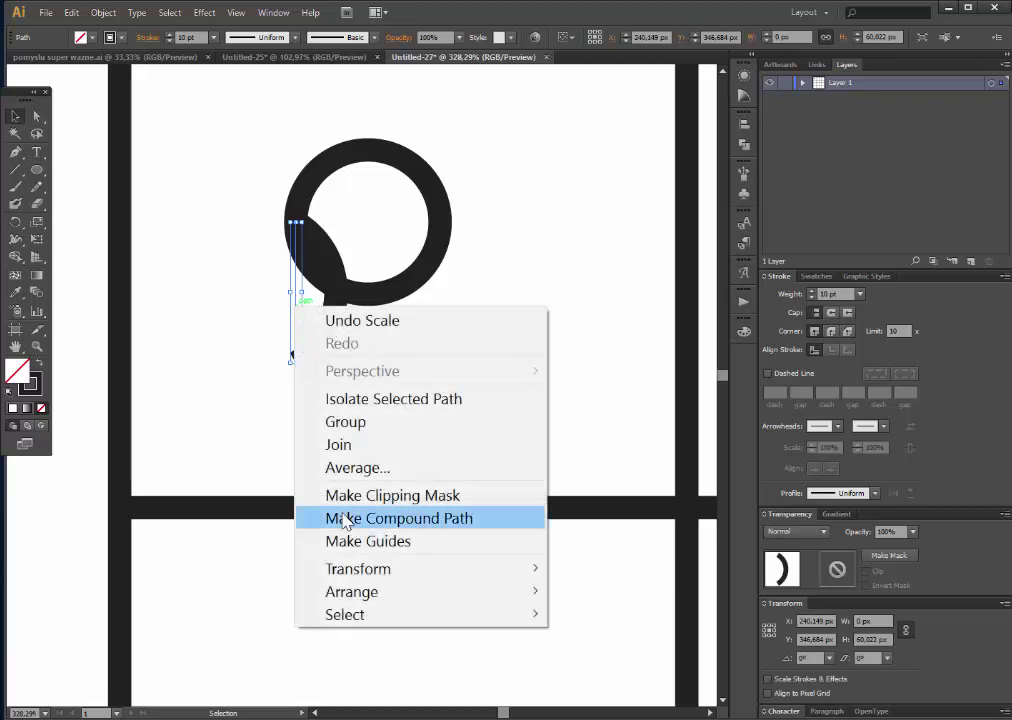
{"action": "mouse_move", "coordinate": [358, 568]}
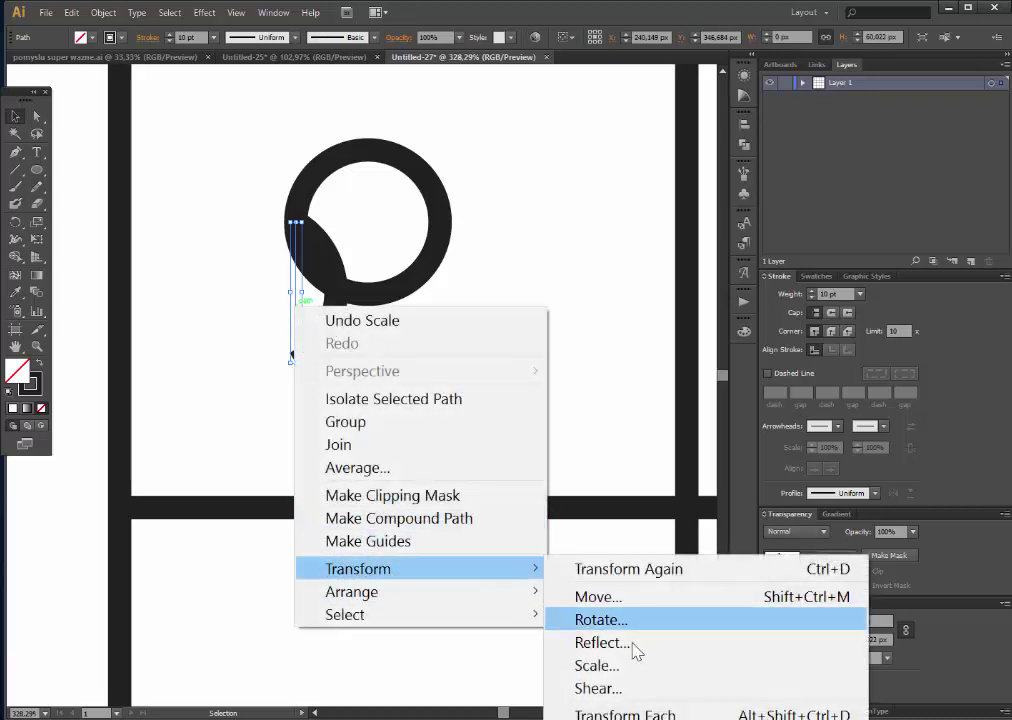
{"action": "left_click", "coordinate": [637, 652]}
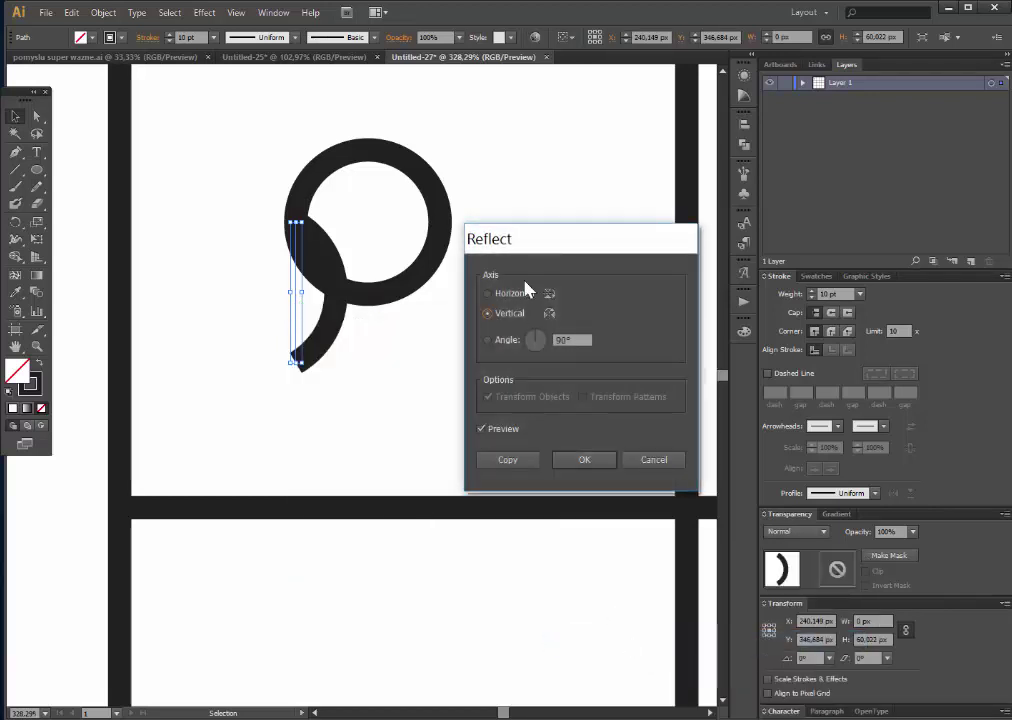
{"action": "left_click", "coordinate": [662, 466]}
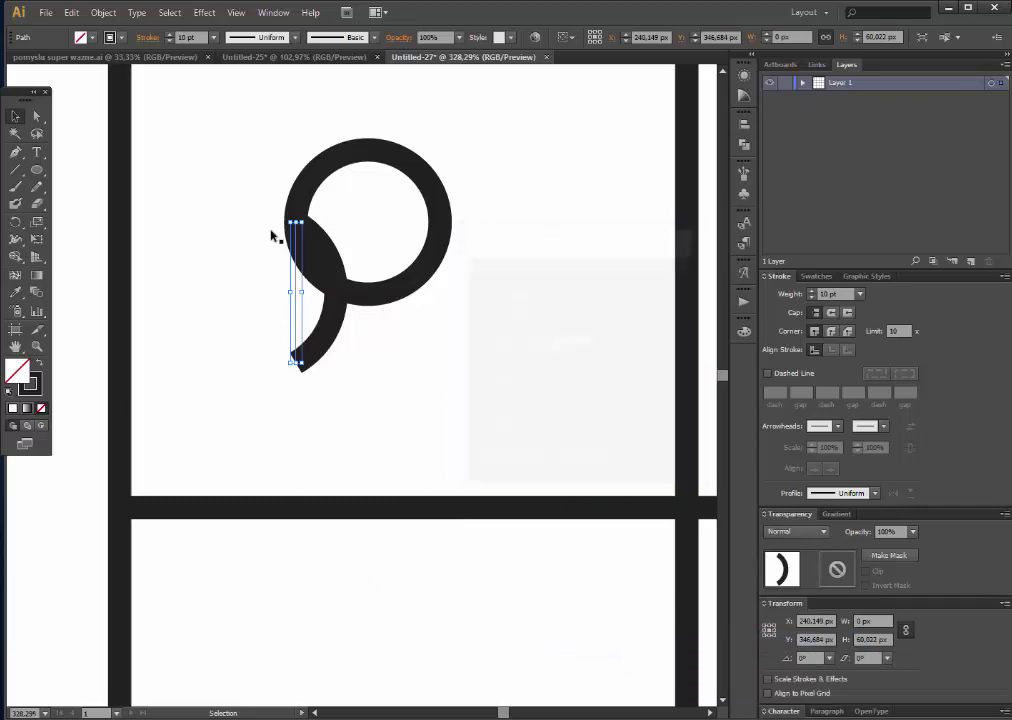
{"action": "left_click", "coordinate": [103, 13]}
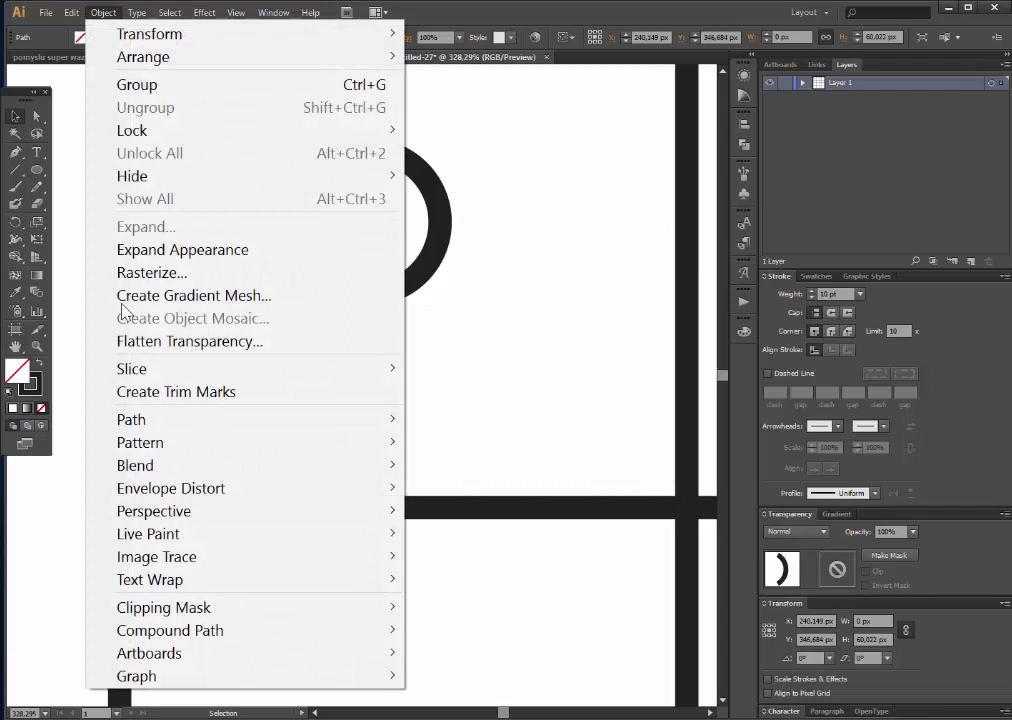
{"action": "left_click", "coordinate": [208, 251]}
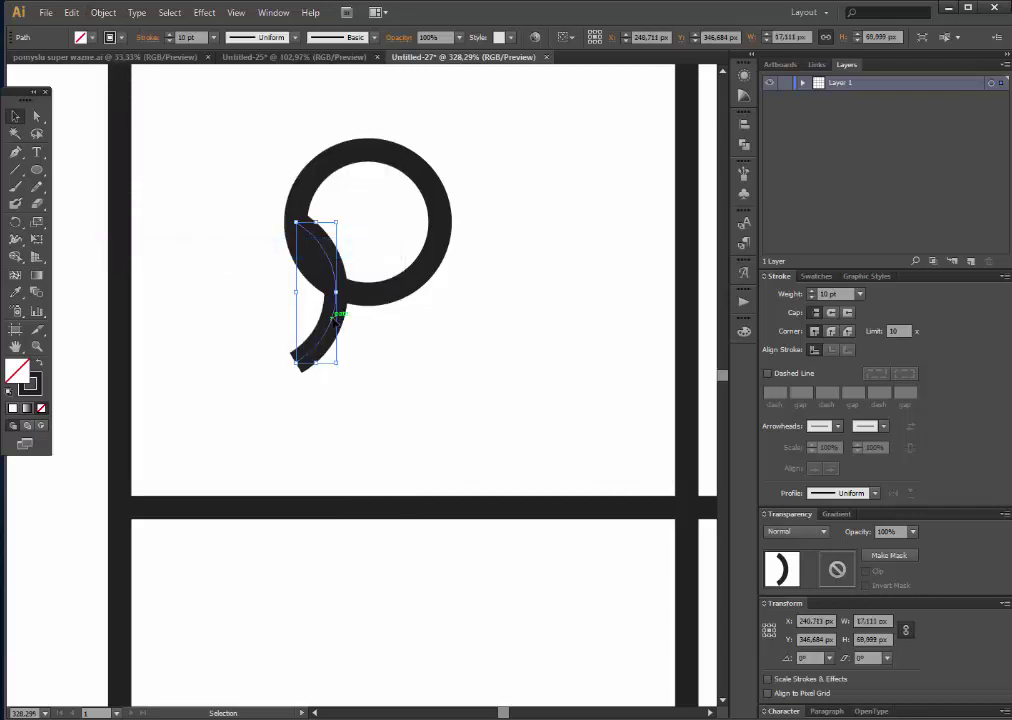
Step: Add a reflected copy of the arc and move it to the ring's right side
{"action": "right_click", "coordinate": [335, 318]}
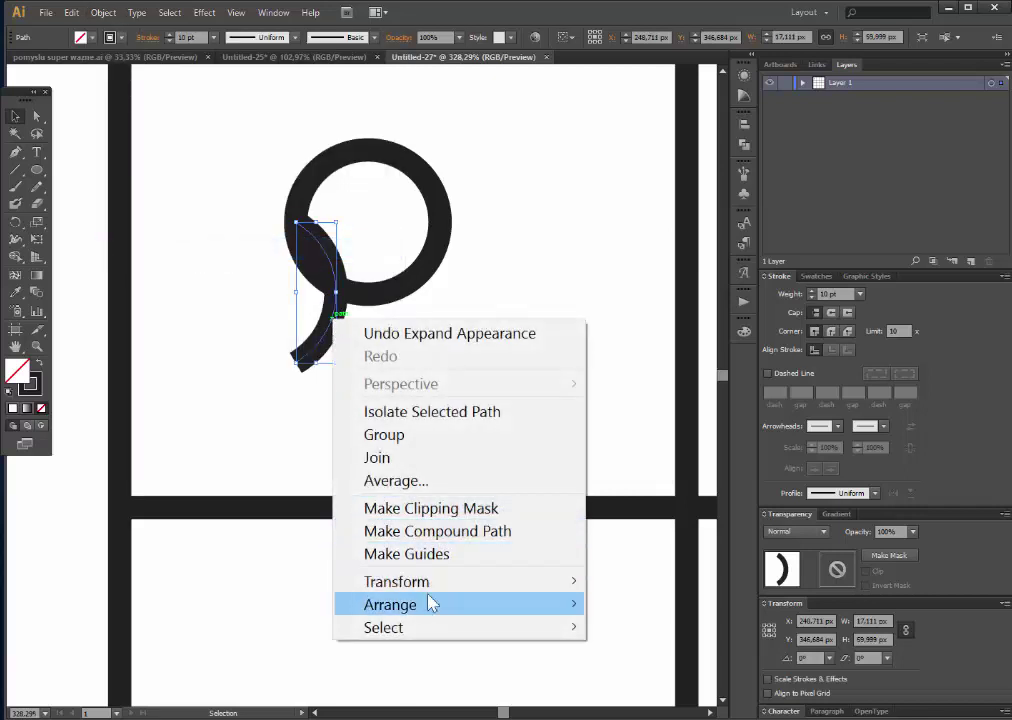
{"action": "left_click", "coordinate": [120, 656]}
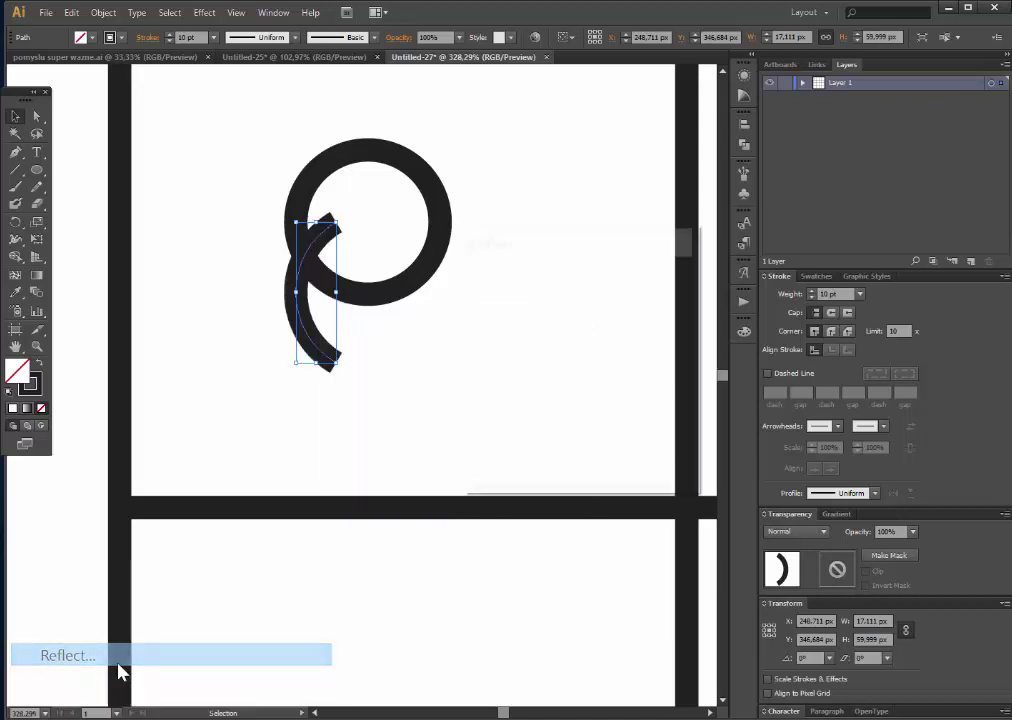
{"action": "left_click", "coordinate": [507, 461]}
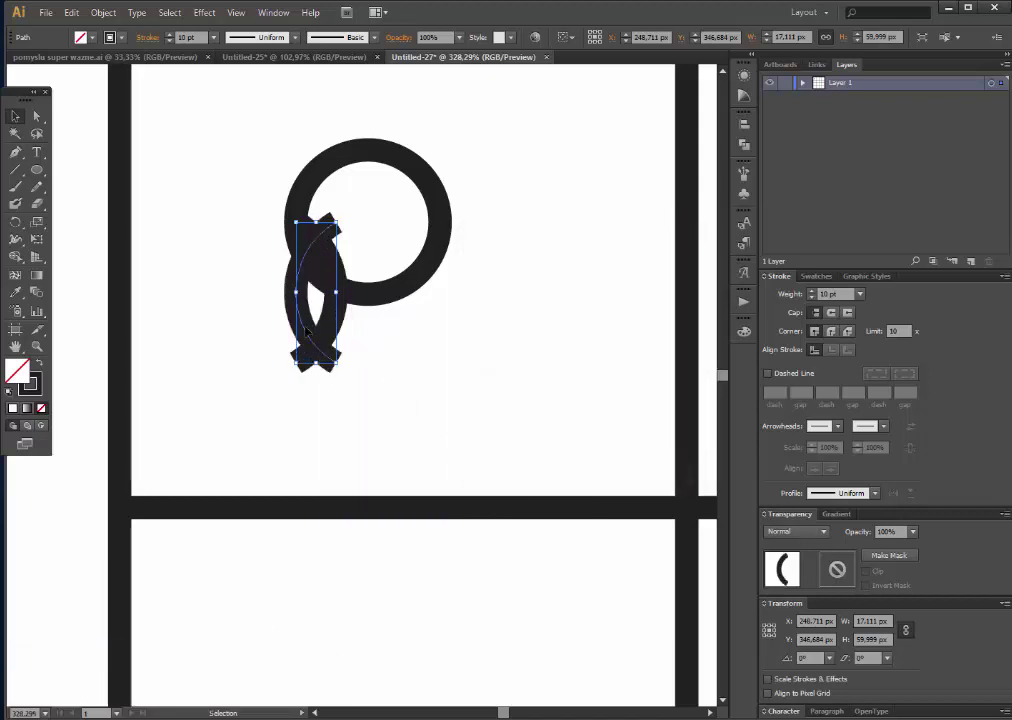
{"action": "left_click_drag", "start_coordinate": [323, 320], "coordinate": [427, 320]}
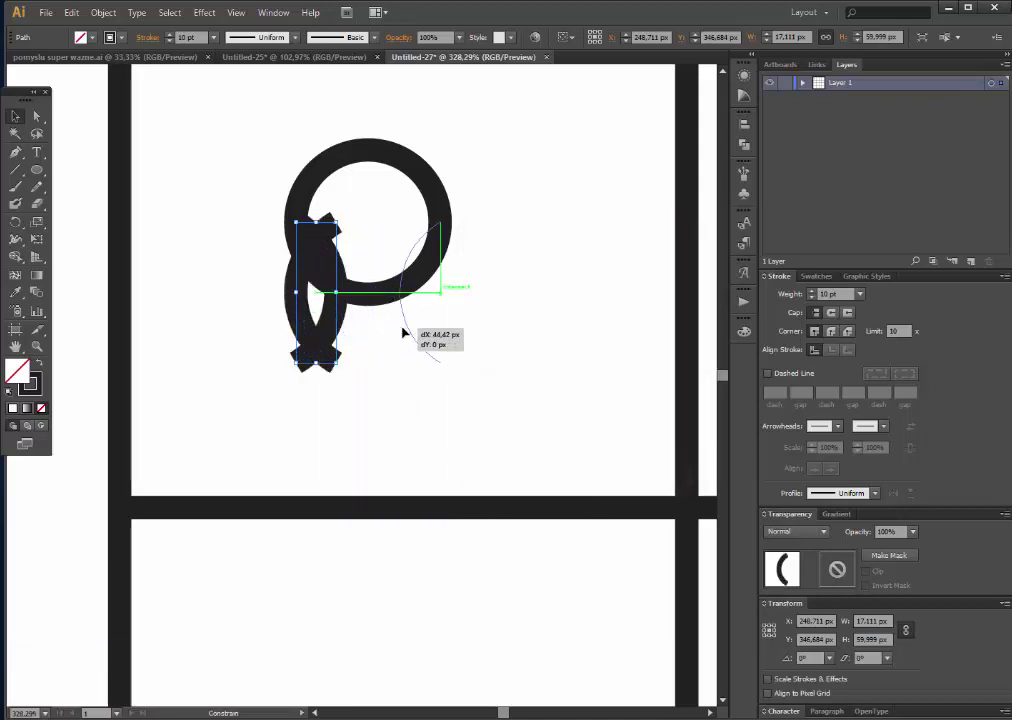
{"action": "left_click", "coordinate": [460, 431]}
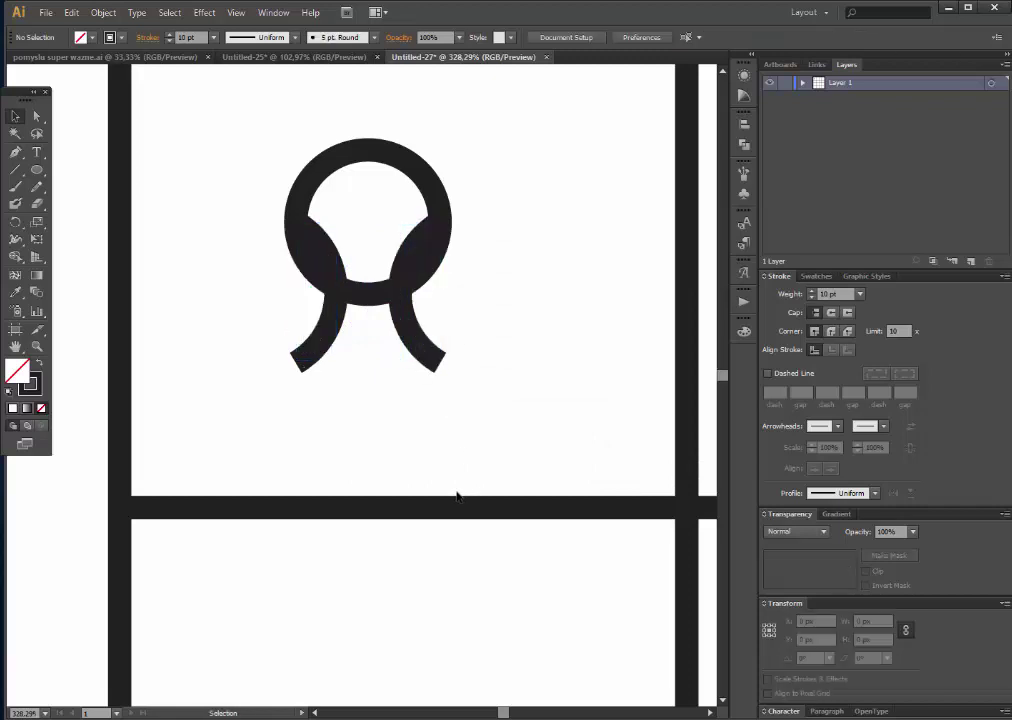
Step: Zoom out, move the ring-and-legs symbol above the grid, and select both
{"action": "left_click", "coordinate": [37, 347]}
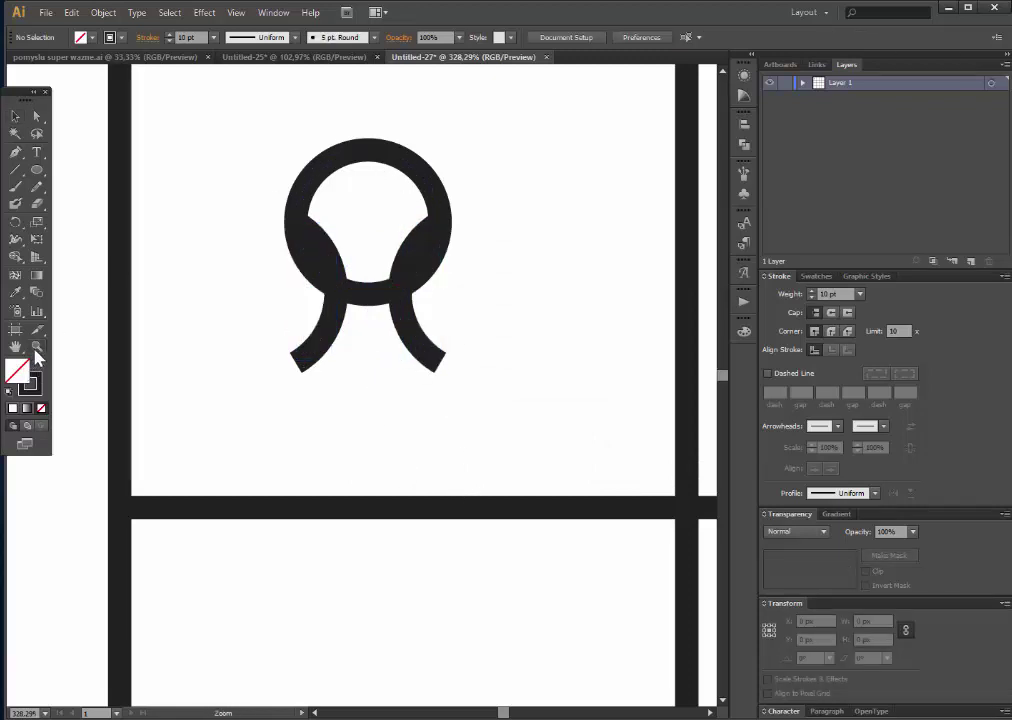
{"action": "left_click", "coordinate": [355, 368], "text": "alt"}
{"action": "left_click", "coordinate": [440, 410], "text": "alt"}
{"action": "left_click", "coordinate": [517, 447], "text": "alt"}
{"action": "left_click", "coordinate": [535, 471], "text": "alt"}
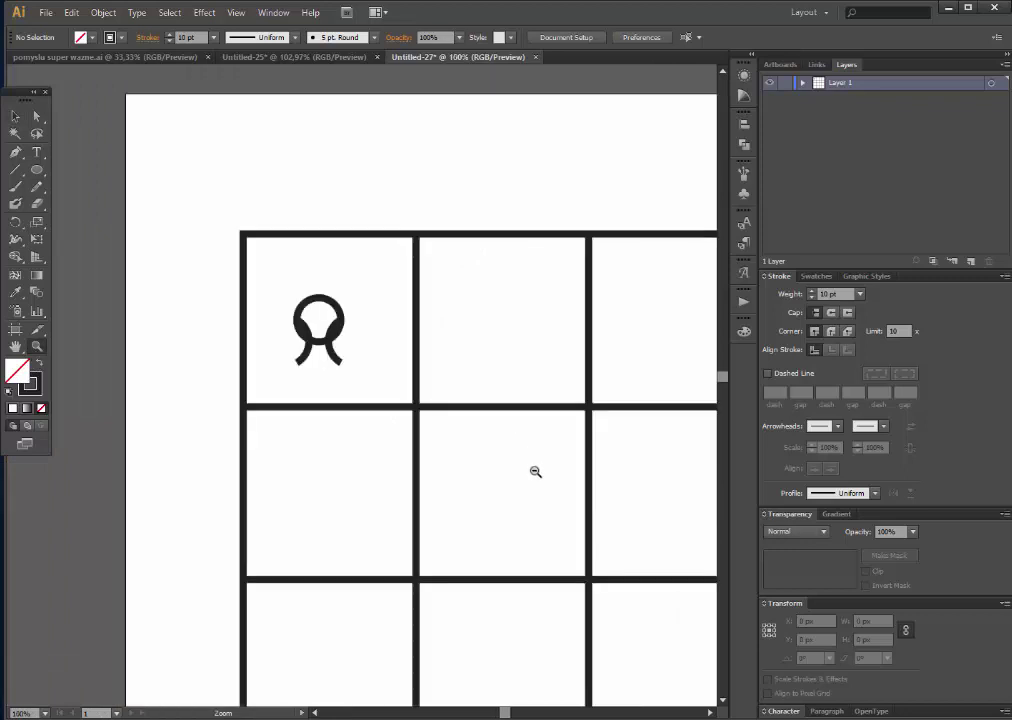
{"action": "left_click", "coordinate": [15, 116]}
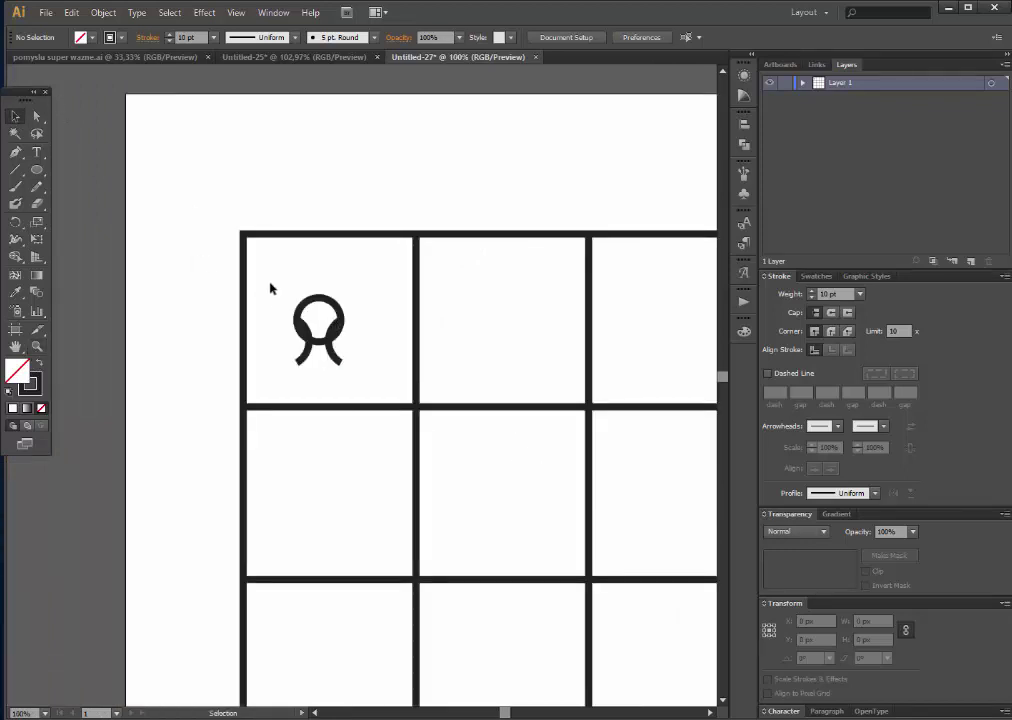
{"action": "mouse_move", "coordinate": [270, 284]}
{"action": "left_mouse_down"}
{"action": "mouse_move", "coordinate": [354, 362]}
{"action": "mouse_move", "coordinate": [299, 163]}
{"action": "left_mouse_up"}
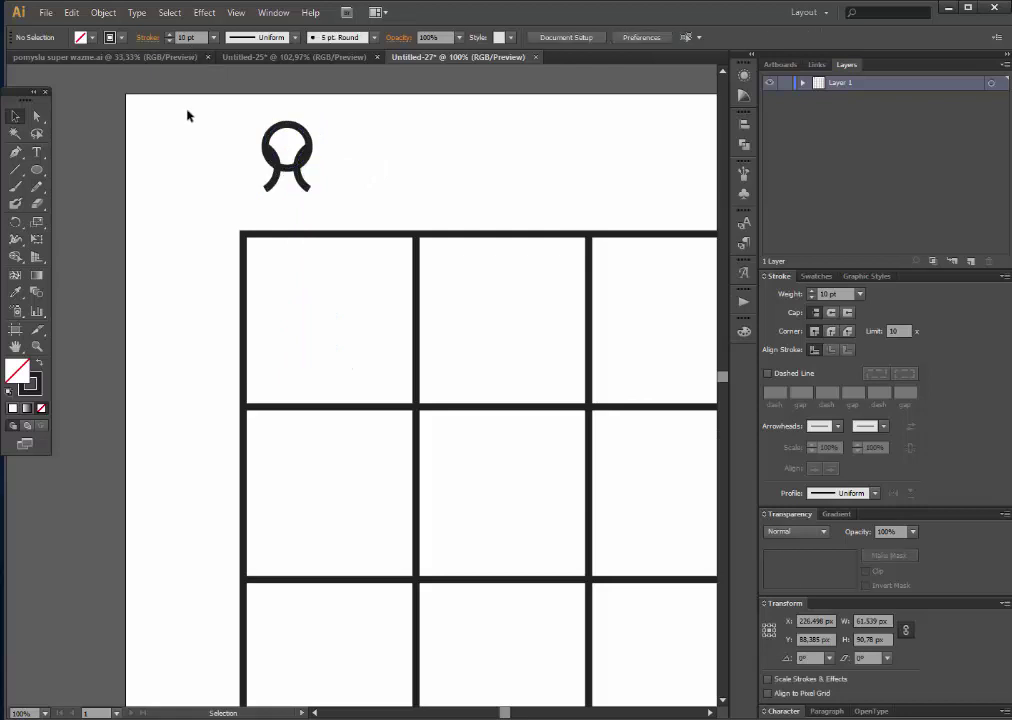
{"action": "left_click_drag", "start_coordinate": [187, 113], "coordinate": [328, 258]}
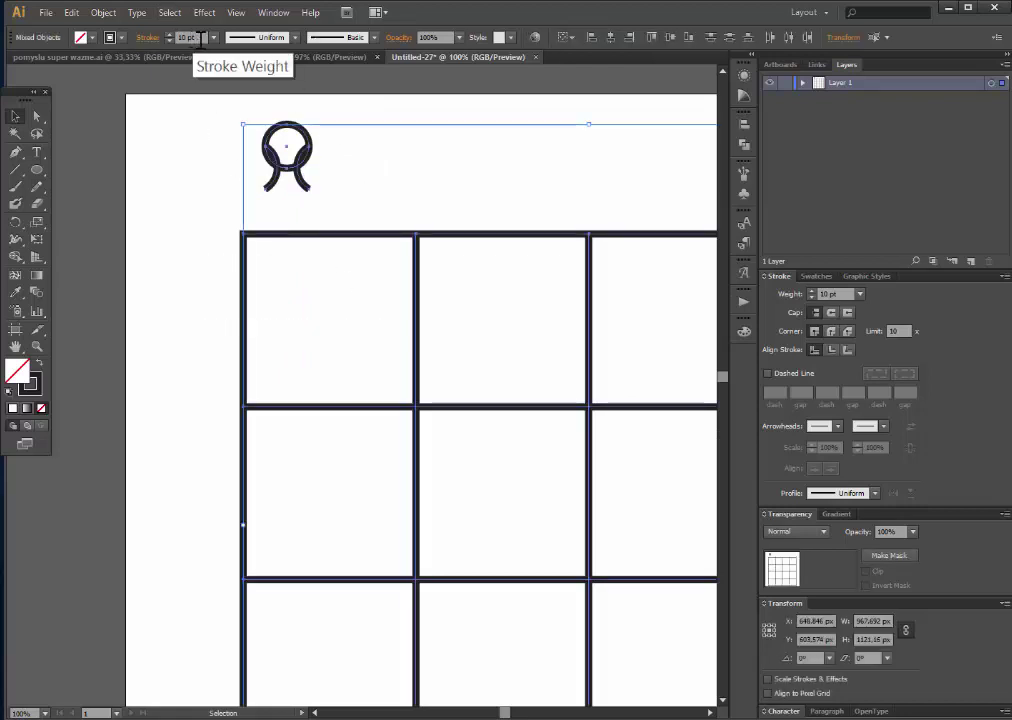
Step: Lower the grid and symbol stroke weight from 10 pt to 5 pt, then zoom in on the symbol
{"action": "scroll", "coordinate": [200, 38], "scroll_direction": "down", "scroll_amount": 1}
{"action": "scroll", "coordinate": [200, 38], "scroll_direction": "down", "scroll_amount": 2}
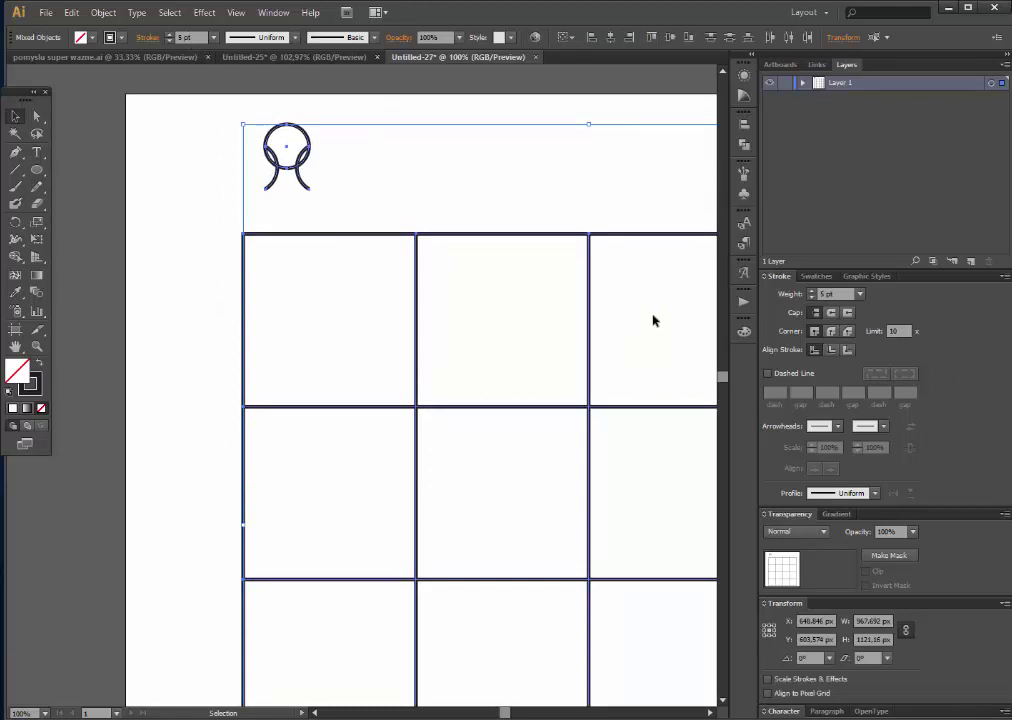
{"action": "left_click", "coordinate": [240, 216]}
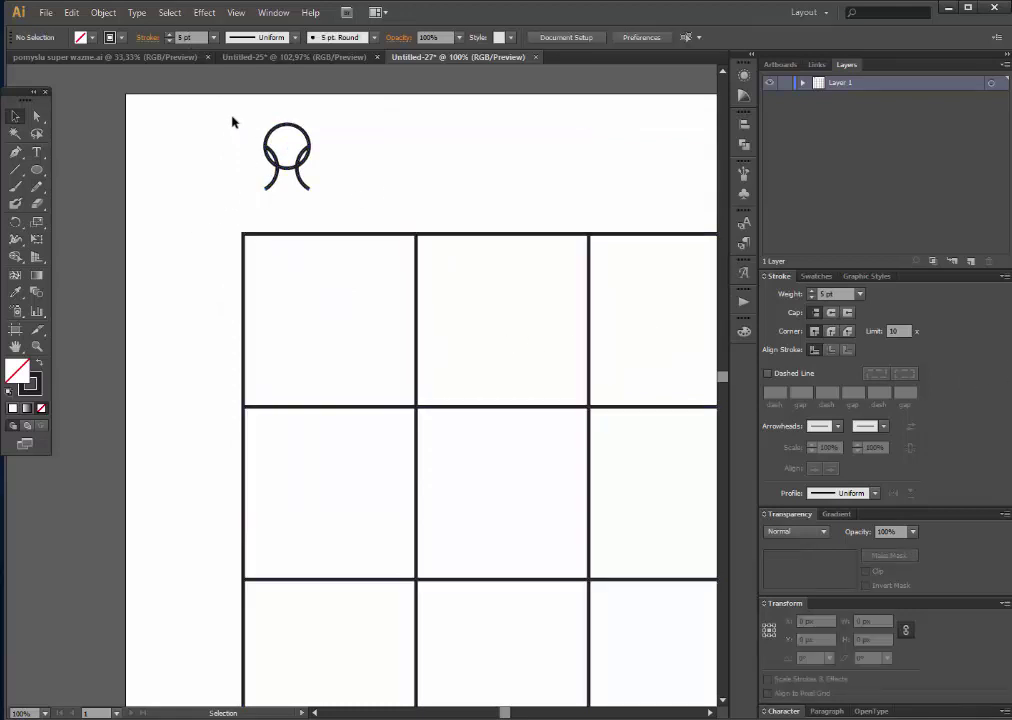
{"action": "left_click", "coordinate": [37, 347]}
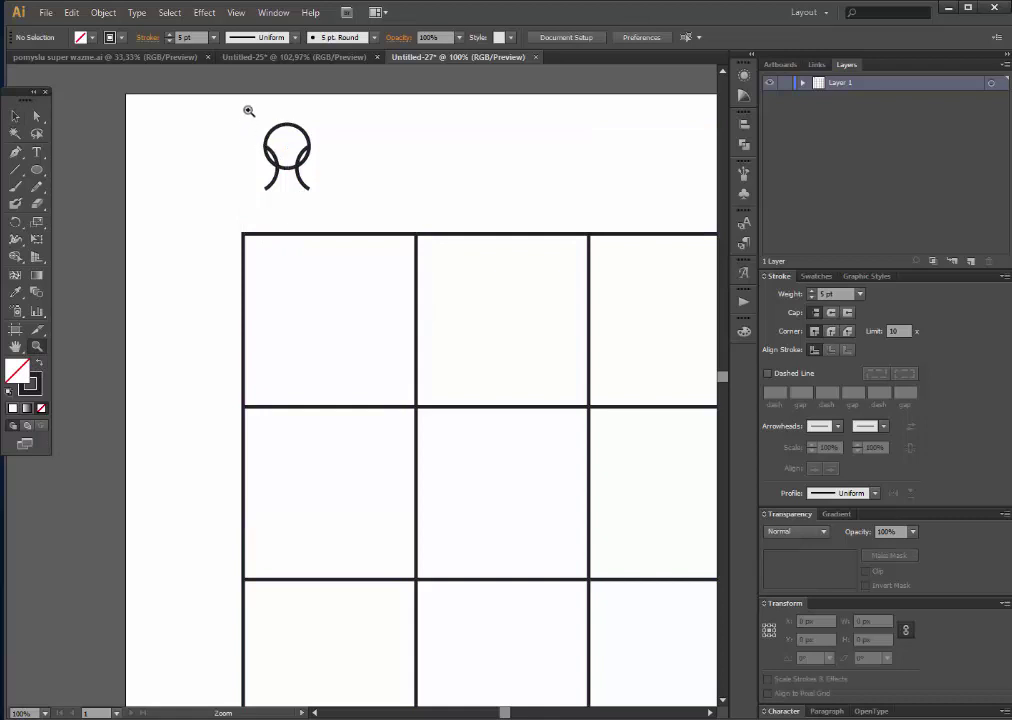
{"action": "left_click_drag", "start_coordinate": [249, 113], "coordinate": [341, 207]}
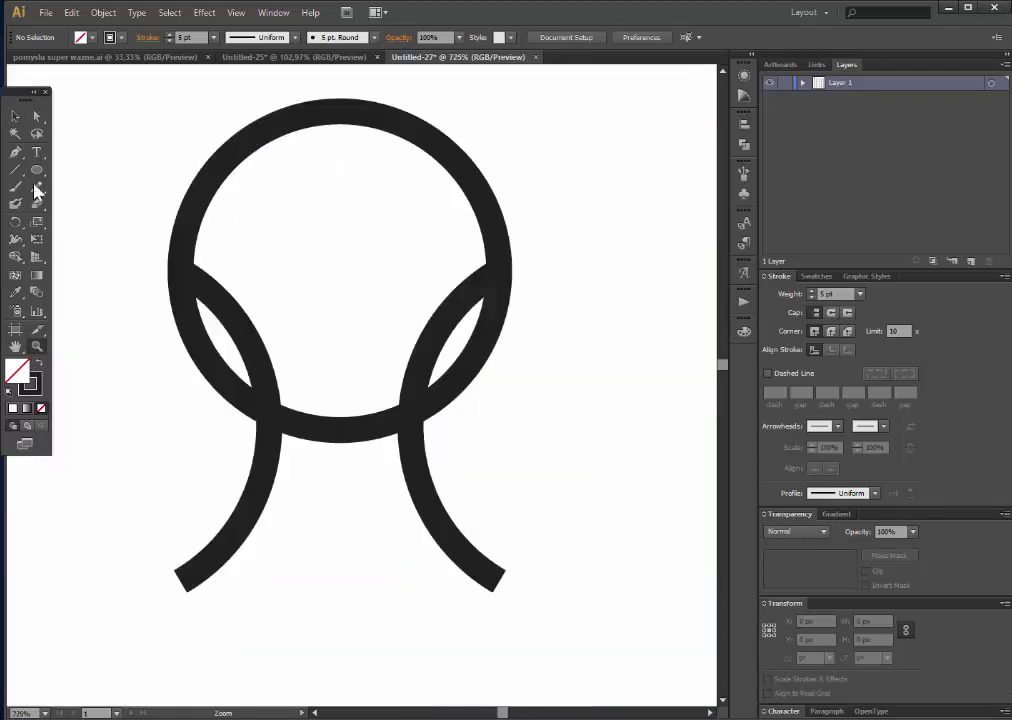
Step: Draw a horizontal line about 79.7 px long across both legs and select all symbol paths
{"action": "left_click", "coordinate": [15, 116]}
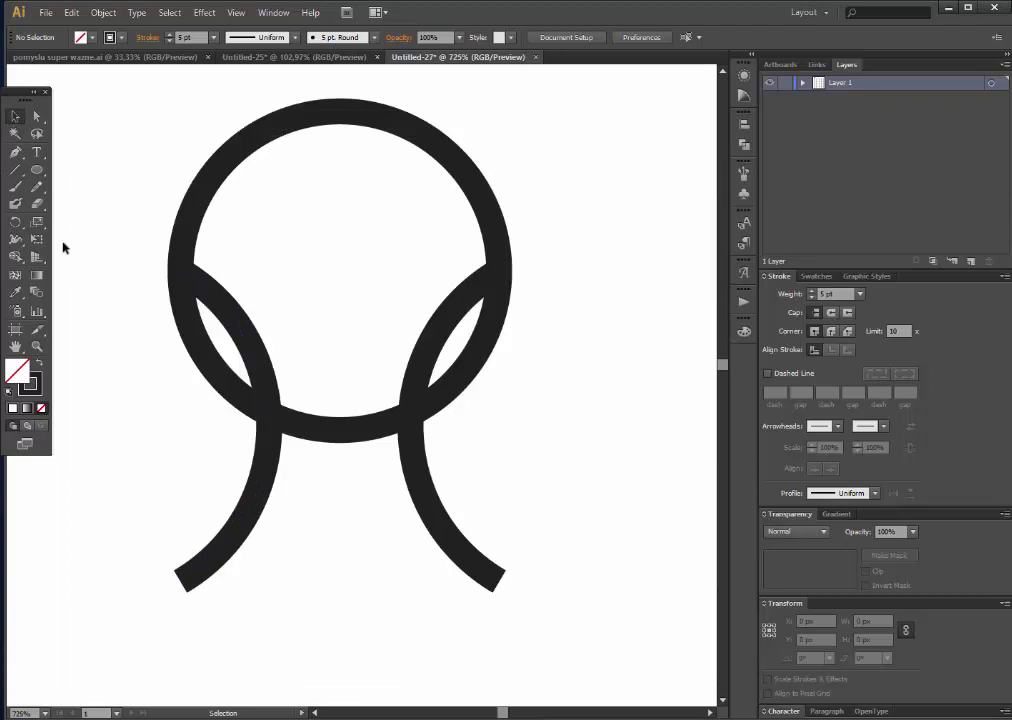
{"action": "left_click_drag", "start_coordinate": [37, 170], "coordinate": [133, 178]}
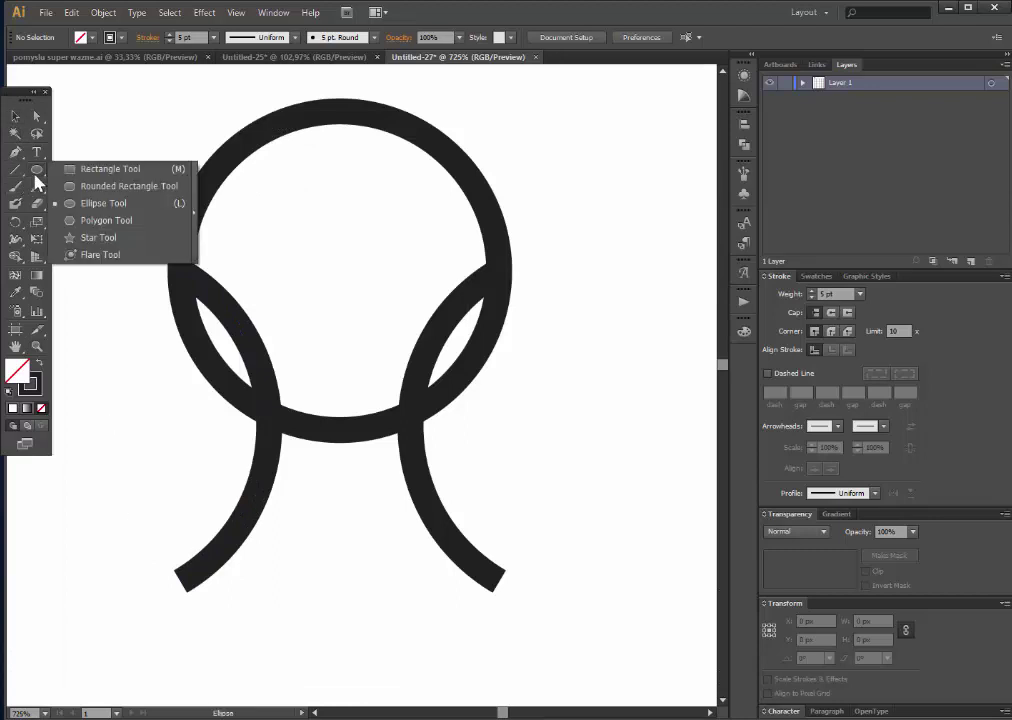
{"action": "left_click", "coordinate": [15, 169]}
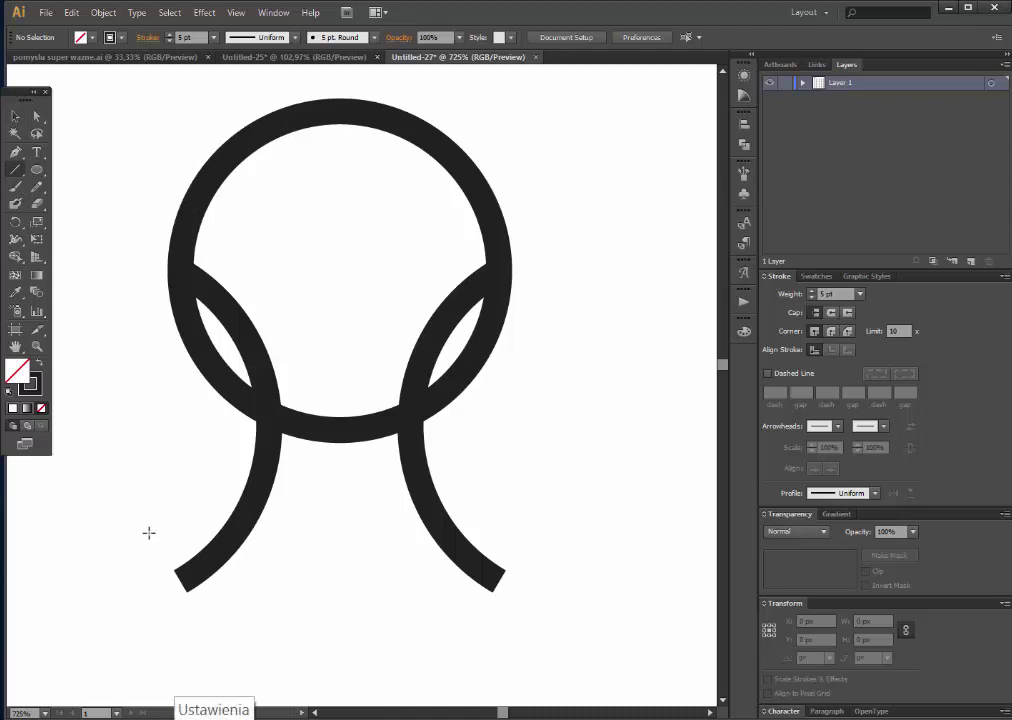
{"action": "left_click_drag", "start_coordinate": [148, 533], "coordinate": [562, 533]}
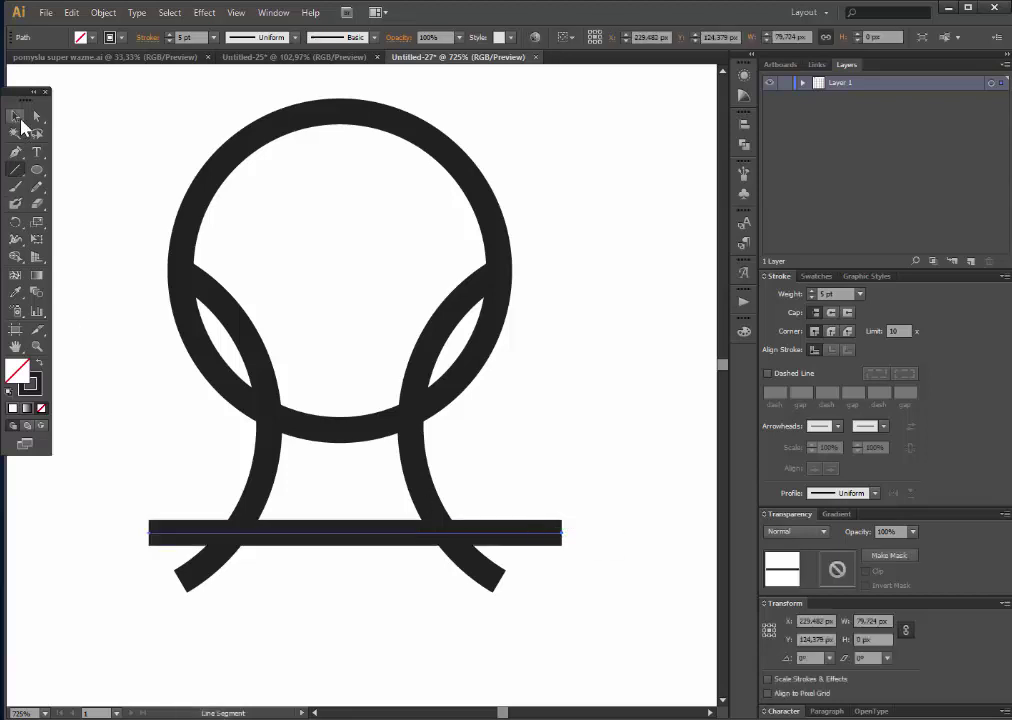
{"action": "left_click", "coordinate": [15, 118]}
{"action": "left_click_drag", "start_coordinate": [94, 102], "coordinate": [594, 631]}
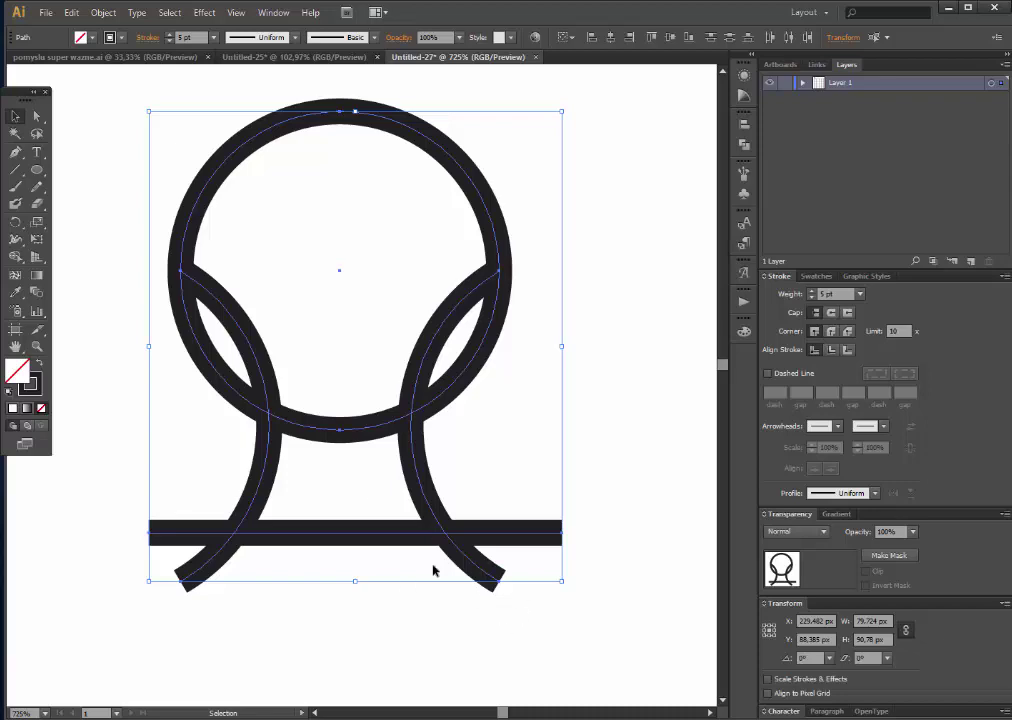
Step: Expand the symbol's strokes into filled shapes with Fill and Stroke
{"action": "left_click", "coordinate": [105, 14]}
{"action": "left_click", "coordinate": [104, 226]}
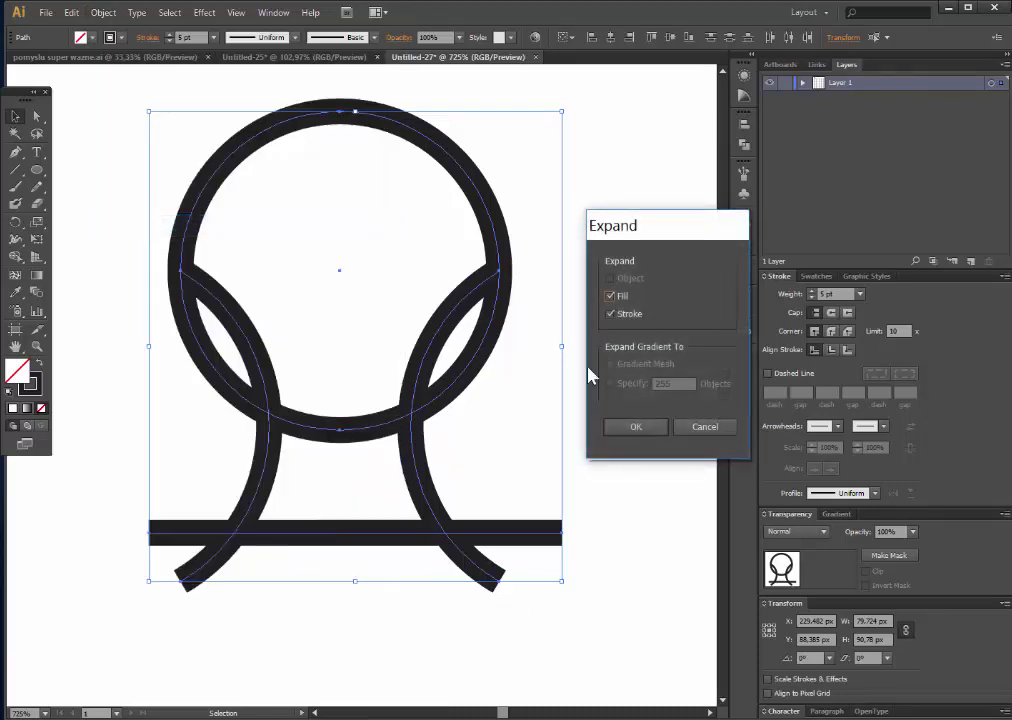
{"action": "left_click", "coordinate": [651, 432]}
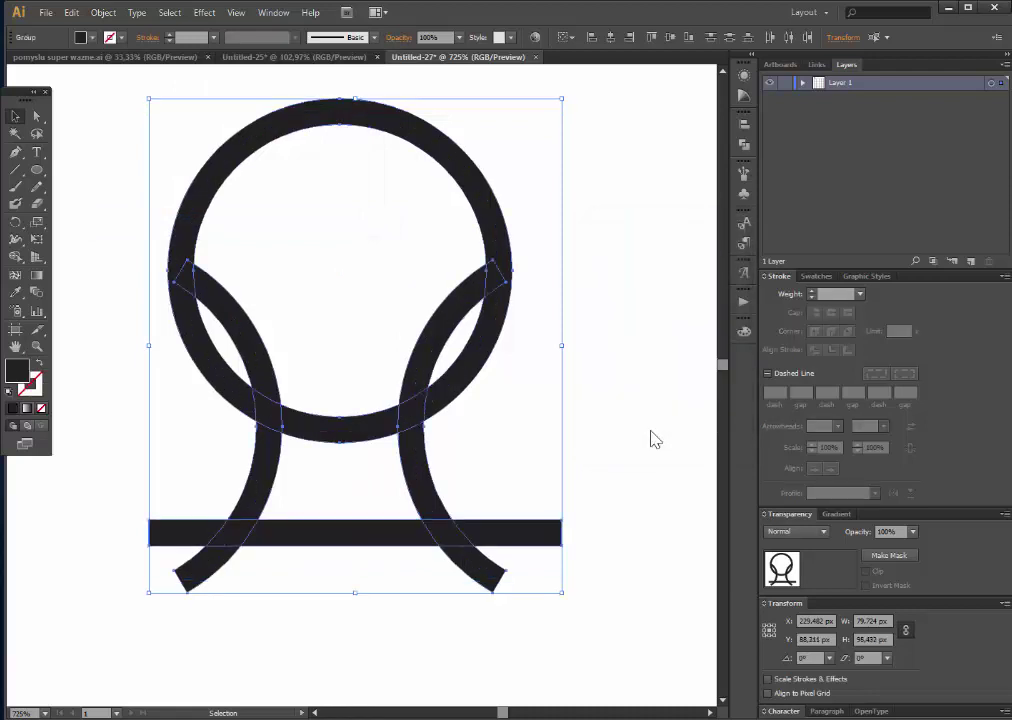
Step: With Shape Builder, Alt-delete the inner arcs, lower arc, bar segments and leg tips
{"action": "key", "text": "alt"}
{"action": "left_click", "coordinate": [17, 259]}
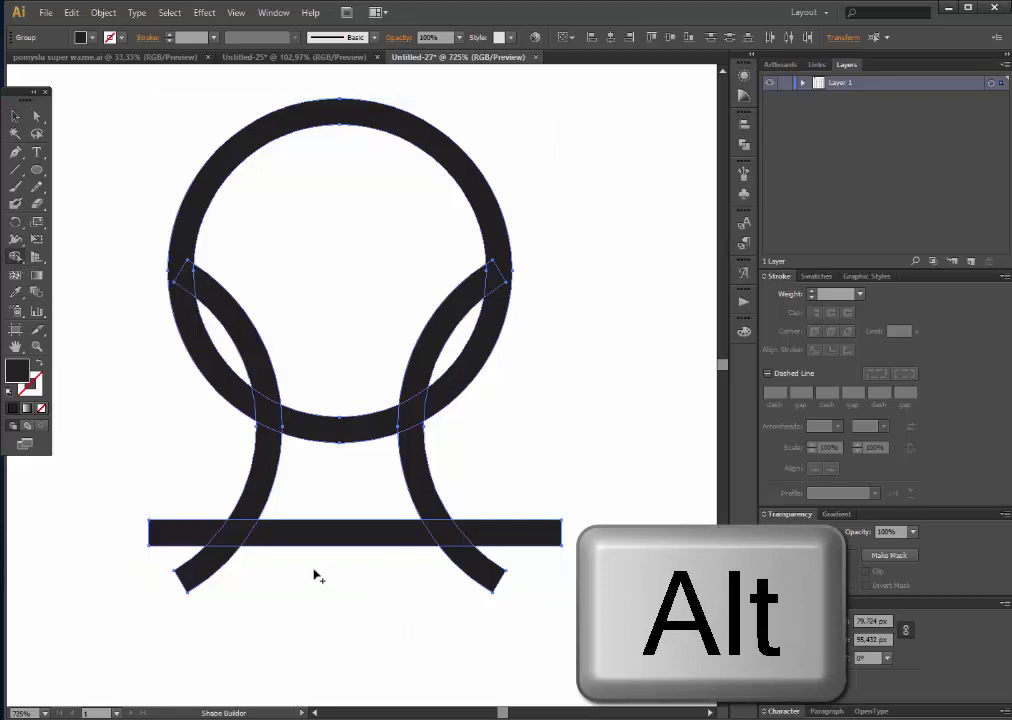
{"action": "left_click_drag", "start_coordinate": [332, 625], "coordinate": [350, 352]}
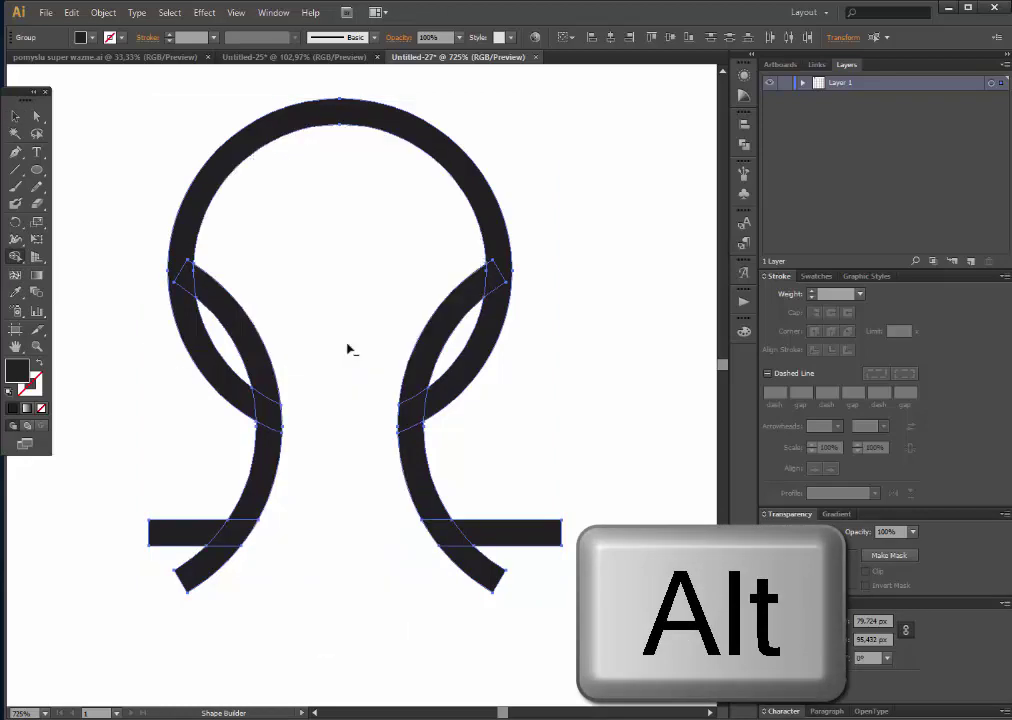
{"action": "left_click_drag", "start_coordinate": [247, 338], "coordinate": [317, 308]}
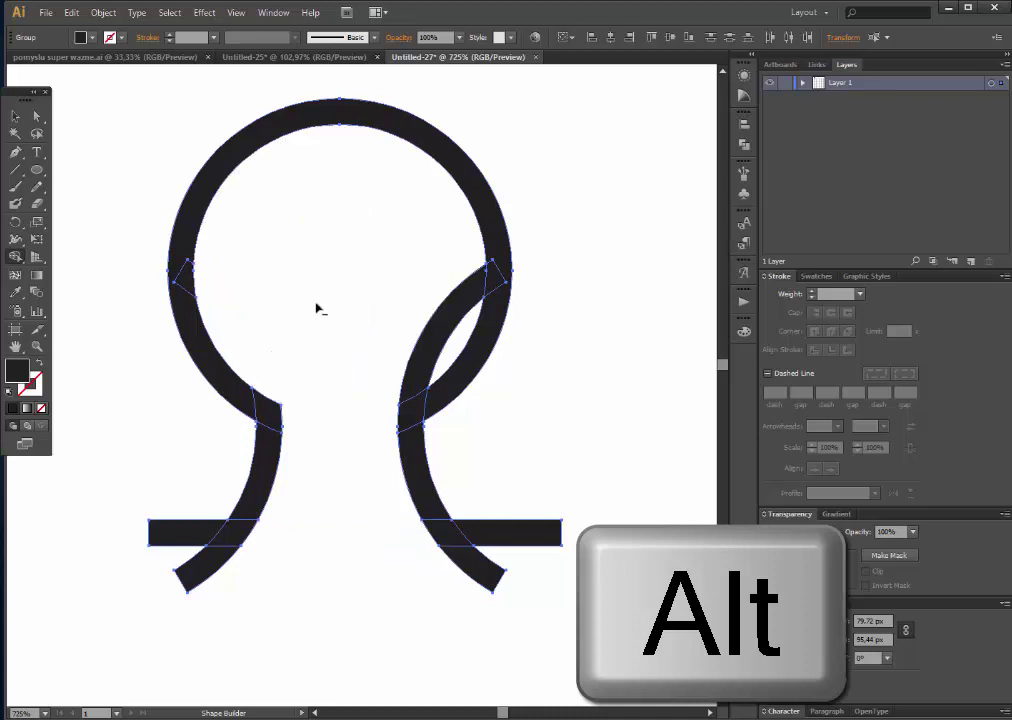
{"action": "left_click_drag", "start_coordinate": [453, 320], "coordinate": [458, 326]}
{"action": "left_click_drag", "start_coordinate": [188, 516], "coordinate": [199, 470]}
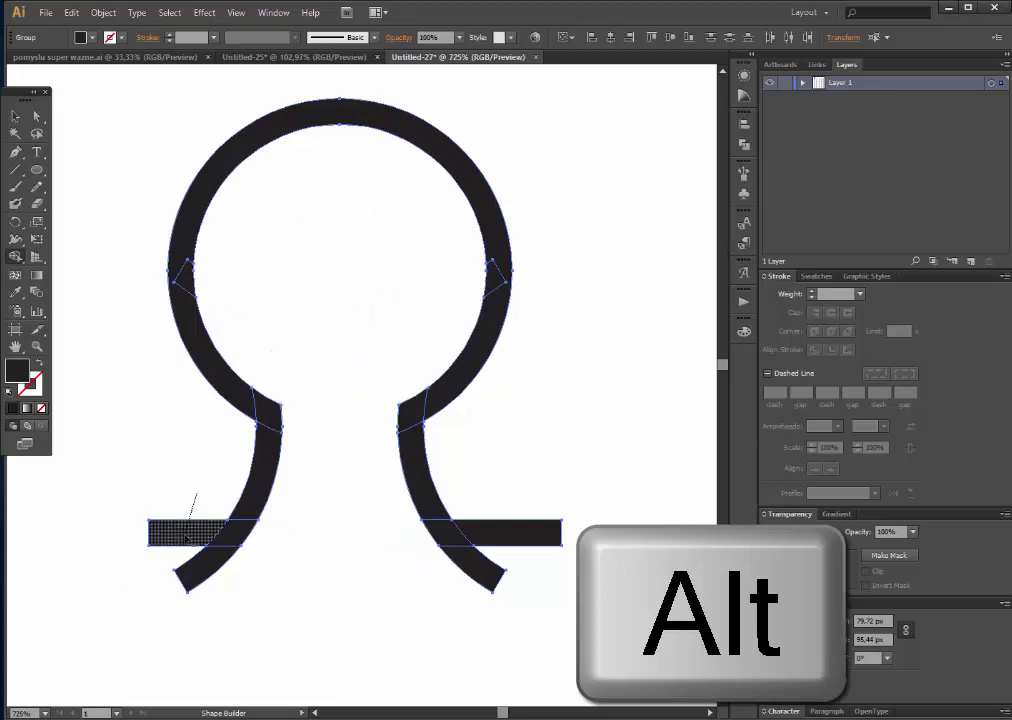
{"action": "left_click", "coordinate": [190, 580], "text": "alt"}
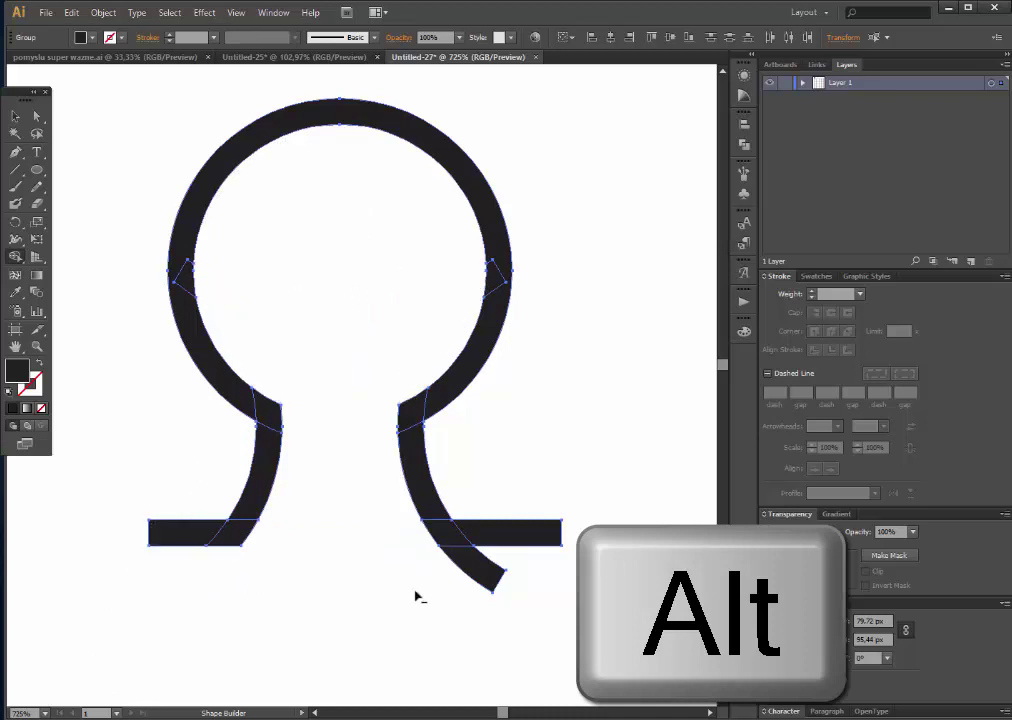
{"action": "left_click_drag", "start_coordinate": [429, 592], "coordinate": [508, 576]}
{"action": "left_click", "coordinate": [520, 532], "text": "alt"}
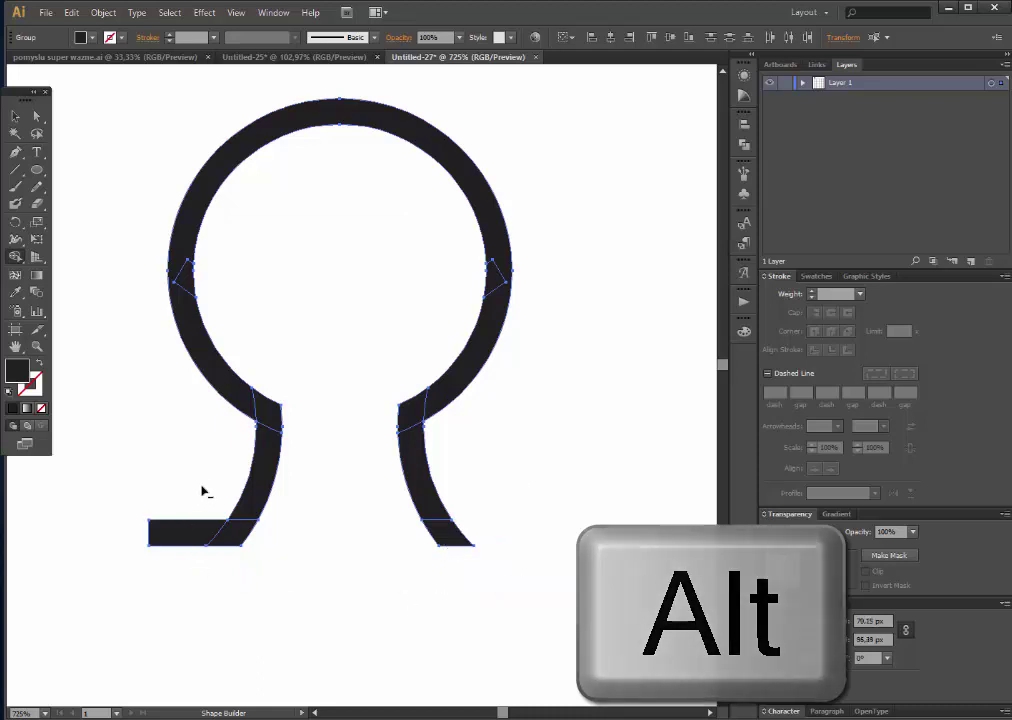
{"action": "left_click", "coordinate": [185, 532], "text": "alt"}
{"action": "left_click", "coordinate": [14, 117]}
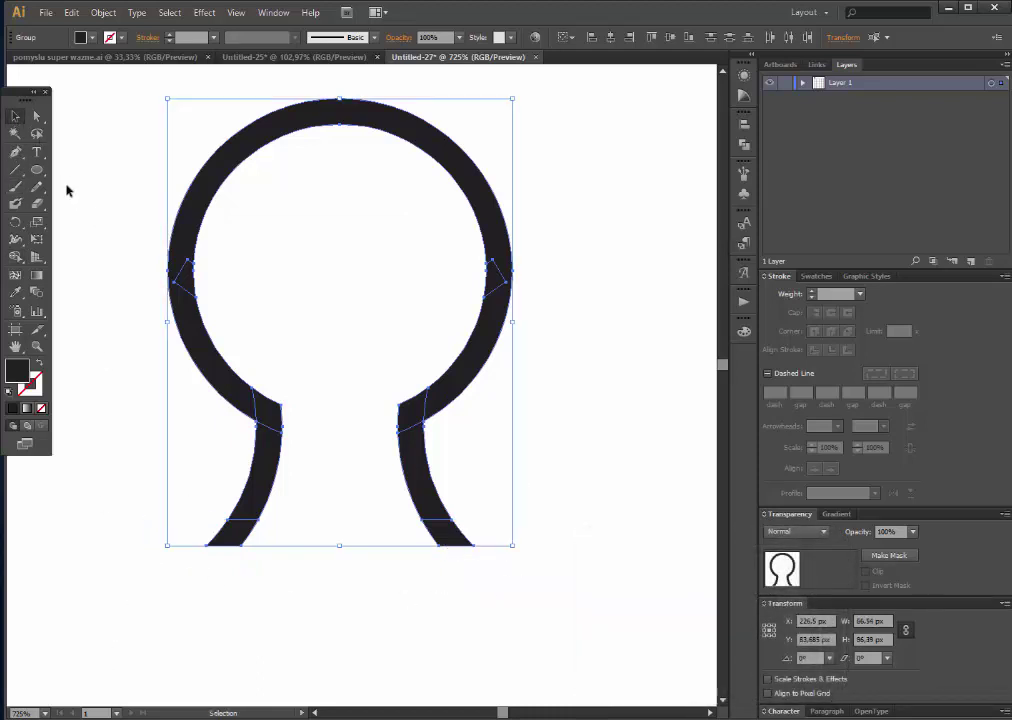
{"action": "left_click", "coordinate": [120, 93]}
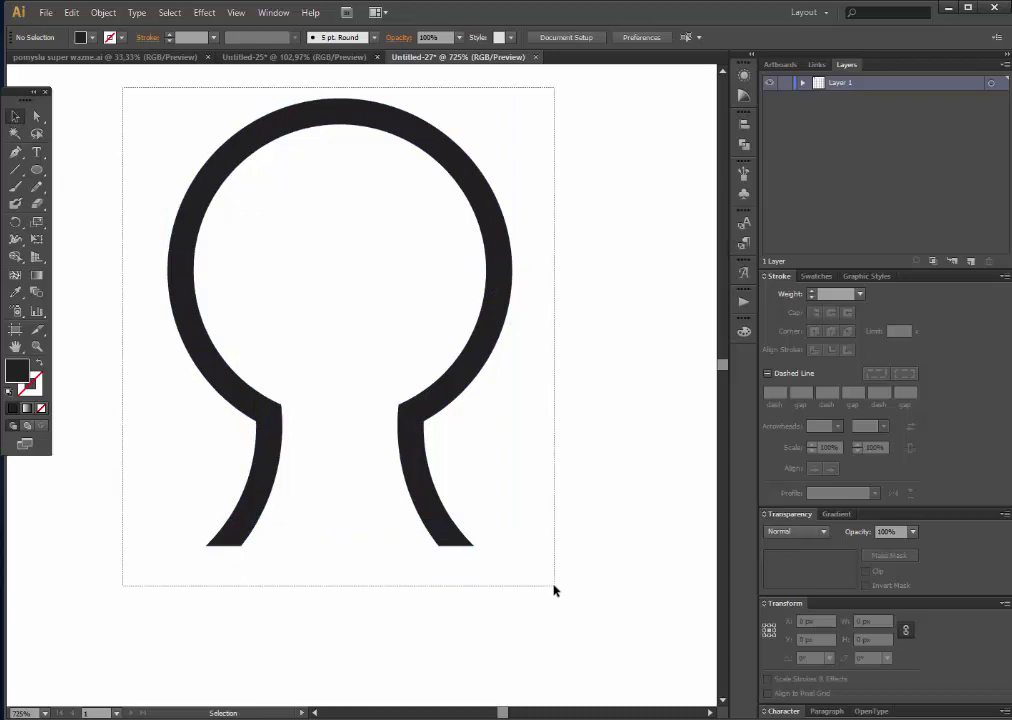
Step: Unite the keyhole pieces into one path with Pathfinder's Unite
{"action": "left_click", "coordinate": [350, 106]}
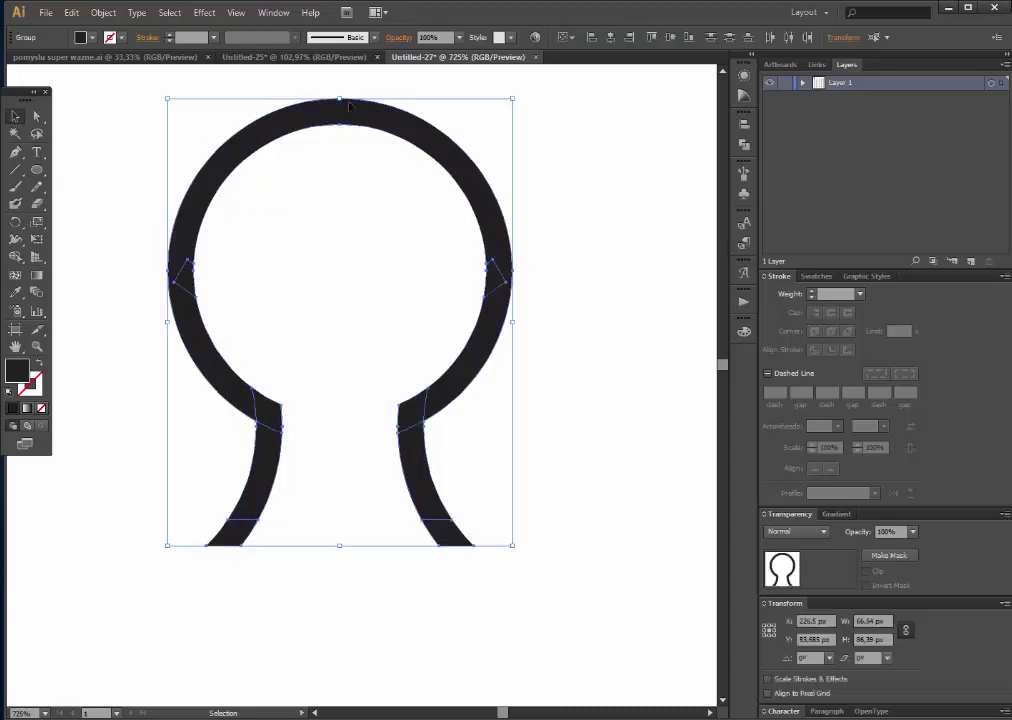
{"action": "left_click", "coordinate": [276, 14]}
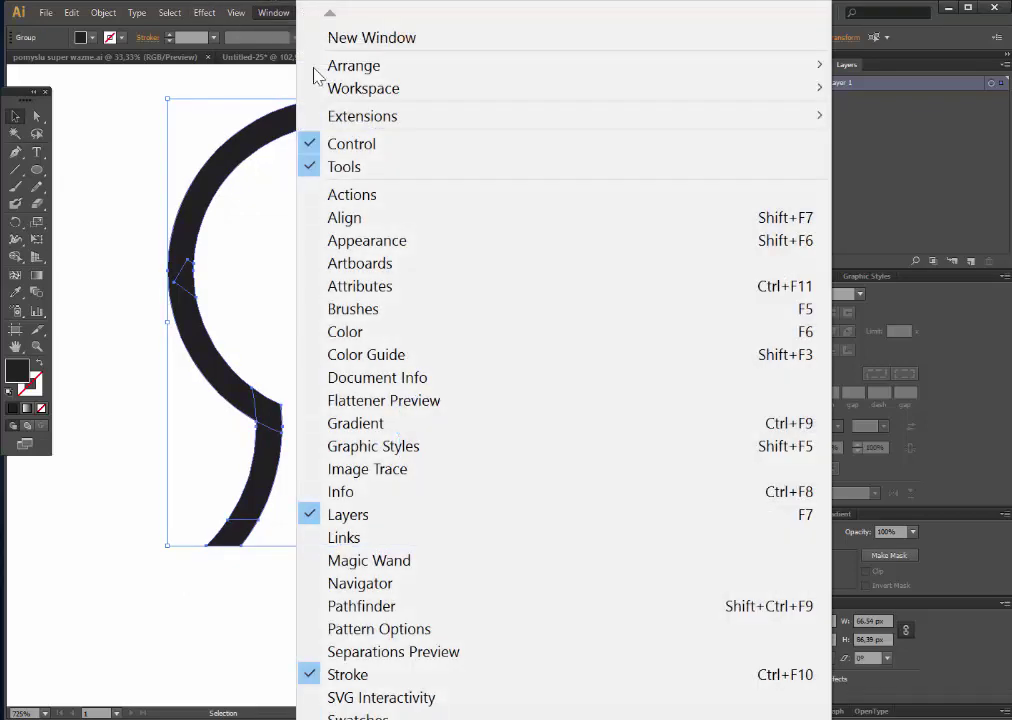
{"action": "left_click", "coordinate": [372, 606]}
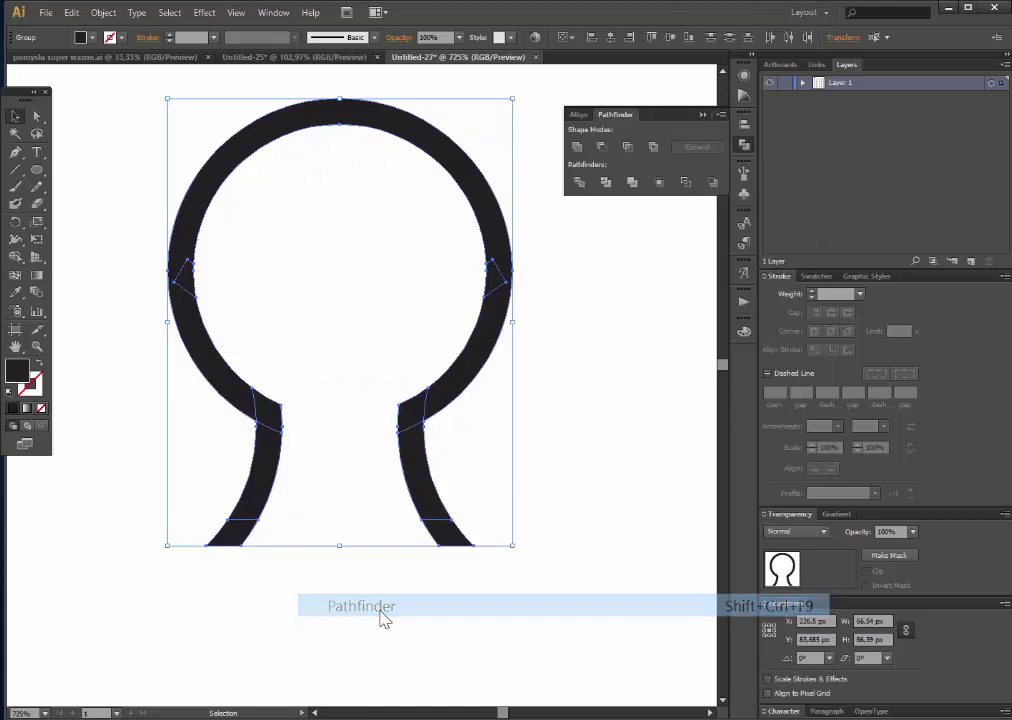
{"action": "left_click", "coordinate": [577, 147]}
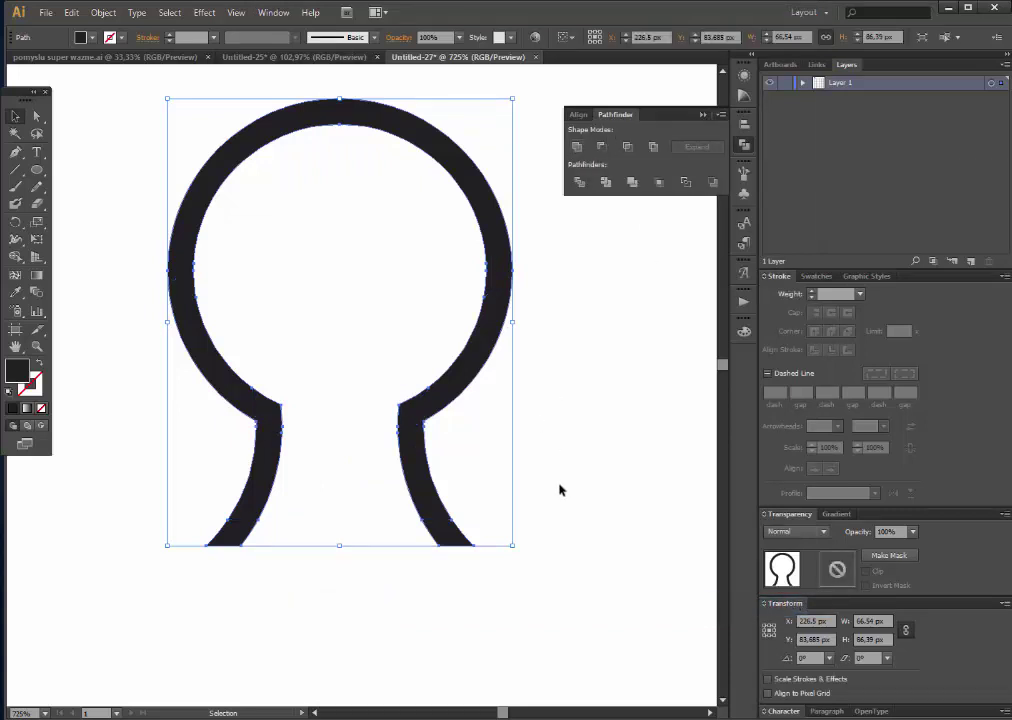
{"action": "left_click", "coordinate": [560, 490]}
Step: Zoom out until the whole 4×4 grid is in view
{"action": "left_click", "coordinate": [431, 583], "text": "alt"}
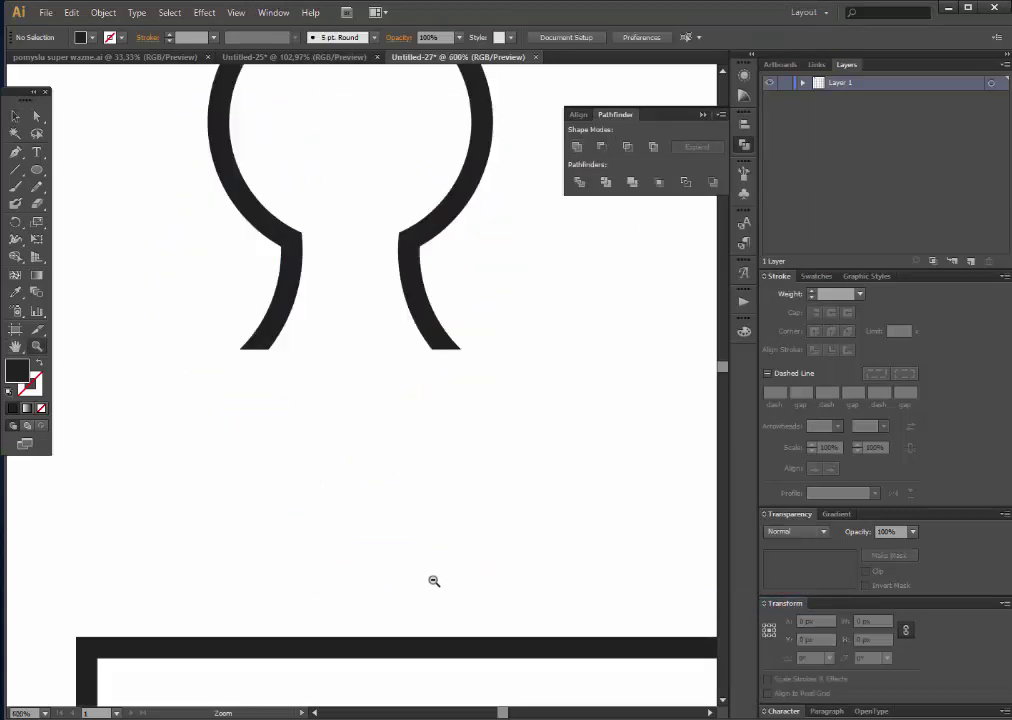
{"action": "left_click", "coordinate": [434, 497], "text": "alt"}
{"action": "left_click", "coordinate": [355, 458], "text": "alt"}
{"action": "left_click", "coordinate": [351, 510], "text": "alt"}
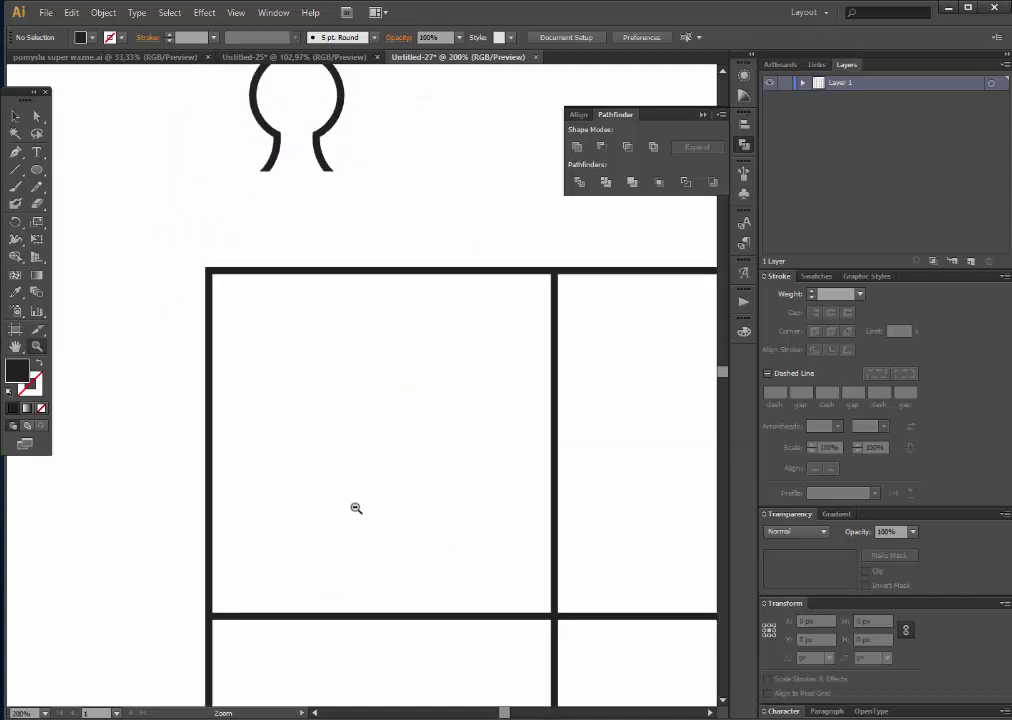
{"action": "scroll", "coordinate": [366, 484], "scroll_direction": "up", "scroll_amount": 1}
{"action": "left_click", "coordinate": [409, 434], "text": "alt"}
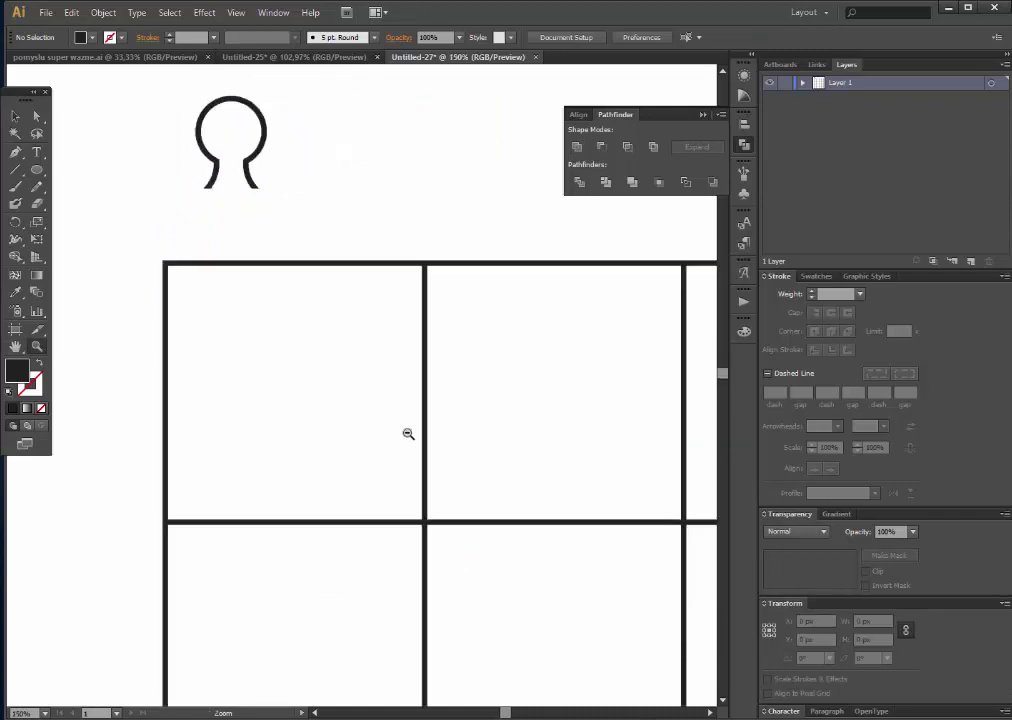
{"action": "left_click", "coordinate": [409, 434], "text": "alt"}
{"action": "left_click", "coordinate": [436, 481], "text": "alt"}
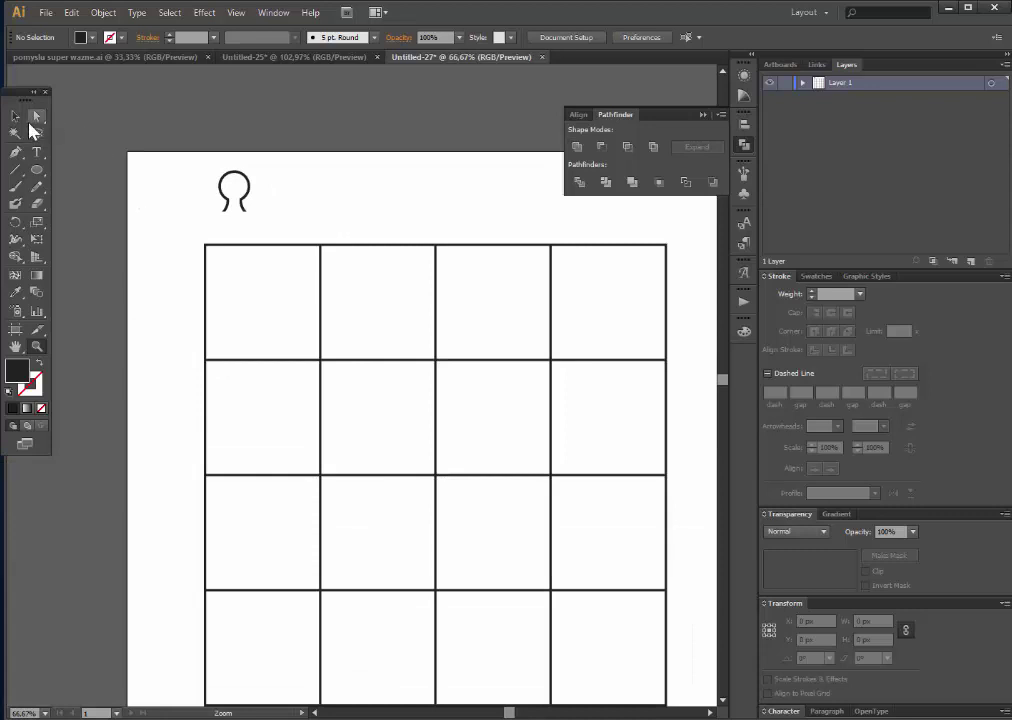
Step: Expand the grid's 5 pt lines with Fill and Stroke checked, then deselect
{"action": "left_click", "coordinate": [275, 244]}
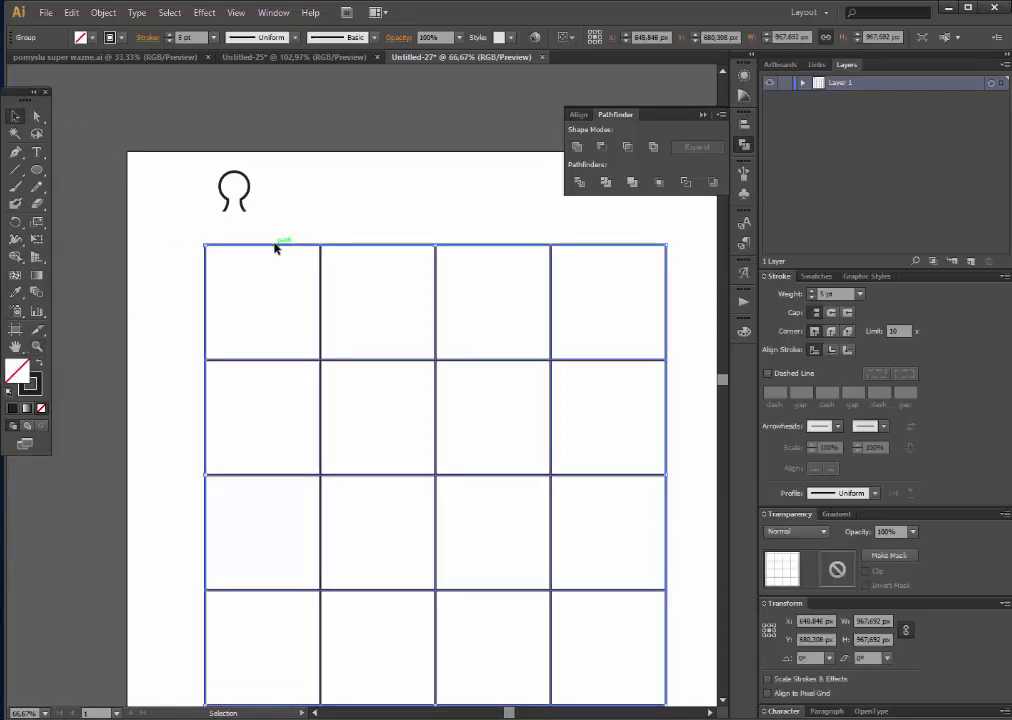
{"action": "left_click", "coordinate": [102, 13]}
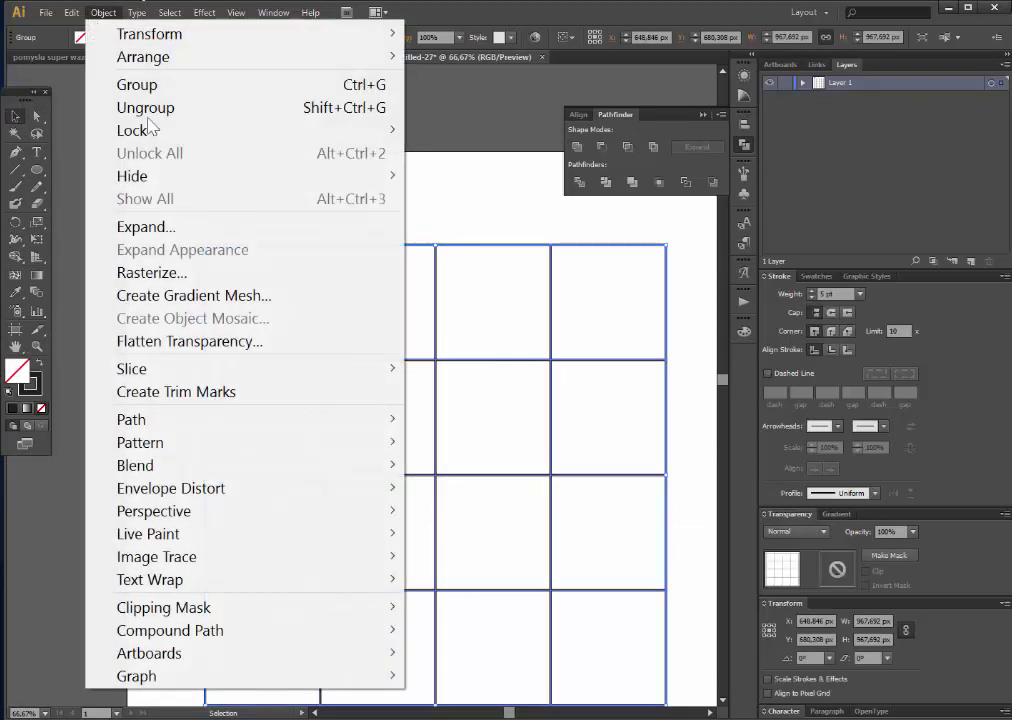
{"action": "left_click", "coordinate": [174, 235]}
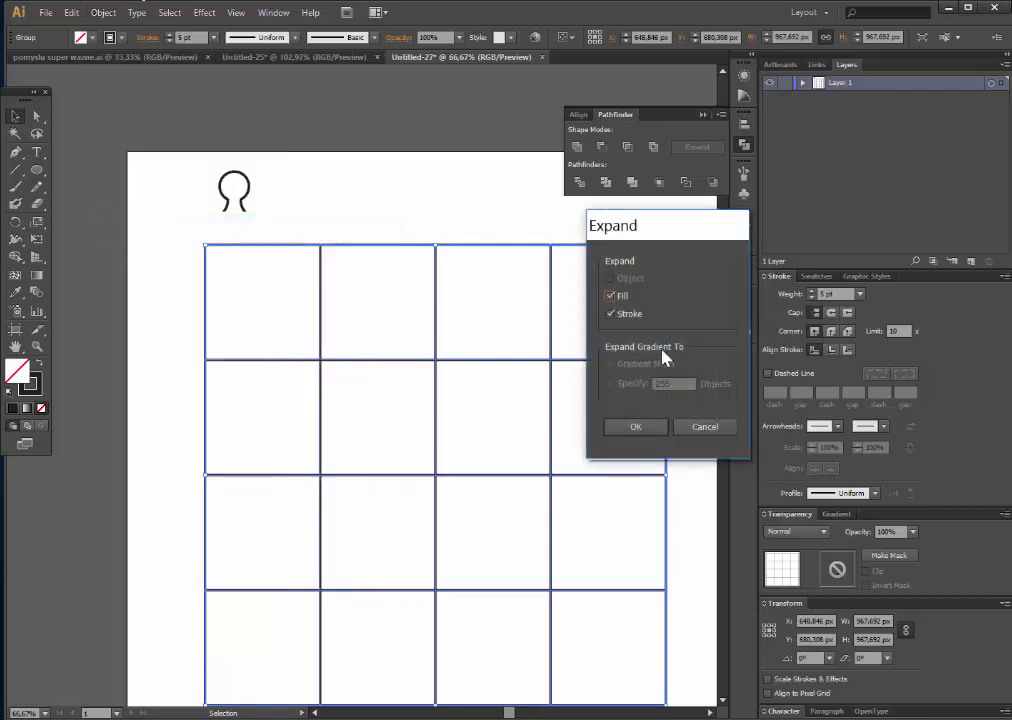
{"action": "left_click", "coordinate": [633, 428]}
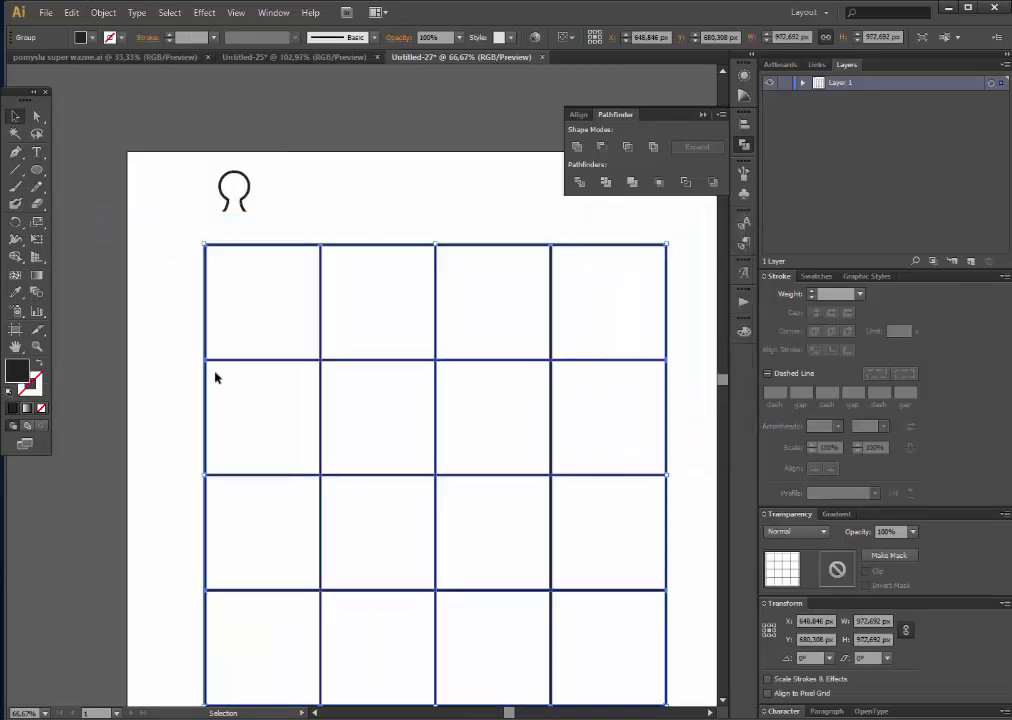
{"action": "left_click", "coordinate": [130, 352]}
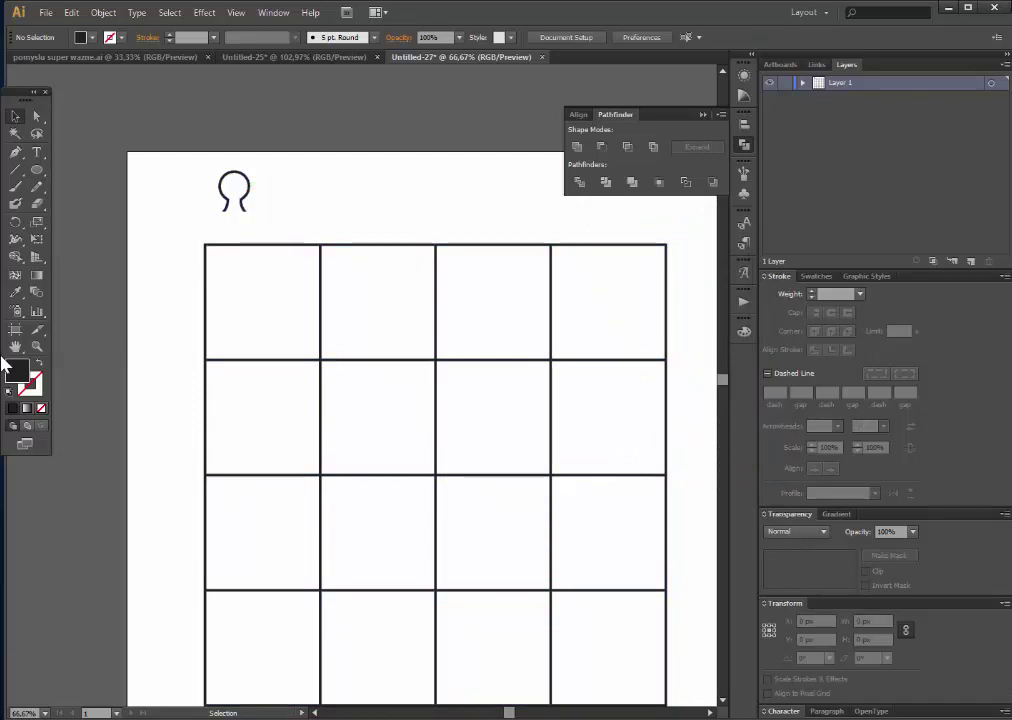
Step: Make keyhole copies and set one on the top-left cell's bottom edge
{"action": "left_click_drag", "start_coordinate": [231, 238], "coordinate": [335, 380]}
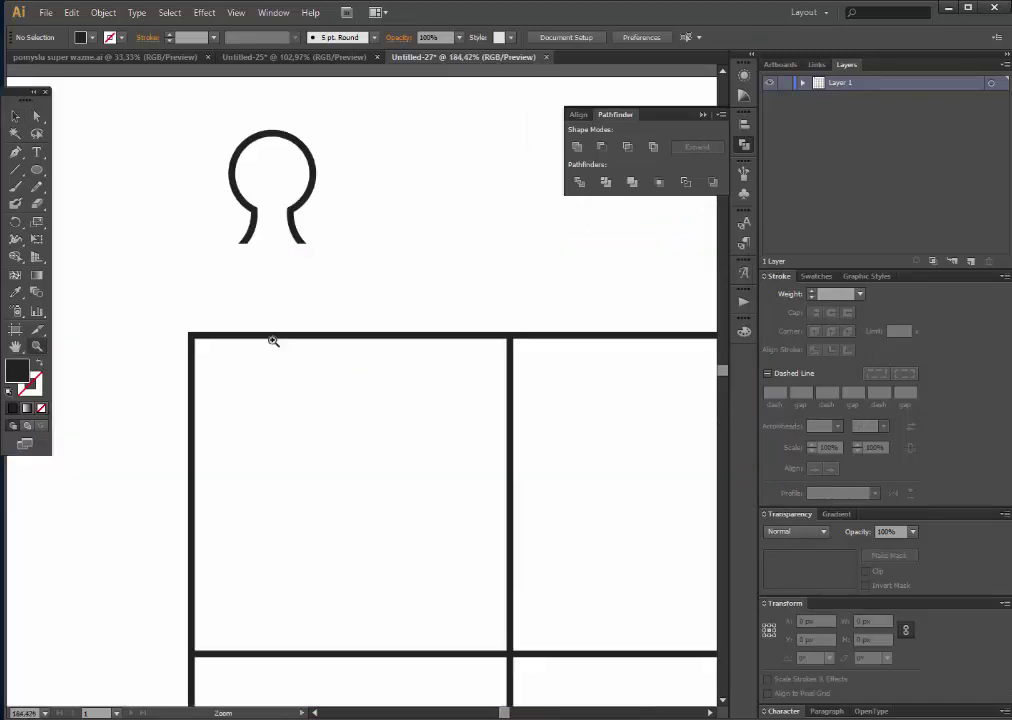
{"action": "key", "text": "alt"}
{"action": "left_click", "coordinate": [15, 116]}
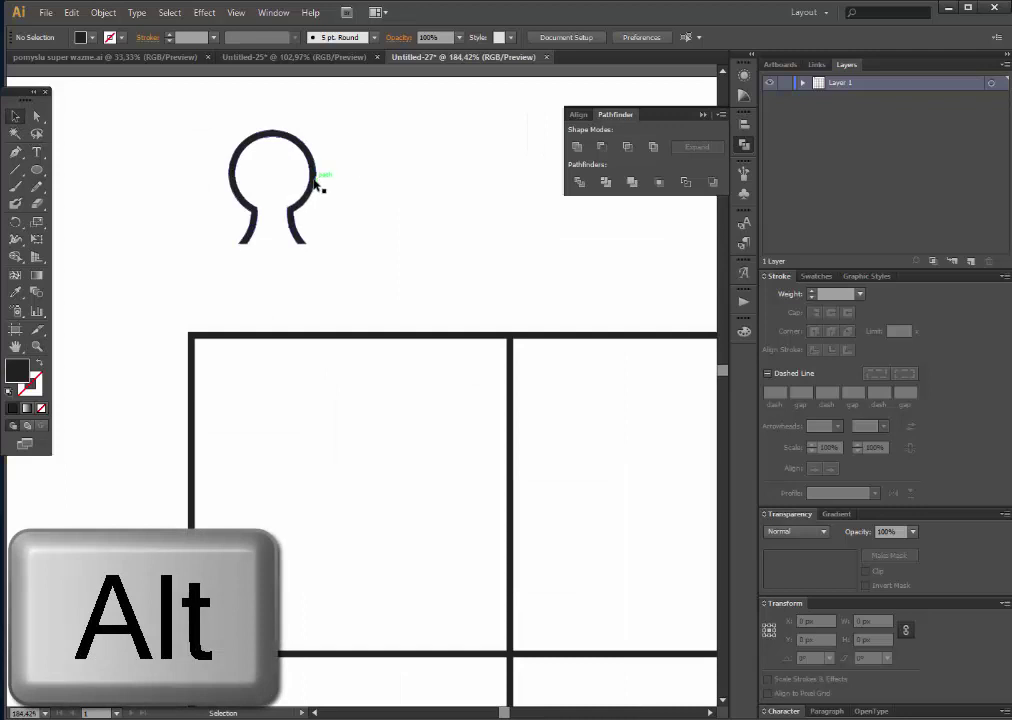
{"action": "mouse_move", "coordinate": [316, 185]}
{"action": "left_mouse_down"}
{"action": "mouse_move", "coordinate": [181, 210]}
{"action": "mouse_move", "coordinate": [304, 214]}
{"action": "left_mouse_up"}
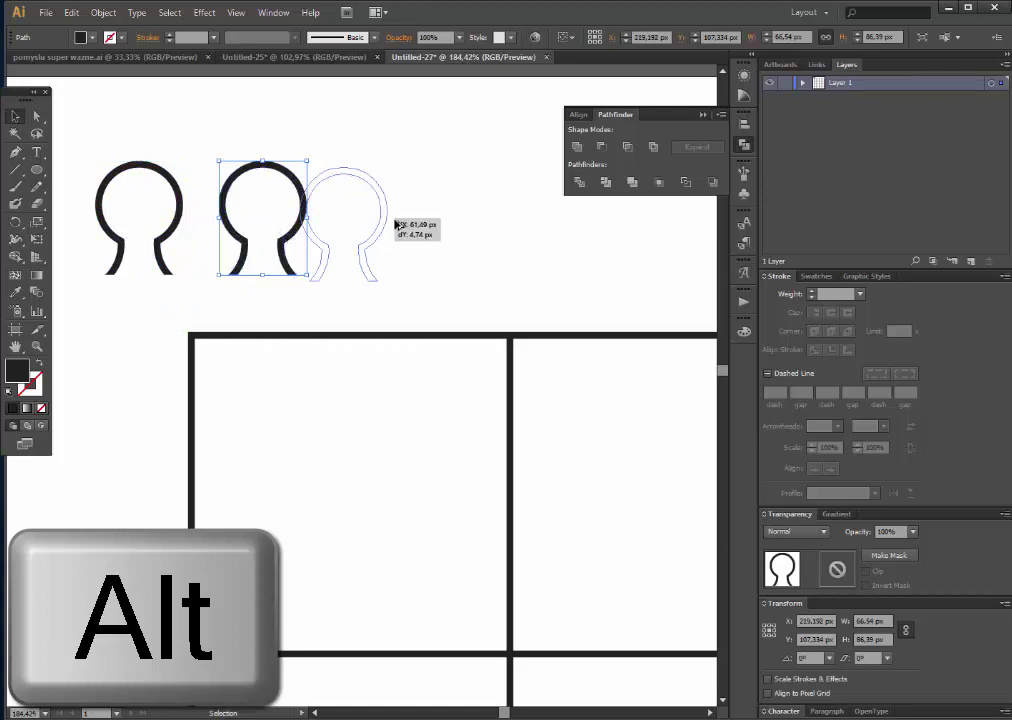
{"action": "left_click_drag", "start_coordinate": [304, 214], "coordinate": [412, 218]}
{"action": "left_click", "coordinate": [452, 265]}
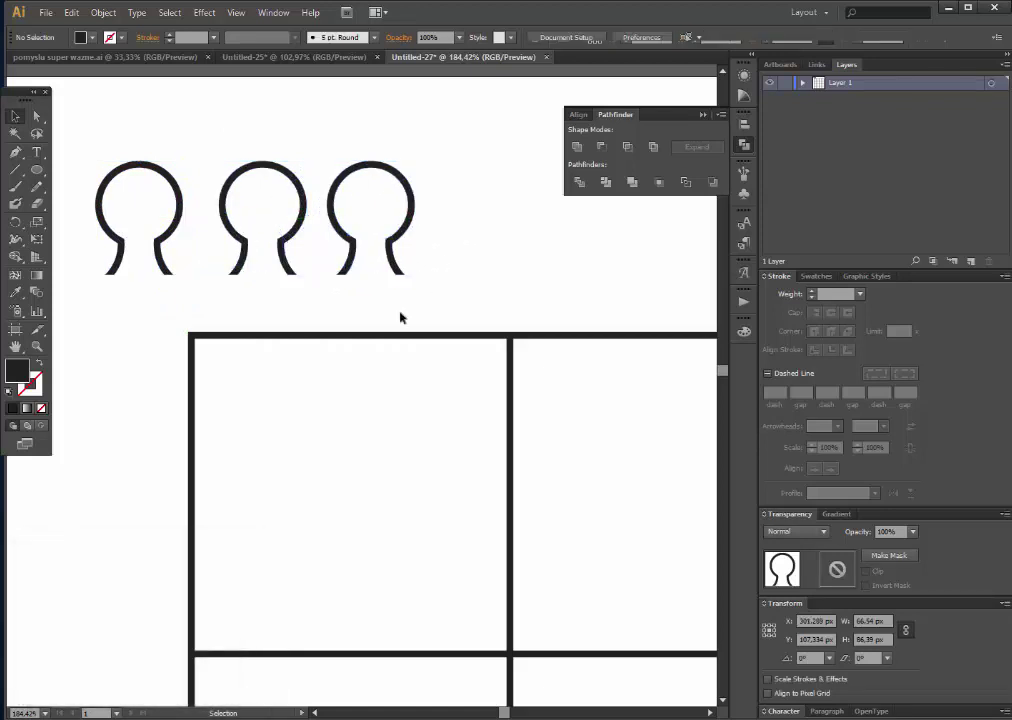
{"action": "scroll", "coordinate": [295, 255], "scroll_direction": "down", "scroll_amount": 2}
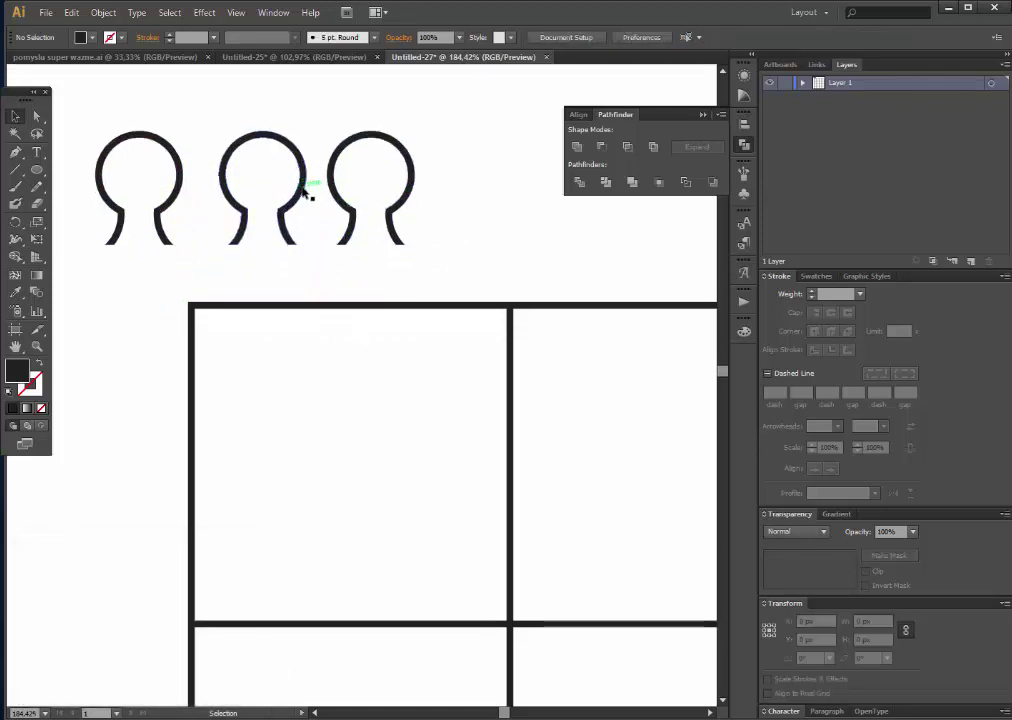
{"action": "left_click_drag", "start_coordinate": [307, 195], "coordinate": [386, 570]}
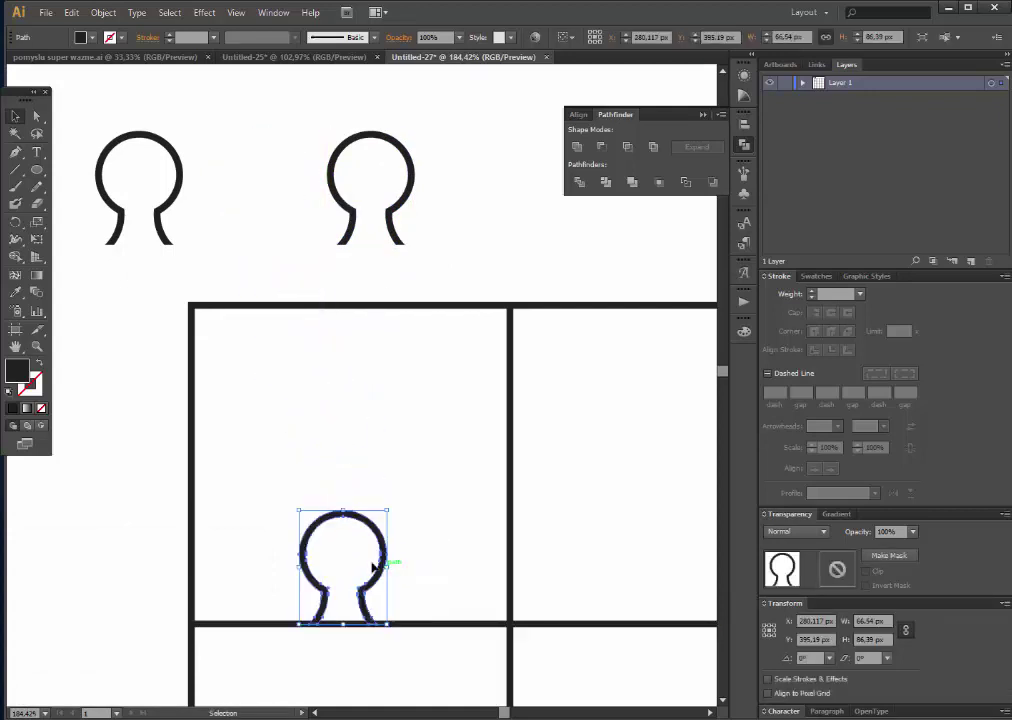
{"action": "left_click", "coordinate": [154, 456]}
Step: Duplicate the two keyholes above the grid to the right to form a row
{"action": "mouse_move", "coordinate": [495, 485]}
{"action": "left_mouse_down"}
{"action": "mouse_move", "coordinate": [402, 465]}
{"action": "mouse_move", "coordinate": [361, 327]}
{"action": "mouse_move", "coordinate": [431, 436]}
{"action": "mouse_move", "coordinate": [496, 442]}
{"action": "left_mouse_up"}
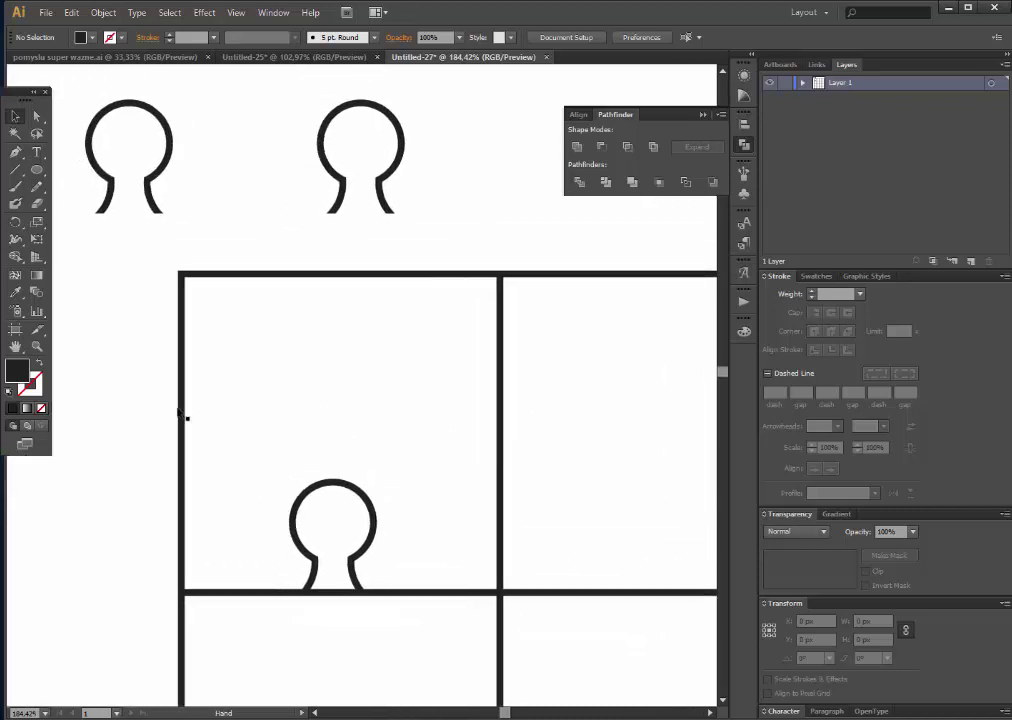
{"action": "left_click", "coordinate": [408, 405], "text": "alt"}
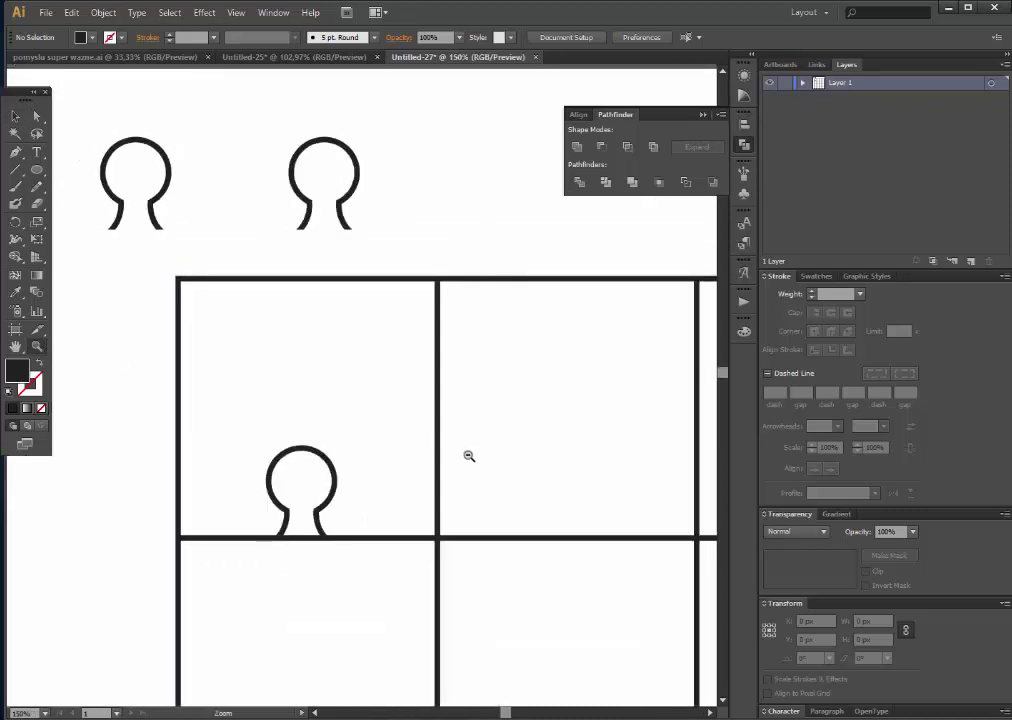
{"action": "left_click", "coordinate": [468, 456], "text": "alt"}
{"action": "left_click", "coordinate": [398, 463], "text": "alt"}
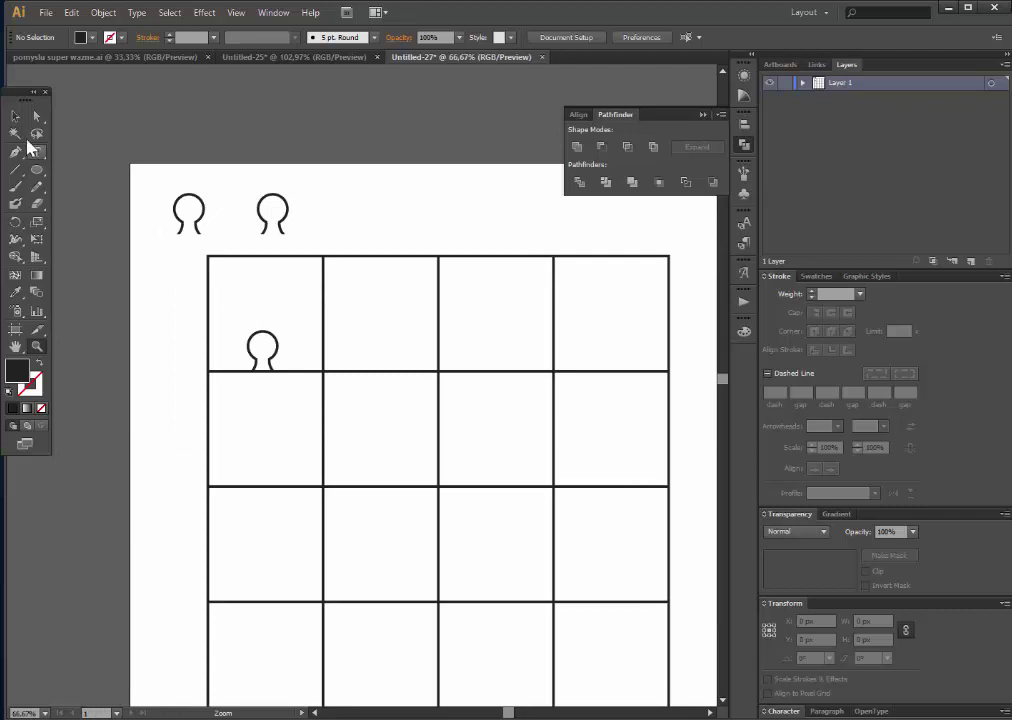
{"action": "left_click", "coordinate": [15, 118]}
{"action": "left_click_drag", "start_coordinate": [167, 176], "coordinate": [305, 228]}
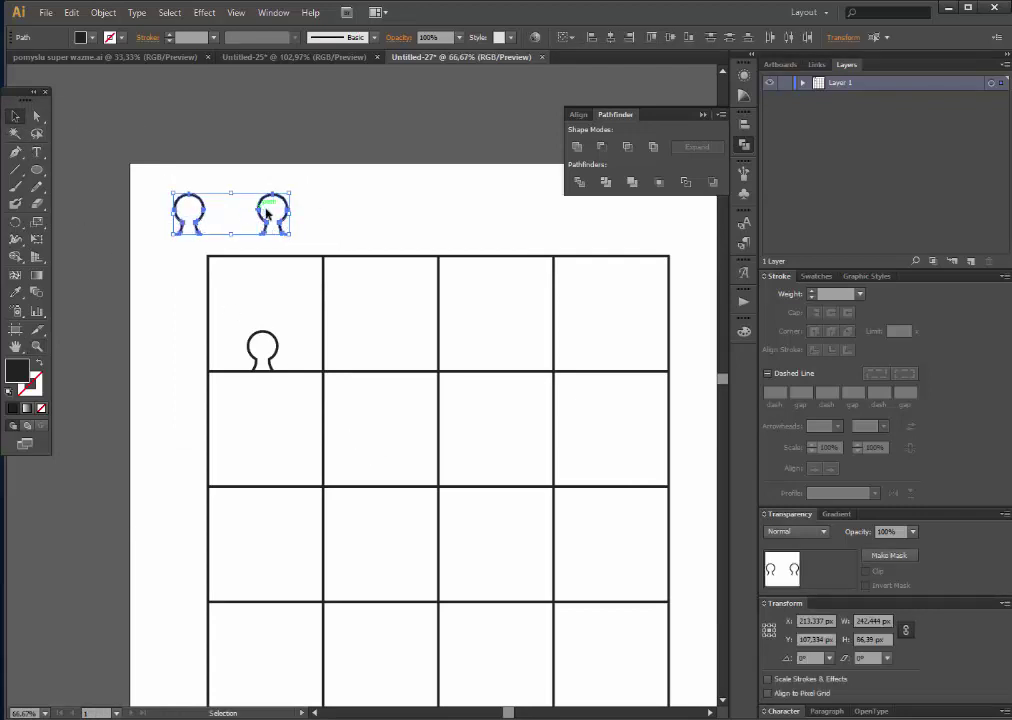
{"action": "key", "text": "alt"}
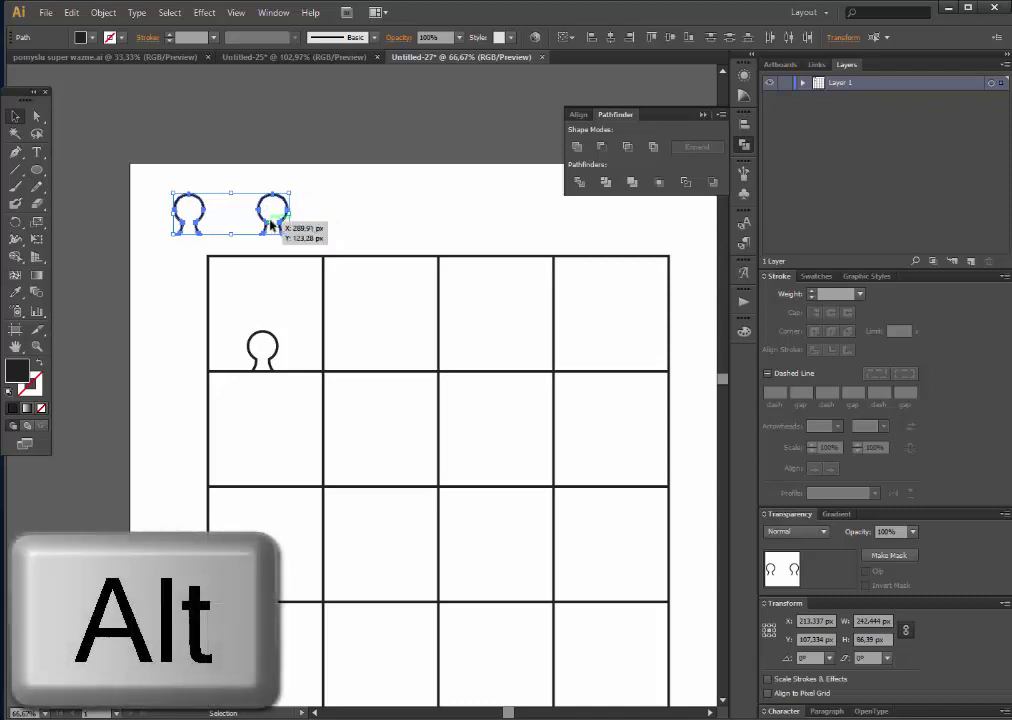
{"action": "left_click_drag", "start_coordinate": [270, 226], "coordinate": [399, 229]}
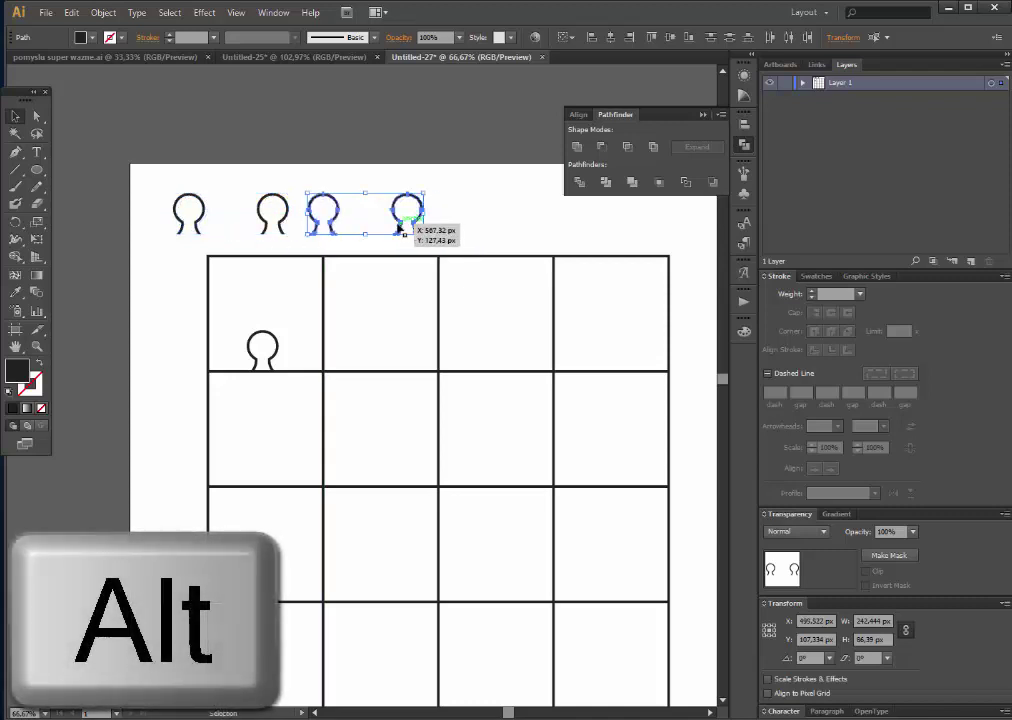
Step: Stack keyhole copies into higher rows, duplicating six more up and to the right
{"action": "mouse_move", "coordinate": [313, 222]}
{"action": "left_mouse_down"}
{"action": "mouse_move", "coordinate": [322, 220]}
{"action": "mouse_move", "coordinate": [318, 159]}
{"action": "left_mouse_up"}
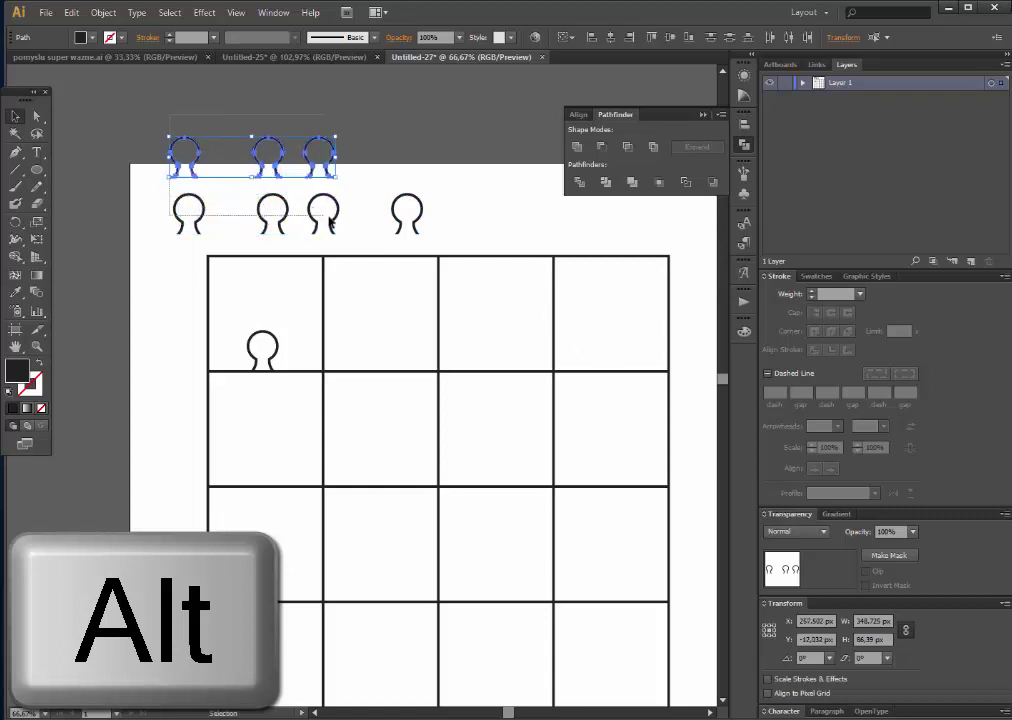
{"action": "left_click_drag", "start_coordinate": [330, 222], "coordinate": [165, 132]}
{"action": "mouse_move", "coordinate": [334, 220]}
{"action": "left_mouse_down"}
{"action": "mouse_move", "coordinate": [540, 175]}
{"action": "mouse_move", "coordinate": [524, 179]}
{"action": "left_mouse_up"}
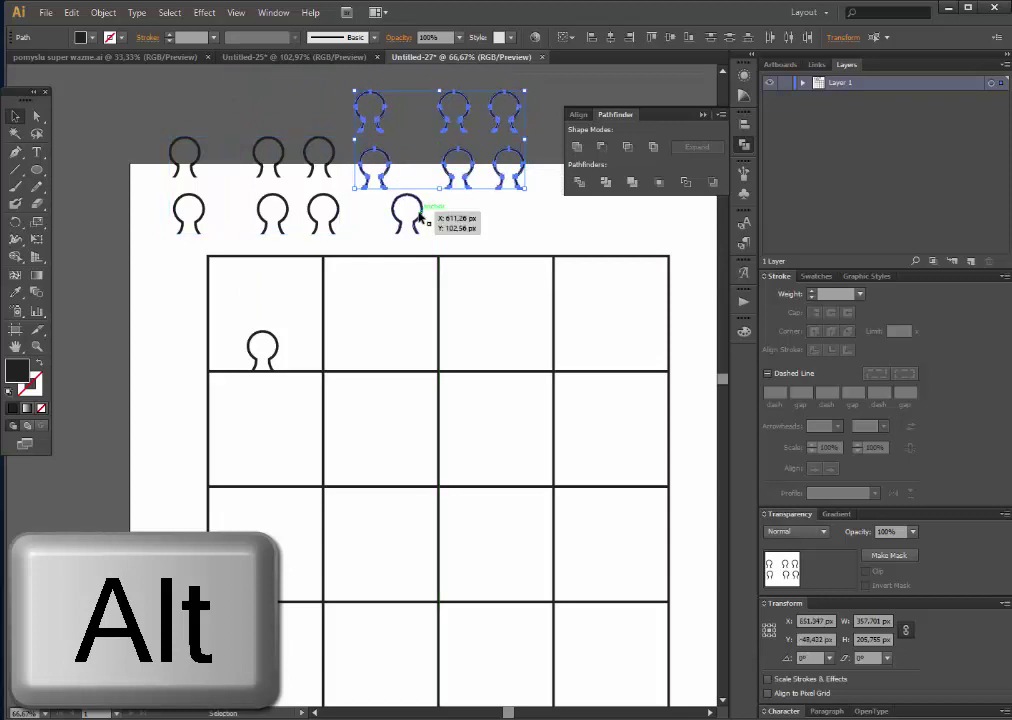
{"action": "key", "text": "ctrl+shift+a"}
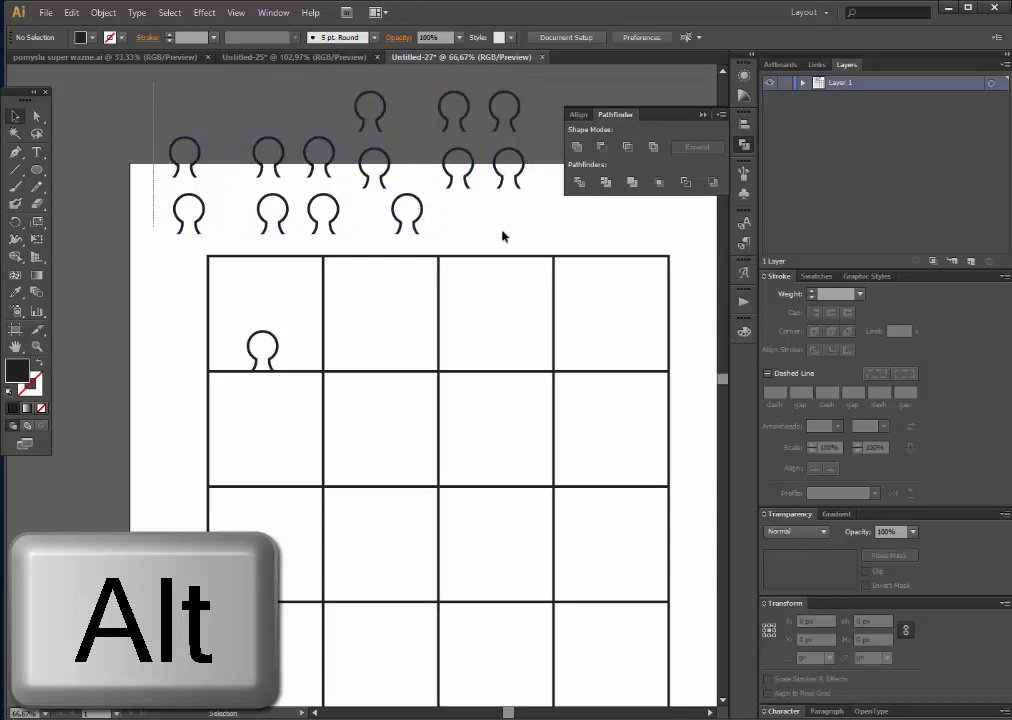
{"action": "mouse_move", "coordinate": [503, 236]}
{"action": "left_mouse_down"}
{"action": "mouse_move", "coordinate": [533, 237]}
{"action": "mouse_move", "coordinate": [373, 253]}
{"action": "mouse_move", "coordinate": [226, 224]}
{"action": "left_mouse_up"}
Step: Duplicate the keyhole block to the right and reflect it across the horizontal (0°) axis
{"action": "left_click_drag", "start_coordinate": [188, 163], "coordinate": [581, 163]}
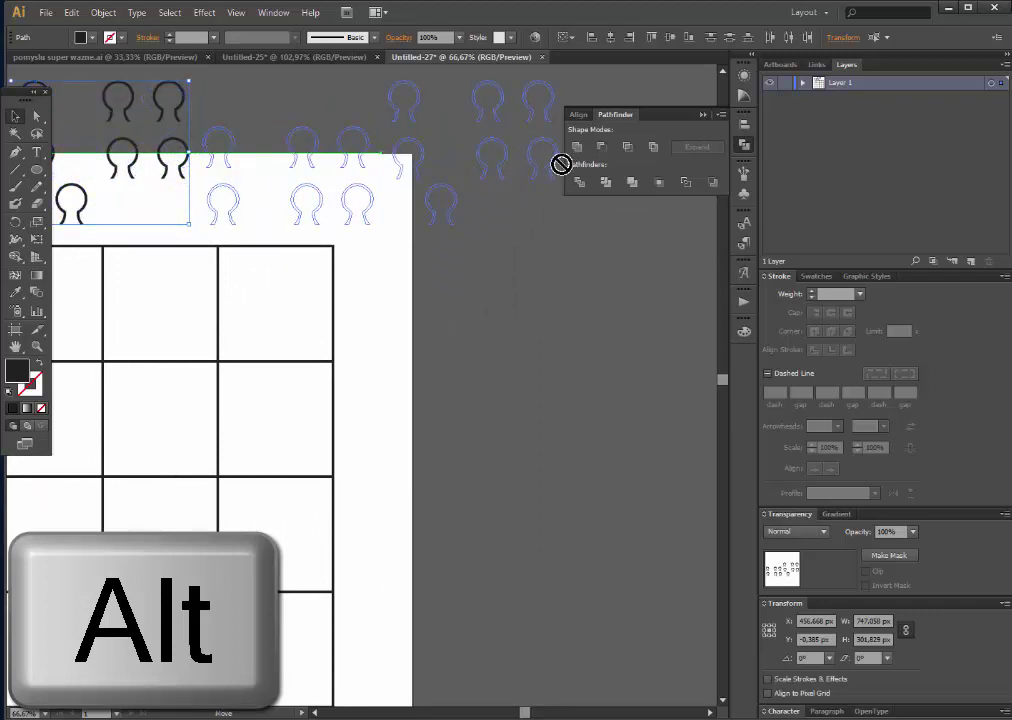
{"action": "left_click_drag", "start_coordinate": [561, 163], "coordinate": [549, 166]}
{"action": "right_click", "coordinate": [363, 180]}
{"action": "mouse_move", "coordinate": [422, 416]}
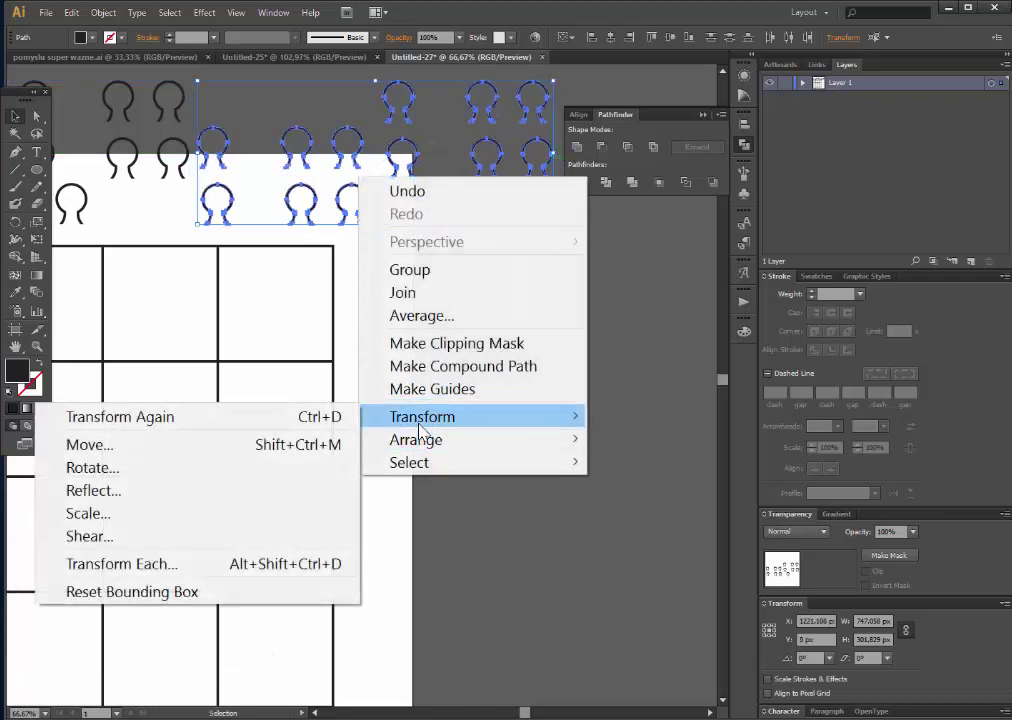
{"action": "left_click", "coordinate": [151, 490]}
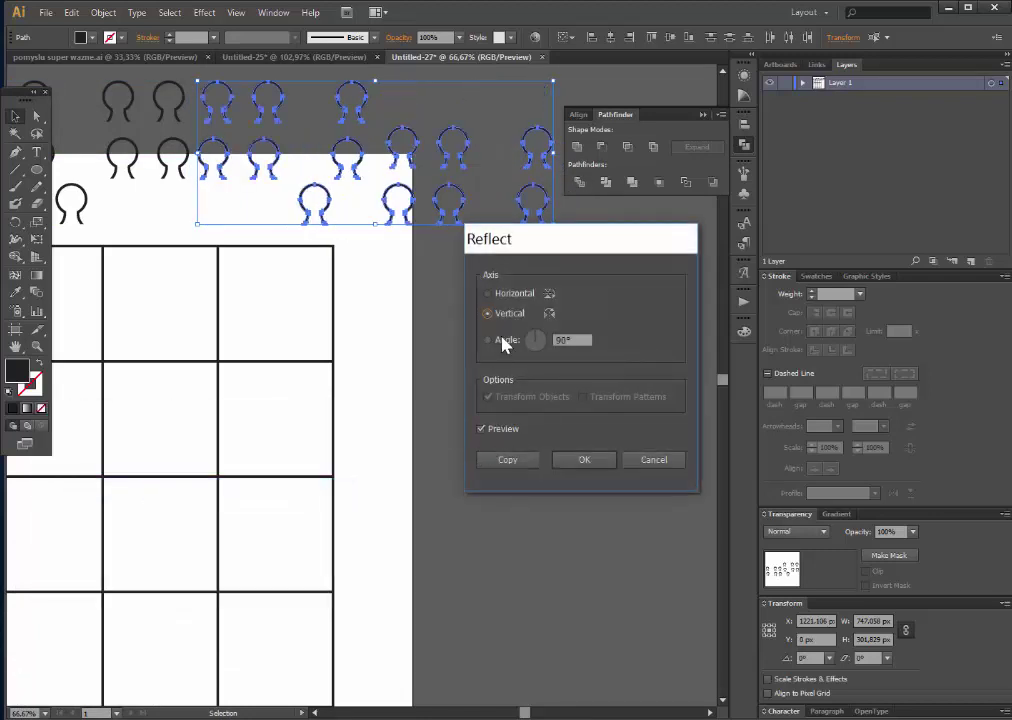
{"action": "left_click", "coordinate": [520, 297]}
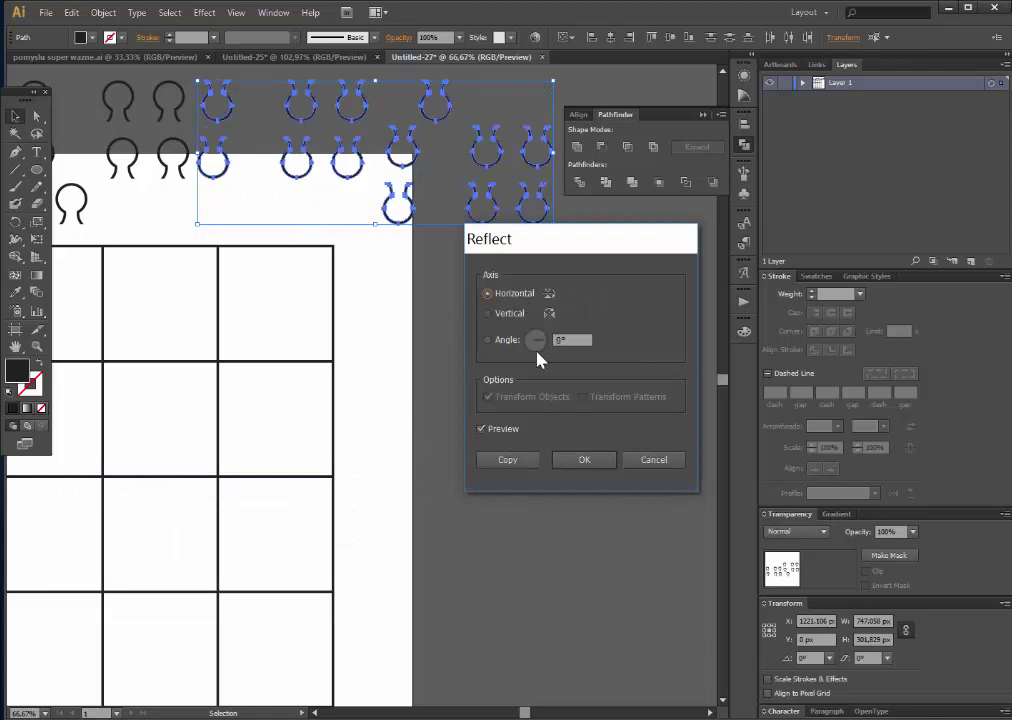
{"action": "left_click", "coordinate": [578, 461]}
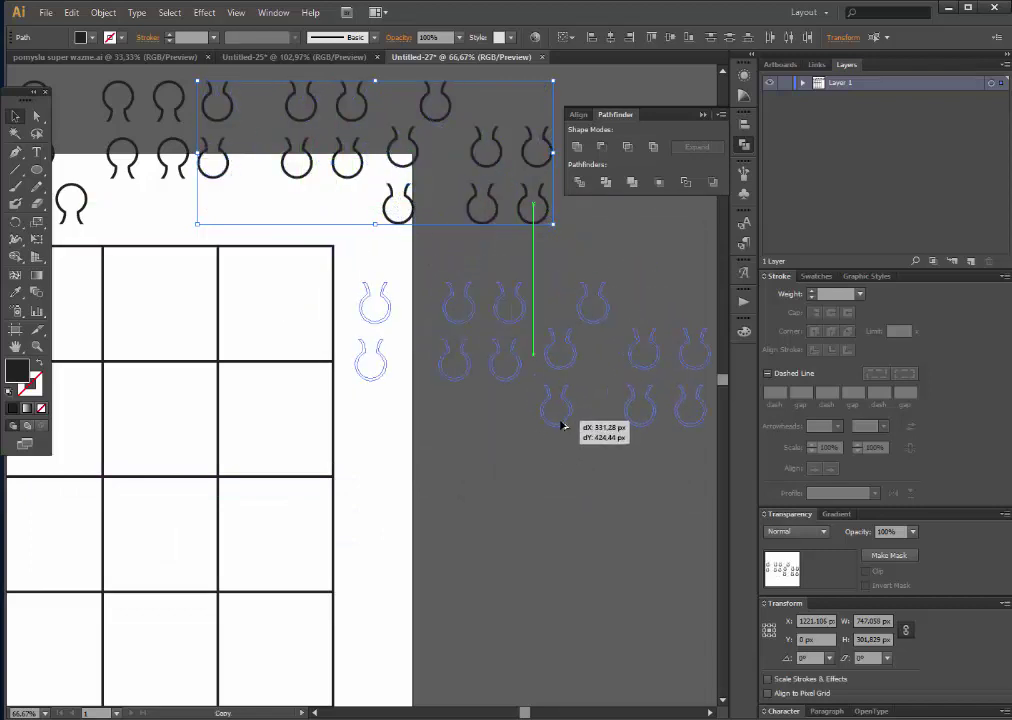
Step: Copy the flipped tabs downward and reflect the copy at a 45° angle to make them sideways
{"action": "left_click_drag", "start_coordinate": [405, 220], "coordinate": [560, 423]}
{"action": "right_click", "coordinate": [547, 371]}
{"action": "mouse_move", "coordinate": [614, 599]}
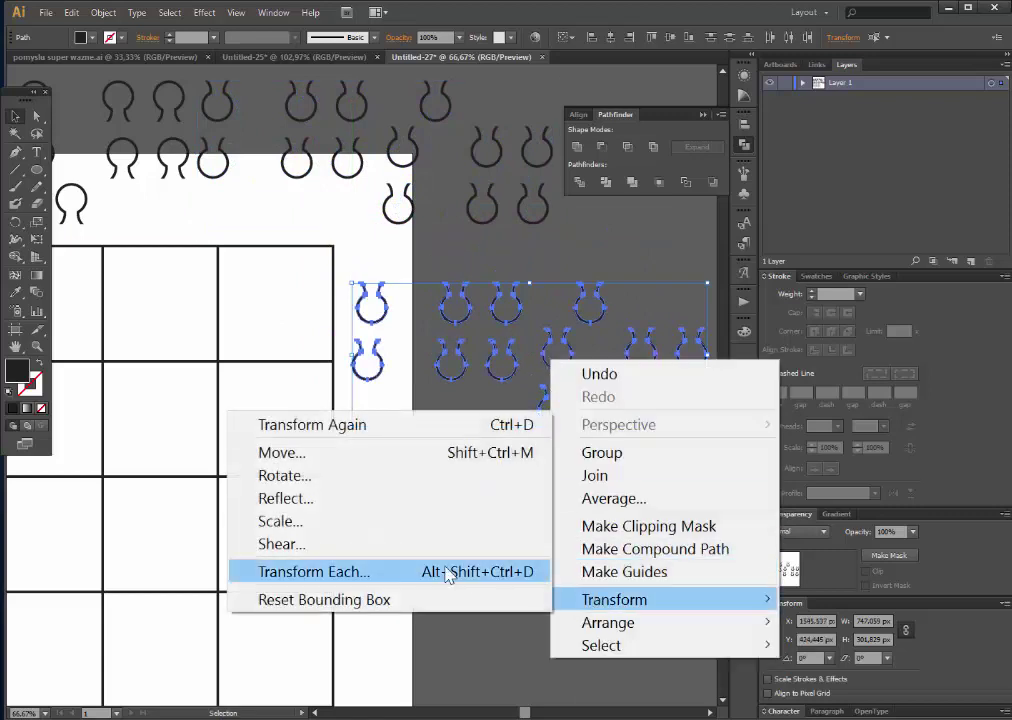
{"action": "left_click", "coordinate": [336, 508]}
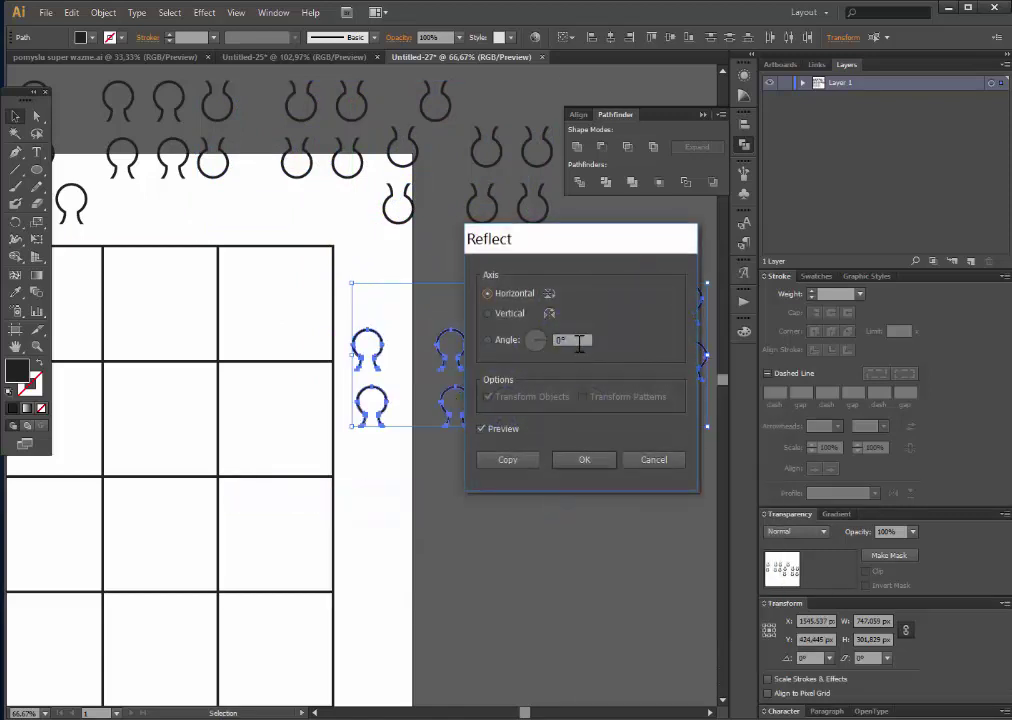
{"action": "type", "text": "45"}
{"action": "key", "text": "Tab"}
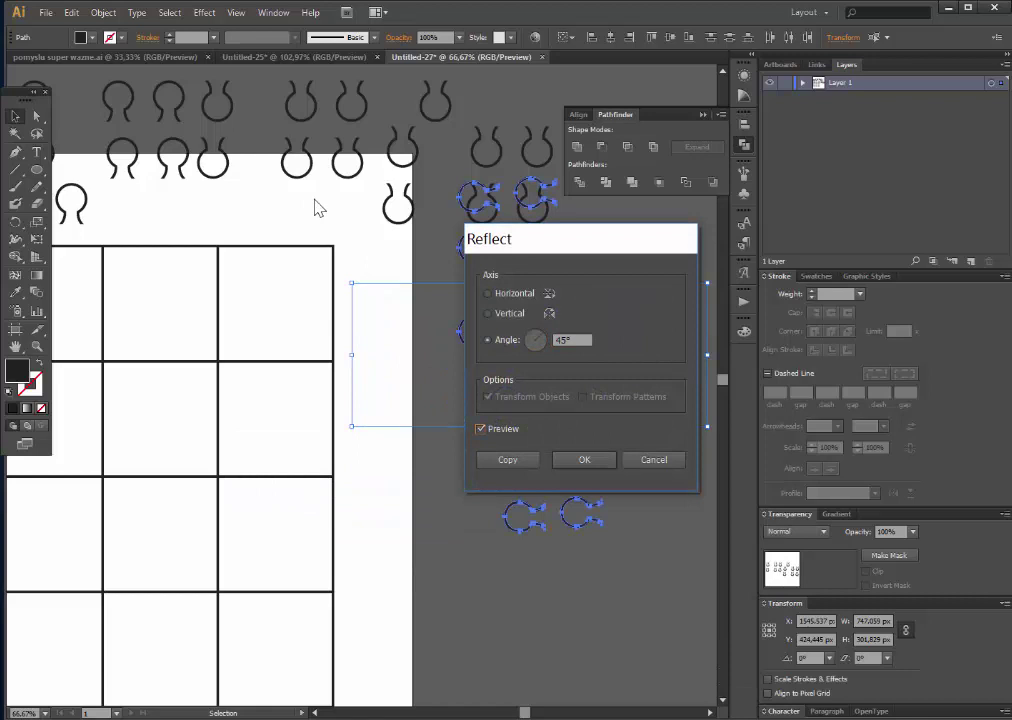
{"action": "left_click", "coordinate": [590, 459]}
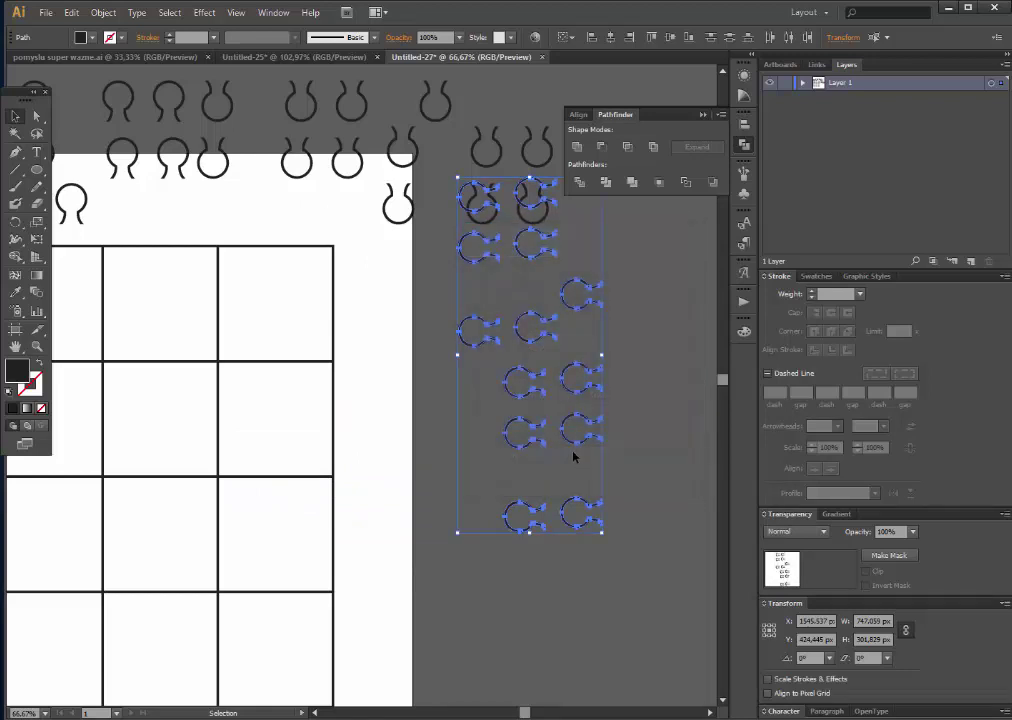
{"action": "mouse_move", "coordinate": [482, 281]}
{"action": "left_mouse_down"}
{"action": "mouse_move", "coordinate": [470, 320]}
{"action": "mouse_move", "coordinate": [474, 377]}
{"action": "left_mouse_up"}
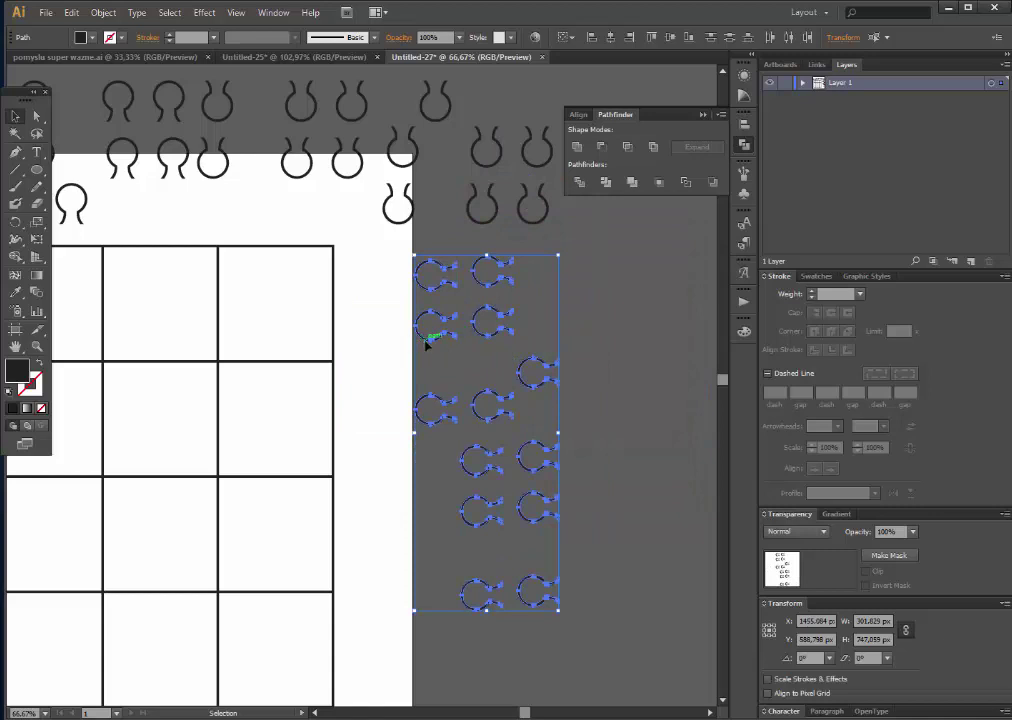
Step: Duplicate the sideways tabs to the right and mirror that duplicate across the vertical axis
{"action": "left_click_drag", "start_coordinate": [432, 336], "coordinate": [582, 336]}
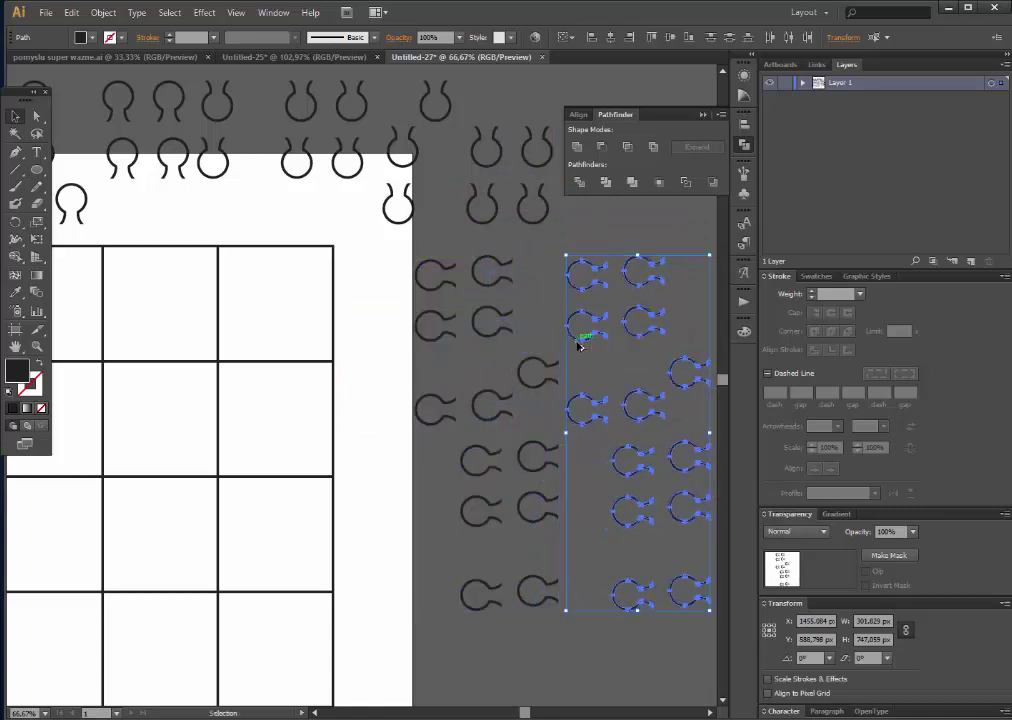
{"action": "right_click", "coordinate": [578, 340]}
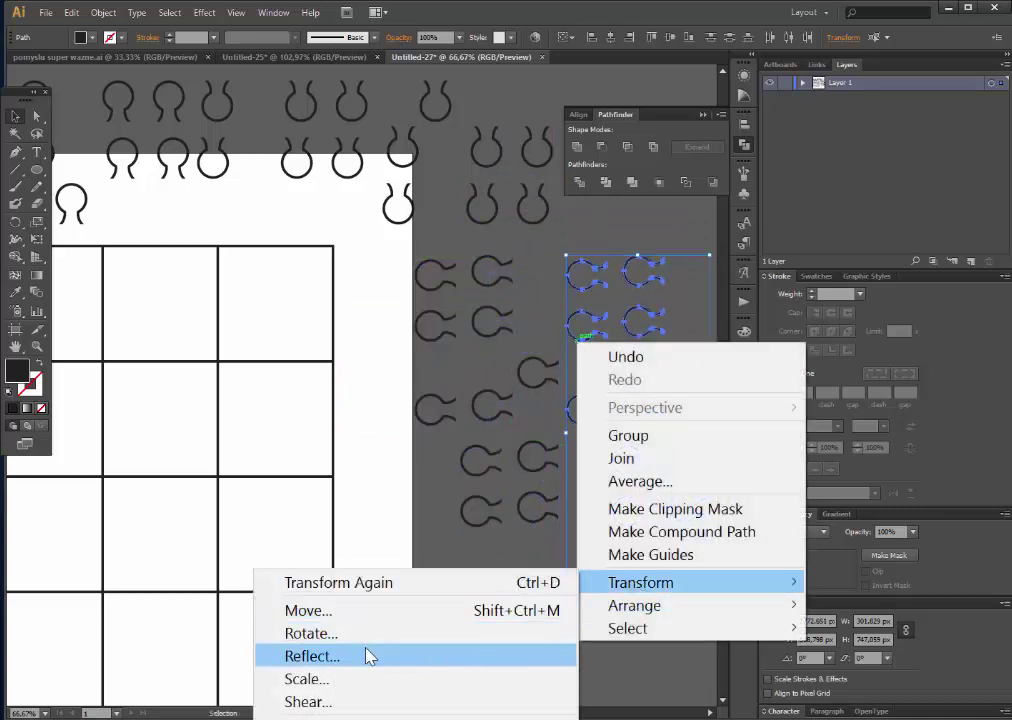
{"action": "left_click", "coordinate": [368, 655]}
{"action": "left_click", "coordinate": [512, 314]}
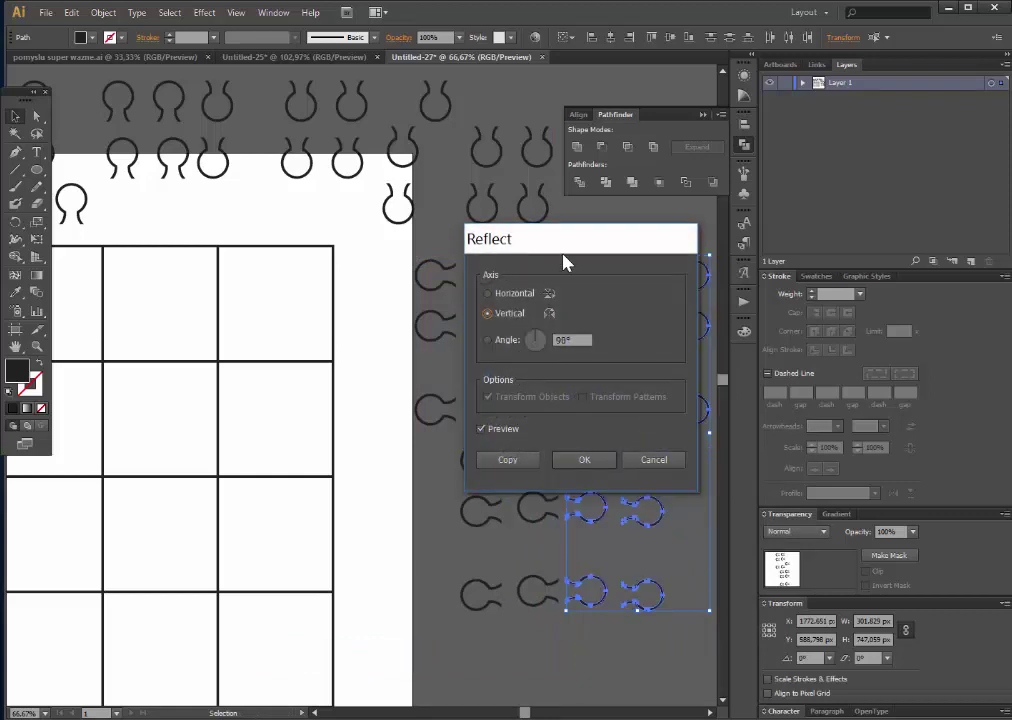
{"action": "left_click_drag", "start_coordinate": [575, 255], "coordinate": [400, 273]}
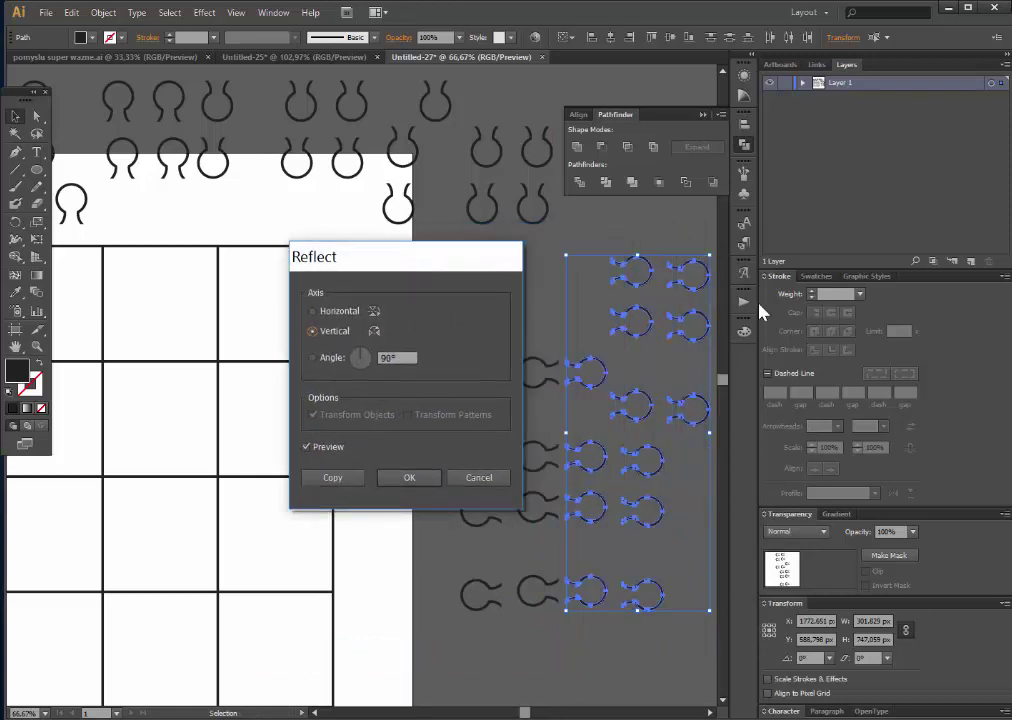
{"action": "left_click", "coordinate": [410, 478]}
{"action": "left_click", "coordinate": [352, 435]}
{"action": "left_click_drag", "start_coordinate": [281, 362], "coordinate": [504, 366]}
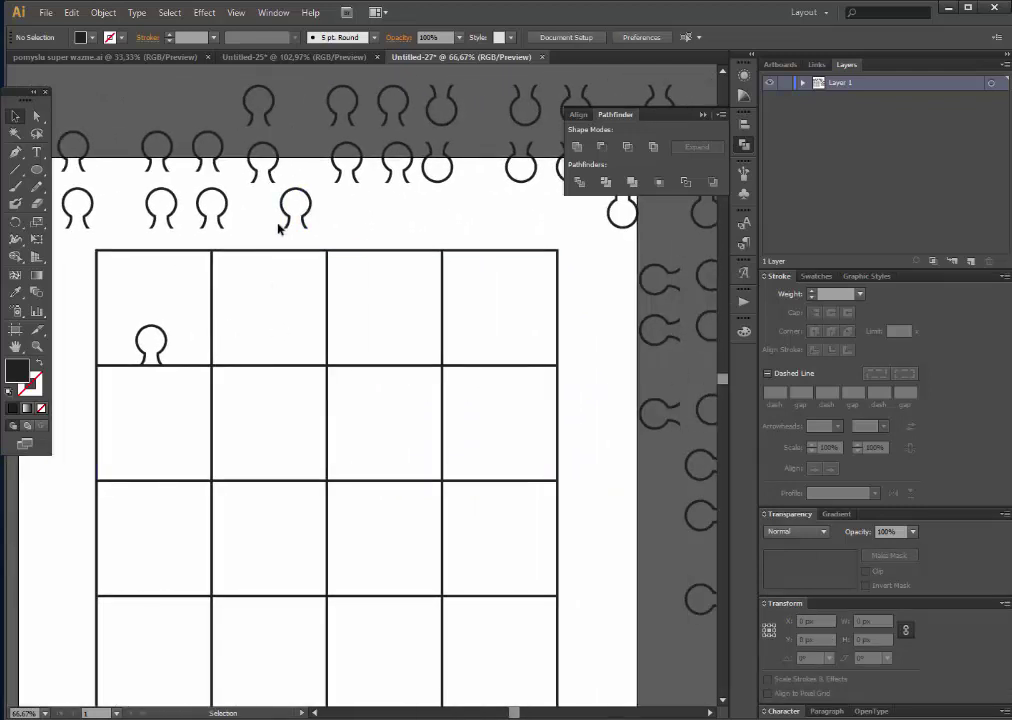
Step: Place the first upright and sideways keyhole tabs on grid edges in the top and third rows
{"action": "left_click_drag", "start_coordinate": [294, 212], "coordinate": [280, 462]}
{"action": "left_click_drag", "start_coordinate": [445, 185], "coordinate": [381, 410]}
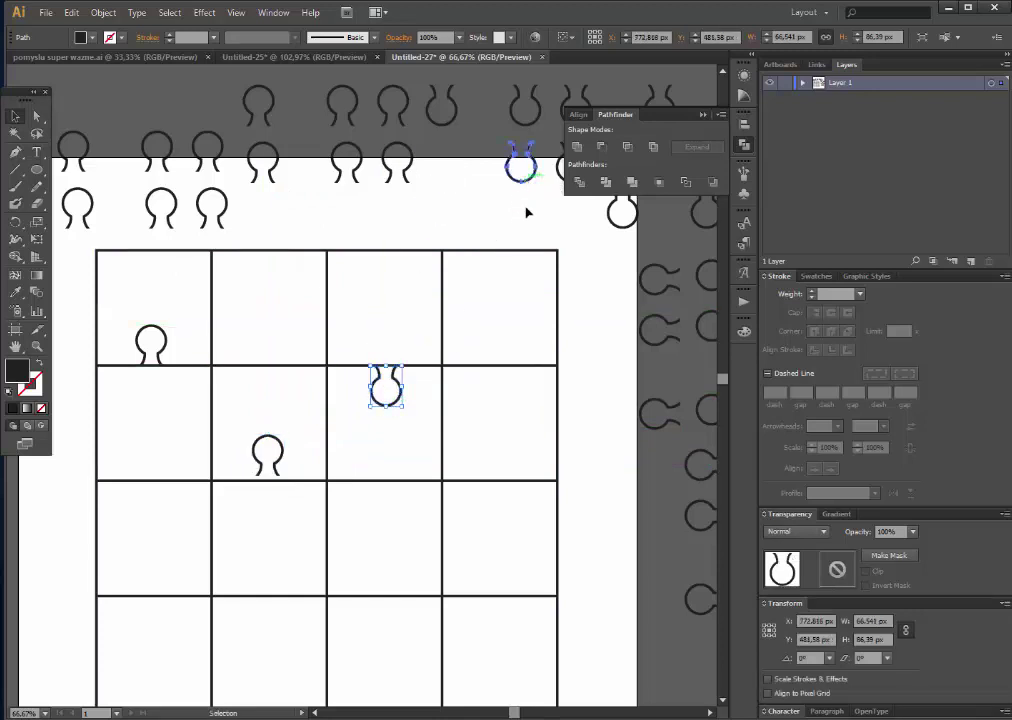
{"action": "left_click_drag", "start_coordinate": [527, 185], "coordinate": [500, 525]}
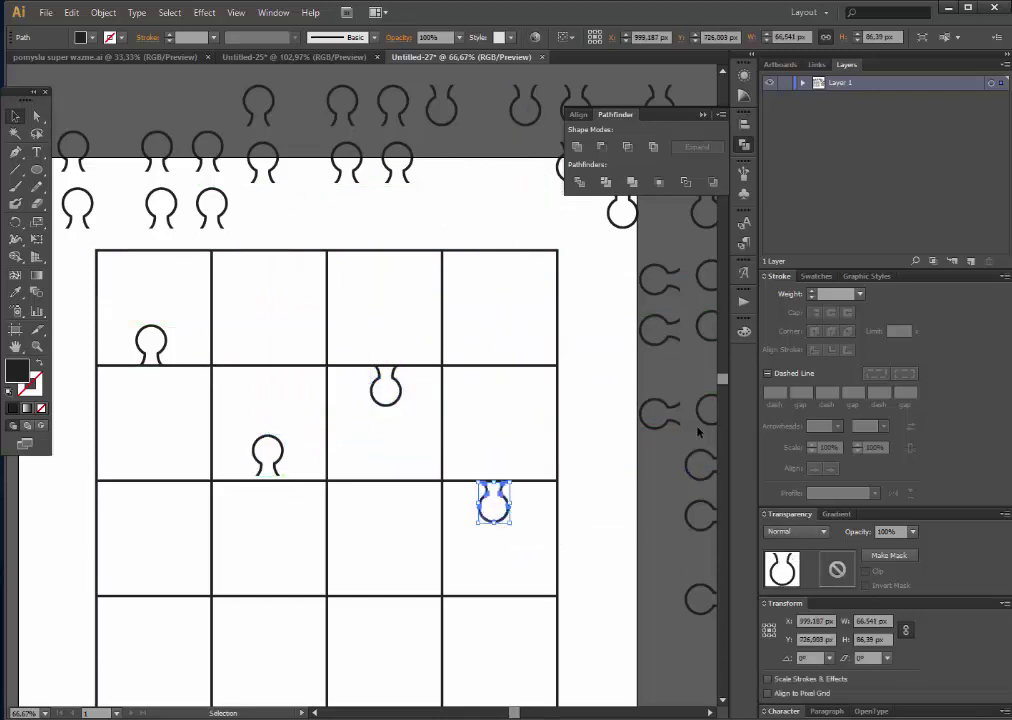
{"action": "left_click_drag", "start_coordinate": [660, 415], "coordinate": [419, 427]}
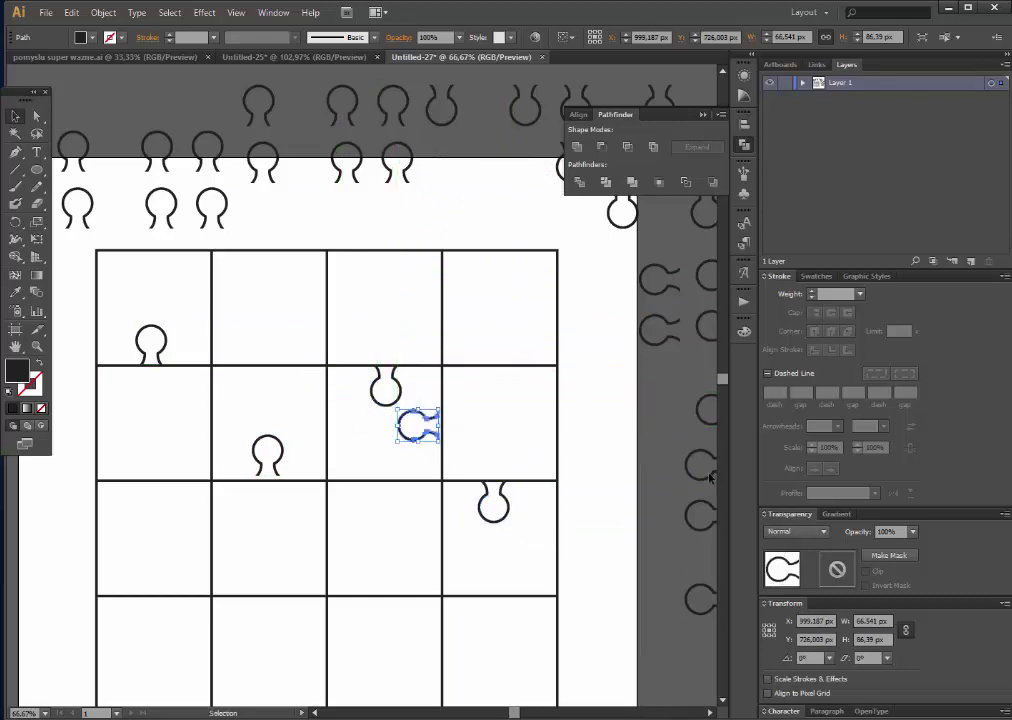
{"action": "mouse_move", "coordinate": [707, 425]}
{"action": "left_mouse_down"}
{"action": "mouse_move", "coordinate": [296, 331]}
{"action": "mouse_move", "coordinate": [305, 328]}
{"action": "left_mouse_up"}
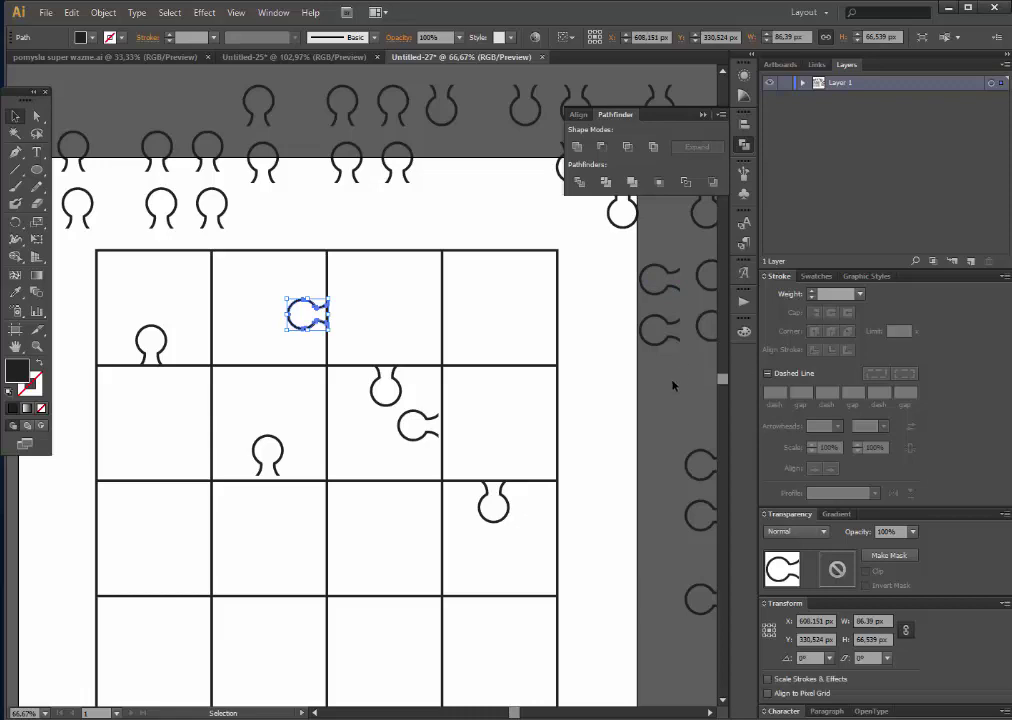
{"action": "mouse_move", "coordinate": [673, 385]}
{"action": "left_mouse_down"}
{"action": "mouse_move", "coordinate": [427, 245]}
{"action": "mouse_move", "coordinate": [682, 565]}
{"action": "left_mouse_up"}
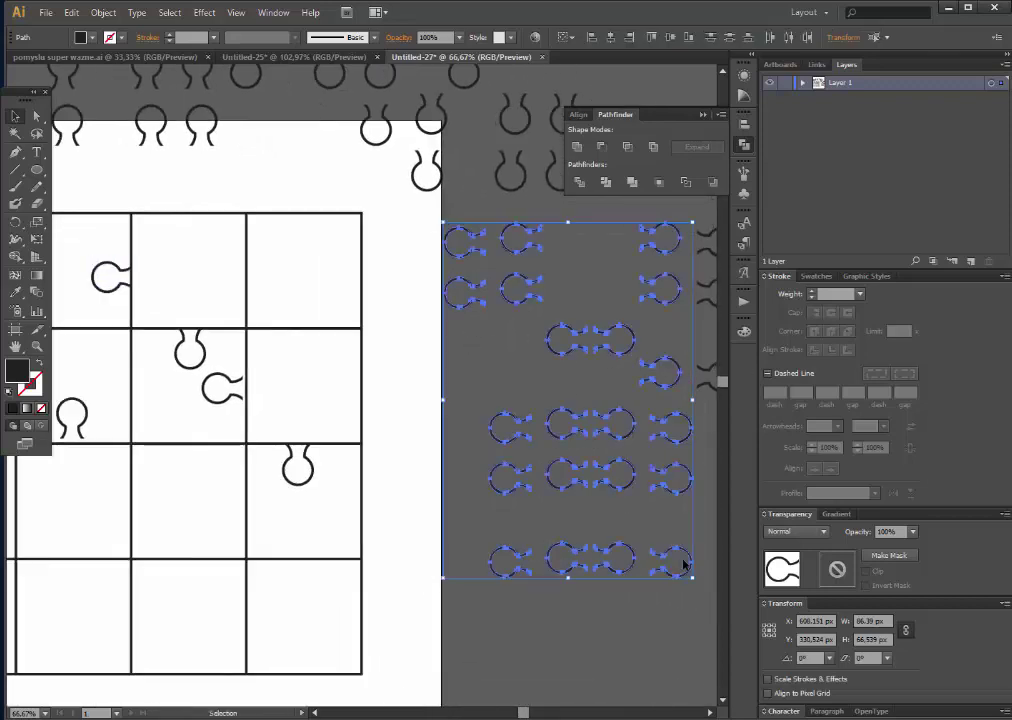
{"action": "mouse_move", "coordinate": [554, 491]}
{"action": "left_mouse_down"}
{"action": "mouse_move", "coordinate": [484, 479]}
{"action": "mouse_move", "coordinate": [584, 483]}
{"action": "left_mouse_up"}
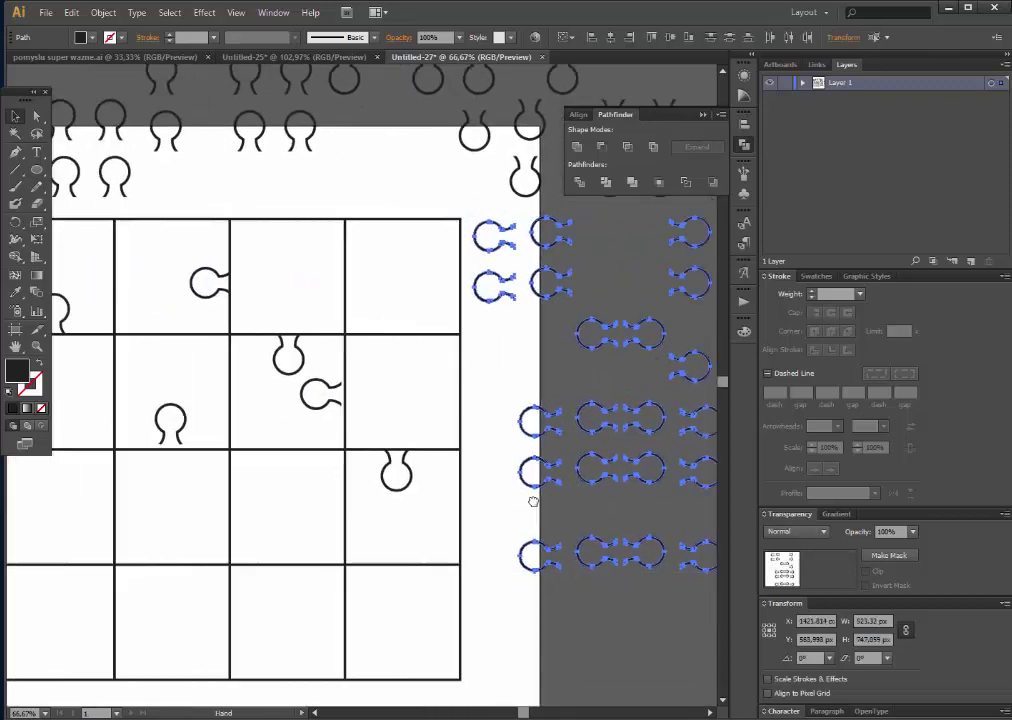
{"action": "left_click", "coordinate": [677, 310]}
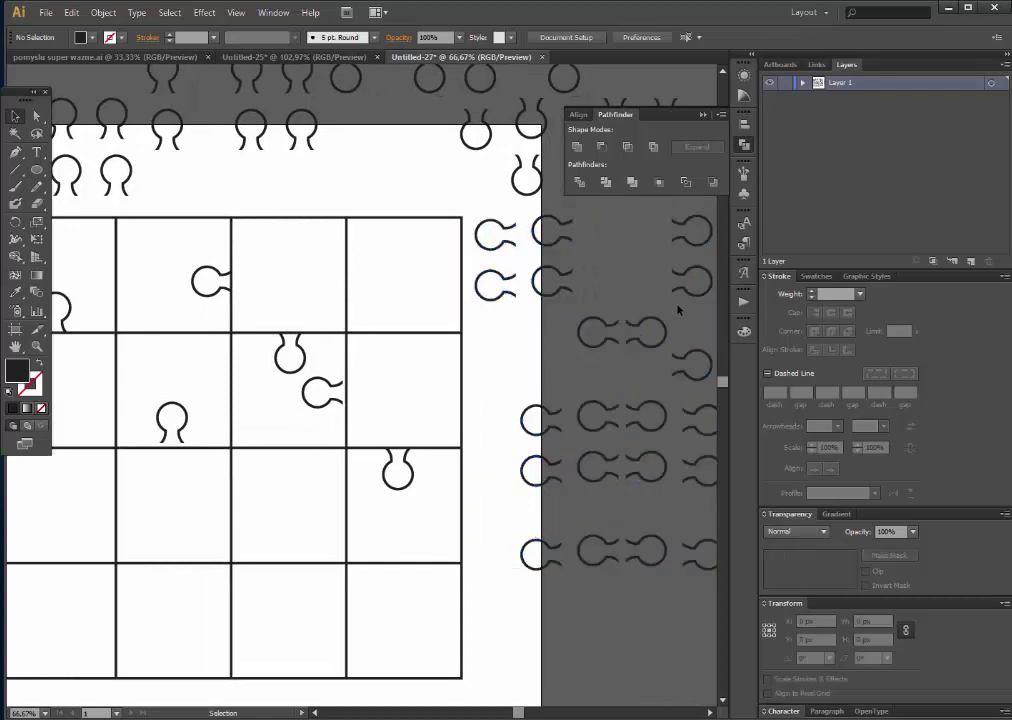
Step: Place more sideways and upright tabs on cell edges across the top, second, third and bottom rows
{"action": "left_click_drag", "start_coordinate": [687, 300], "coordinate": [131, 294]}
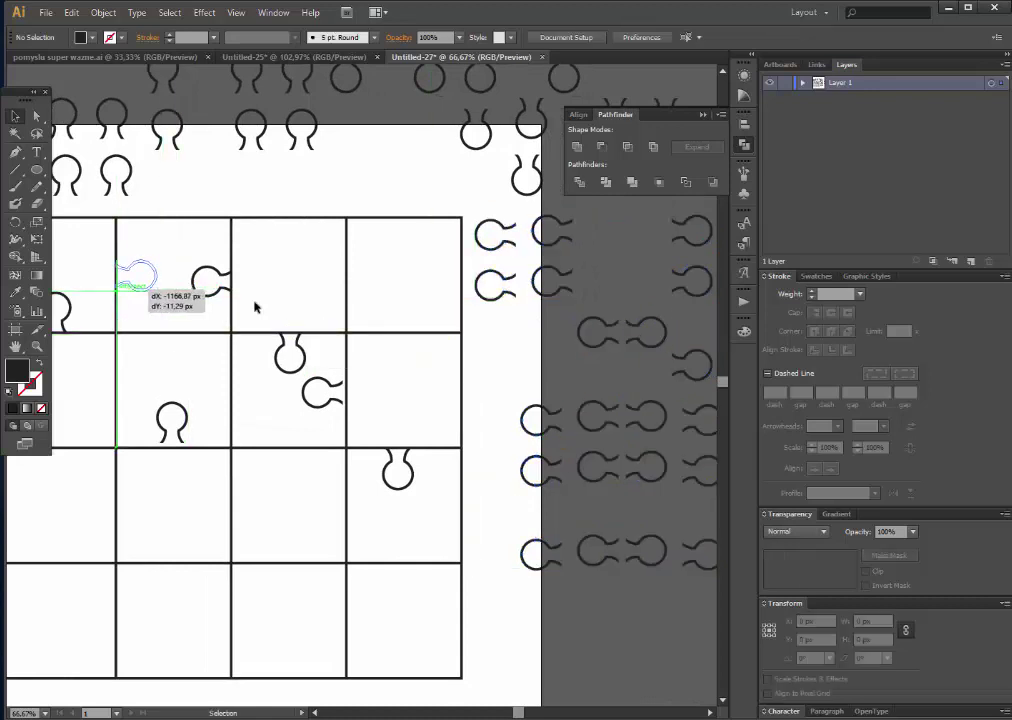
{"action": "left_click_drag", "start_coordinate": [694, 254], "coordinate": [363, 537]}
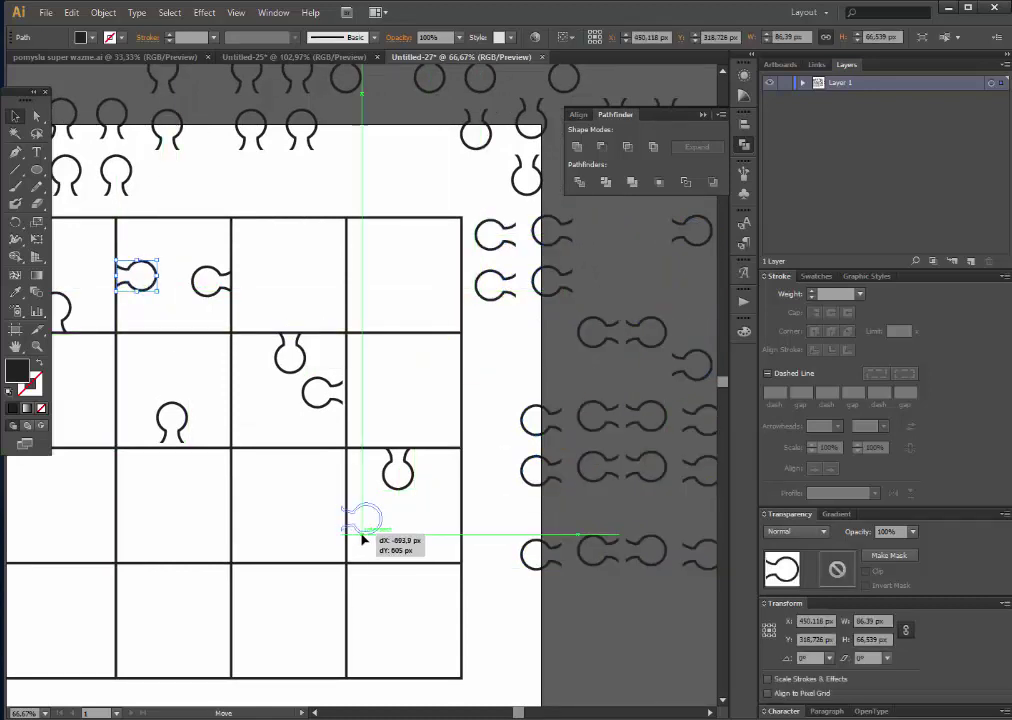
{"action": "left_click_drag", "start_coordinate": [648, 418], "coordinate": [281, 633]}
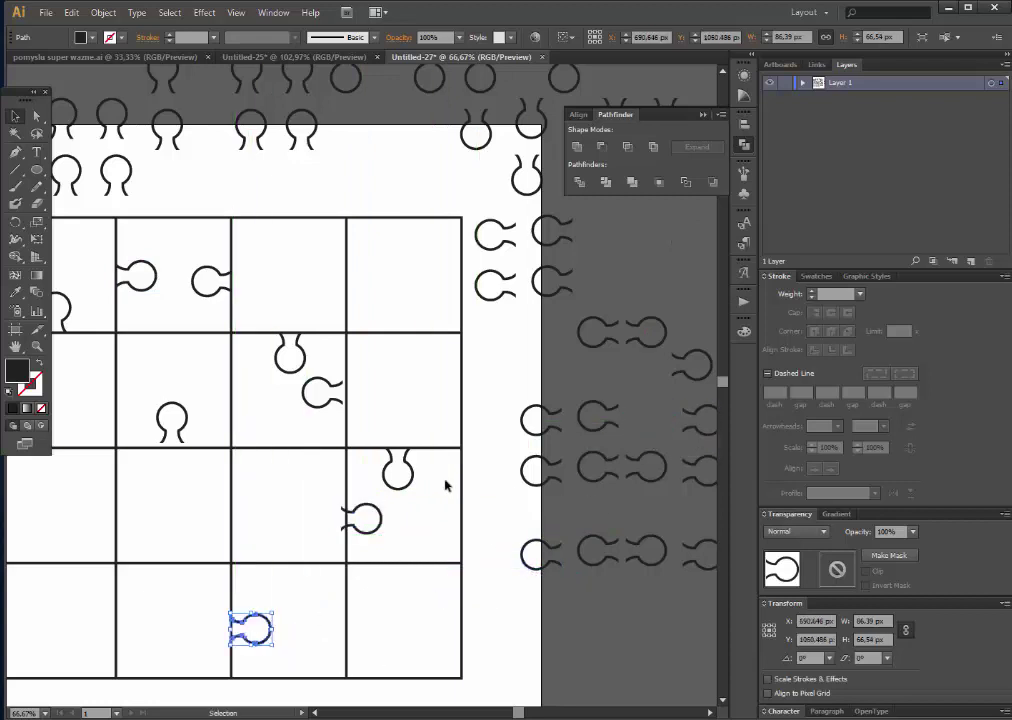
{"action": "left_click_drag", "start_coordinate": [497, 256], "coordinate": [332, 292]}
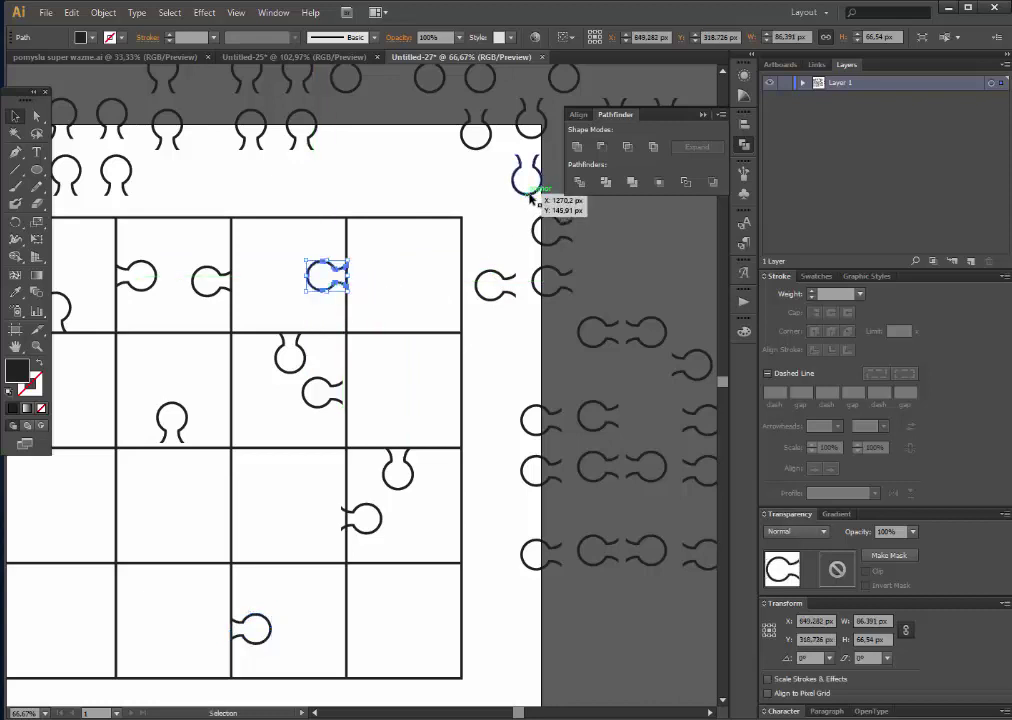
{"action": "left_click_drag", "start_coordinate": [533, 199], "coordinate": [406, 380]}
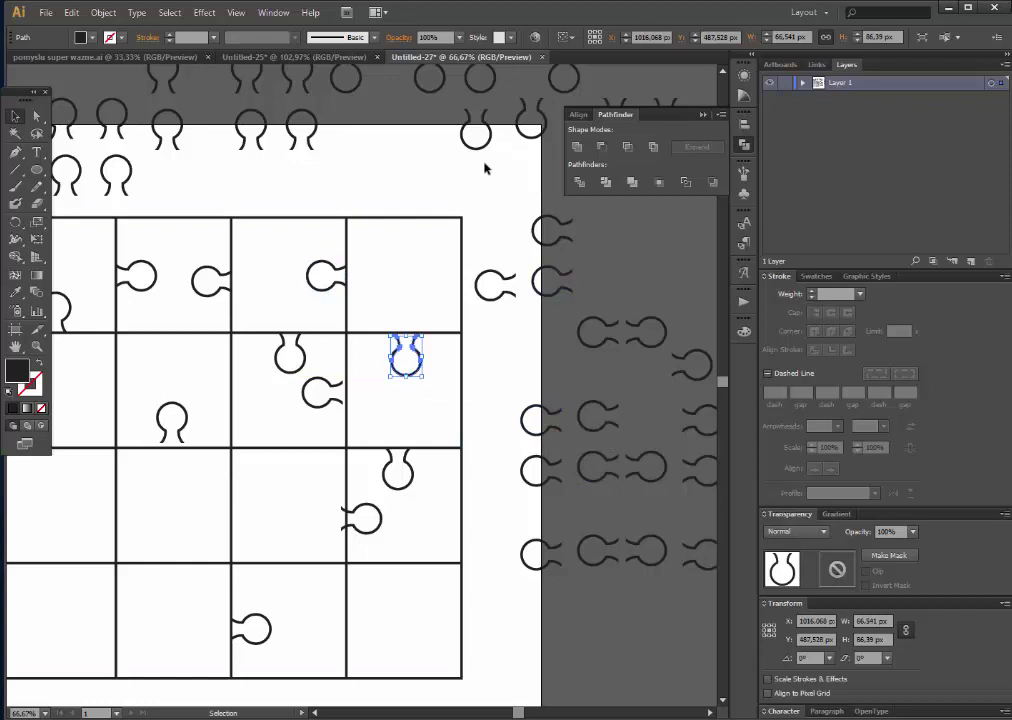
{"action": "left_click_drag", "start_coordinate": [481, 157], "coordinate": [406, 606]}
{"action": "left_click_drag", "start_coordinate": [708, 539], "coordinate": [336, 630]}
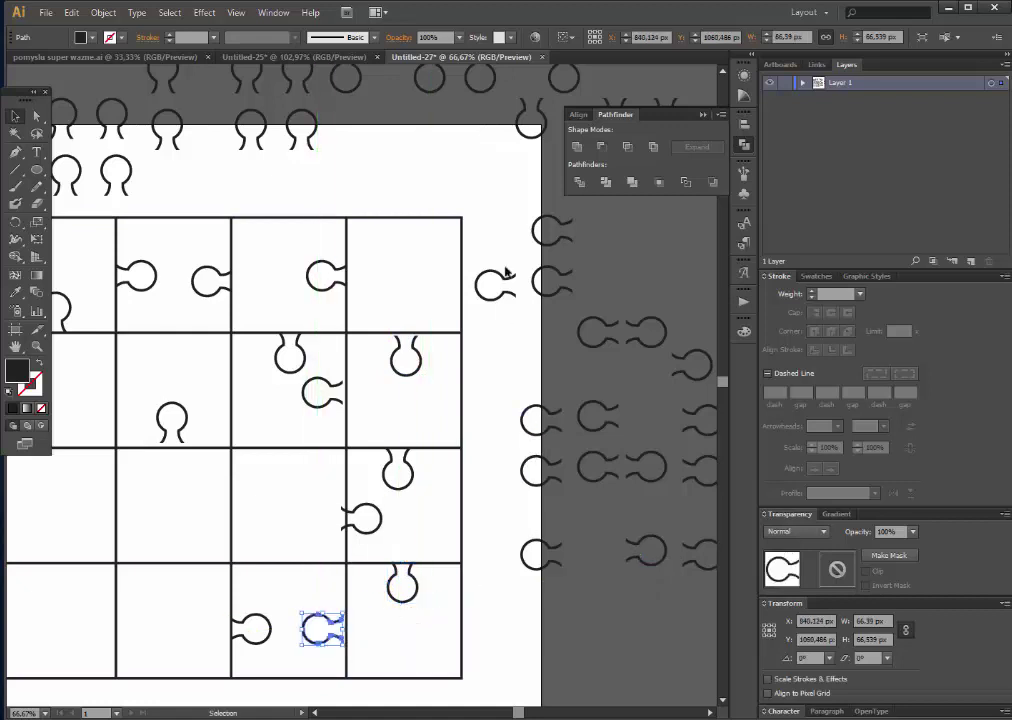
{"action": "left_click_drag", "start_coordinate": [528, 137], "coordinate": [288, 595]}
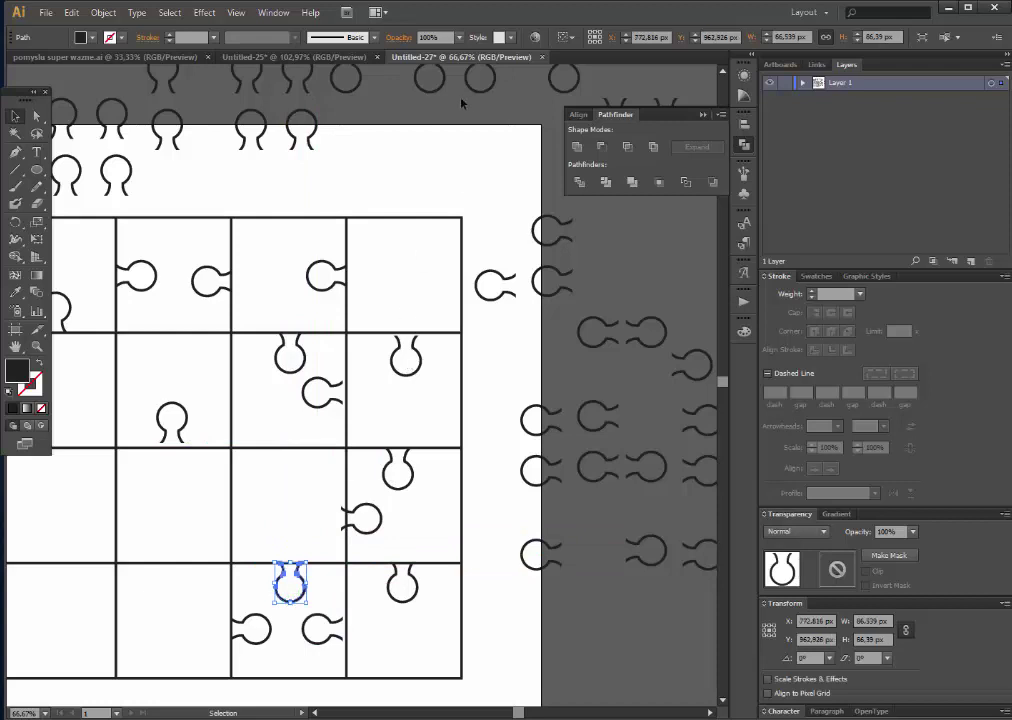
{"action": "left_click_drag", "start_coordinate": [289, 356], "coordinate": [287, 430]}
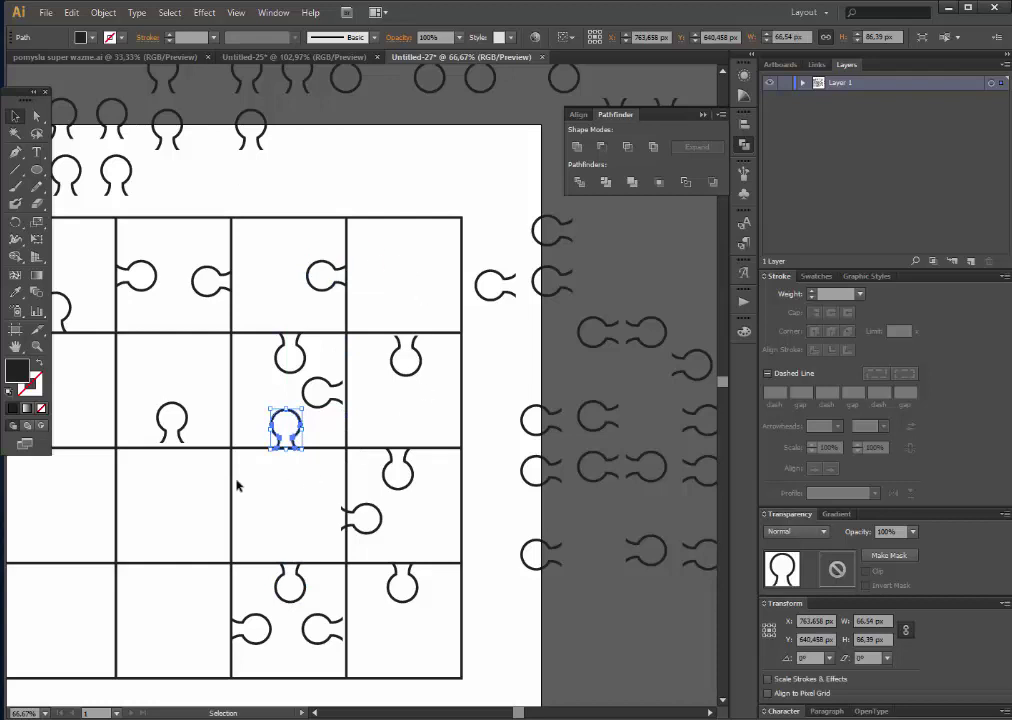
Step: Move the column of four spare tabs beside the grid's right edge and drag its top tab in
{"action": "scroll", "coordinate": [197, 488], "scroll_direction": "left", "scroll_amount": 2}
{"action": "scroll", "coordinate": [421, 443], "scroll_direction": "right", "scroll_amount": 4}
{"action": "scroll", "coordinate": [421, 443], "scroll_direction": "down", "scroll_amount": 1}
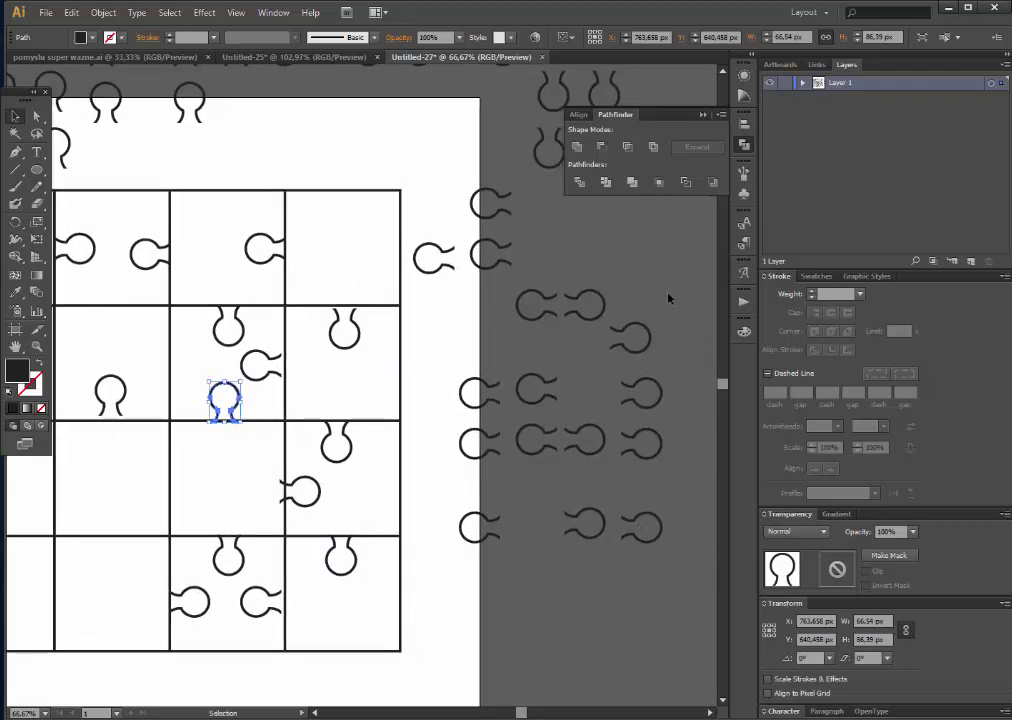
{"action": "left_click_drag", "start_coordinate": [669, 298], "coordinate": [657, 546]}
{"action": "left_click", "coordinate": [538, 622]}
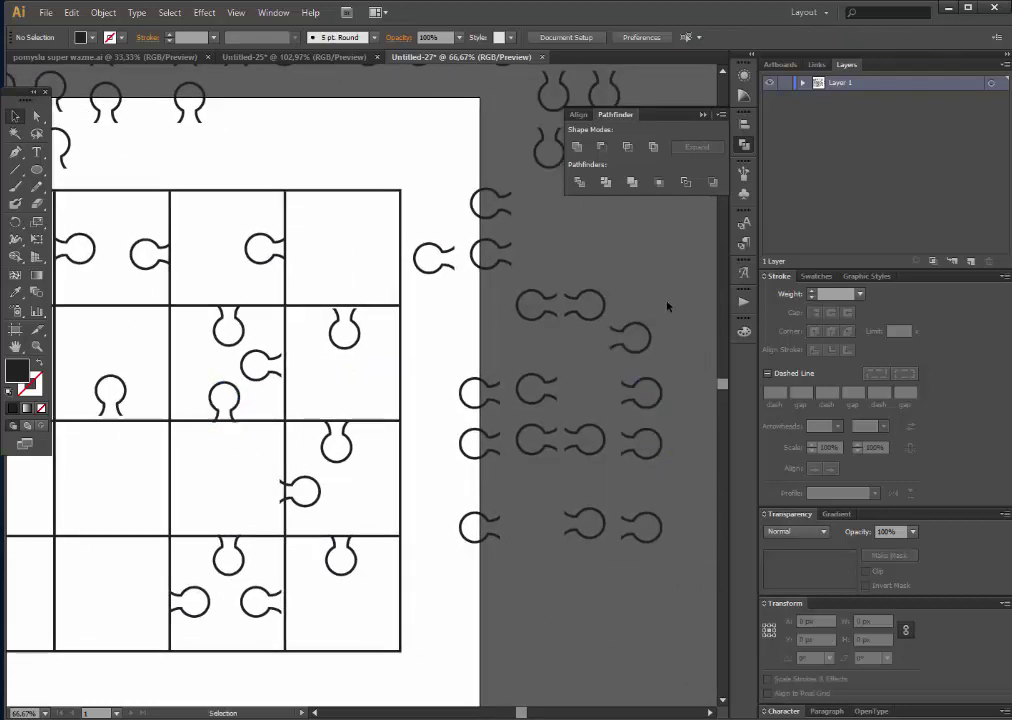
{"action": "mouse_move", "coordinate": [666, 305]}
{"action": "left_mouse_down"}
{"action": "mouse_move", "coordinate": [655, 550]}
{"action": "mouse_move", "coordinate": [434, 631]}
{"action": "left_mouse_up"}
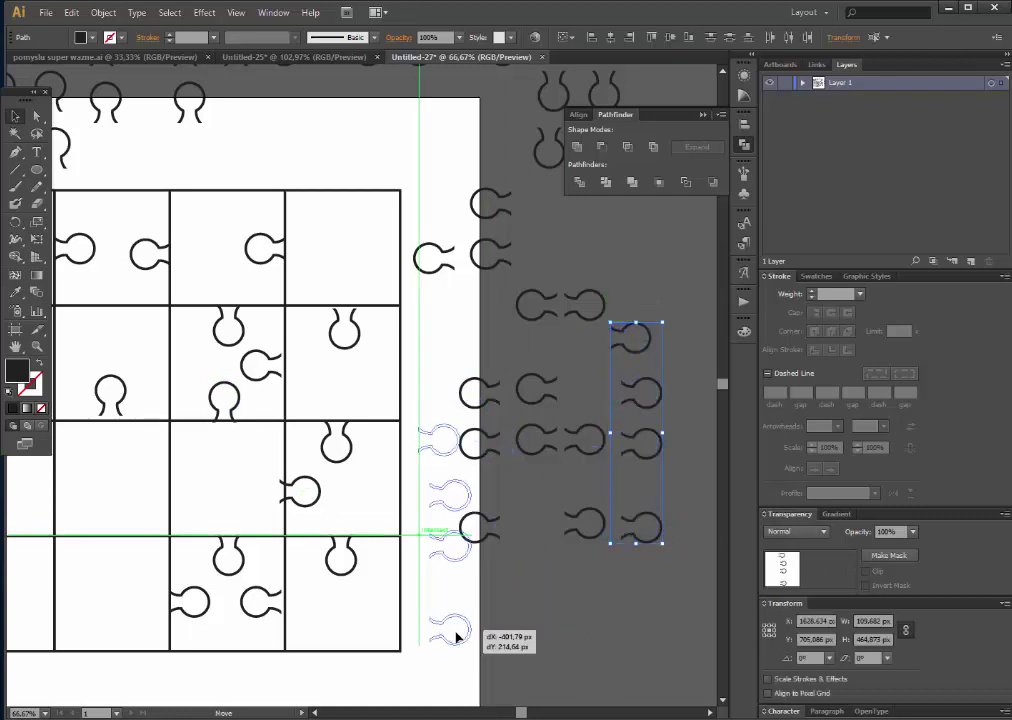
{"action": "left_click_drag", "start_coordinate": [332, 614], "coordinate": [505, 607]}
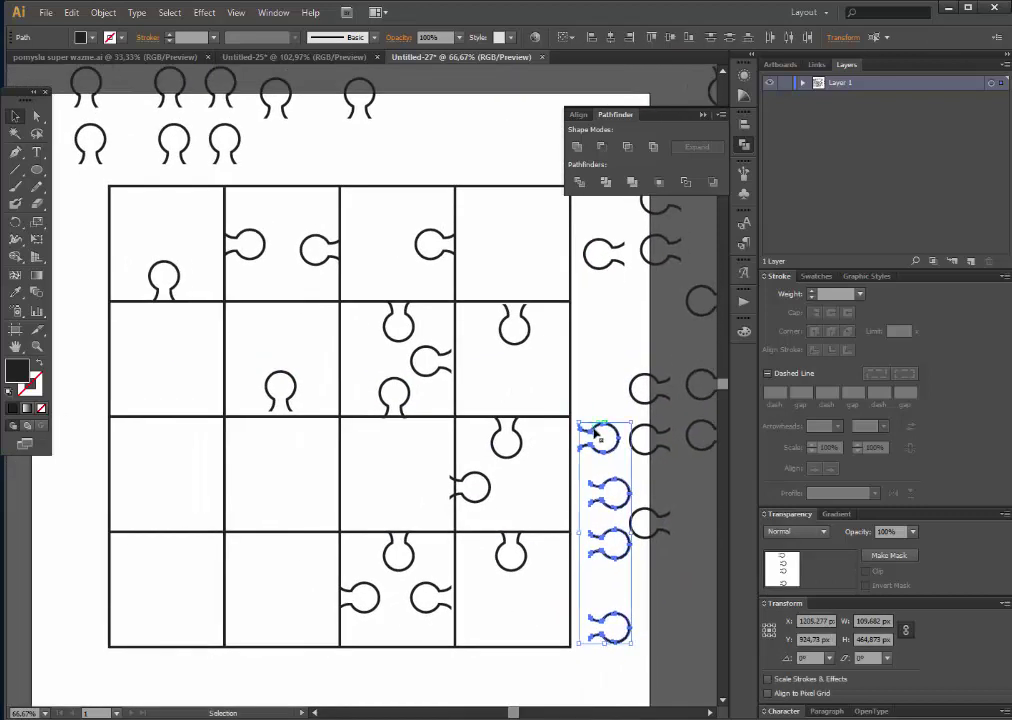
{"action": "left_click", "coordinate": [632, 470]}
{"action": "mouse_move", "coordinate": [614, 457]}
{"action": "left_mouse_down"}
{"action": "mouse_move", "coordinate": [258, 372]}
{"action": "mouse_move", "coordinate": [193, 494]}
{"action": "left_mouse_up"}
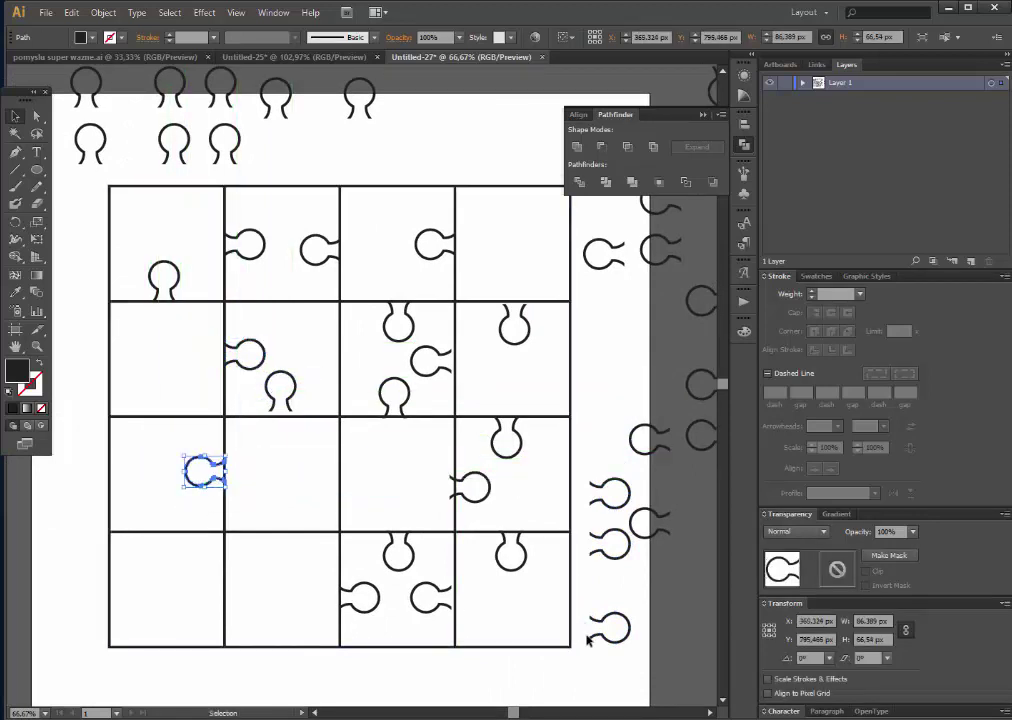
Step: Drag the remaining spare tabs onto second-, third- and bottom-row cell edges
{"action": "left_click_drag", "start_coordinate": [603, 640], "coordinate": [241, 610]}
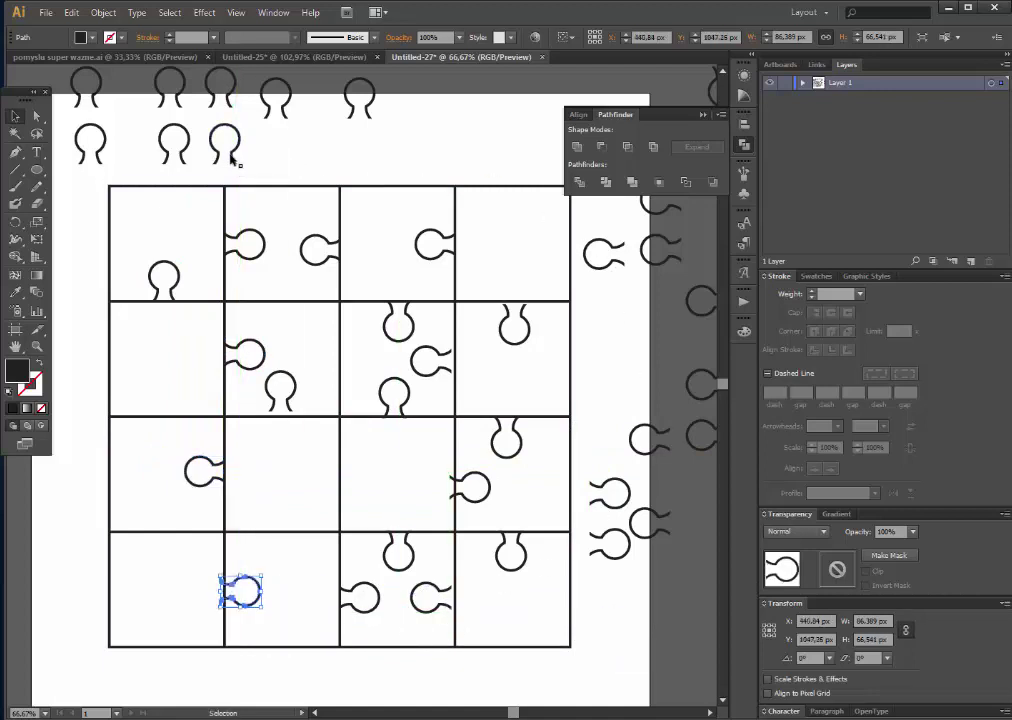
{"action": "left_click_drag", "start_coordinate": [228, 155], "coordinate": [169, 411]}
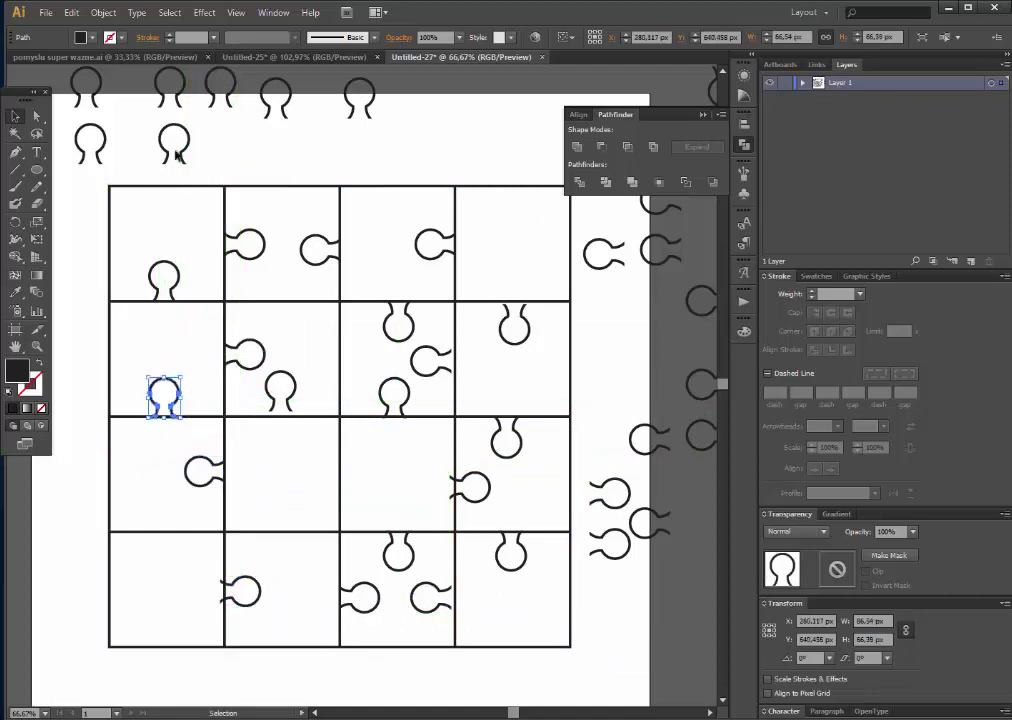
{"action": "left_click_drag", "start_coordinate": [186, 150], "coordinate": [290, 517]}
{"action": "left_click_drag", "start_coordinate": [429, 296], "coordinate": [403, 367]}
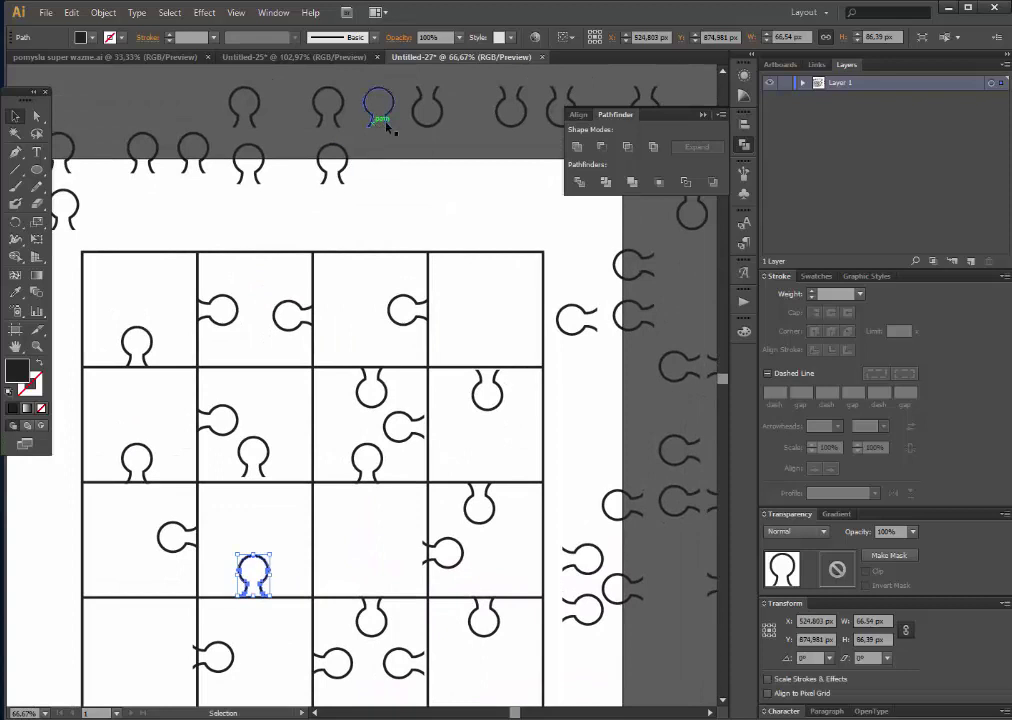
{"action": "left_click_drag", "start_coordinate": [513, 117], "coordinate": [258, 408]}
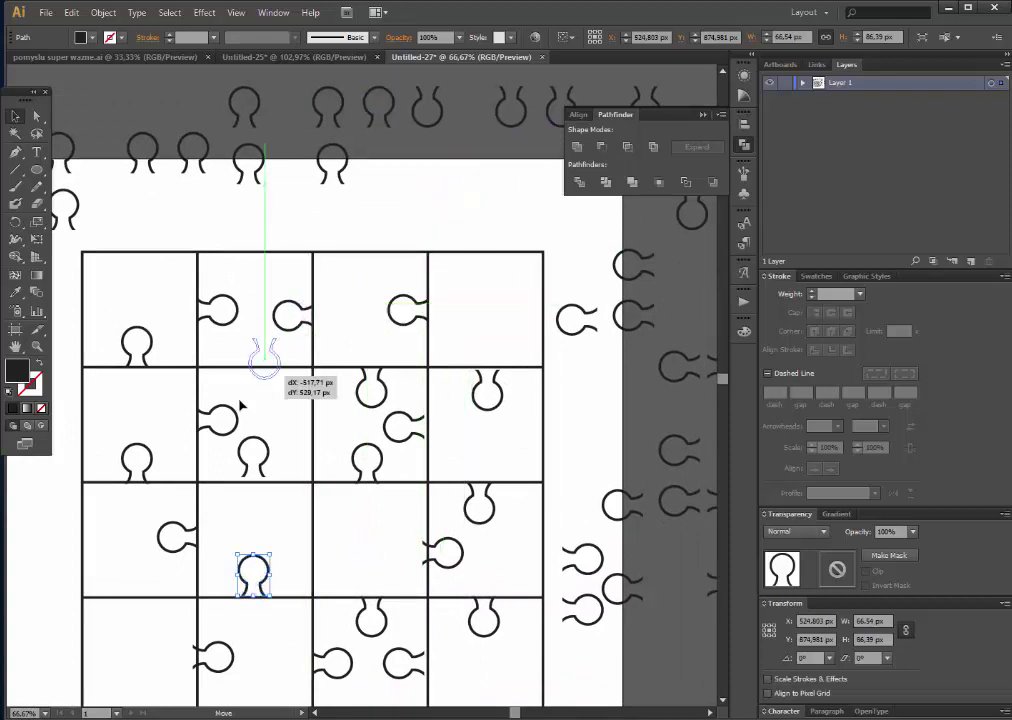
{"action": "left_click_drag", "start_coordinate": [263, 408], "coordinate": [276, 401]}
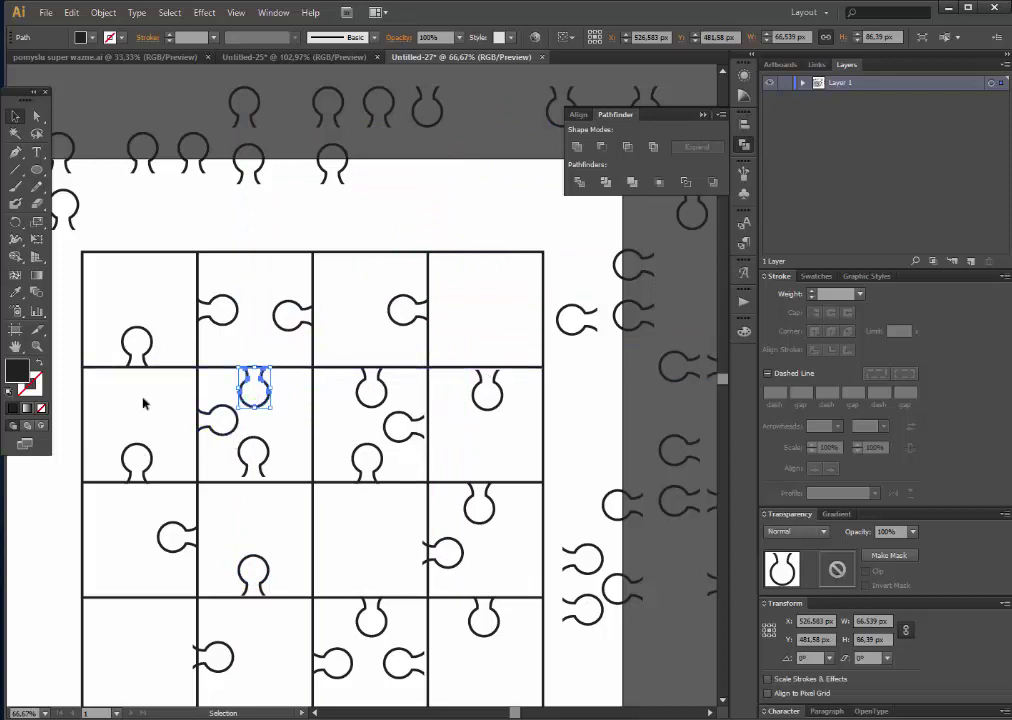
{"action": "left_click_drag", "start_coordinate": [178, 568], "coordinate": [218, 512]}
{"action": "left_click_drag", "start_coordinate": [105, 172], "coordinate": [195, 551]}
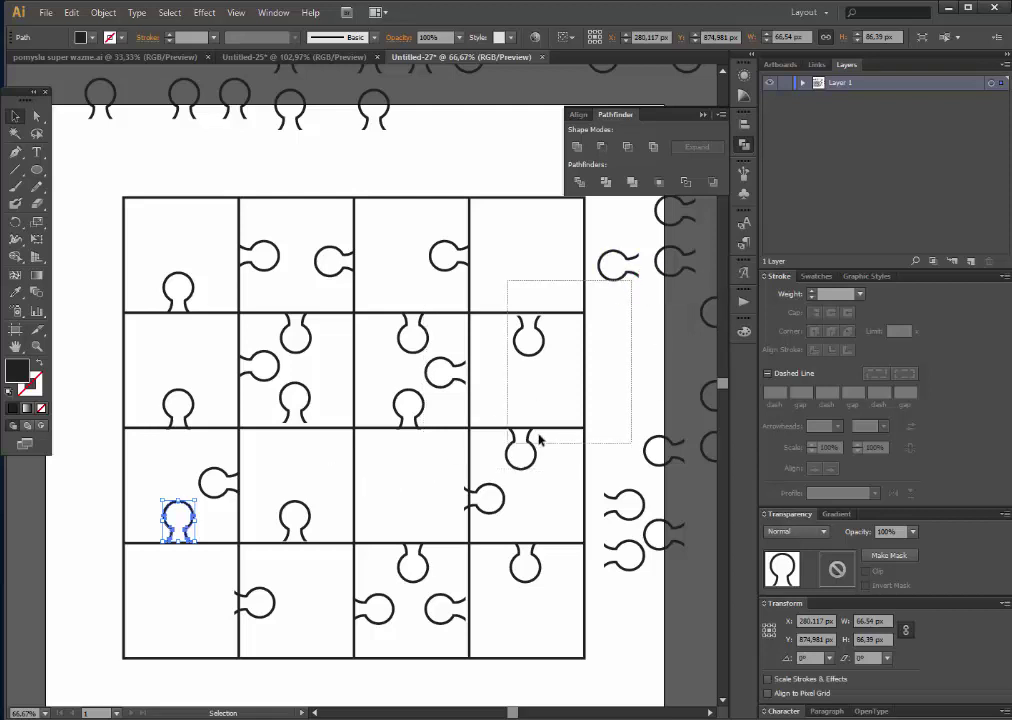
{"action": "left_click", "coordinate": [623, 276]}
{"action": "left_click_drag", "start_coordinate": [623, 280], "coordinate": [336, 386]}
{"action": "left_click_drag", "start_coordinate": [633, 508], "coordinate": [428, 519]}
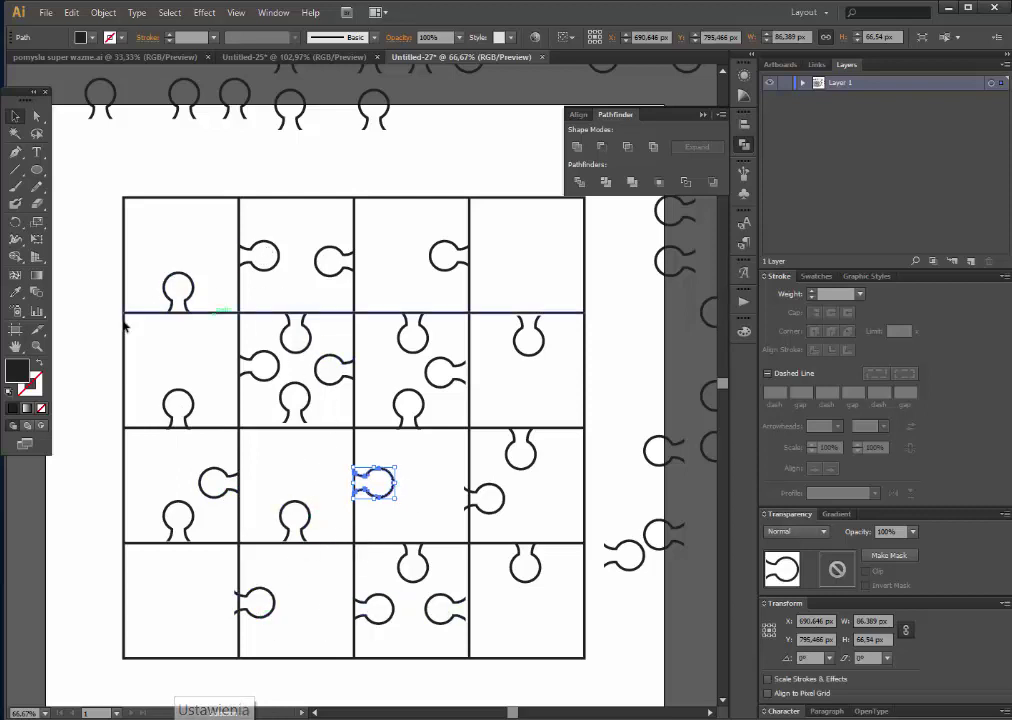
{"action": "left_click", "coordinate": [38, 347]}
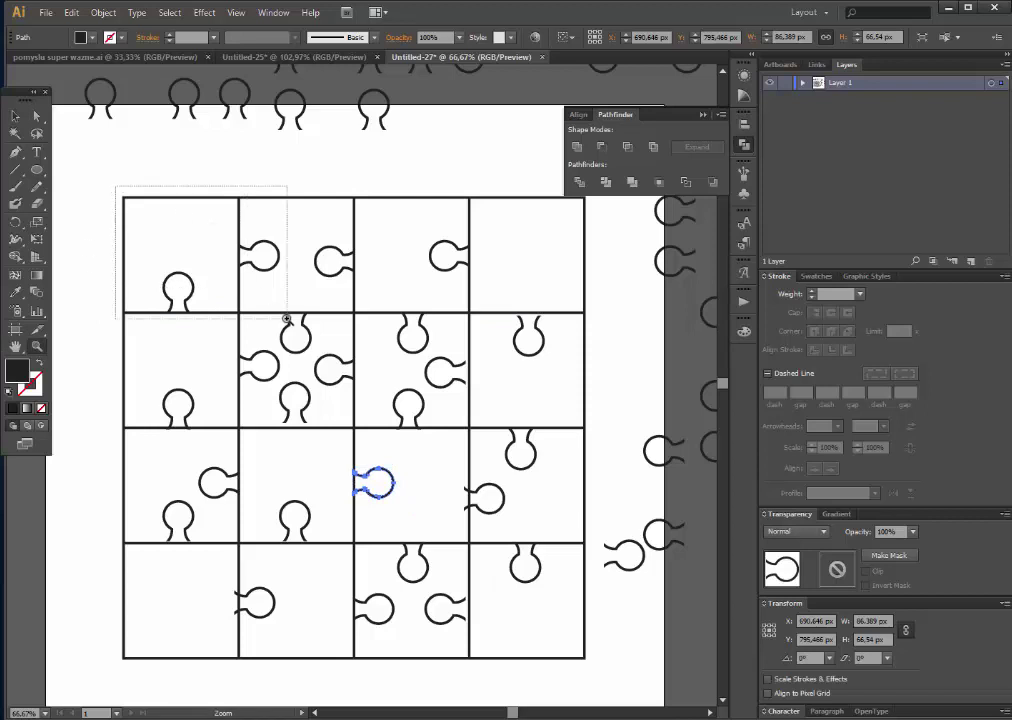
Step: Nudge the top-left cell's tab and the neighbouring side tab flush with their edges
{"action": "left_click_drag", "start_coordinate": [116, 186], "coordinate": [280, 320]}
{"action": "left_click", "coordinate": [15, 118]}
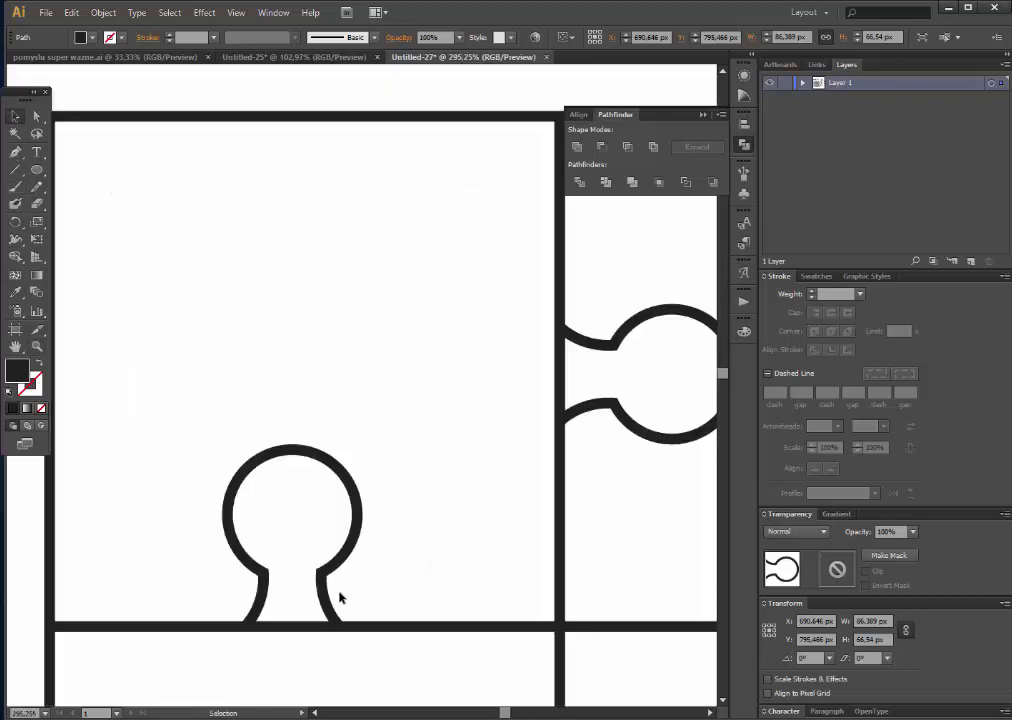
{"action": "left_click_drag", "start_coordinate": [337, 576], "coordinate": [336, 570]}
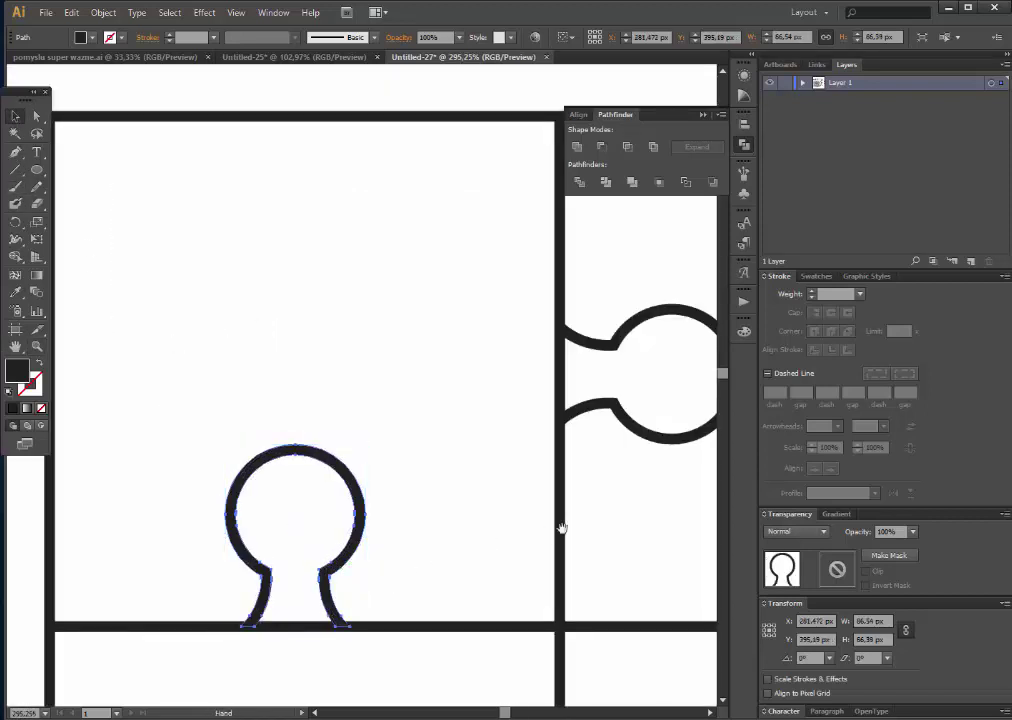
{"action": "left_click_drag", "start_coordinate": [560, 528], "coordinate": [330, 524]}
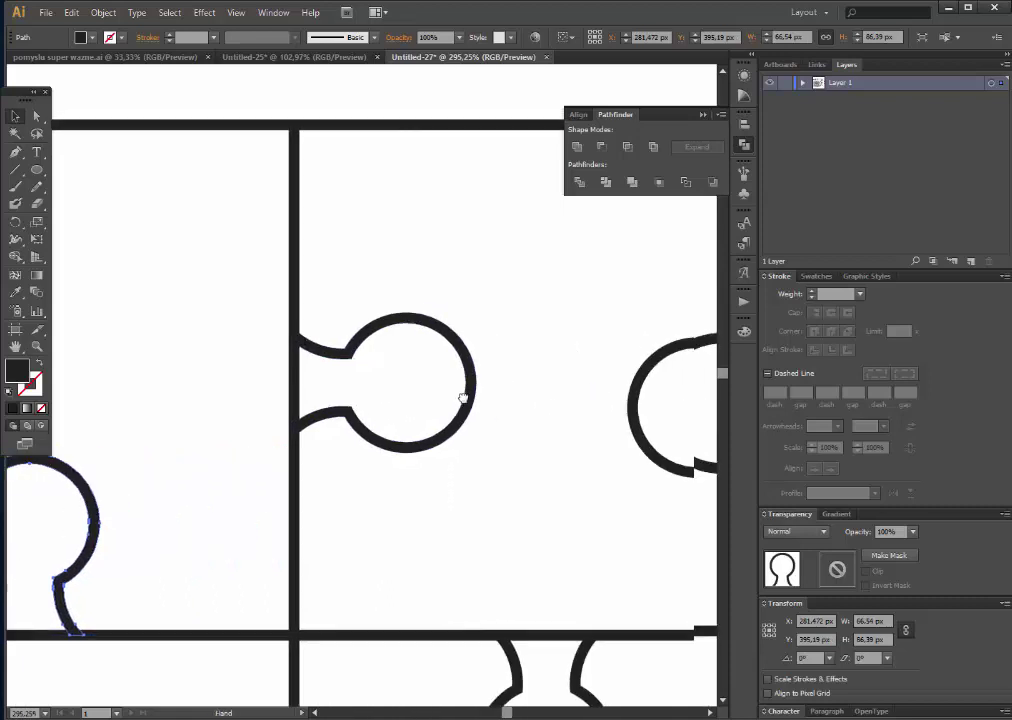
{"action": "left_click_drag", "start_coordinate": [463, 395], "coordinate": [145, 413]}
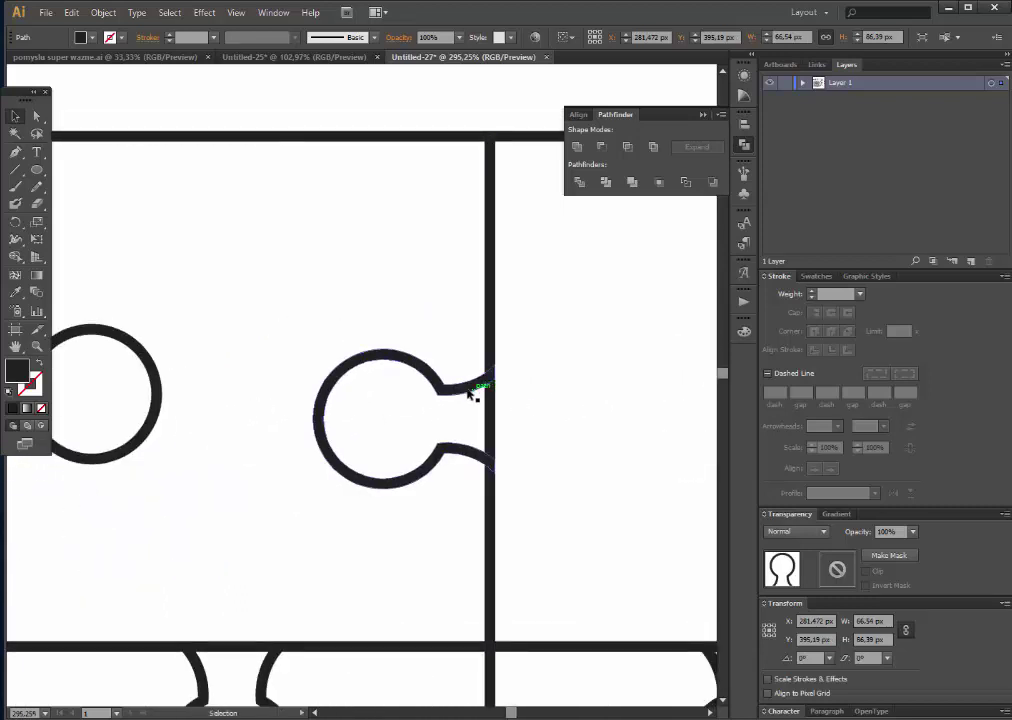
{"action": "left_click_drag", "start_coordinate": [470, 393], "coordinate": [461, 392]}
{"action": "left_click", "coordinate": [610, 440]}
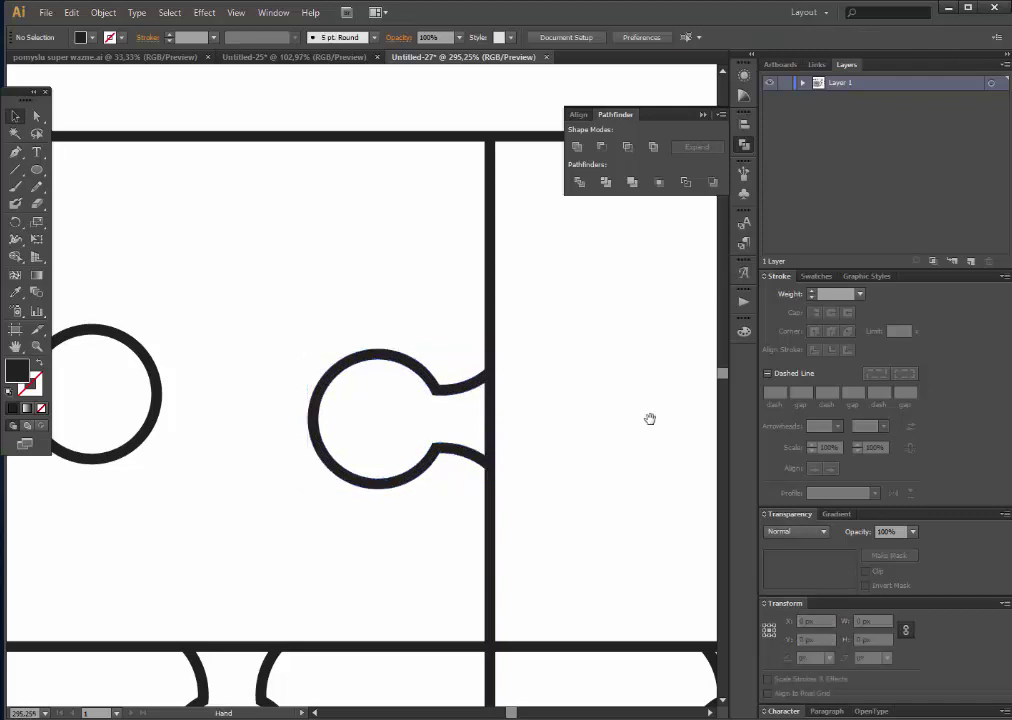
Step: Align the next hanging tab, a side tab and a bottom tab flush with their edges
{"action": "left_click_drag", "start_coordinate": [650, 418], "coordinate": [509, 380]}
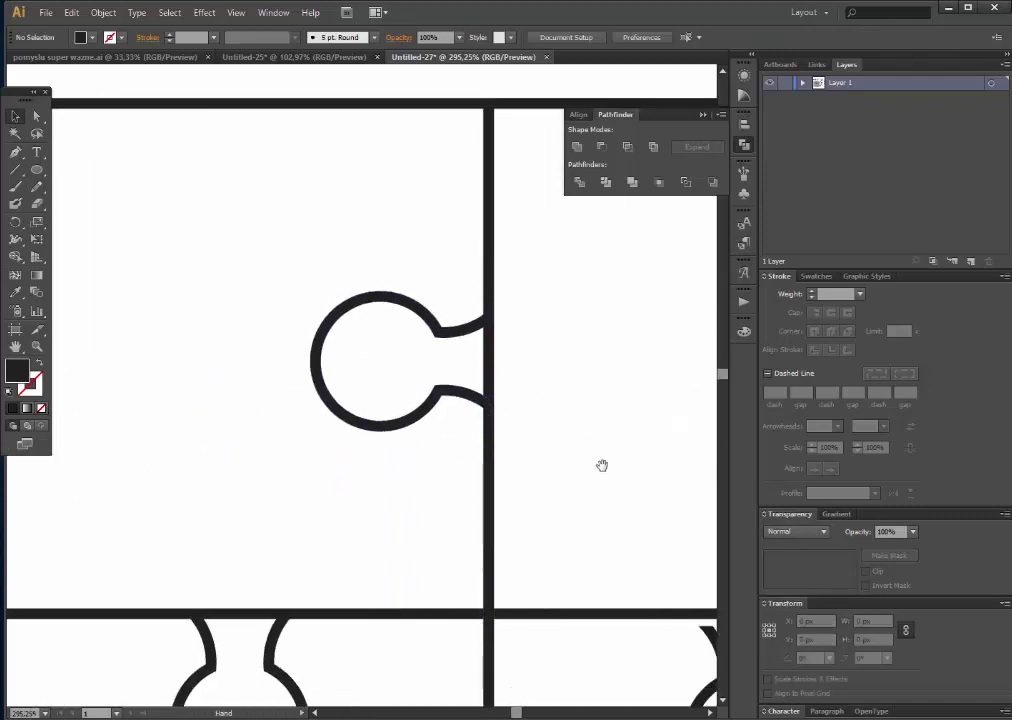
{"action": "mouse_move", "coordinate": [601, 467]}
{"action": "left_mouse_down"}
{"action": "mouse_move", "coordinate": [300, 463]}
{"action": "mouse_move", "coordinate": [250, 447]}
{"action": "left_mouse_up"}
{"action": "left_click_drag", "start_coordinate": [472, 513], "coordinate": [450, 275]}
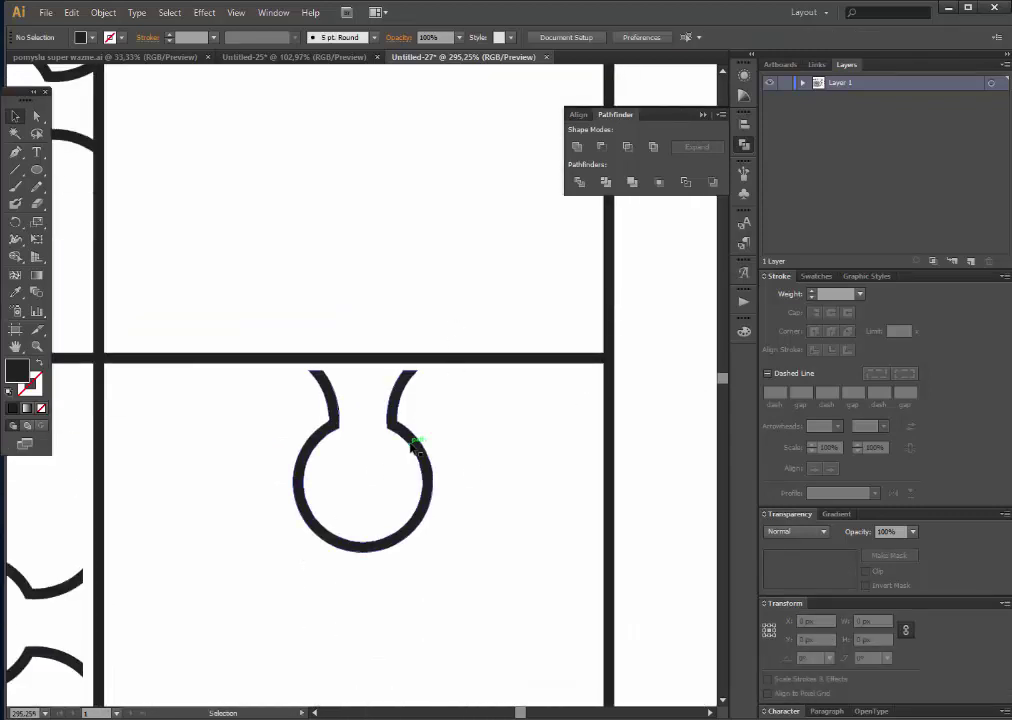
{"action": "left_click_drag", "start_coordinate": [418, 440], "coordinate": [410, 436]}
{"action": "mouse_move", "coordinate": [244, 501]}
{"action": "left_mouse_down"}
{"action": "mouse_move", "coordinate": [481, 429]}
{"action": "mouse_move", "coordinate": [650, 404]}
{"action": "mouse_move", "coordinate": [599, 352]}
{"action": "left_mouse_up"}
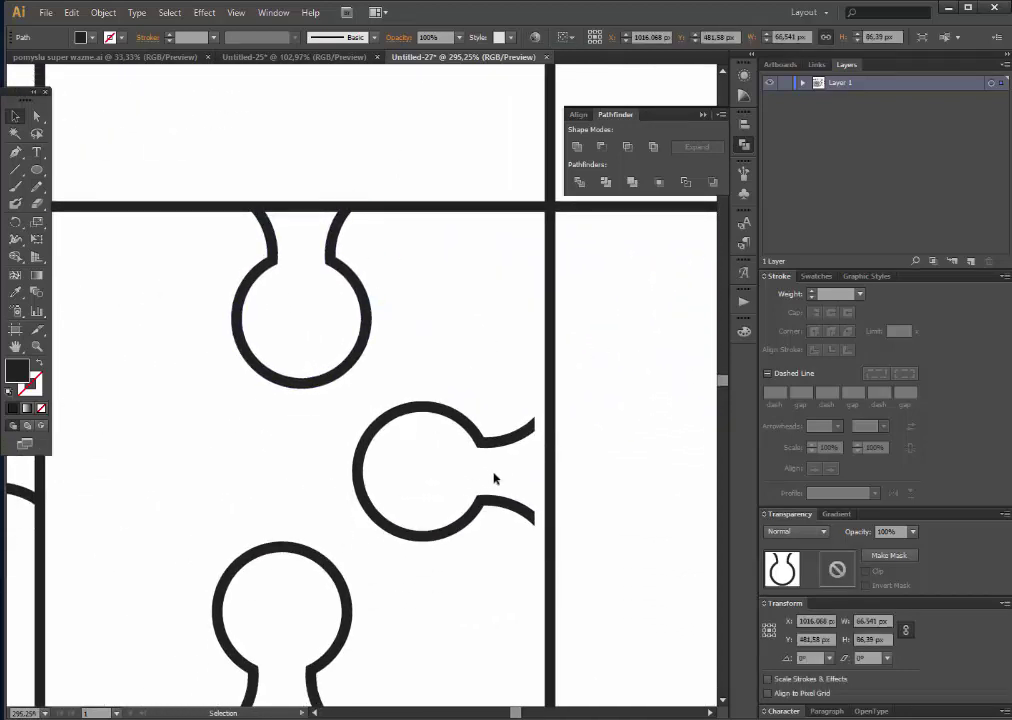
{"action": "left_click_drag", "start_coordinate": [522, 436], "coordinate": [530, 441]}
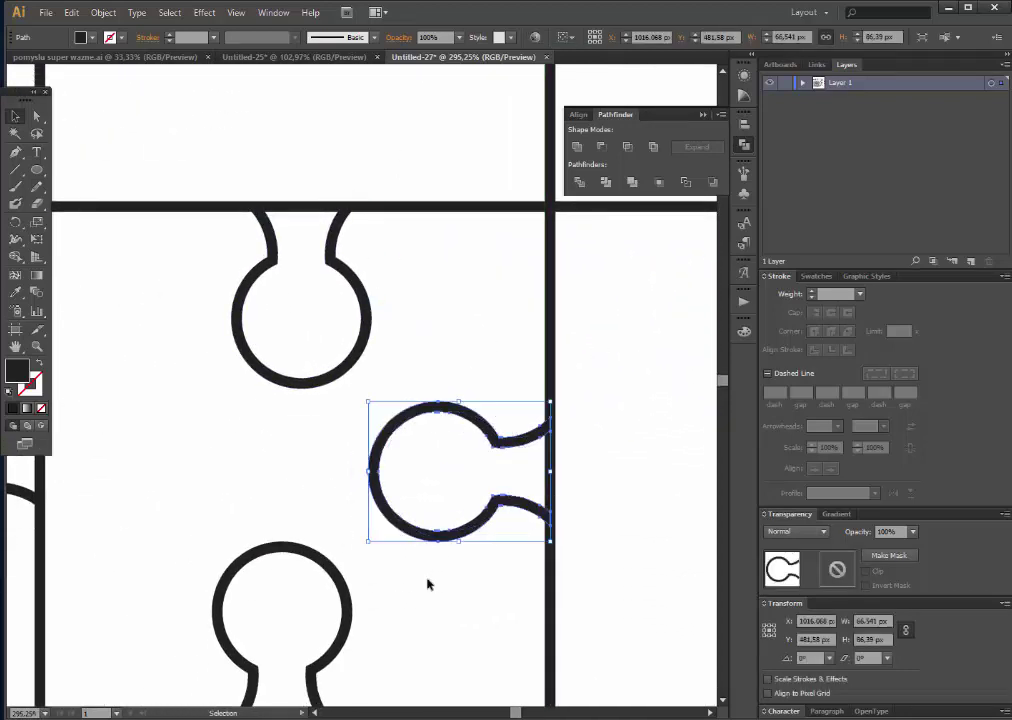
{"action": "left_click_drag", "start_coordinate": [427, 585], "coordinate": [501, 411]}
{"action": "left_click_drag", "start_coordinate": [420, 468], "coordinate": [418, 463]}
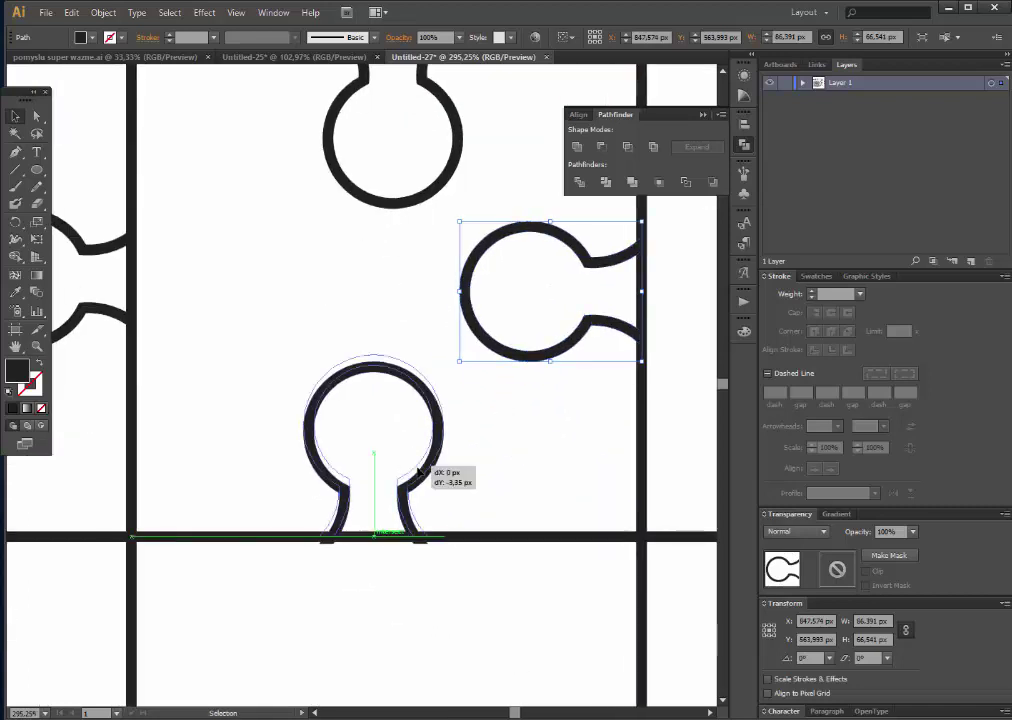
{"action": "left_click", "coordinate": [271, 440]}
Step: Lower two more tabs so they sit exactly on their bottom edges
{"action": "scroll", "coordinate": [520, 420], "scroll_direction": "right", "scroll_amount": 5}
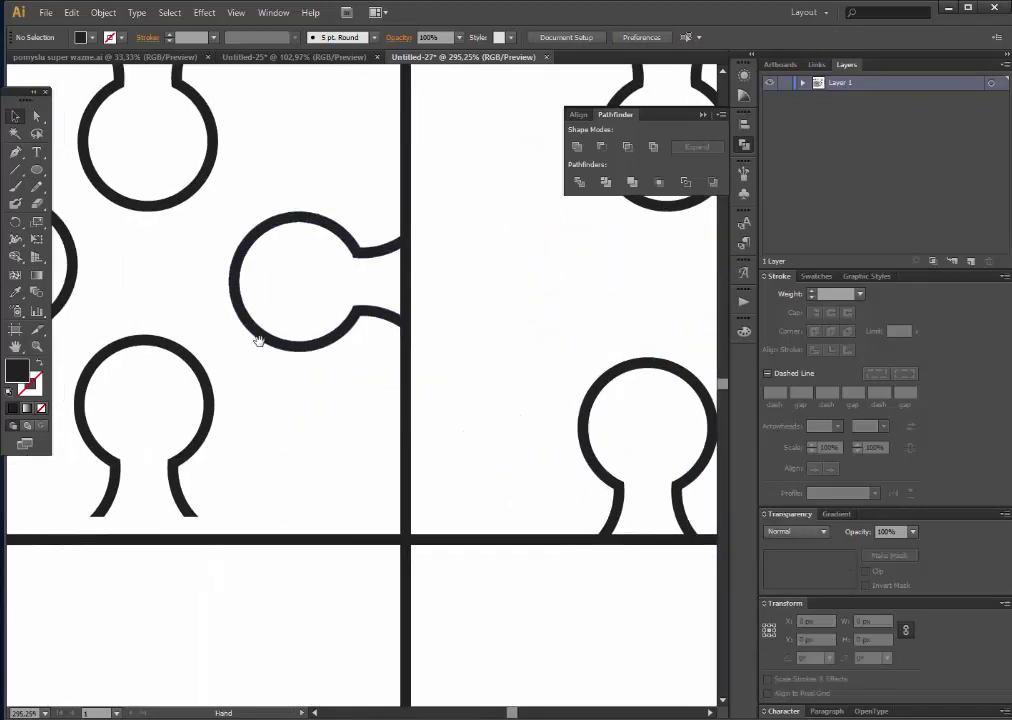
{"action": "scroll", "coordinate": [377, 459], "scroll_direction": "left", "scroll_amount": 3}
{"action": "scroll", "coordinate": [377, 459], "scroll_direction": "up", "scroll_amount": 2}
{"action": "scroll", "coordinate": [477, 436], "scroll_direction": "left", "scroll_amount": 2}
{"action": "scroll", "coordinate": [477, 436], "scroll_direction": "up", "scroll_amount": 1}
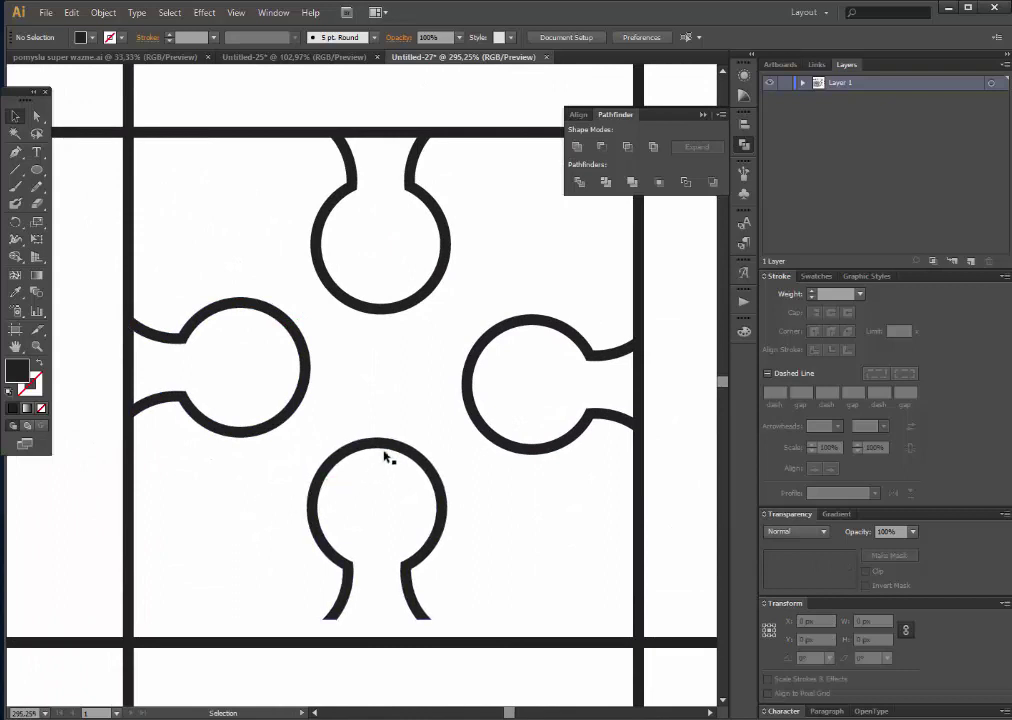
{"action": "left_click_drag", "start_coordinate": [389, 463], "coordinate": [389, 488]}
{"action": "scroll", "coordinate": [400, 500], "scroll_direction": "right", "scroll_amount": 4}
{"action": "scroll", "coordinate": [400, 500], "scroll_direction": "up", "scroll_amount": 1}
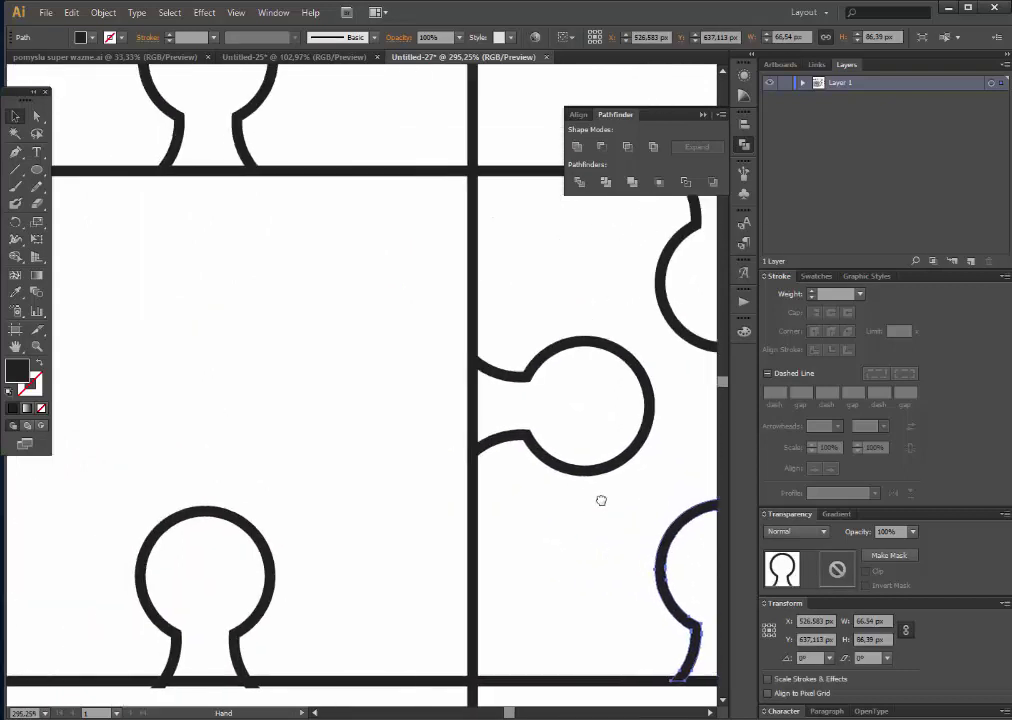
{"action": "scroll", "coordinate": [300, 470], "scroll_direction": "left", "scroll_amount": 2}
{"action": "scroll", "coordinate": [300, 470], "scroll_direction": "down", "scroll_amount": 2}
{"action": "left_click_drag", "start_coordinate": [334, 516], "coordinate": [333, 508]}
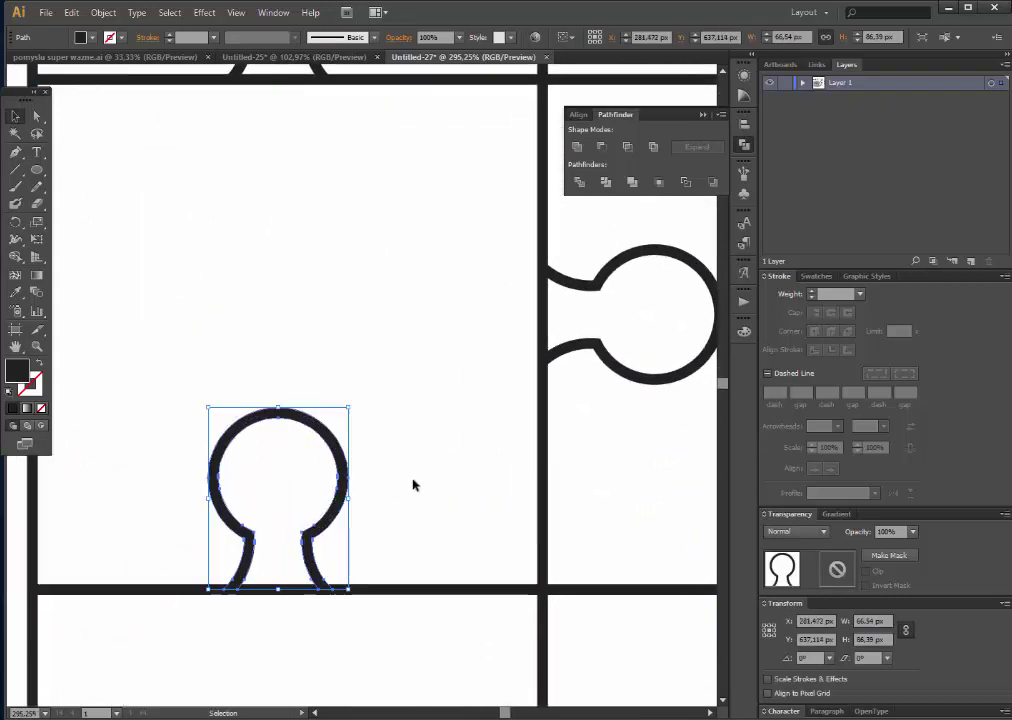
{"action": "left_click", "coordinate": [361, 540]}
Step: Nudge three further tabs down so they meet their cell edges
{"action": "scroll", "coordinate": [384, 235], "scroll_direction": "down", "scroll_amount": 5}
{"action": "scroll", "coordinate": [494, 602], "scroll_direction": "down", "scroll_amount": 3}
{"action": "scroll", "coordinate": [420, 413], "scroll_direction": "right", "scroll_amount": 1}
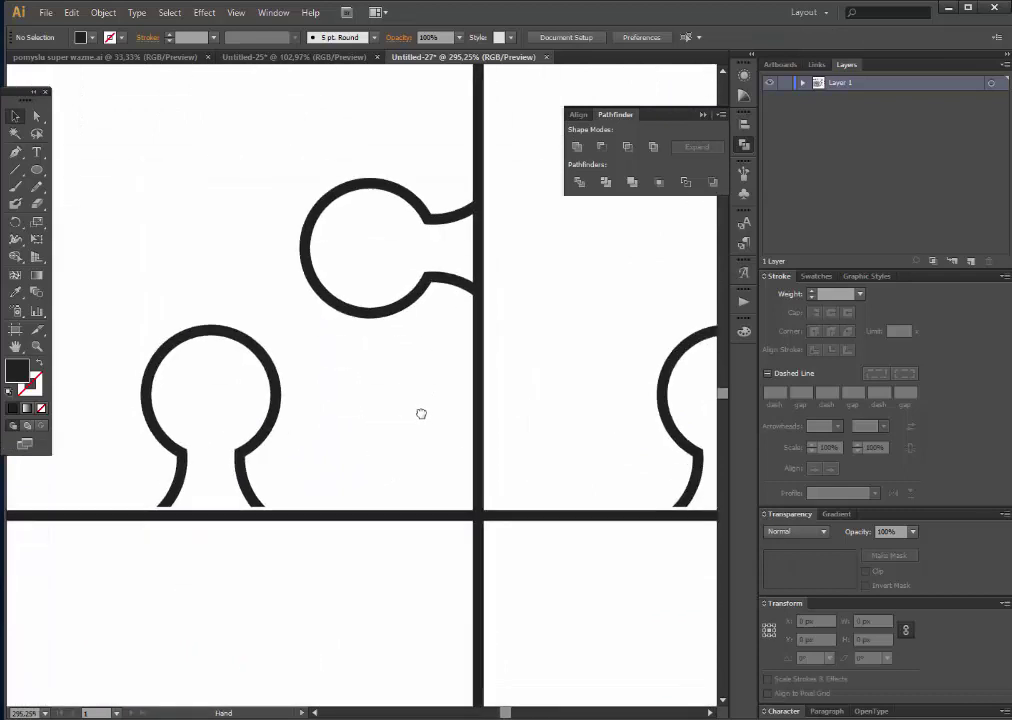
{"action": "scroll", "coordinate": [203, 486], "scroll_direction": "up", "scroll_amount": 1}
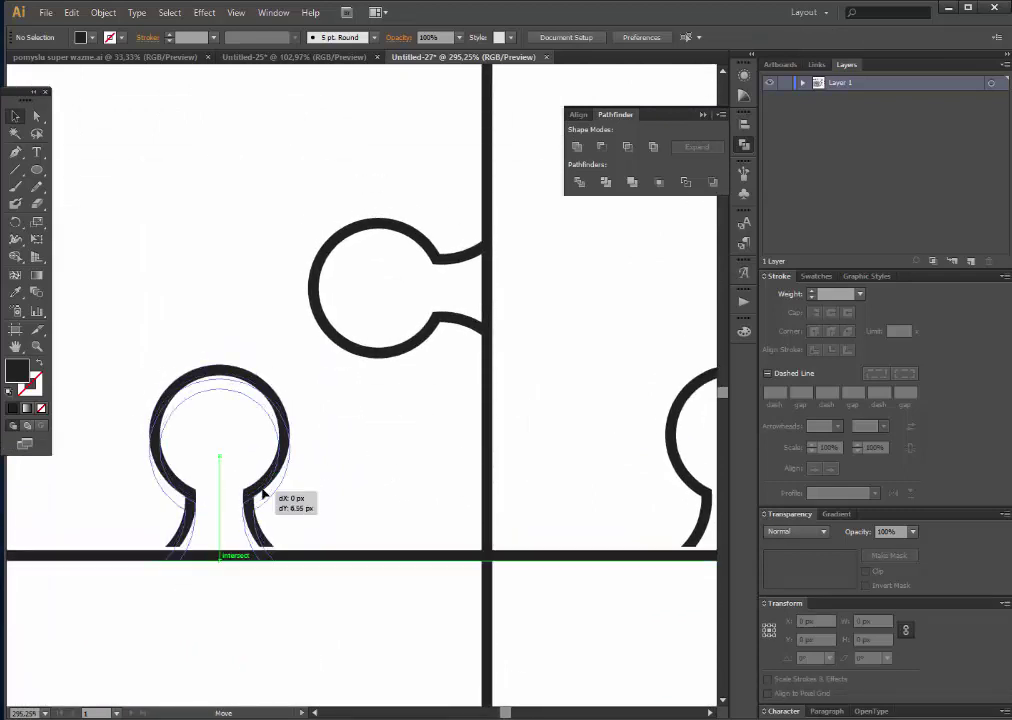
{"action": "left_click_drag", "start_coordinate": [263, 487], "coordinate": [272, 503]}
{"action": "left_click", "coordinate": [418, 508]}
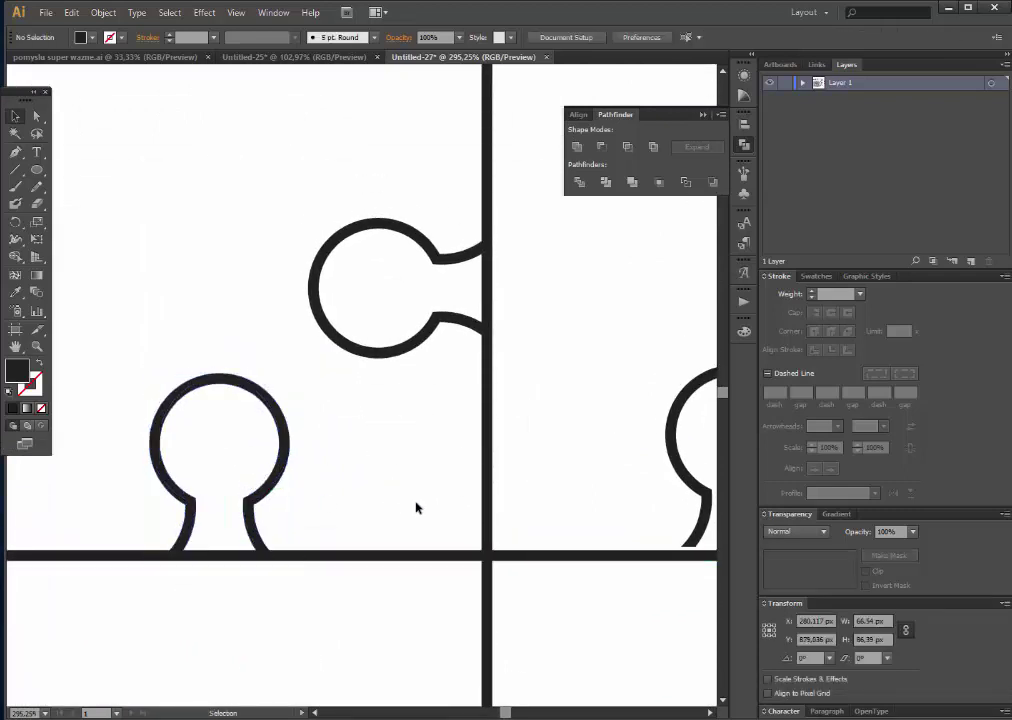
{"action": "scroll", "coordinate": [477, 490], "scroll_direction": "right", "scroll_amount": 1}
{"action": "scroll", "coordinate": [284, 480], "scroll_direction": "left", "scroll_amount": 3}
{"action": "left_click_drag", "start_coordinate": [365, 470], "coordinate": [368, 478]}
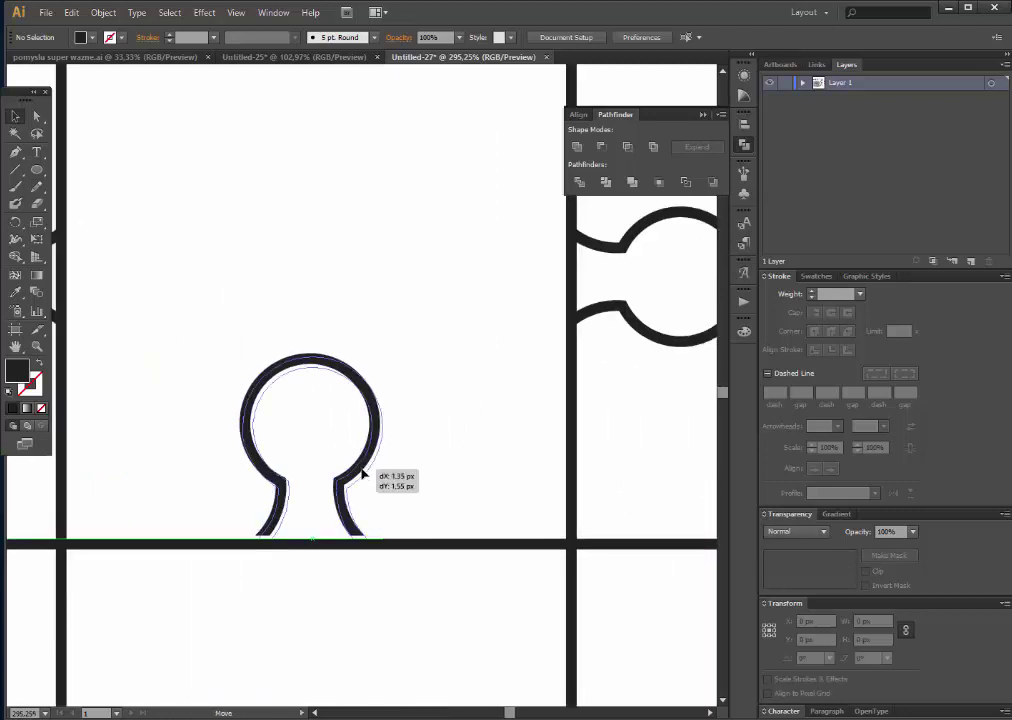
{"action": "left_click", "coordinate": [626, 436]}
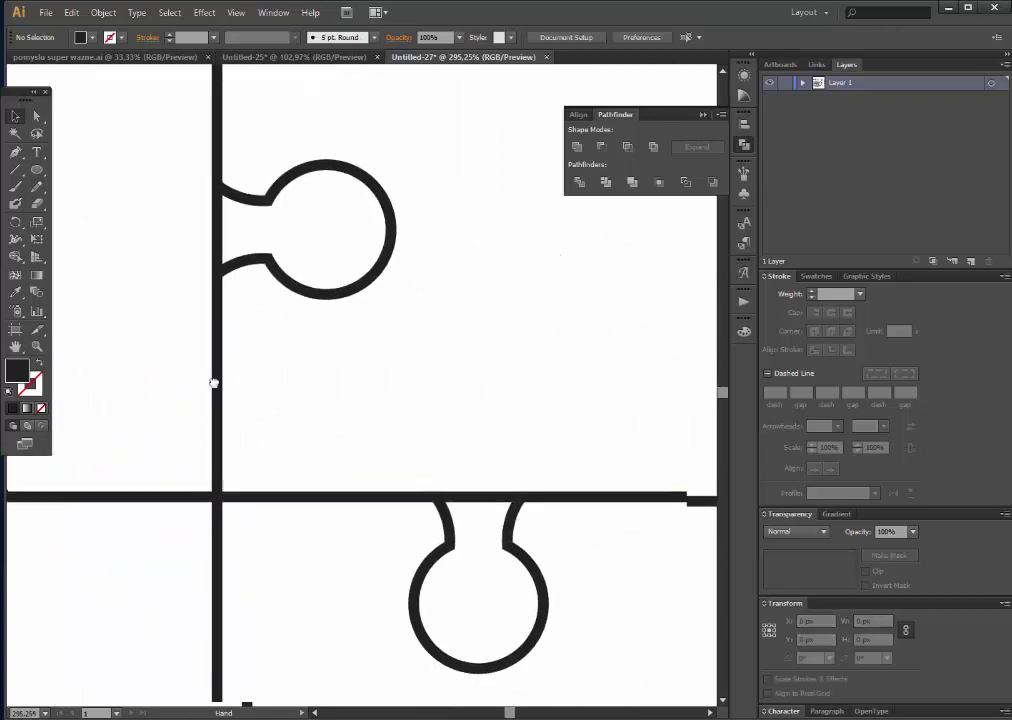
{"action": "left_click_drag", "start_coordinate": [626, 436], "coordinate": [418, 486]}
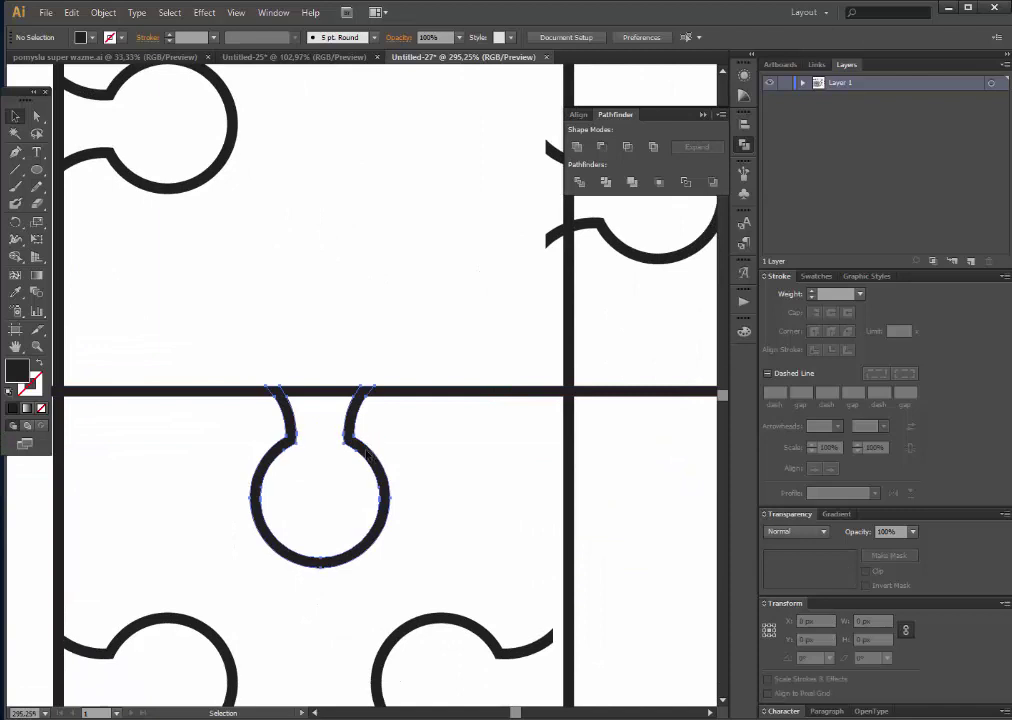
{"action": "left_click_drag", "start_coordinate": [367, 452], "coordinate": [369, 457]}
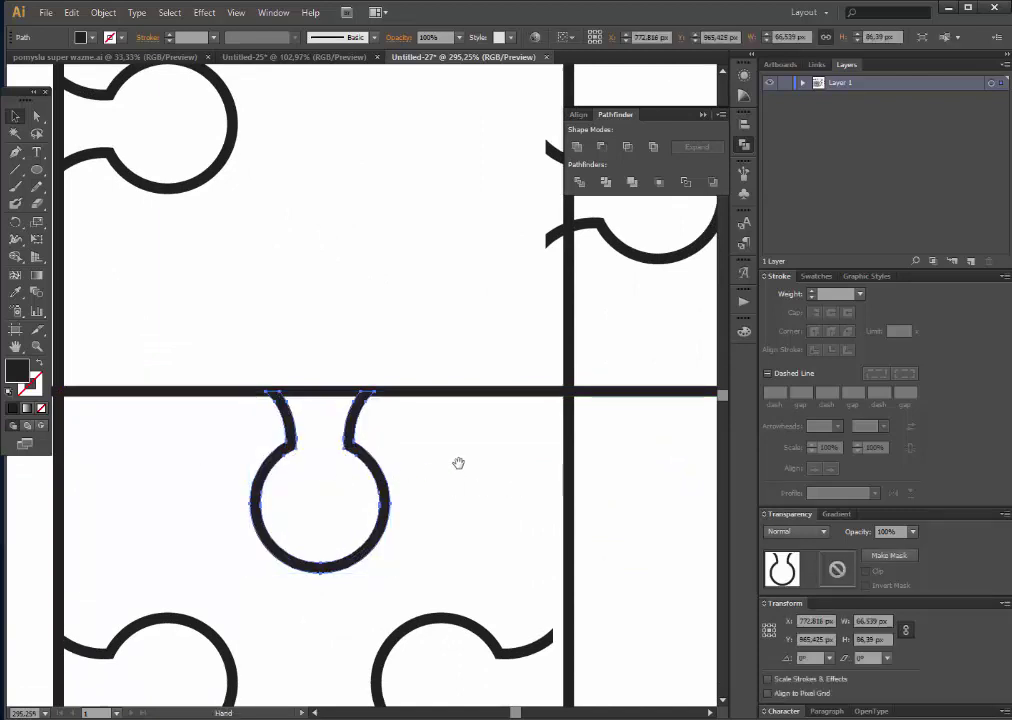
Step: Push three keyhole knobs sideways until they sit flush against their grid lines
{"action": "left_click_drag", "start_coordinate": [162, 460], "coordinate": [267, 361]}
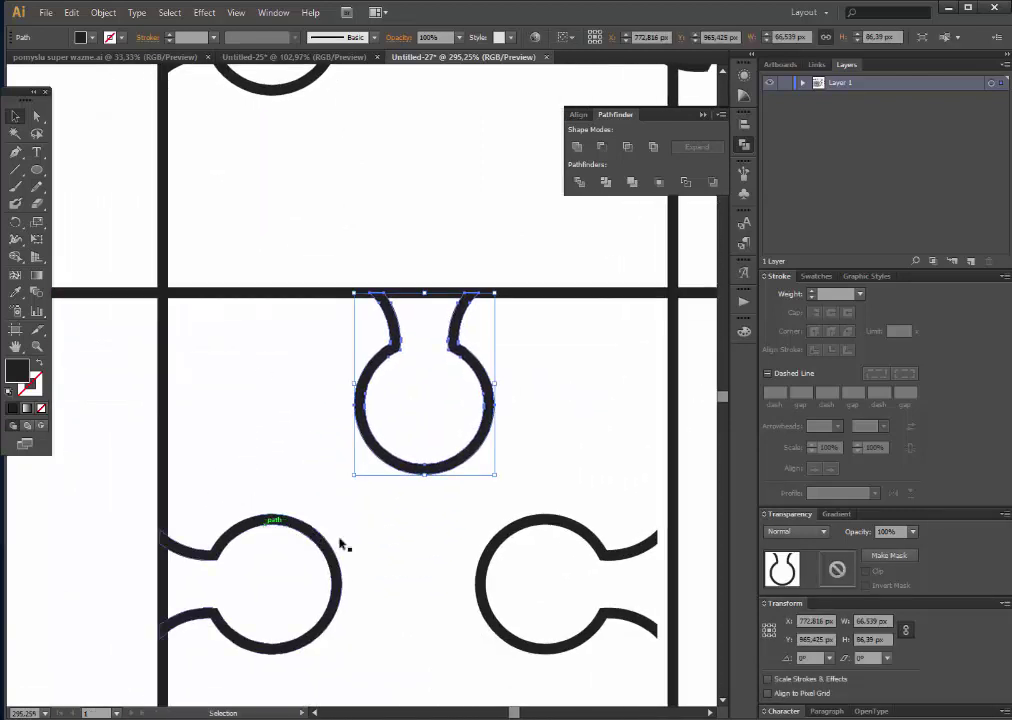
{"action": "left_click_drag", "start_coordinate": [639, 553], "coordinate": [651, 553]}
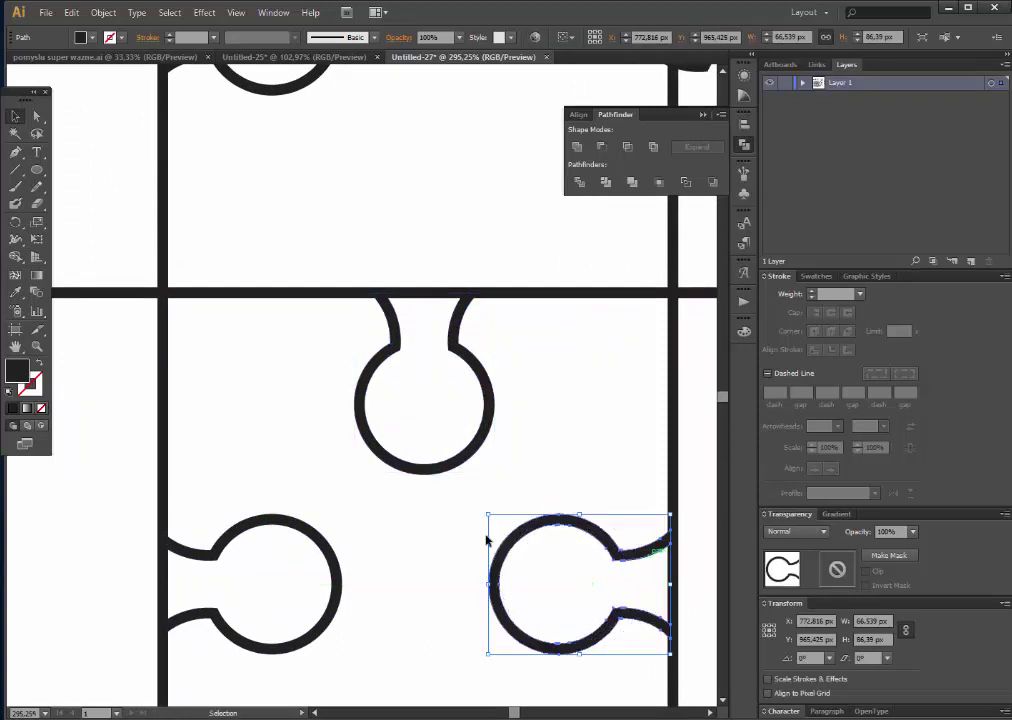
{"action": "mouse_move", "coordinate": [211, 490]}
{"action": "left_mouse_down"}
{"action": "mouse_move", "coordinate": [337, 512]}
{"action": "mouse_move", "coordinate": [168, 479]}
{"action": "mouse_move", "coordinate": [203, 492]}
{"action": "left_mouse_up"}
{"action": "mouse_move", "coordinate": [79, 560]}
{"action": "left_mouse_down"}
{"action": "mouse_move", "coordinate": [165, 571]}
{"action": "mouse_move", "coordinate": [477, 515]}
{"action": "left_mouse_up"}
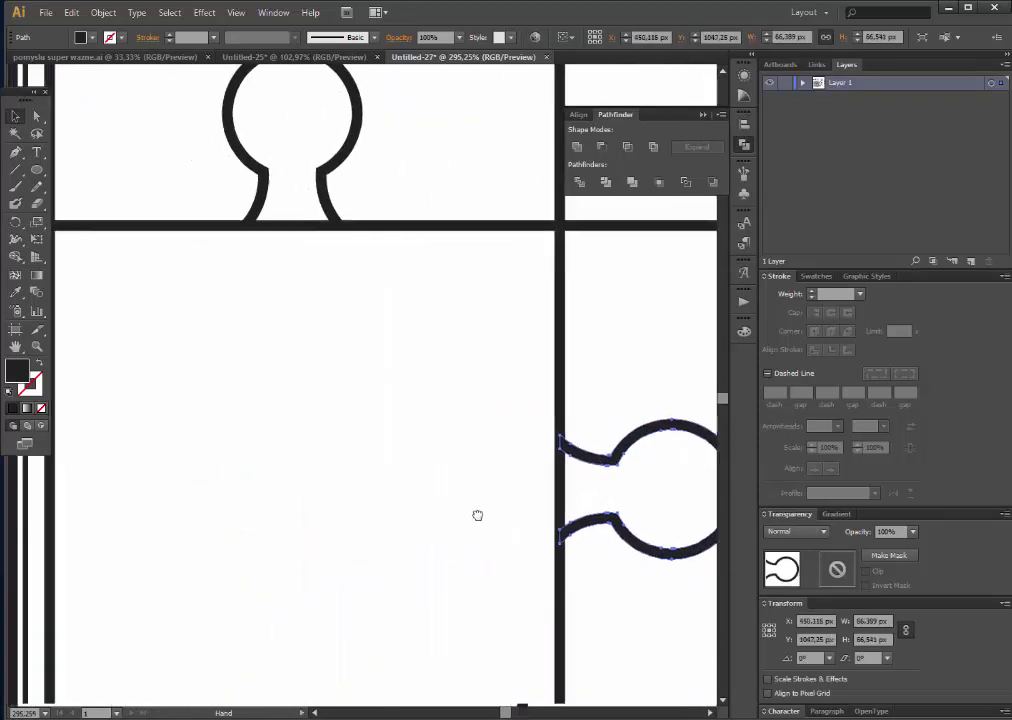
{"action": "mouse_move", "coordinate": [348, 318]}
{"action": "left_mouse_down"}
{"action": "mouse_move", "coordinate": [291, 653]}
{"action": "mouse_move", "coordinate": [294, 393]}
{"action": "left_mouse_up"}
{"action": "left_click_drag", "start_coordinate": [357, 625], "coordinate": [217, 416]}
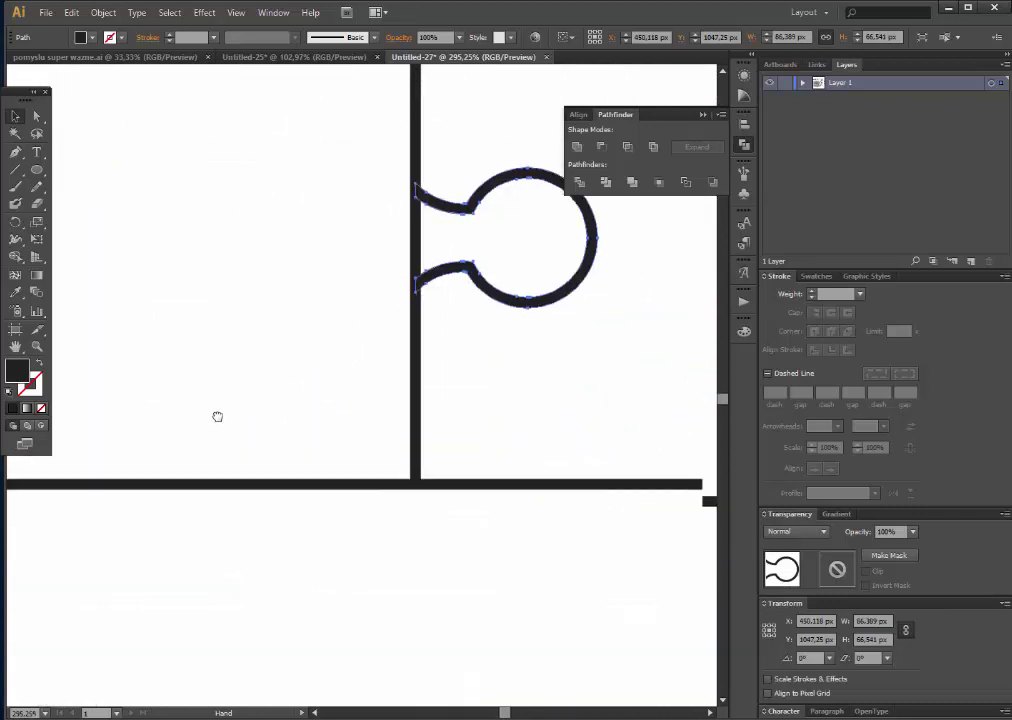
{"action": "mouse_move", "coordinate": [600, 313]}
{"action": "left_mouse_down"}
{"action": "mouse_move", "coordinate": [541, 458]}
{"action": "mouse_move", "coordinate": [491, 461]}
{"action": "left_mouse_up"}
Step: Shift the last sideways knob right so its legs meet its vertical grid line
{"action": "mouse_move", "coordinate": [552, 500]}
{"action": "left_mouse_down"}
{"action": "mouse_move", "coordinate": [337, 544]}
{"action": "mouse_move", "coordinate": [397, 527]}
{"action": "left_mouse_up"}
{"action": "mouse_move", "coordinate": [623, 452]}
{"action": "left_mouse_down"}
{"action": "mouse_move", "coordinate": [264, 517]}
{"action": "mouse_move", "coordinate": [151, 330]}
{"action": "mouse_move", "coordinate": [431, 630]}
{"action": "mouse_move", "coordinate": [463, 644]}
{"action": "left_mouse_up"}
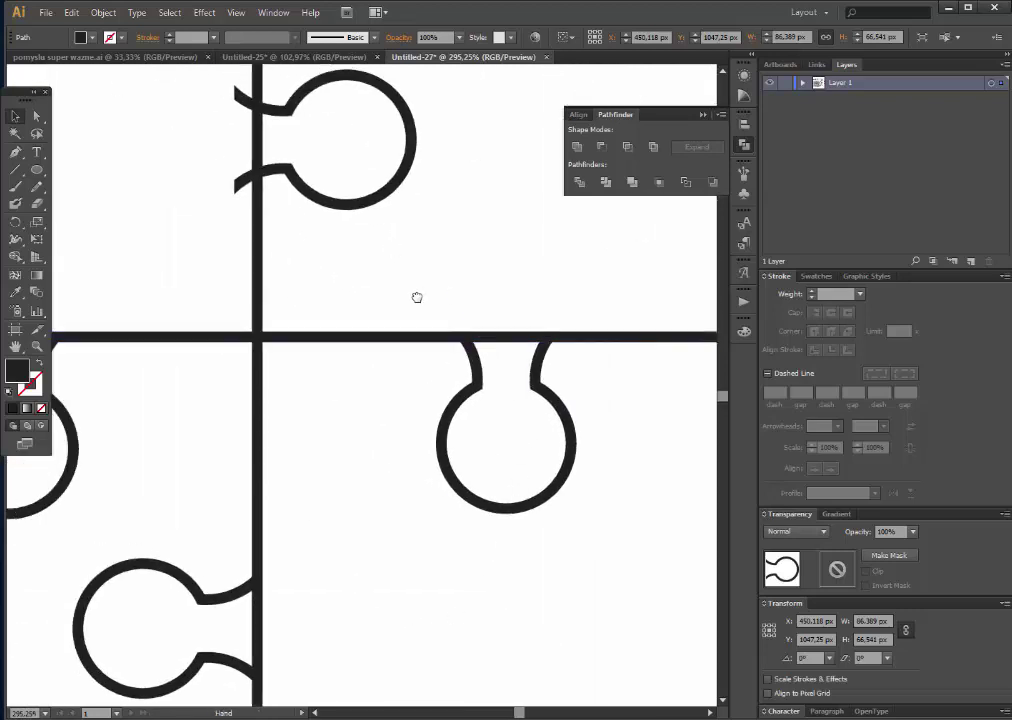
{"action": "left_click_drag", "start_coordinate": [416, 296], "coordinate": [487, 401]}
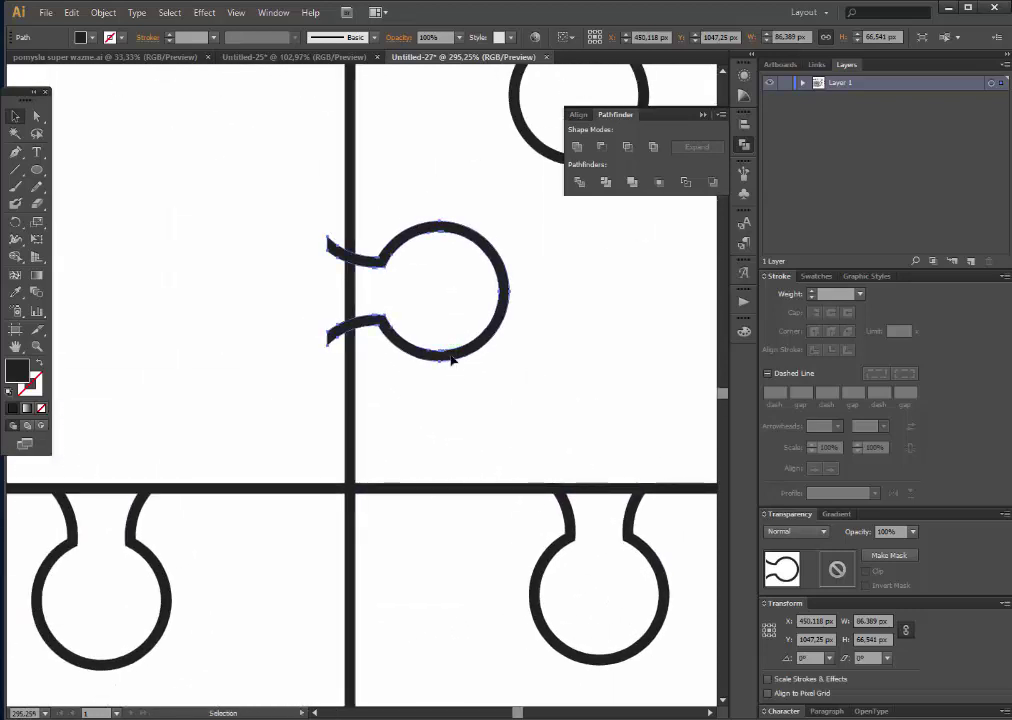
{"action": "left_click_drag", "start_coordinate": [450, 349], "coordinate": [475, 361]}
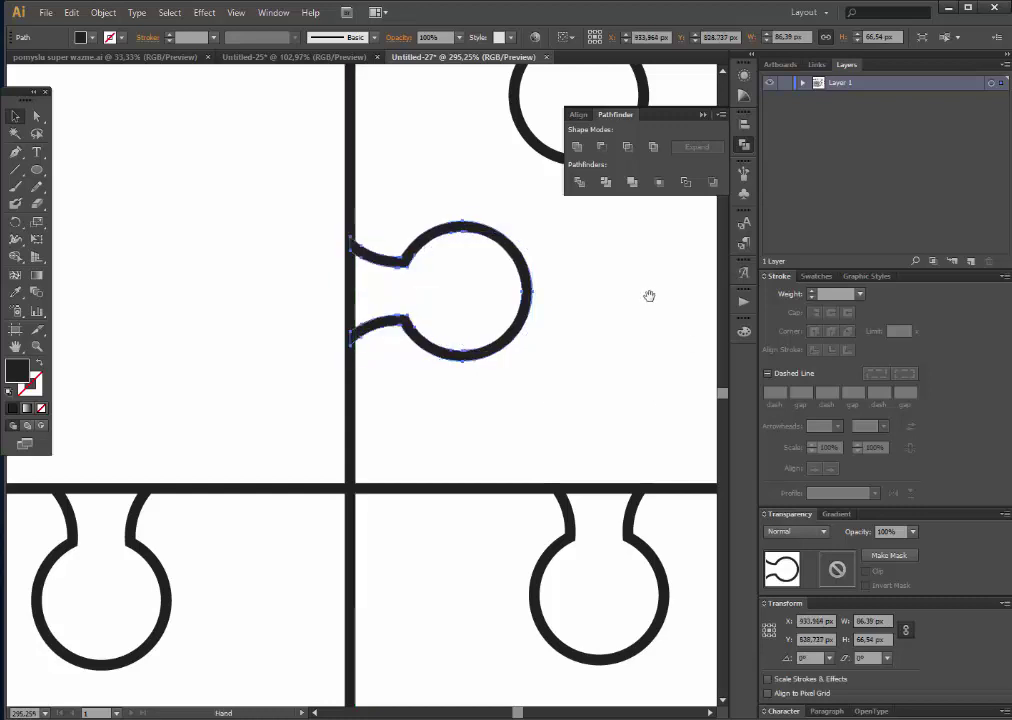
{"action": "left_click_drag", "start_coordinate": [648, 294], "coordinate": [389, 660]}
{"action": "mouse_move", "coordinate": [346, 318]}
{"action": "left_mouse_down"}
{"action": "mouse_move", "coordinate": [411, 484]}
{"action": "mouse_move", "coordinate": [362, 570]}
{"action": "left_mouse_up"}
{"action": "mouse_move", "coordinate": [452, 335]}
{"action": "left_mouse_down"}
{"action": "mouse_move", "coordinate": [479, 576]}
{"action": "mouse_move", "coordinate": [425, 178]}
{"action": "mouse_move", "coordinate": [330, 560]}
{"action": "mouse_move", "coordinate": [5, 390]}
{"action": "left_mouse_up"}
Step: Zoom out until the artboard and the stray knobs around it are visible
{"action": "left_click", "coordinate": [37, 346]}
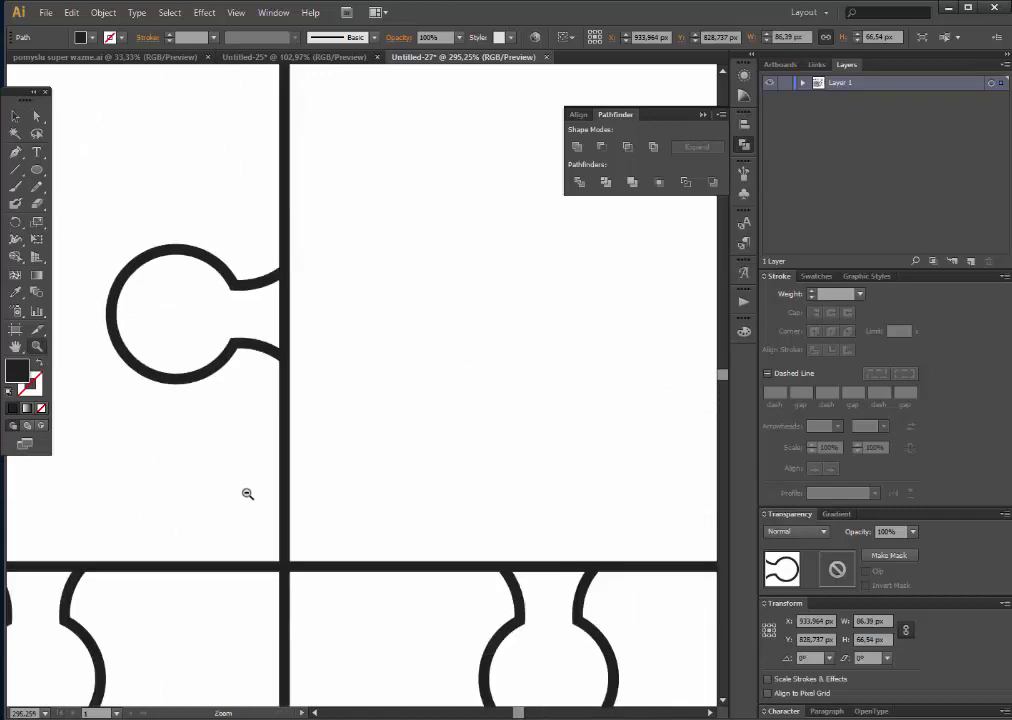
{"action": "left_click", "coordinate": [248, 495], "text": "alt"}
{"action": "left_click", "coordinate": [248, 495], "text": "alt"}
{"action": "left_click", "coordinate": [298, 502], "text": "alt"}
{"action": "scroll", "coordinate": [400, 560], "scroll_direction": "down", "scroll_amount": 2}
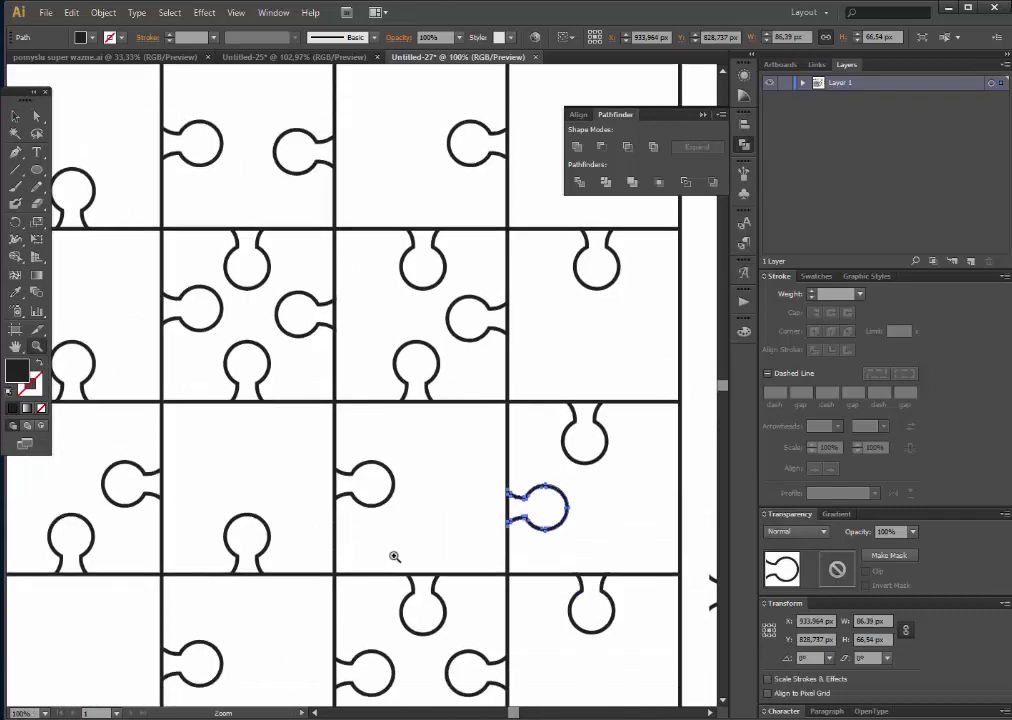
{"action": "left_click", "coordinate": [398, 515], "text": "alt"}
{"action": "scroll", "coordinate": [420, 525], "scroll_direction": "up", "scroll_amount": 1}
{"action": "scroll", "coordinate": [420, 525], "scroll_direction": "up", "scroll_amount": 1}
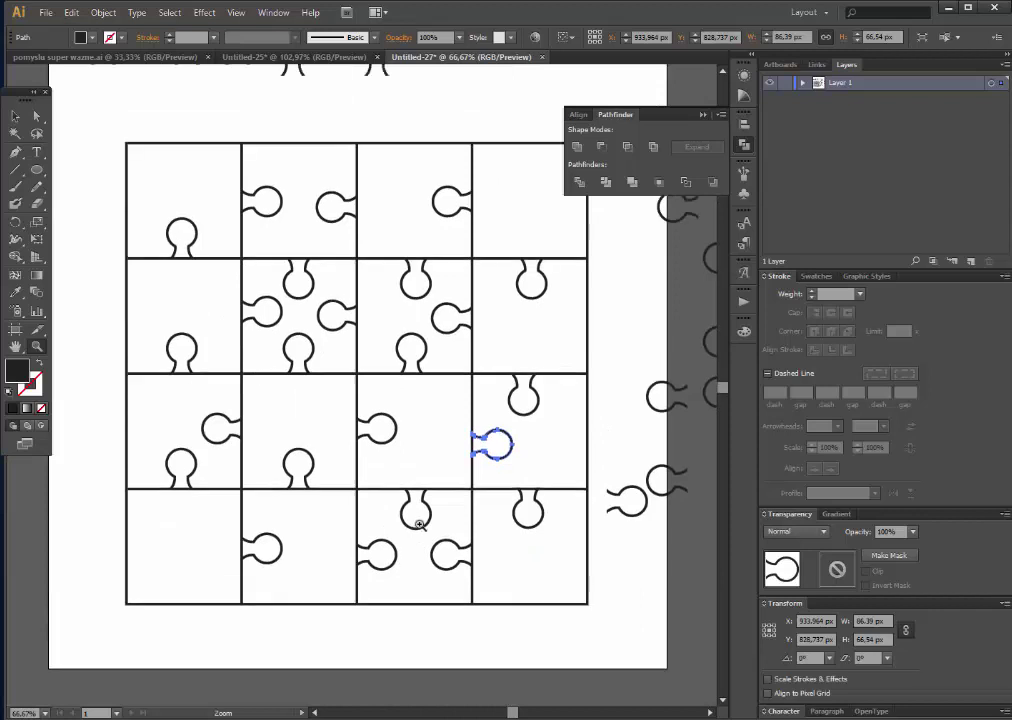
{"action": "left_click", "coordinate": [426, 419], "text": "alt"}
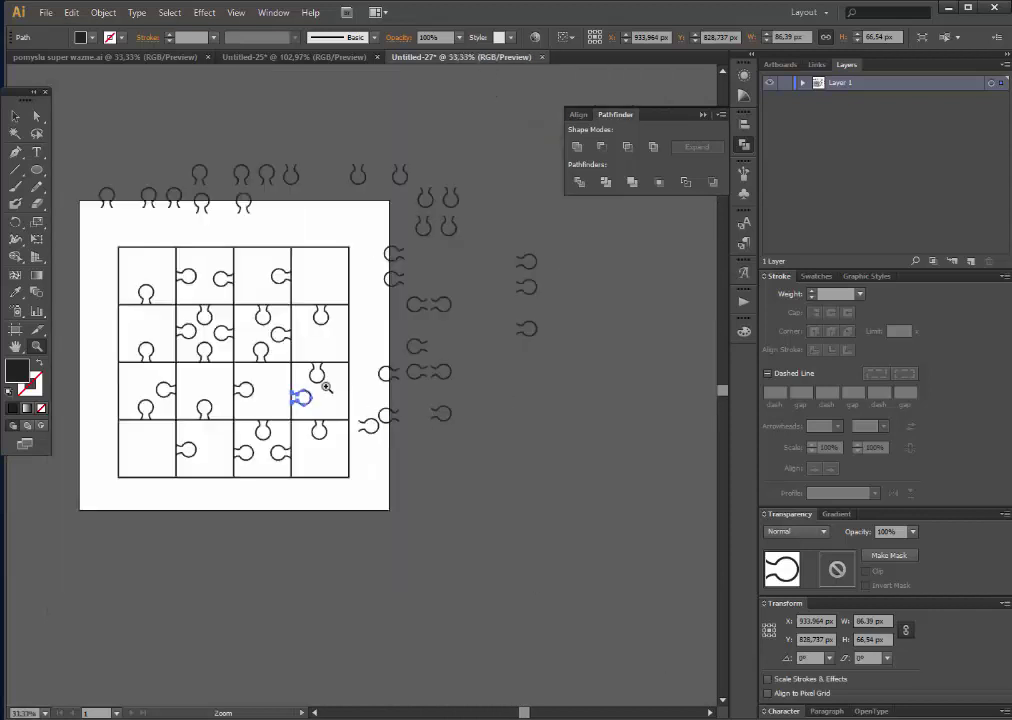
Step: Delete the stray knobs above the artboard, then those to its right
{"action": "left_click", "coordinate": [22, 119]}
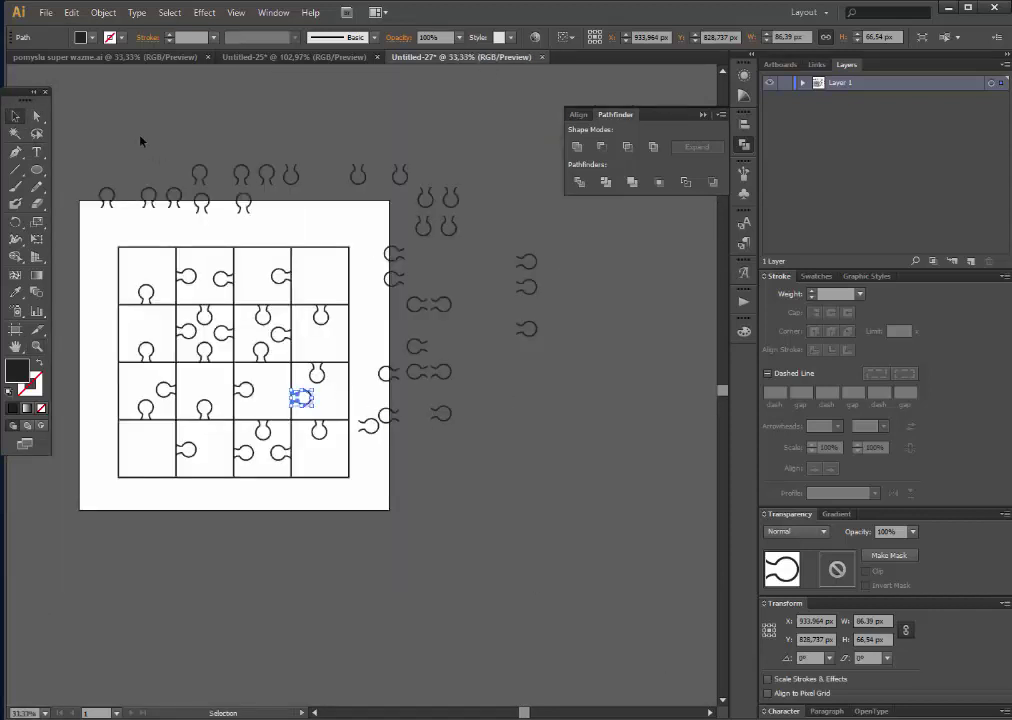
{"action": "left_click_drag", "start_coordinate": [463, 215], "coordinate": [80, 162]}
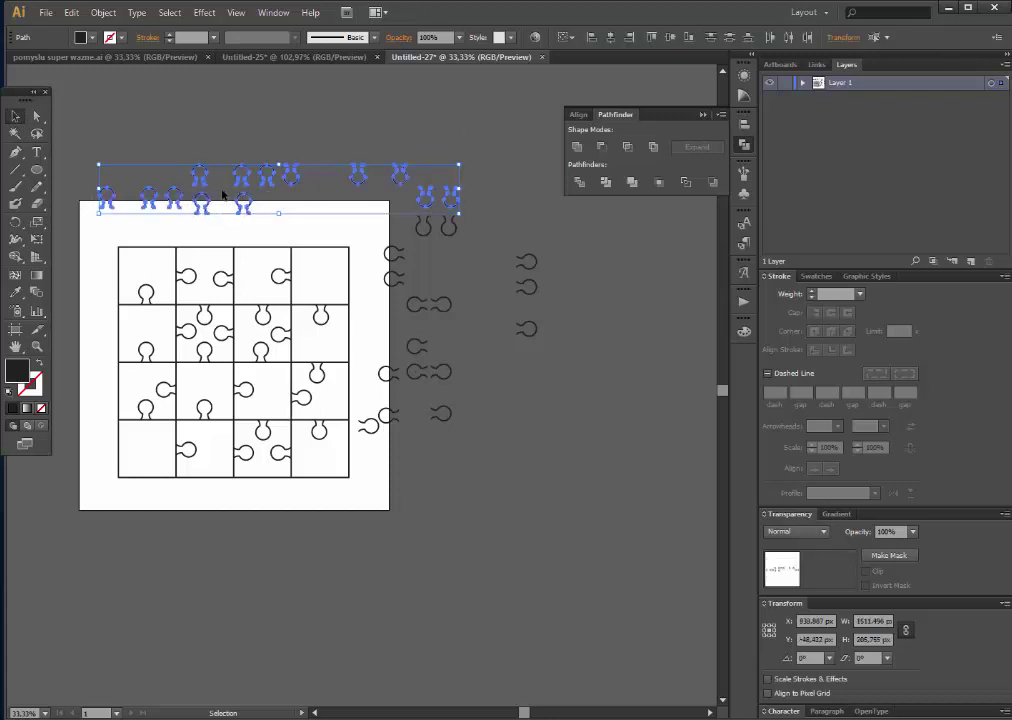
{"action": "key", "text": "Delete"}
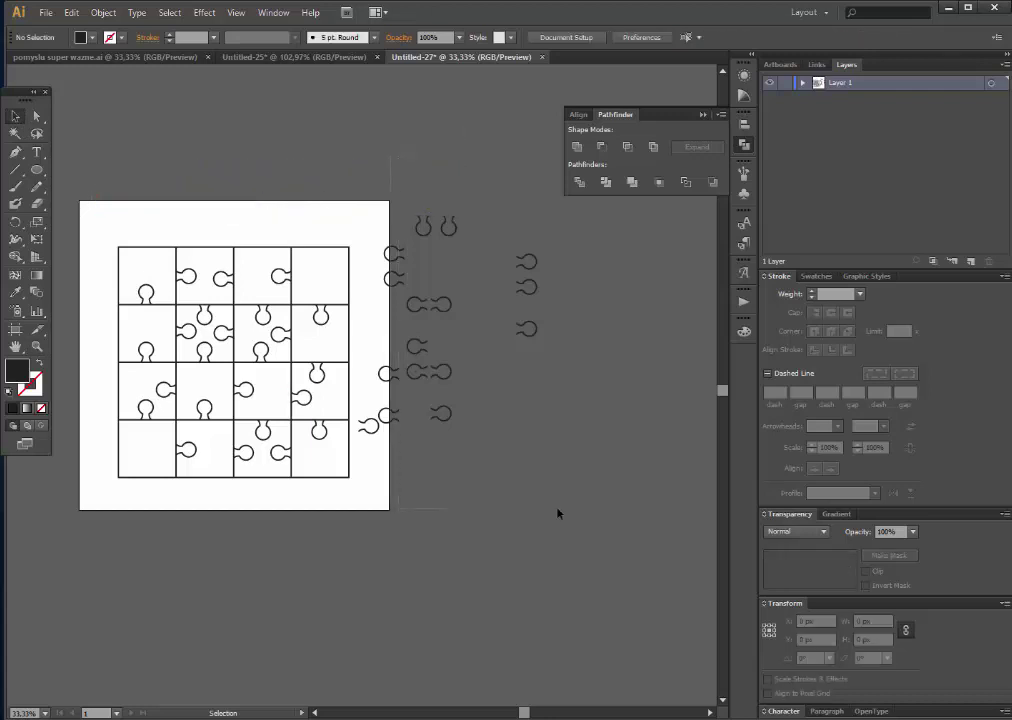
{"action": "left_click_drag", "start_coordinate": [558, 513], "coordinate": [380, 205]}
{"action": "key", "text": "Delete"}
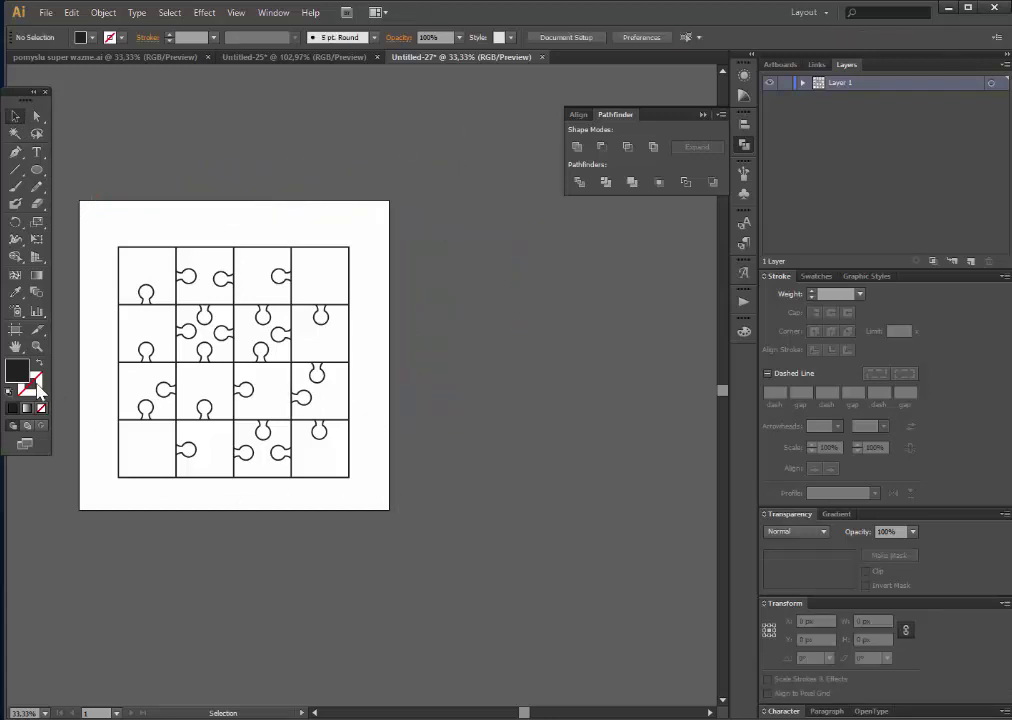
Step: Zoom in so the puzzle grid fills the view
{"action": "left_click", "coordinate": [37, 347]}
{"action": "left_click_drag", "start_coordinate": [99, 231], "coordinate": [357, 486]}
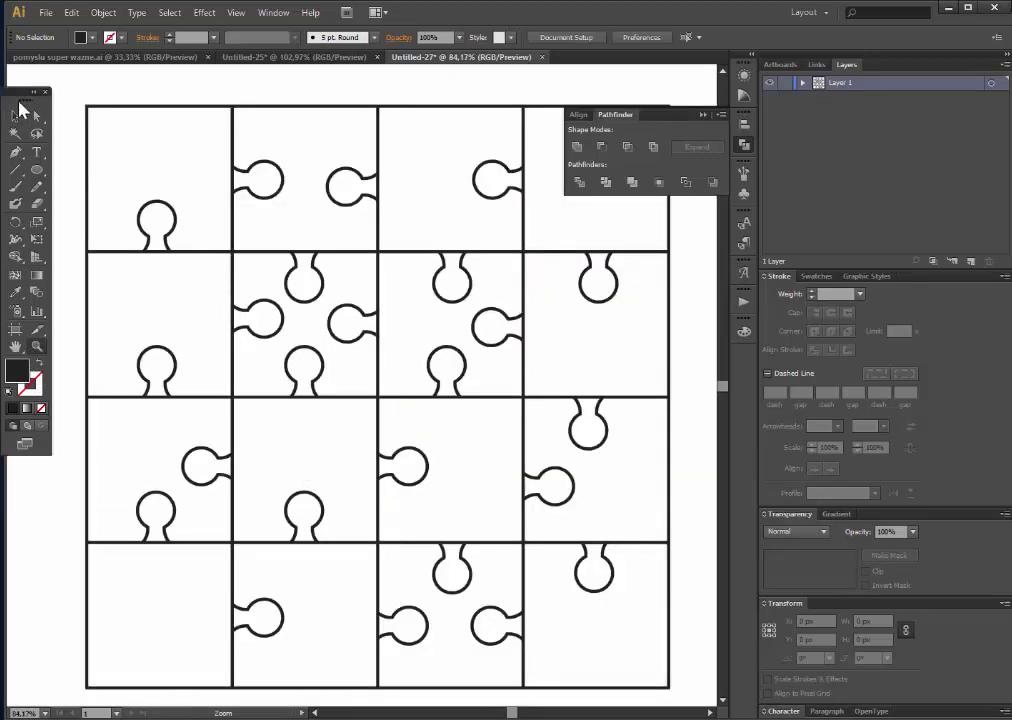
{"action": "left_click", "coordinate": [17, 115]}
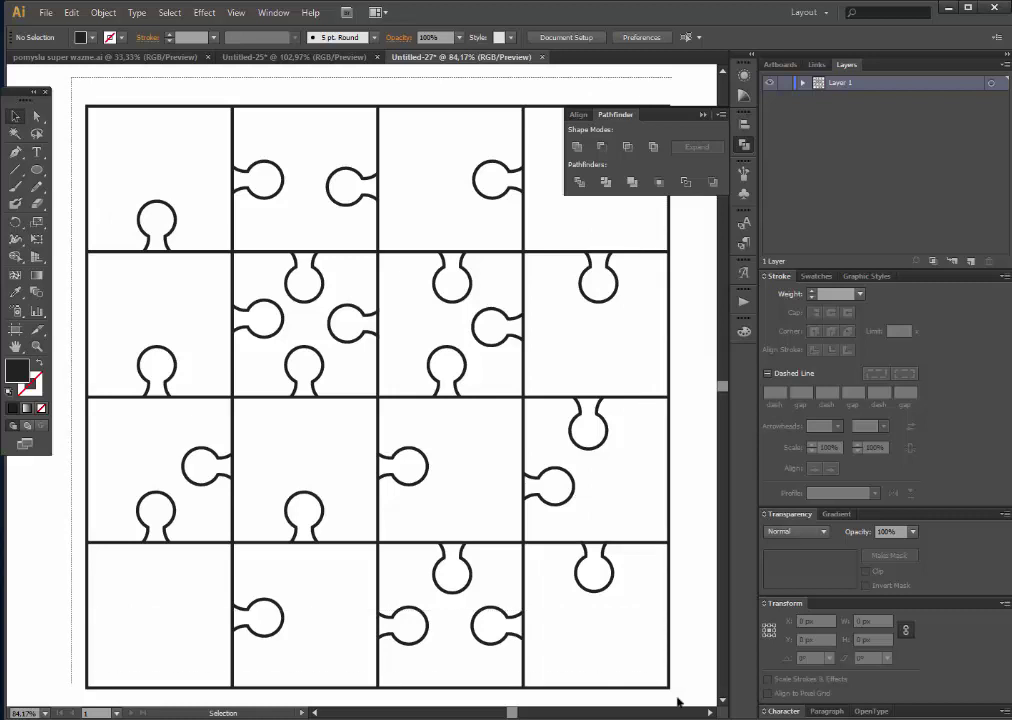
{"action": "scroll", "coordinate": [670, 650], "scroll_direction": "down", "scroll_amount": 2}
Step: Select all puzzle paths, activate Shape Builder, and show the Swatches panel
{"action": "key", "text": "ctrl+a"}
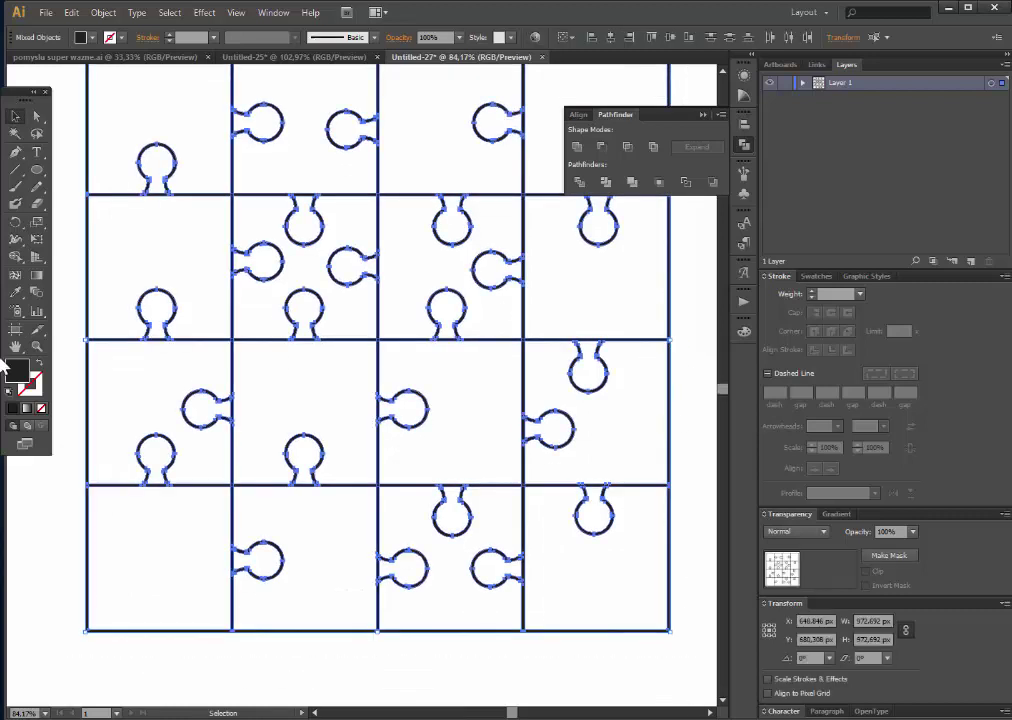
{"action": "left_click", "coordinate": [16, 257]}
{"action": "scroll", "coordinate": [140, 298], "scroll_direction": "up", "scroll_amount": 1}
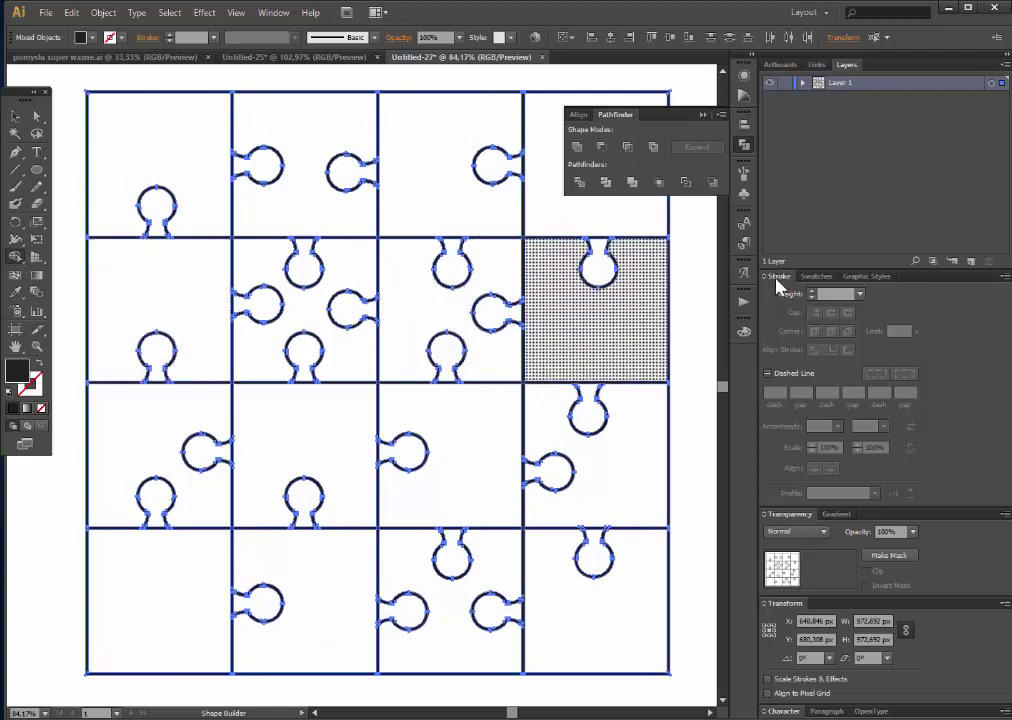
{"action": "left_click", "coordinate": [815, 277]}
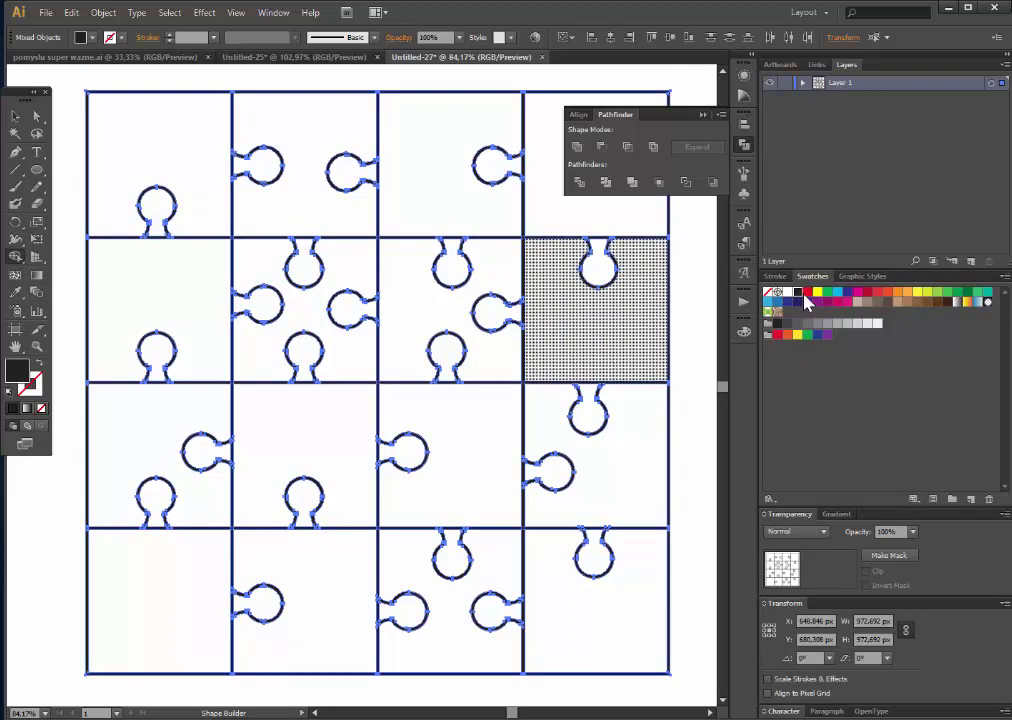
Step: Merge and fill the left-column pieces red, yellow, green and cyan with their knobs
{"action": "left_click", "coordinate": [809, 293]}
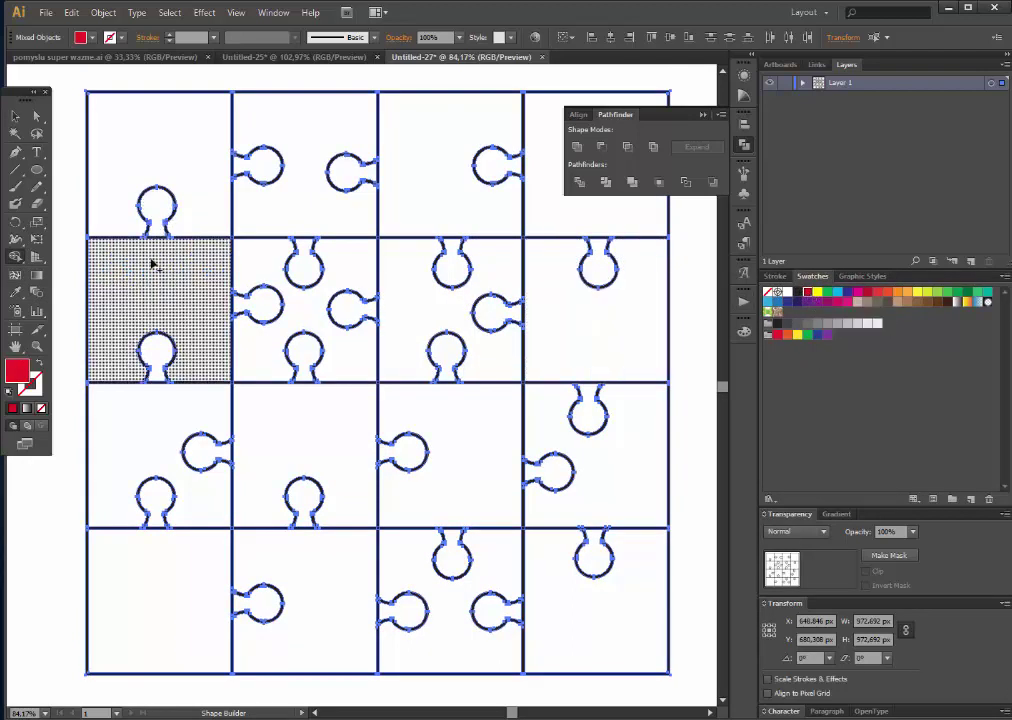
{"action": "left_click_drag", "start_coordinate": [157, 291], "coordinate": [156, 205]}
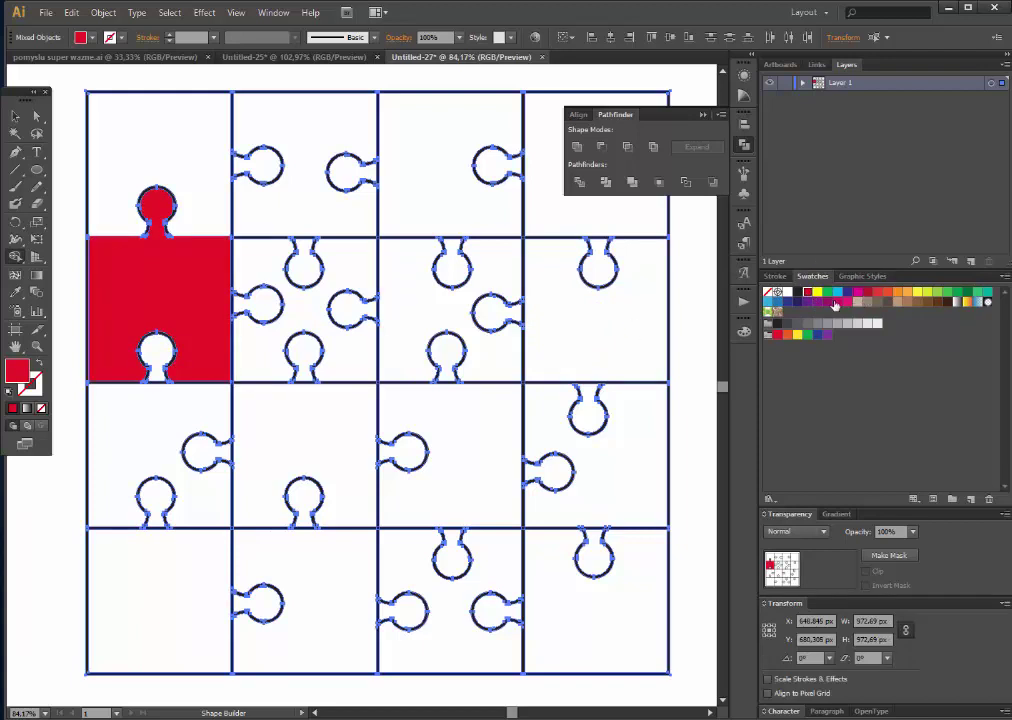
{"action": "left_click", "coordinate": [818, 293]}
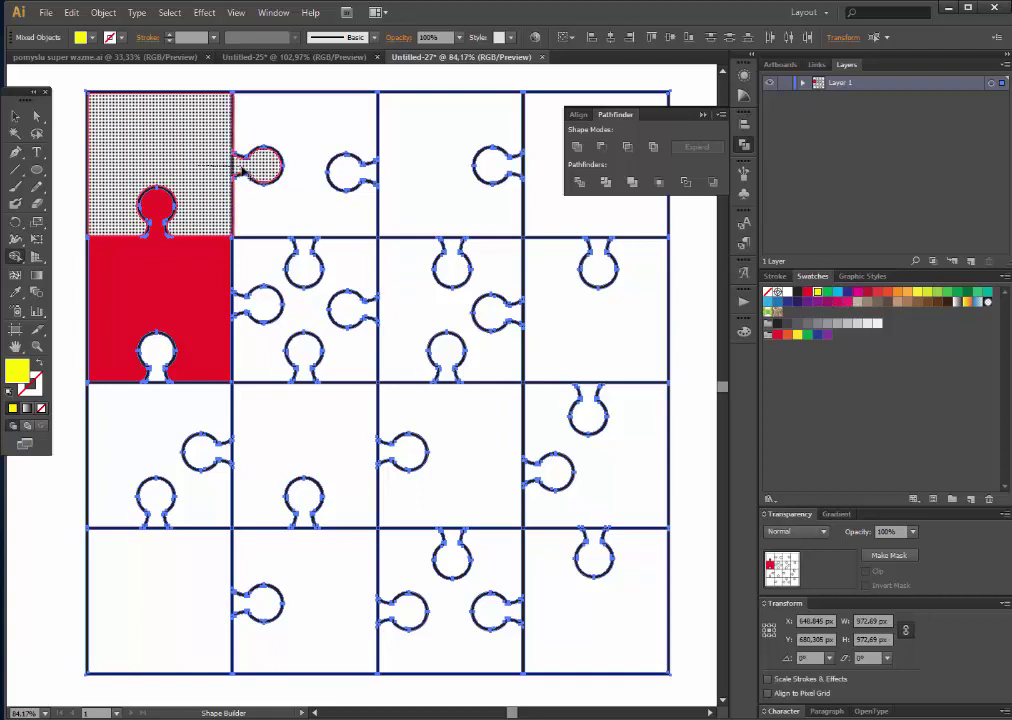
{"action": "left_click_drag", "start_coordinate": [246, 168], "coordinate": [262, 164]}
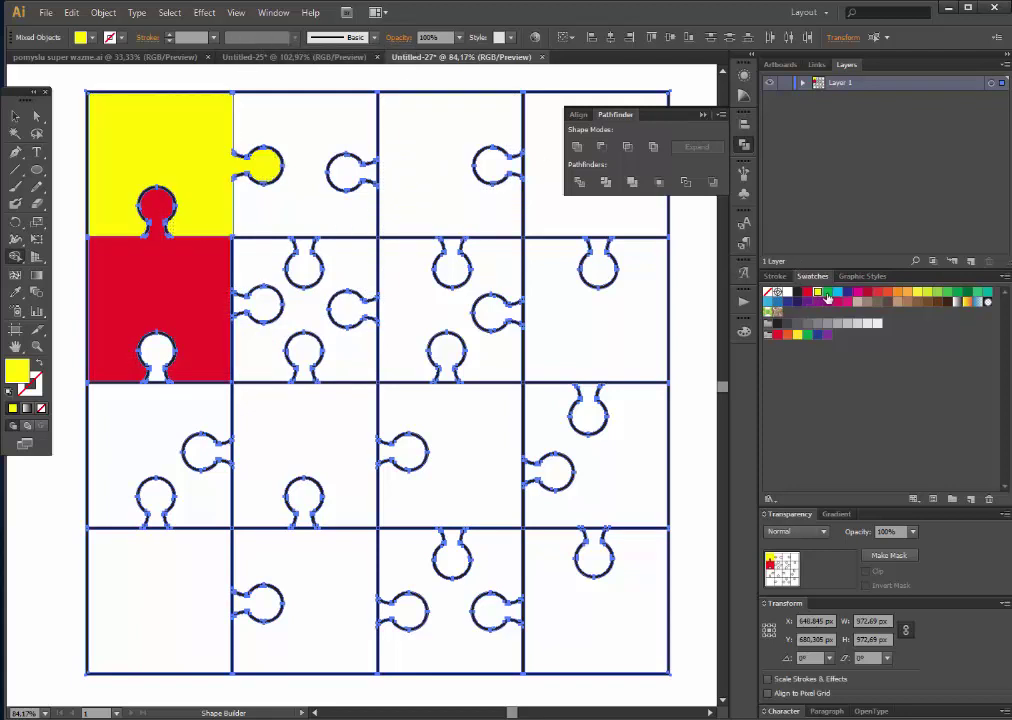
{"action": "left_click", "coordinate": [827, 292]}
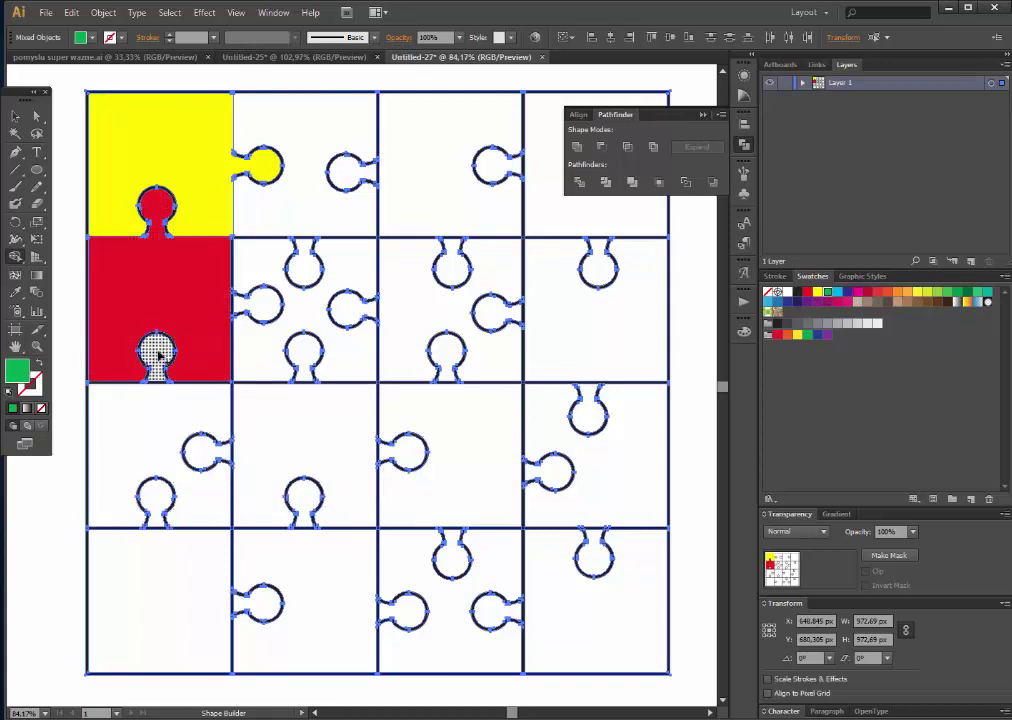
{"action": "left_click_drag", "start_coordinate": [156, 362], "coordinate": [160, 422]}
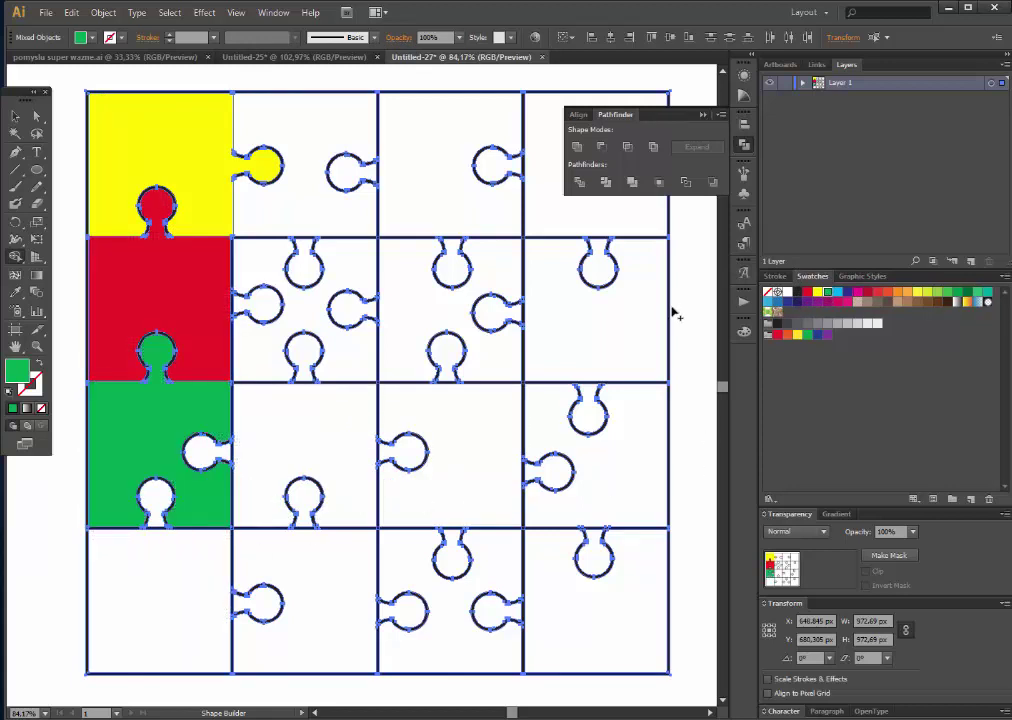
{"action": "left_click", "coordinate": [838, 292]}
{"action": "left_click_drag", "start_coordinate": [157, 565], "coordinate": [157, 510]}
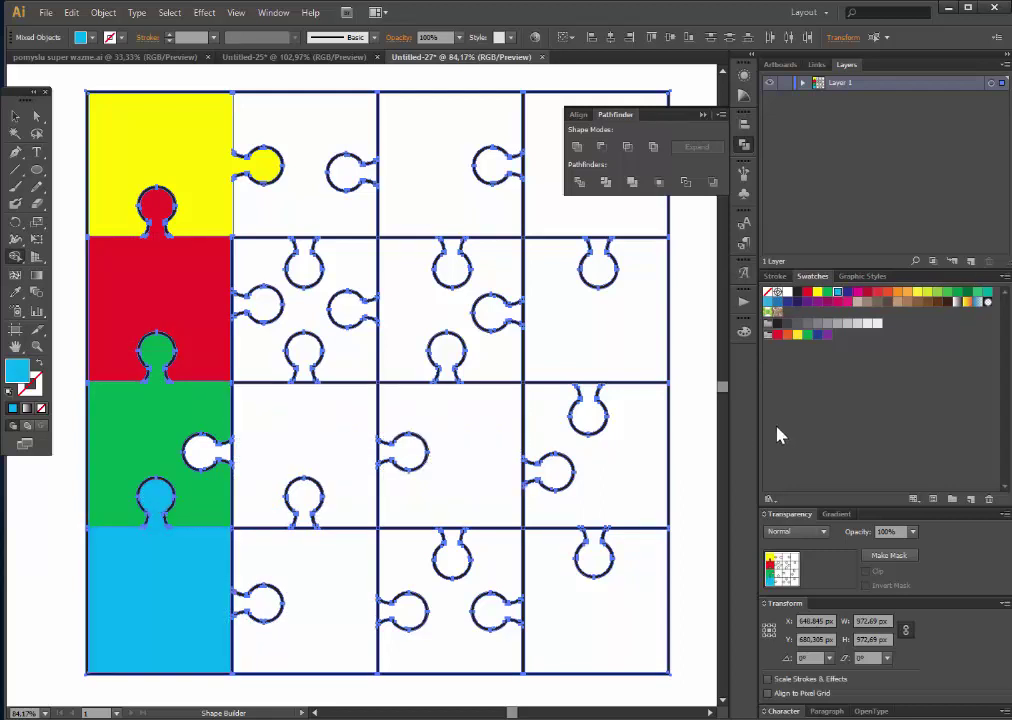
Step: Fill the third-row second piece magenta, top third-column crimson, second-row third-column orange-red
{"action": "left_click", "coordinate": [858, 292]}
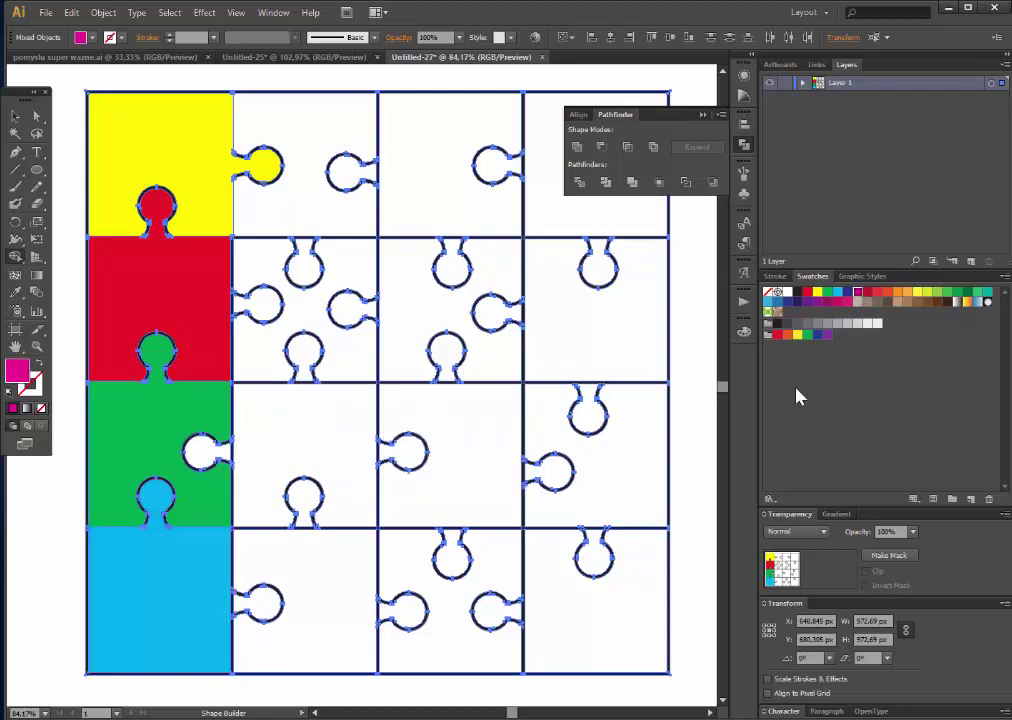
{"action": "left_click_drag", "start_coordinate": [270, 445], "coordinate": [213, 458]}
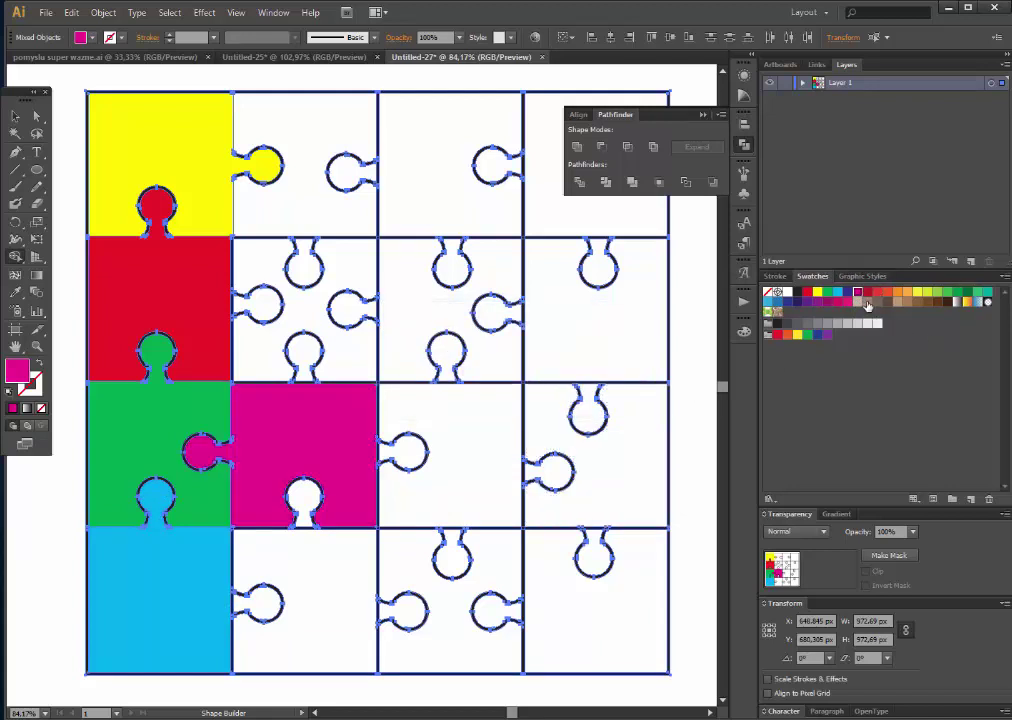
{"action": "left_click", "coordinate": [867, 292]}
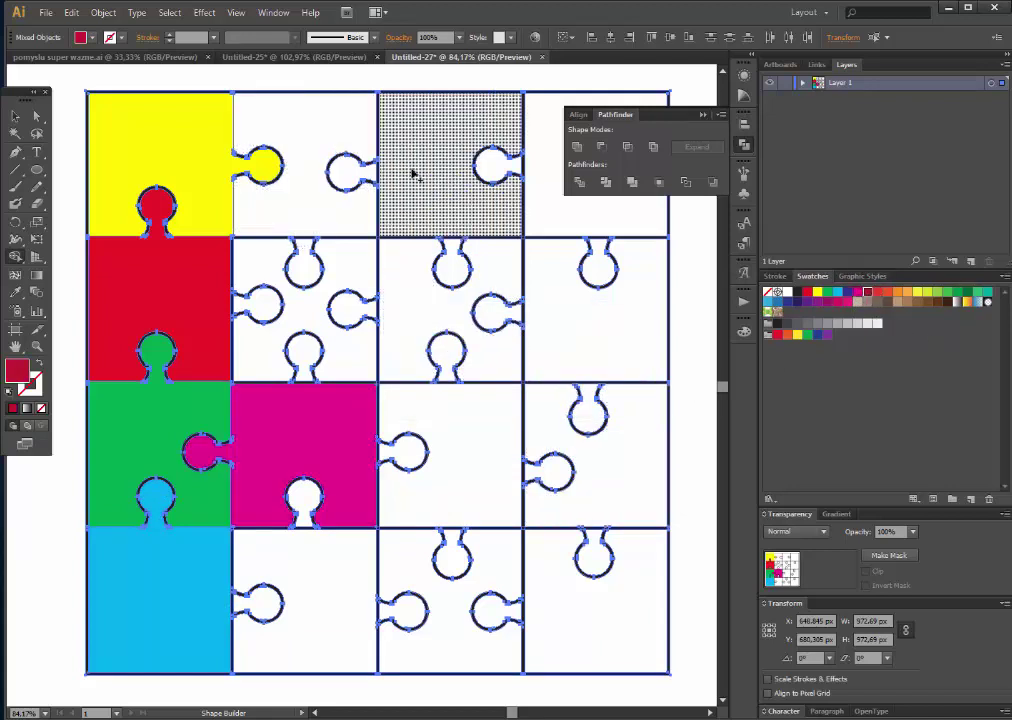
{"action": "left_click_drag", "start_coordinate": [413, 172], "coordinate": [345, 172]}
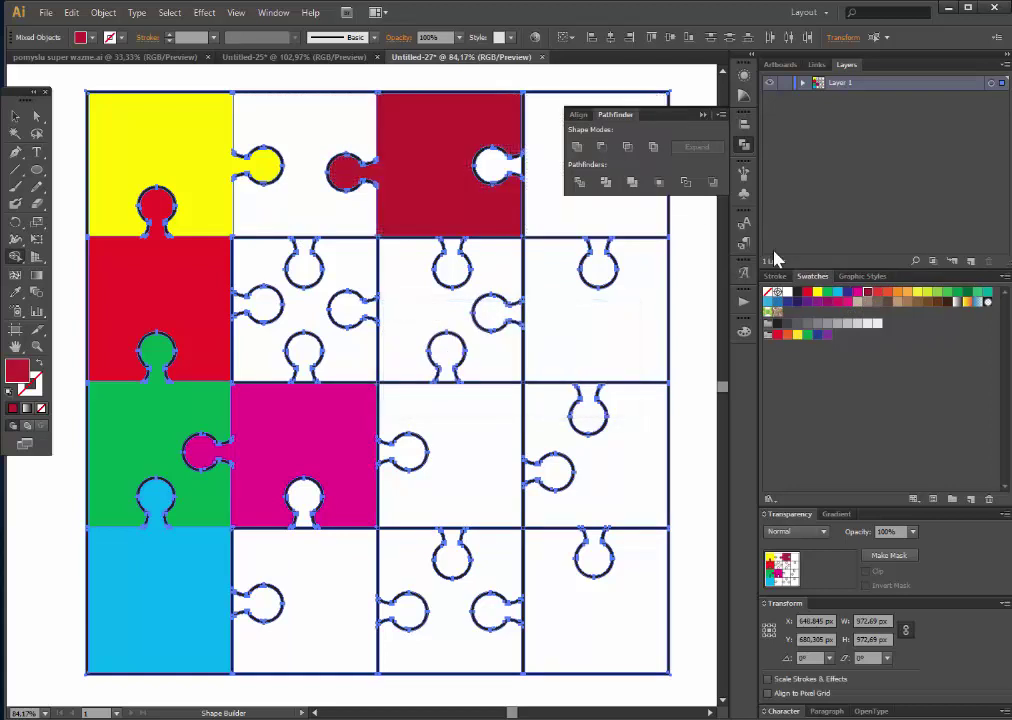
{"action": "left_click", "coordinate": [887, 293]}
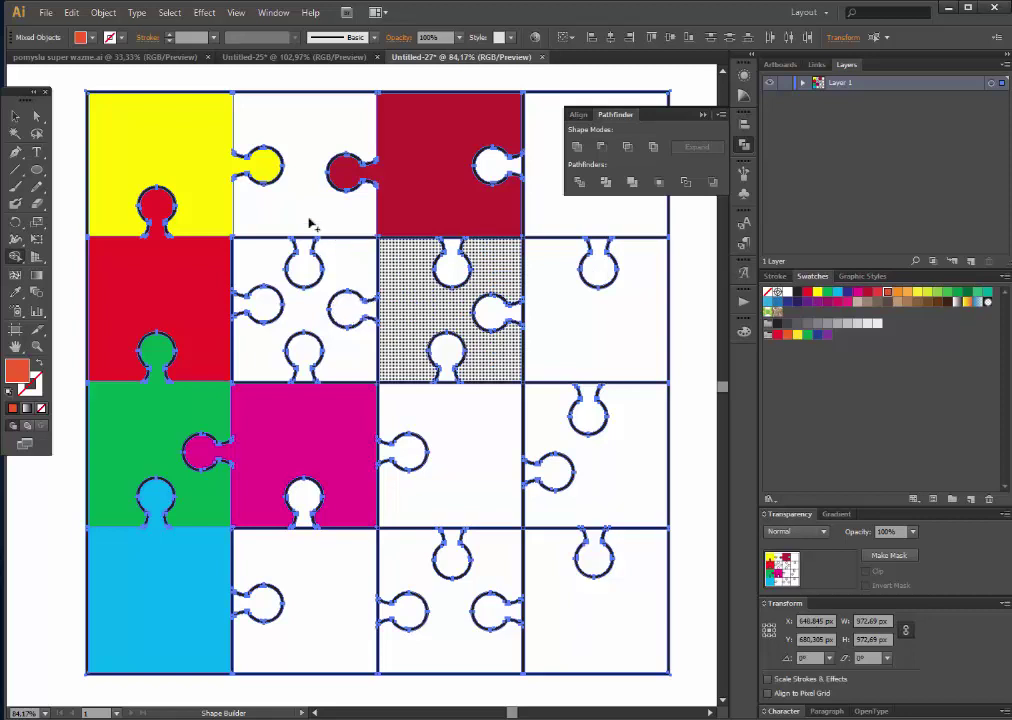
{"action": "left_click_drag", "start_coordinate": [305, 224], "coordinate": [305, 280]}
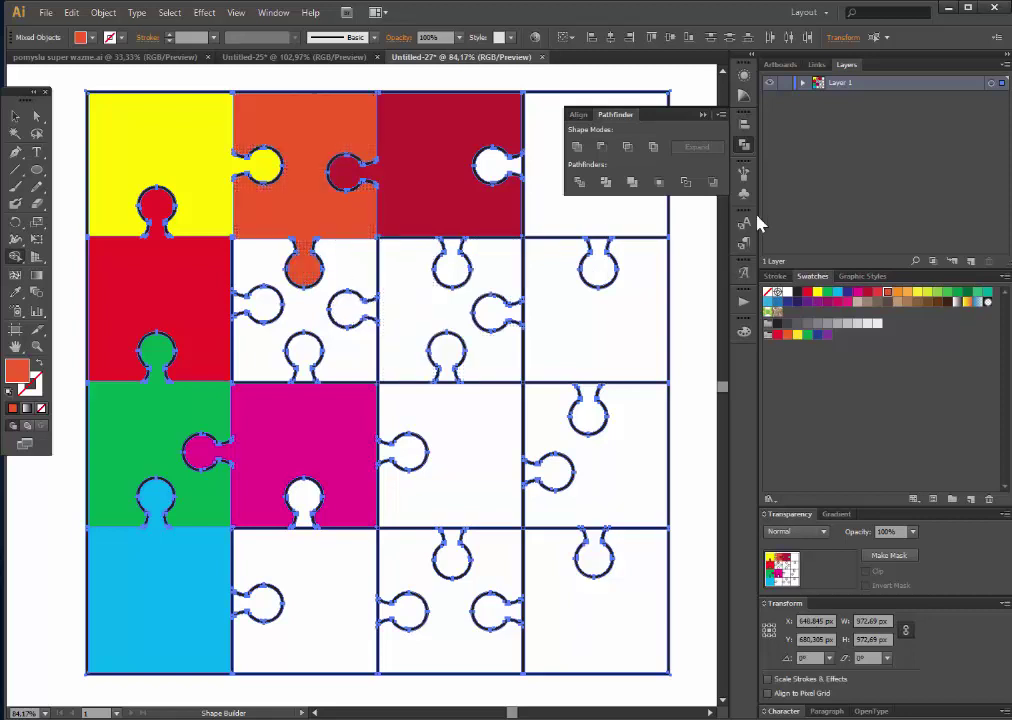
{"action": "left_click", "coordinate": [909, 293]}
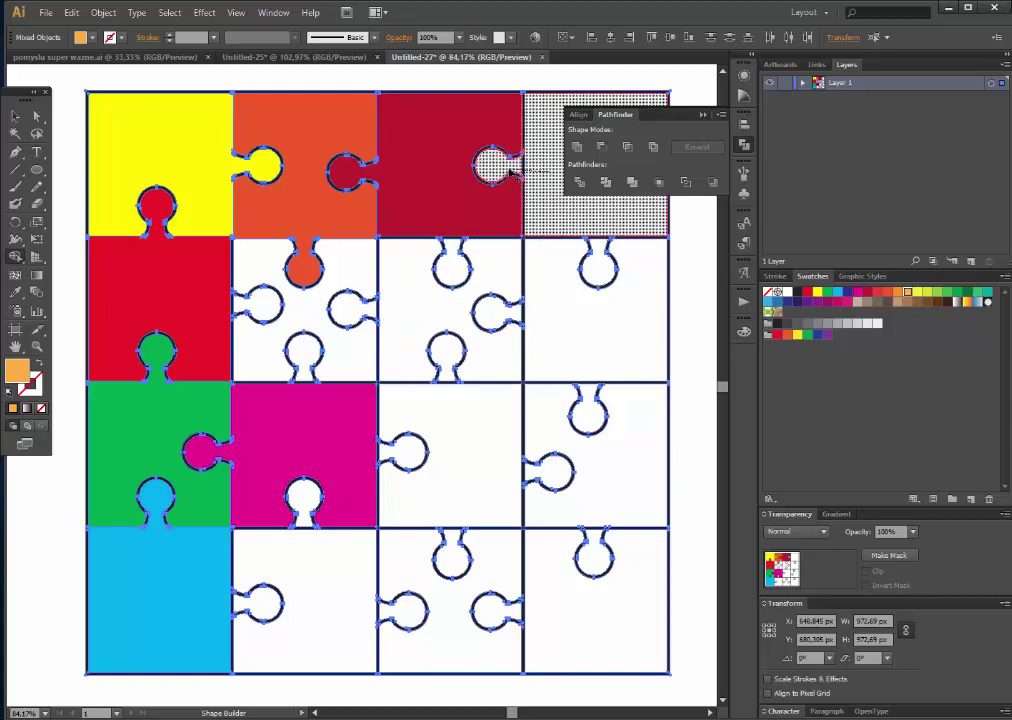
Step: Fill the top-right piece orange, extend the dark-red piece, and colour a piece light green
{"action": "left_click_drag", "start_coordinate": [496, 170], "coordinate": [565, 226]}
{"action": "scroll", "coordinate": [565, 226], "scroll_direction": "up", "scroll_amount": 1}
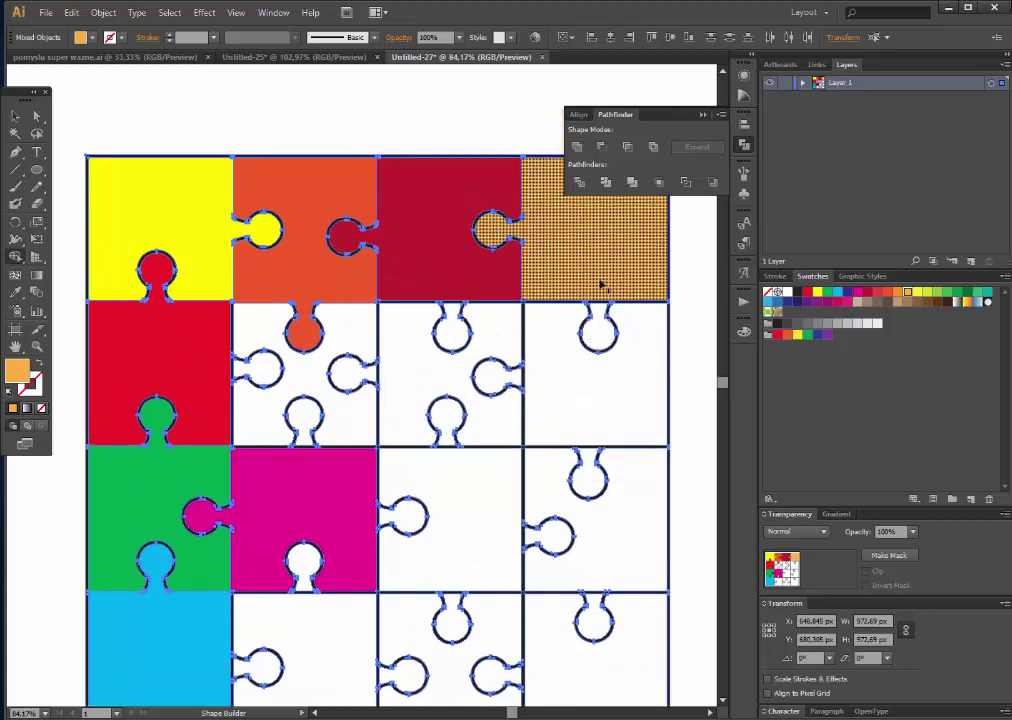
{"action": "left_click", "coordinate": [600, 338]}
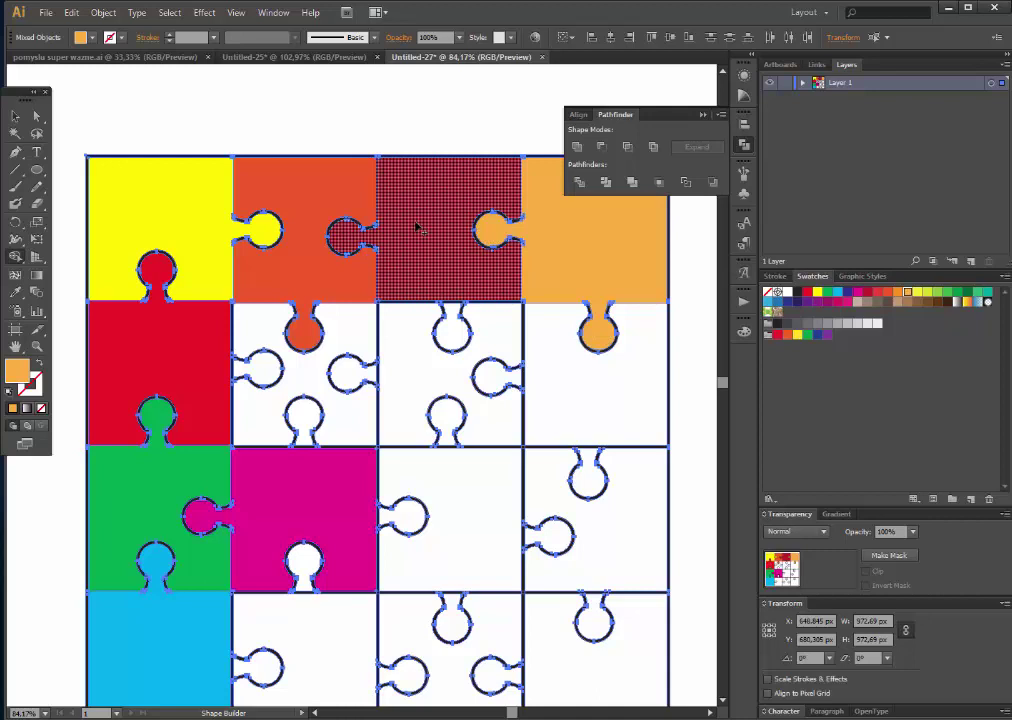
{"action": "left_click", "coordinate": [867, 293]}
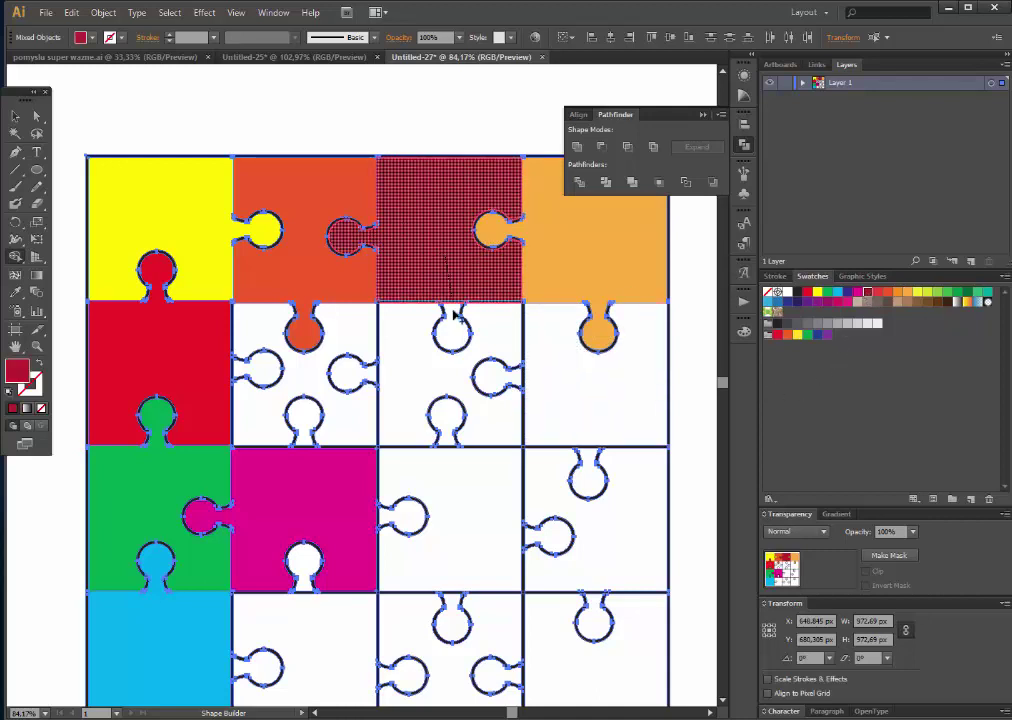
{"action": "left_click_drag", "start_coordinate": [447, 252], "coordinate": [452, 325]}
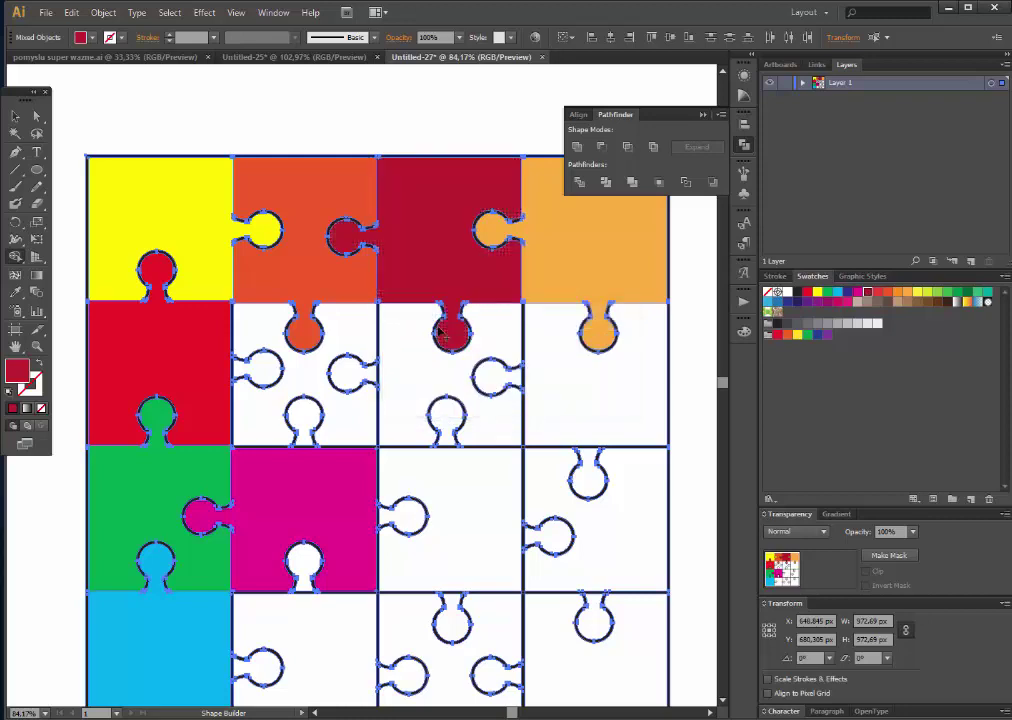
{"action": "left_click", "coordinate": [939, 295]}
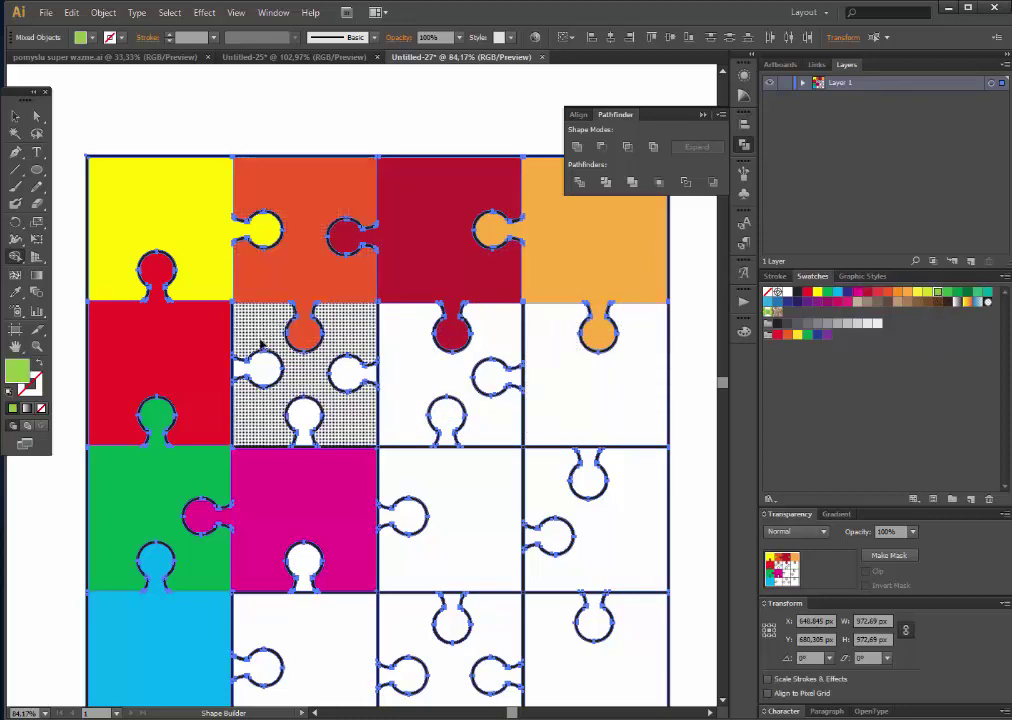
{"action": "left_click", "coordinate": [310, 380]}
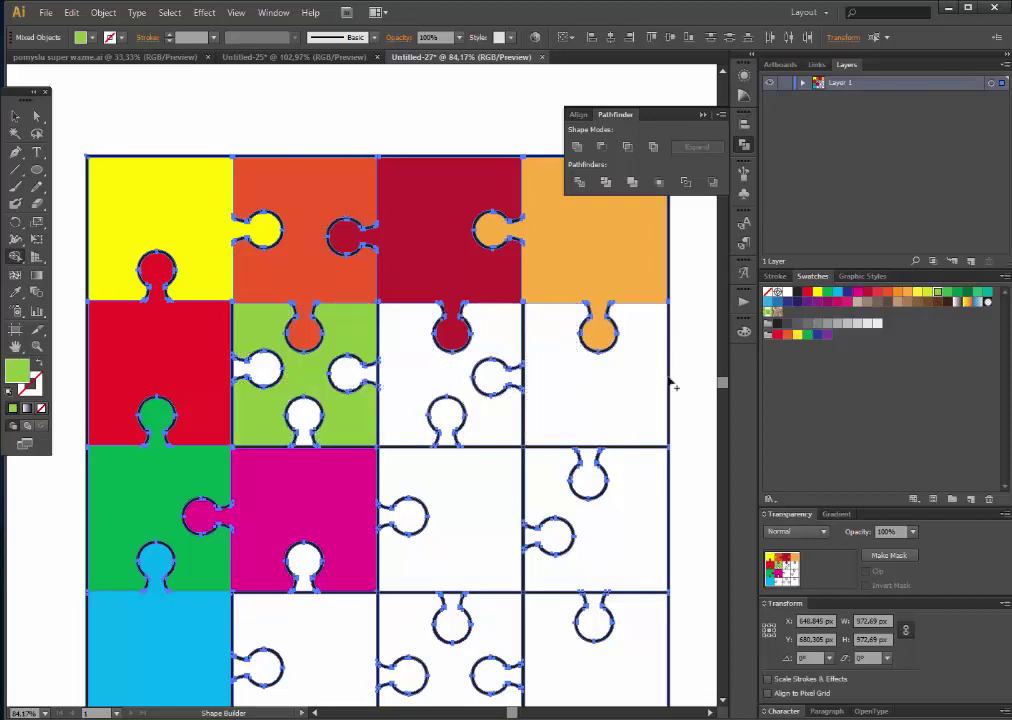
Step: Merge knobs into the magenta and red pieces and fill the second-row right piece green
{"action": "key", "text": "Left"}
{"action": "key", "text": "Left"}
{"action": "key", "text": "Left"}
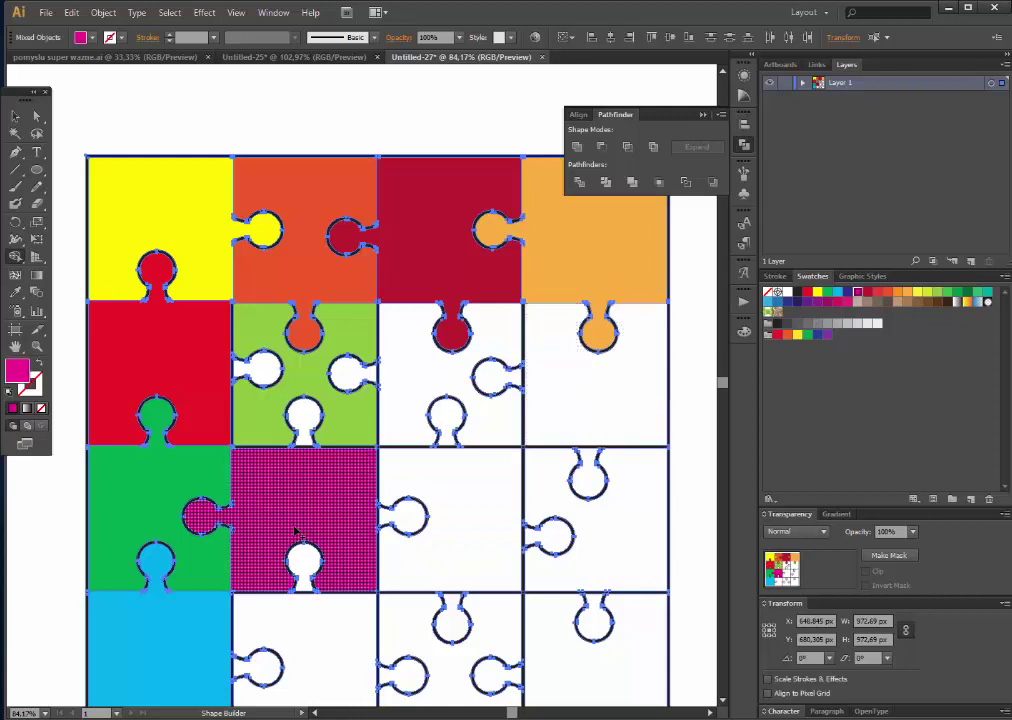
{"action": "left_click_drag", "start_coordinate": [233, 519], "coordinate": [289, 513]}
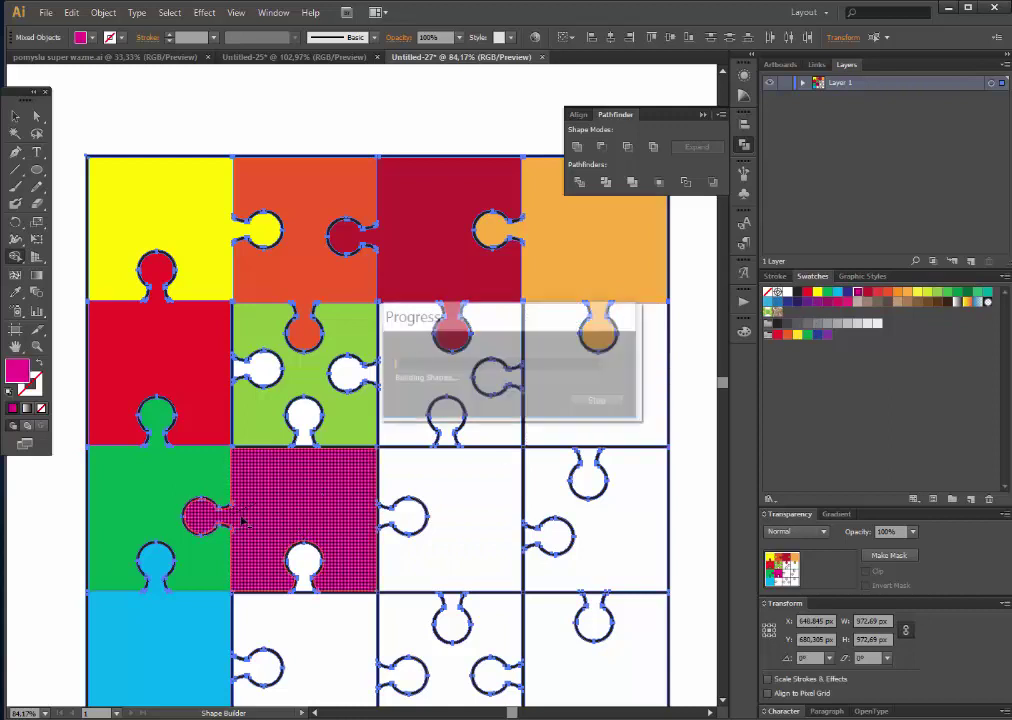
{"action": "left_click", "coordinate": [304, 414]}
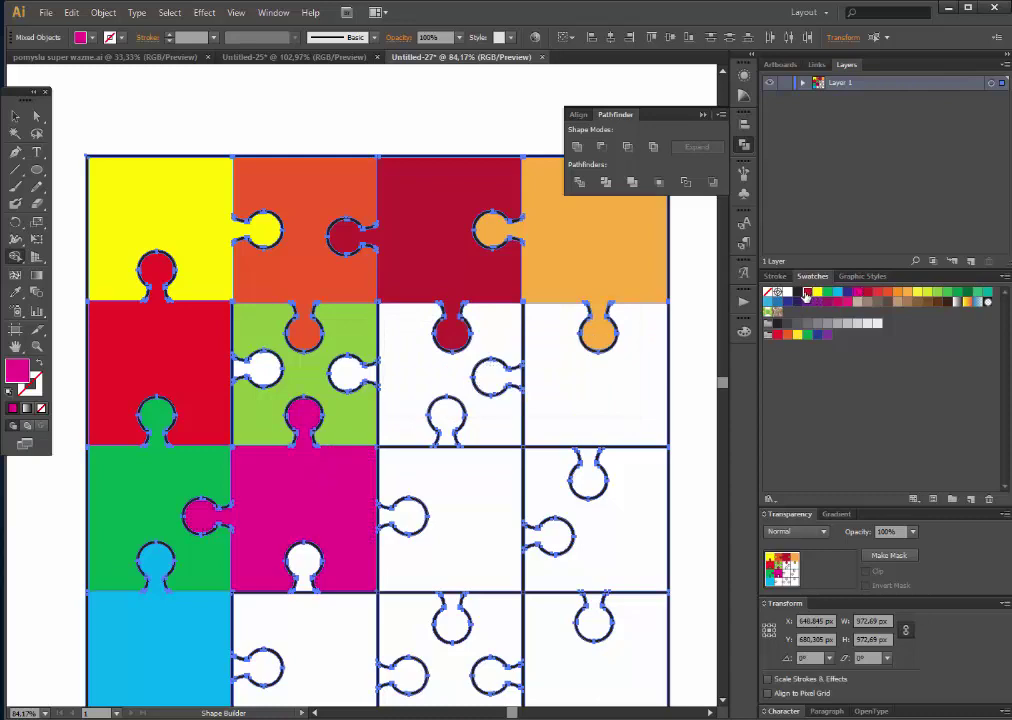
{"action": "left_click", "coordinate": [807, 292]}
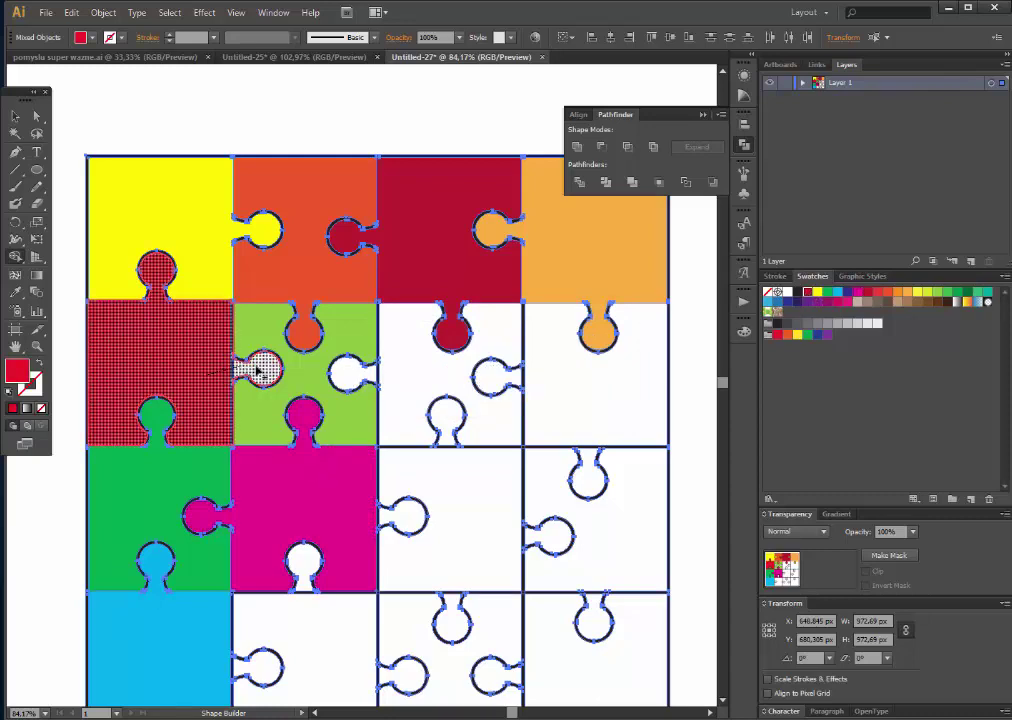
{"action": "left_click_drag", "start_coordinate": [258, 371], "coordinate": [262, 372]}
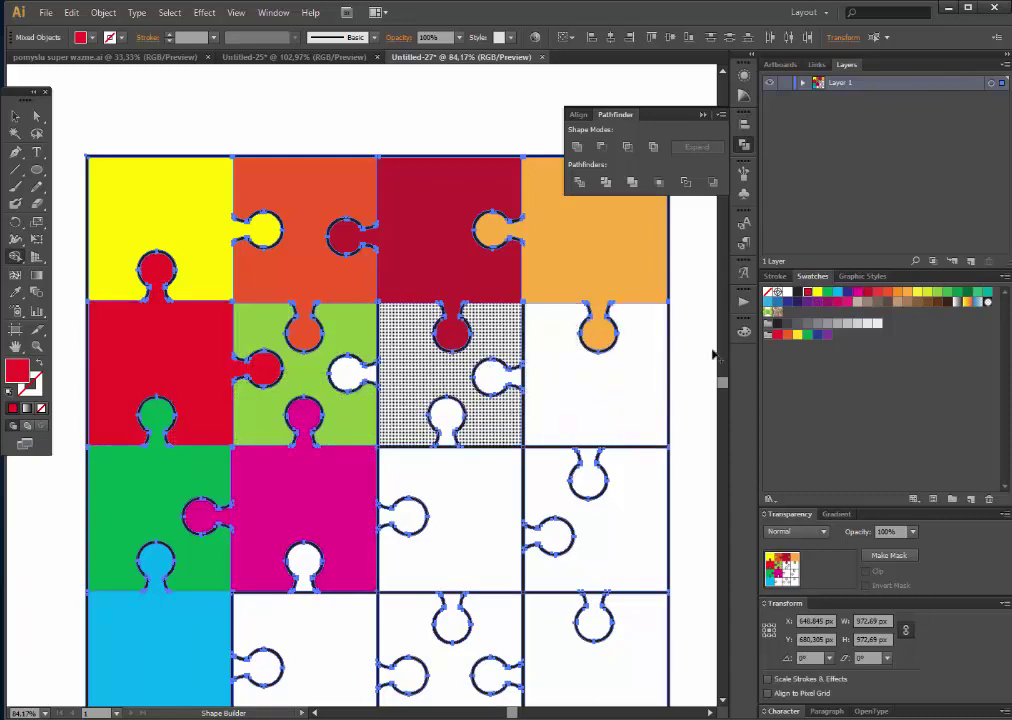
{"action": "left_click", "coordinate": [948, 294]}
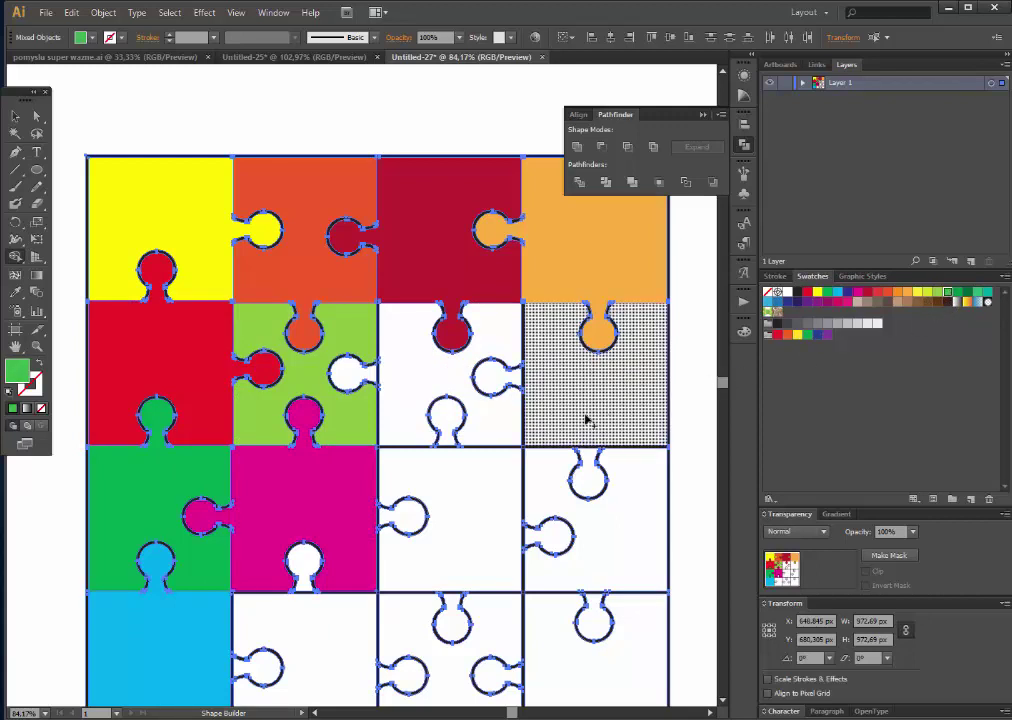
{"action": "left_click_drag", "start_coordinate": [587, 420], "coordinate": [560, 420]}
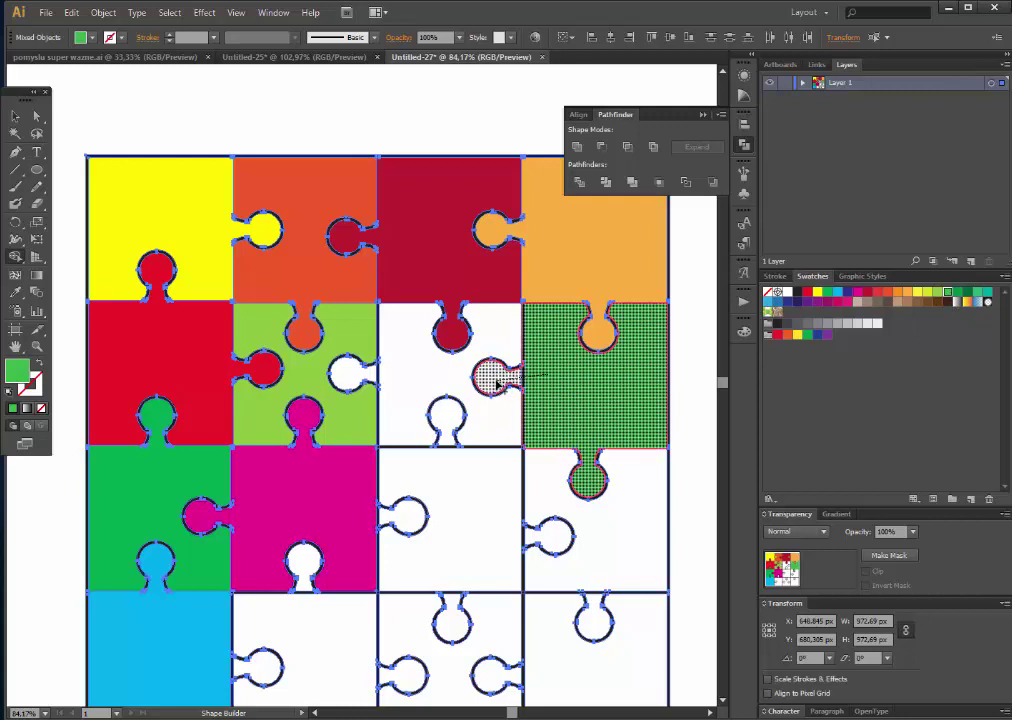
{"action": "left_click_drag", "start_coordinate": [497, 383], "coordinate": [565, 383]}
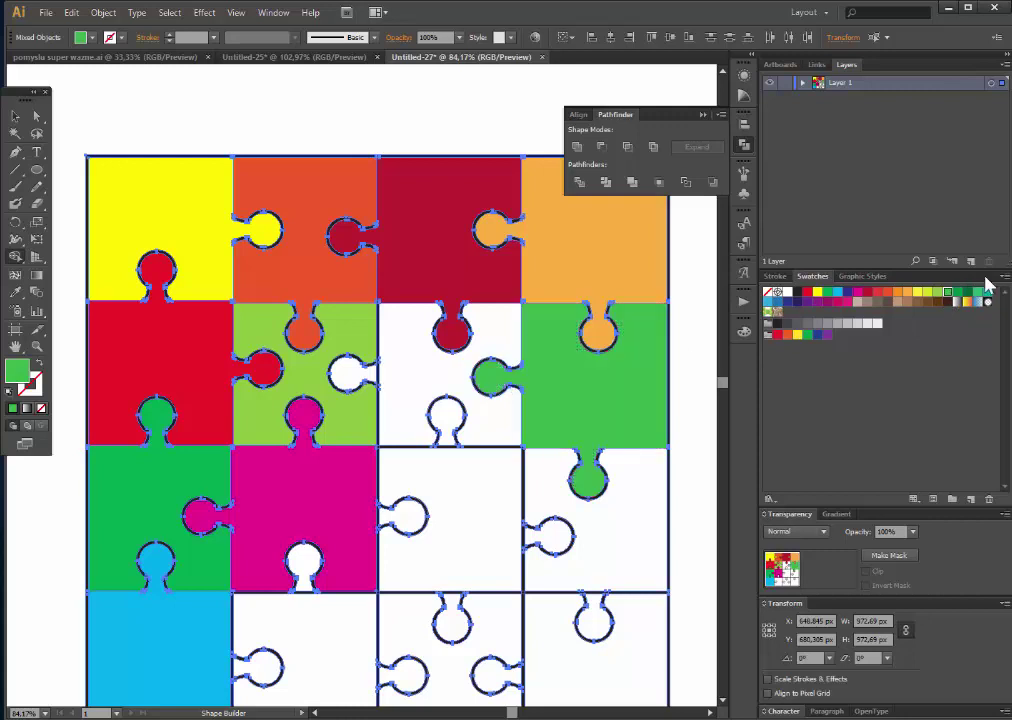
Step: Fill the central piece blue, the third-row middle piece purple, and extend the magenta piece
{"action": "left_click", "coordinate": [779, 301]}
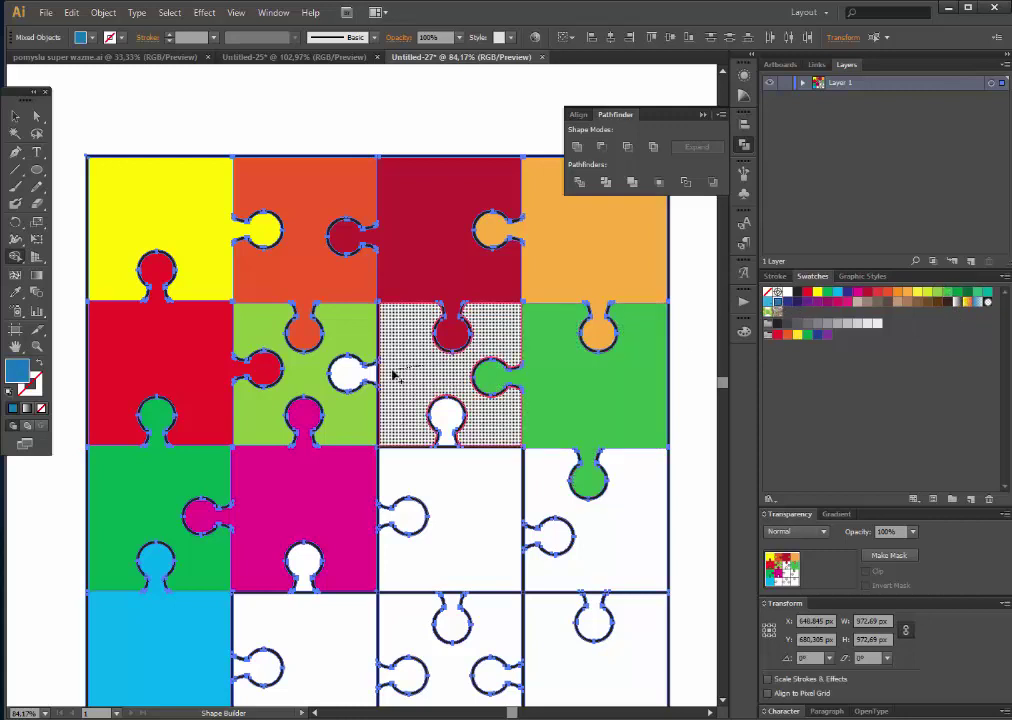
{"action": "left_click_drag", "start_coordinate": [408, 365], "coordinate": [378, 372]}
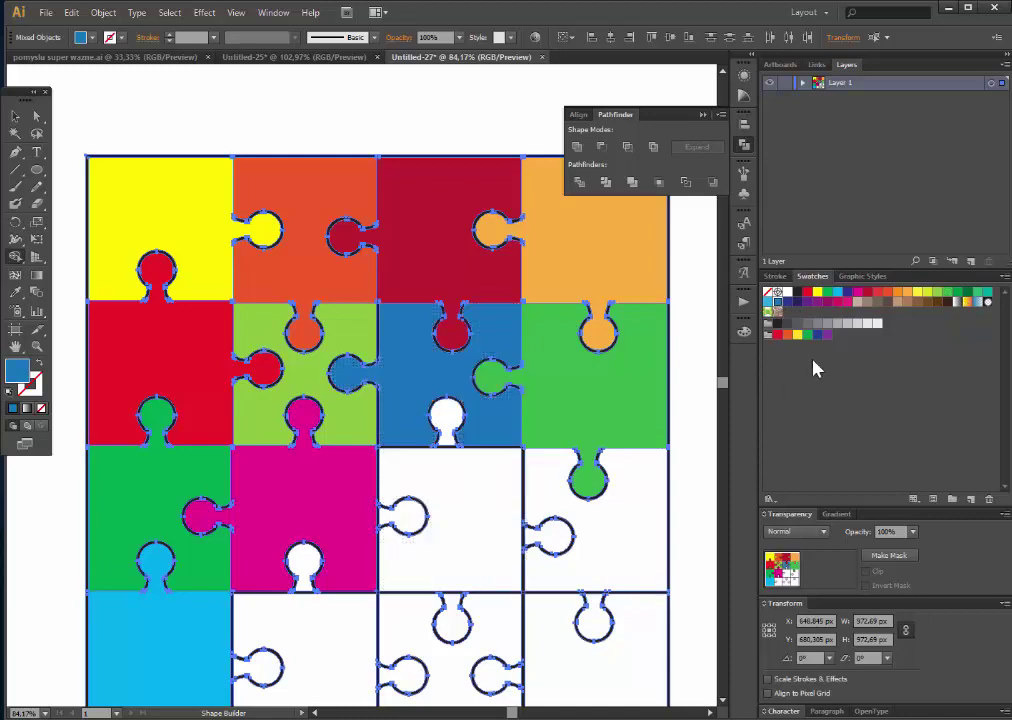
{"action": "left_click", "coordinate": [817, 301]}
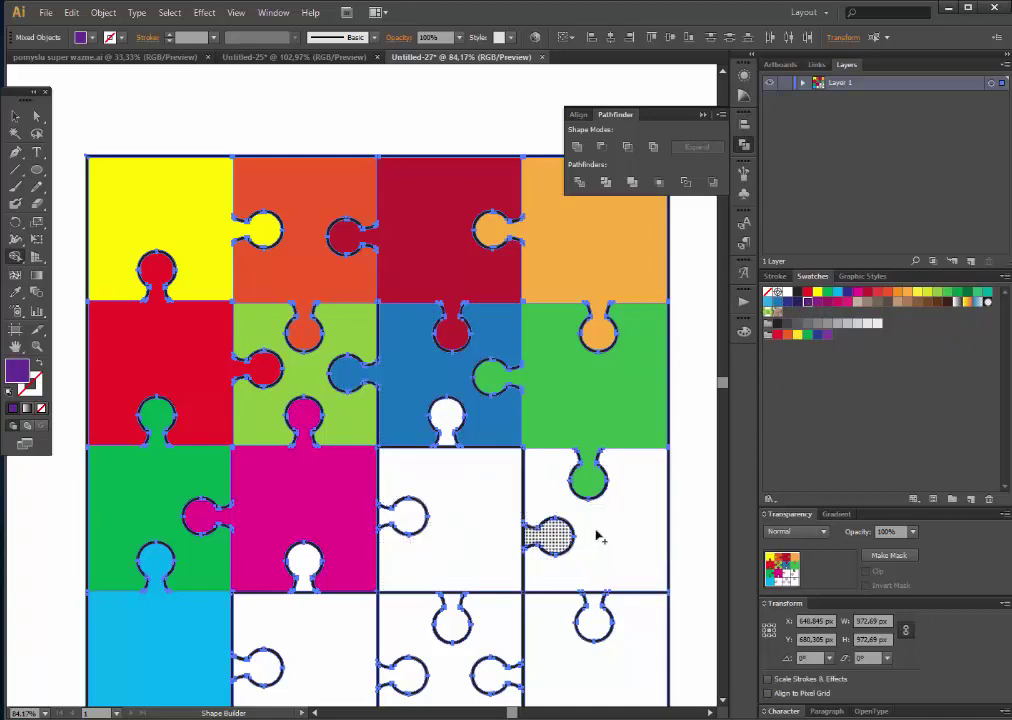
{"action": "left_click_drag", "start_coordinate": [553, 537], "coordinate": [600, 542]}
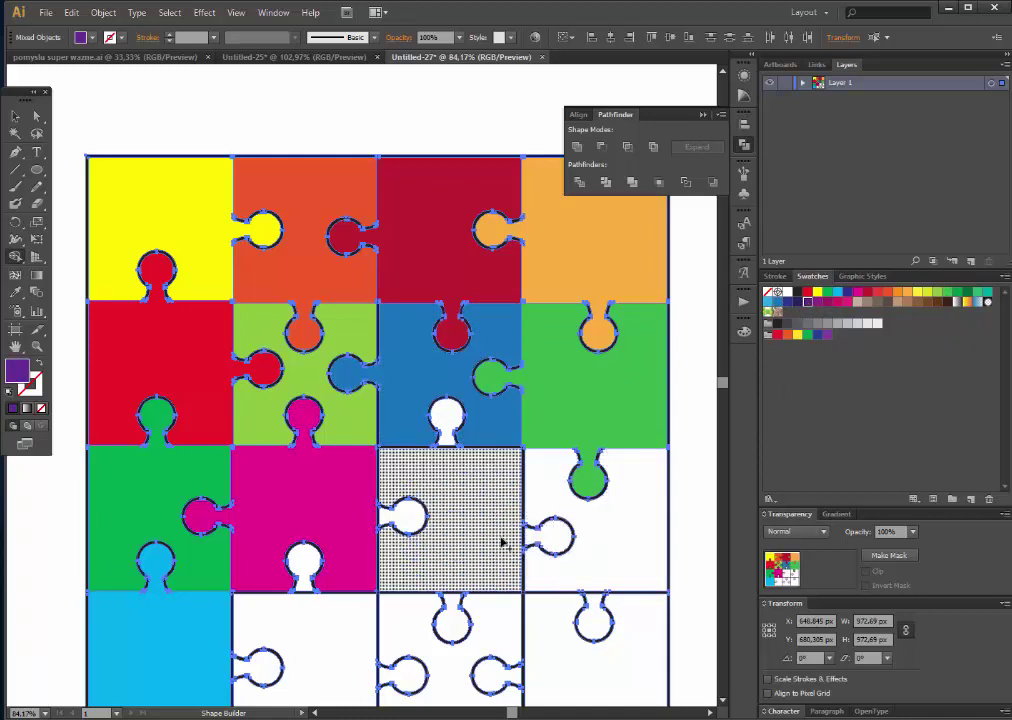
{"action": "mouse_move", "coordinate": [503, 542]}
{"action": "left_mouse_down"}
{"action": "mouse_move", "coordinate": [534, 539]}
{"action": "mouse_move", "coordinate": [542, 571]}
{"action": "left_mouse_up"}
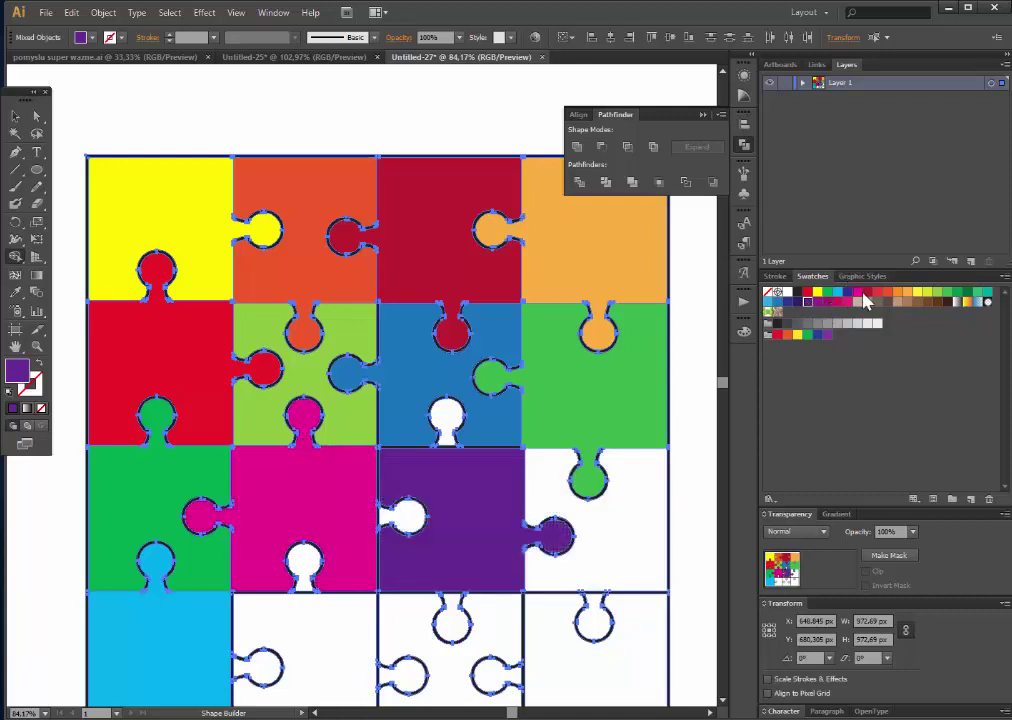
{"action": "left_click", "coordinate": [857, 291]}
{"action": "left_click_drag", "start_coordinate": [343, 515], "coordinate": [405, 517]}
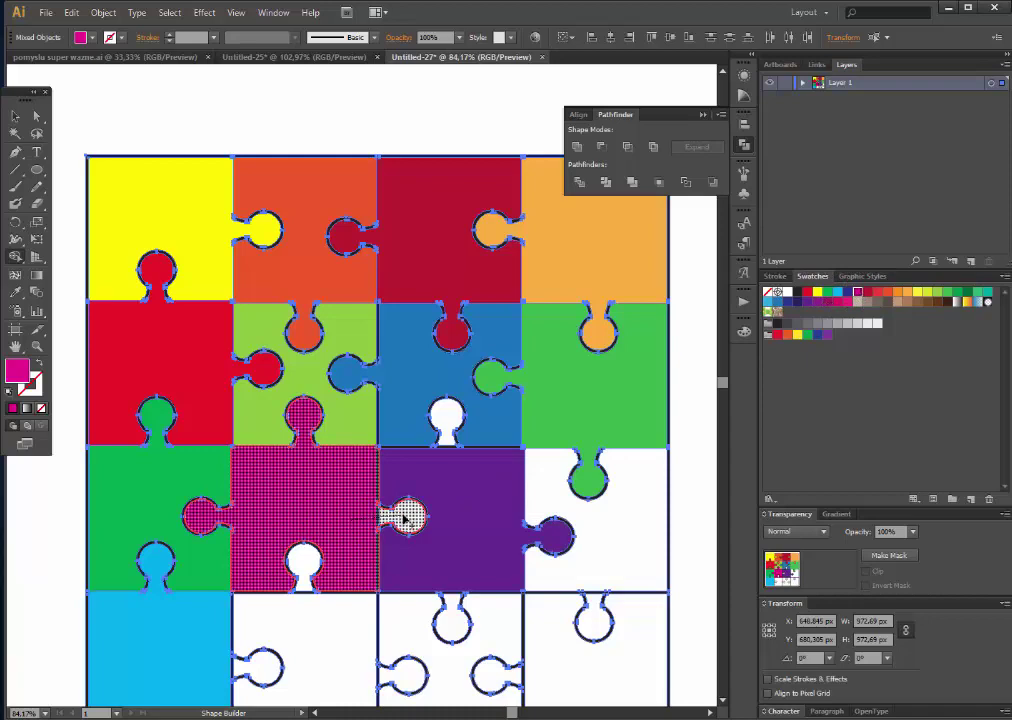
{"action": "scroll", "coordinate": [334, 535], "scroll_direction": "down", "scroll_amount": 4}
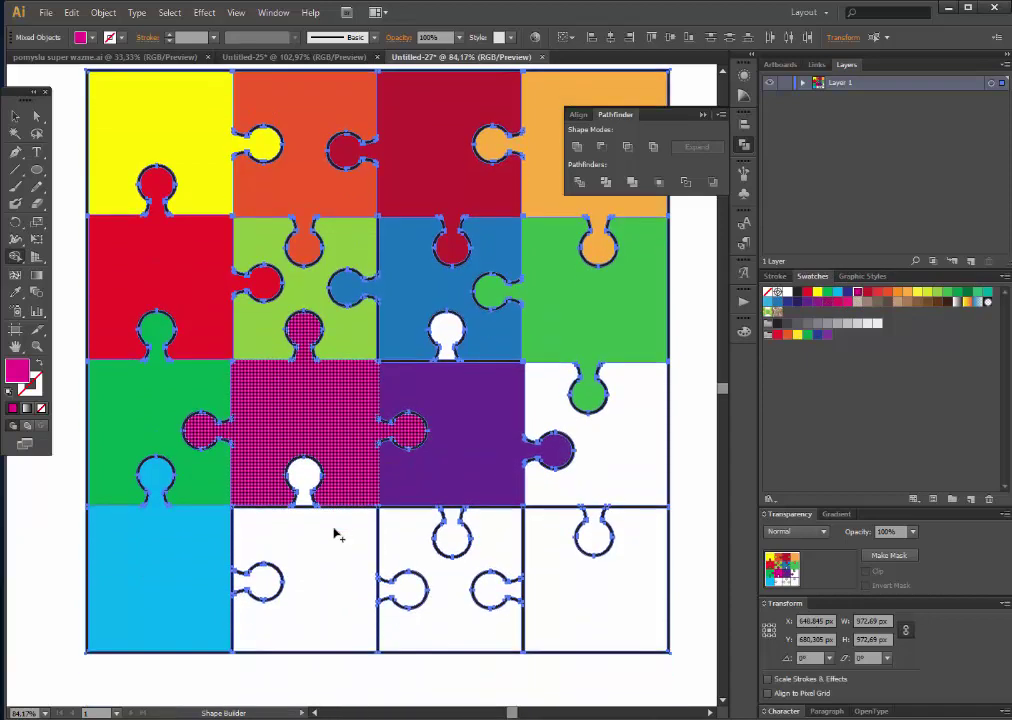
Step: Fill the bottom-row second piece yellow, extend cyan and yellow, recolour the middle piece dark purple
{"action": "left_click", "coordinate": [917, 291]}
{"action": "left_click_drag", "start_coordinate": [313, 541], "coordinate": [305, 475]}
{"action": "left_click", "coordinate": [838, 292]}
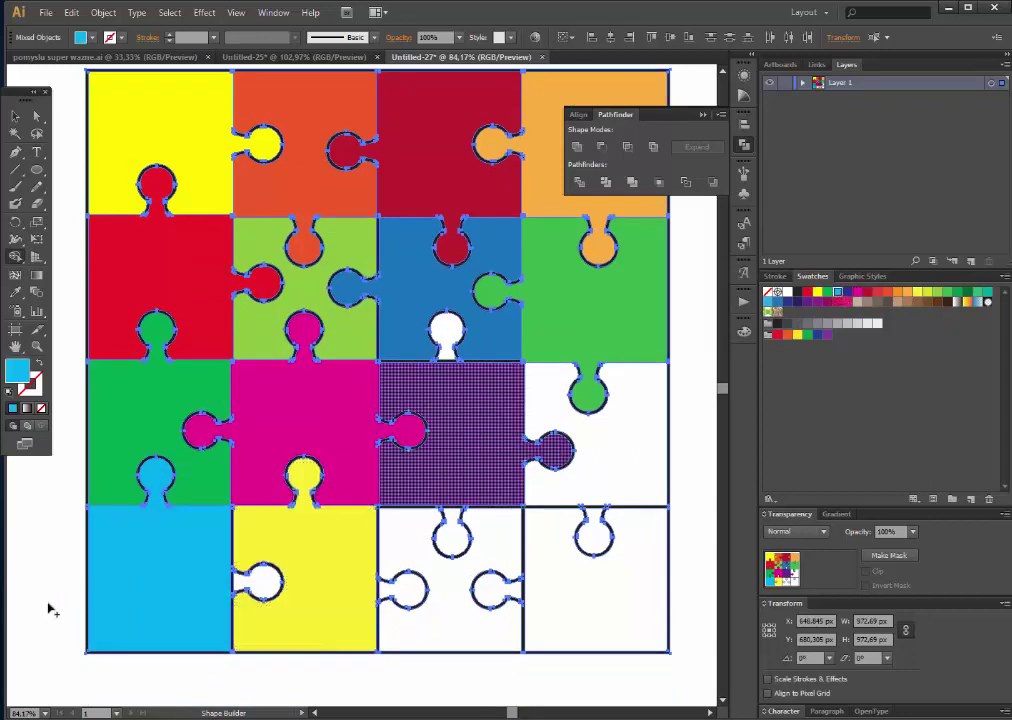
{"action": "left_click_drag", "start_coordinate": [160, 583], "coordinate": [262, 583]}
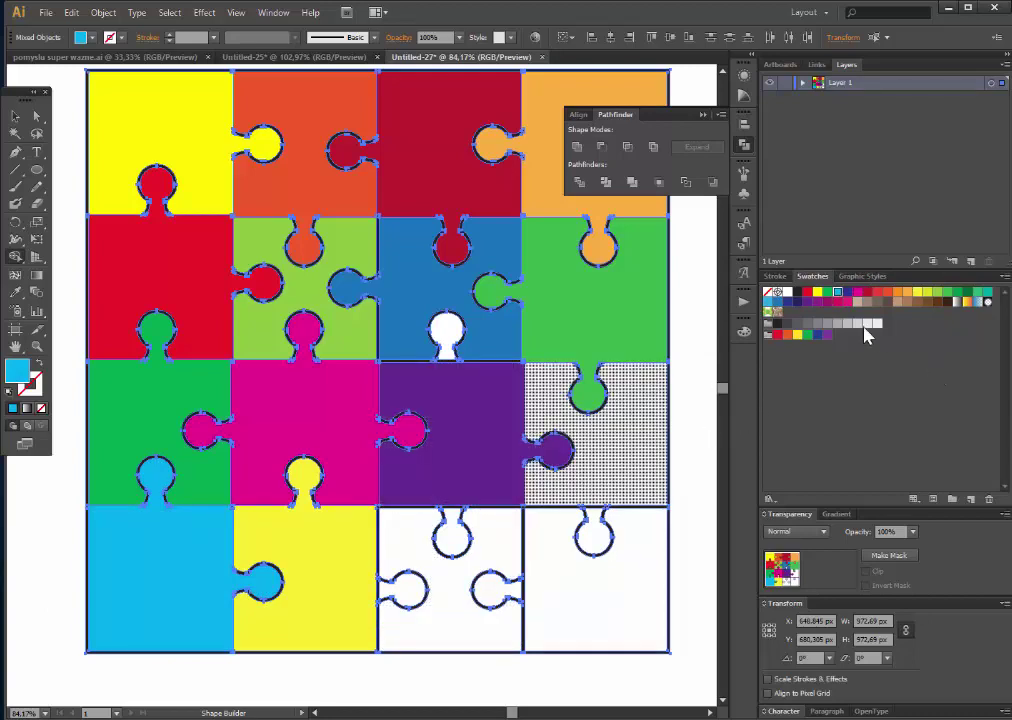
{"action": "left_click", "coordinate": [918, 292]}
{"action": "left_click_drag", "start_coordinate": [345, 618], "coordinate": [407, 590]}
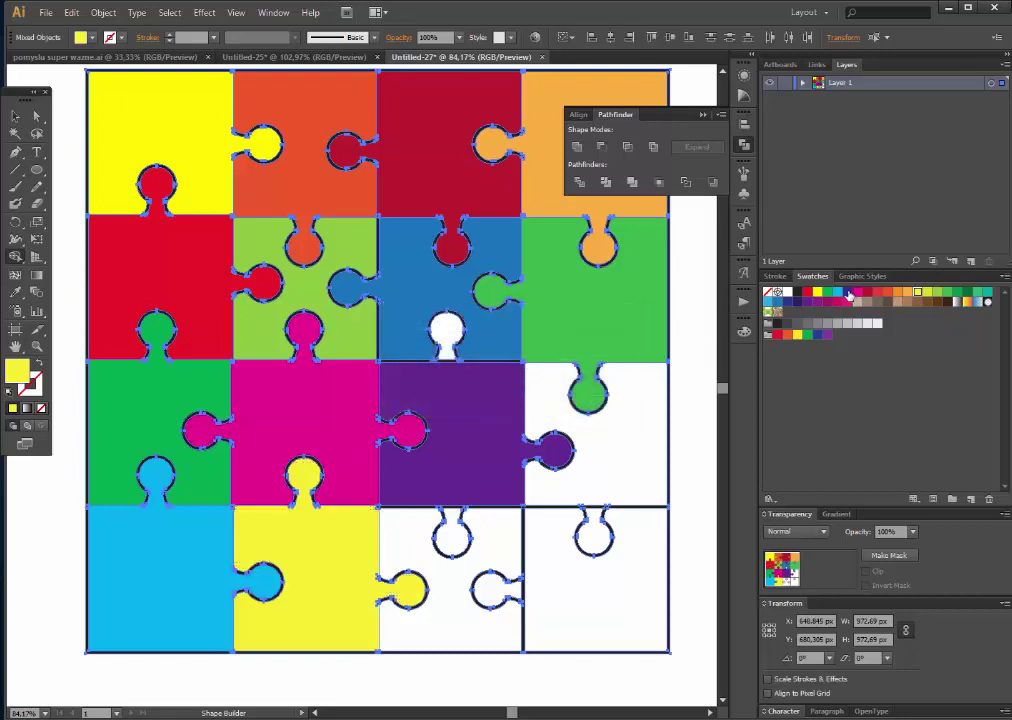
{"action": "left_click", "coordinate": [847, 292]}
{"action": "mouse_move", "coordinate": [453, 538]}
{"action": "left_mouse_down"}
{"action": "mouse_move", "coordinate": [430, 402]}
{"action": "mouse_move", "coordinate": [450, 390]}
{"action": "left_mouse_up"}
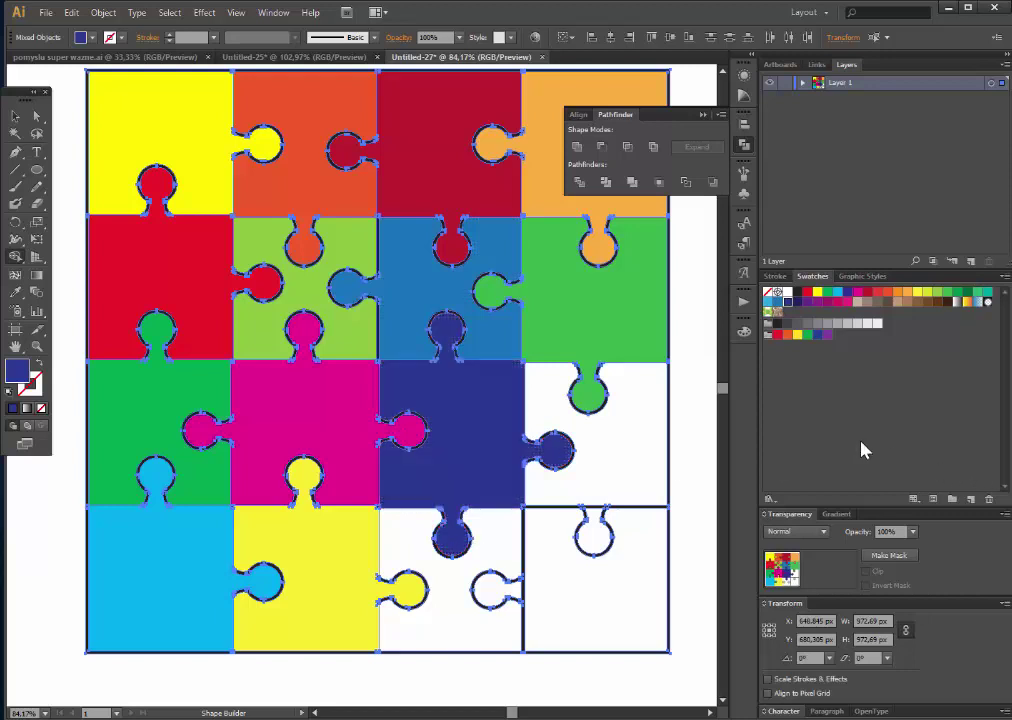
Step: Fill the third-row right piece magenta, bottom-row third piece cyan, and bottom-right piece orange
{"action": "left_click", "coordinate": [847, 301]}
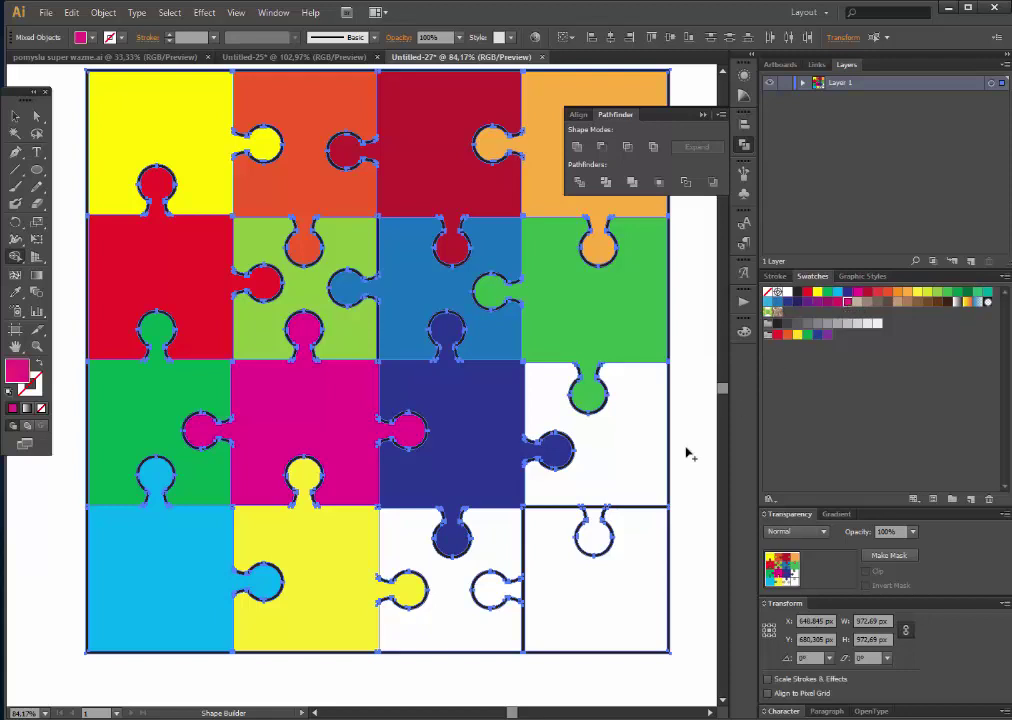
{"action": "left_click_drag", "start_coordinate": [603, 472], "coordinate": [597, 524]}
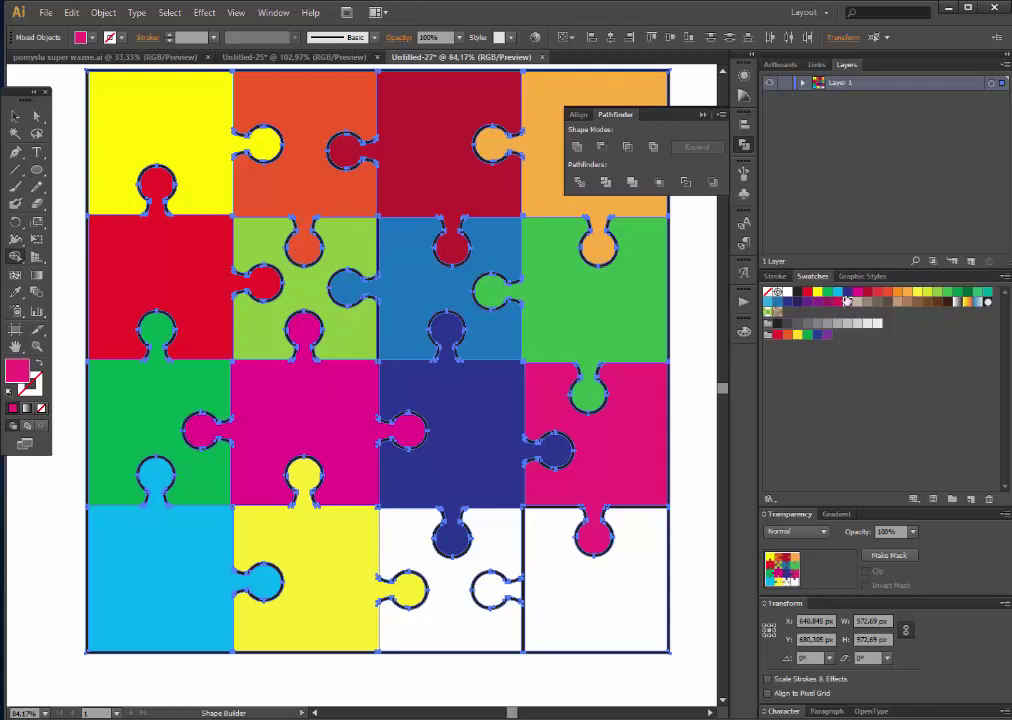
{"action": "left_click", "coordinate": [772, 301]}
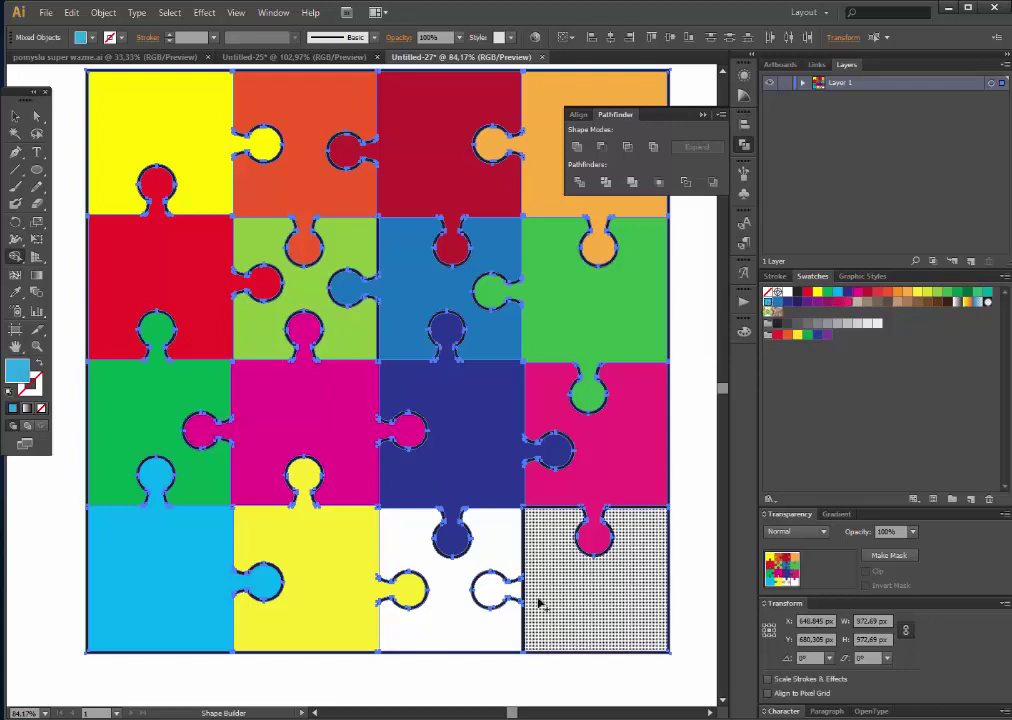
{"action": "left_click", "coordinate": [523, 601]}
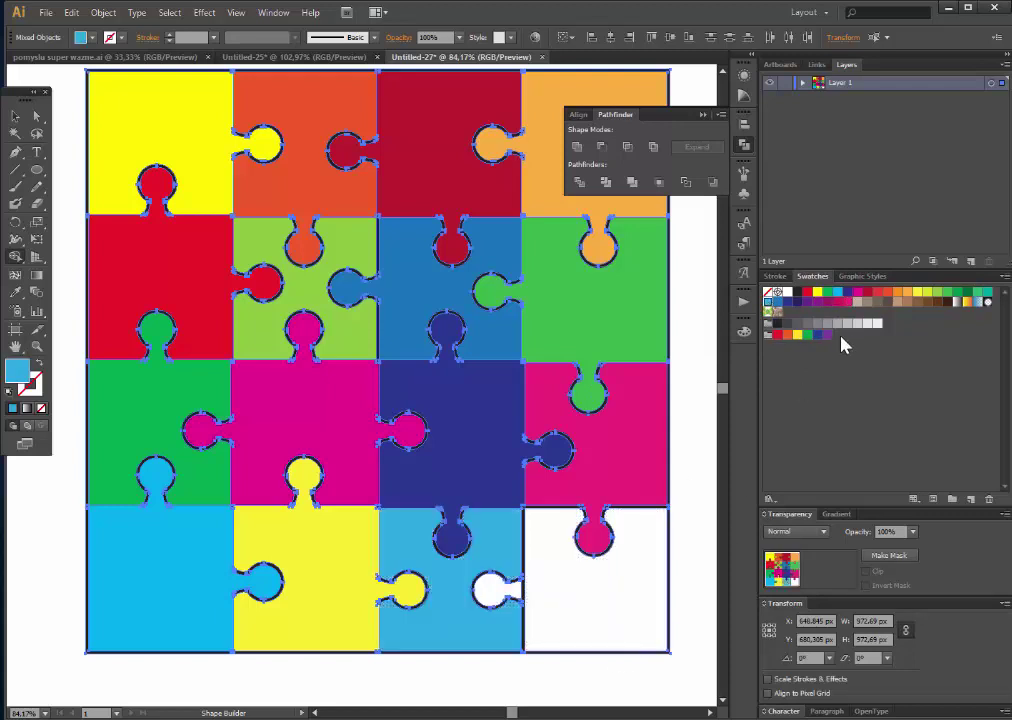
{"action": "left_click", "coordinate": [896, 294]}
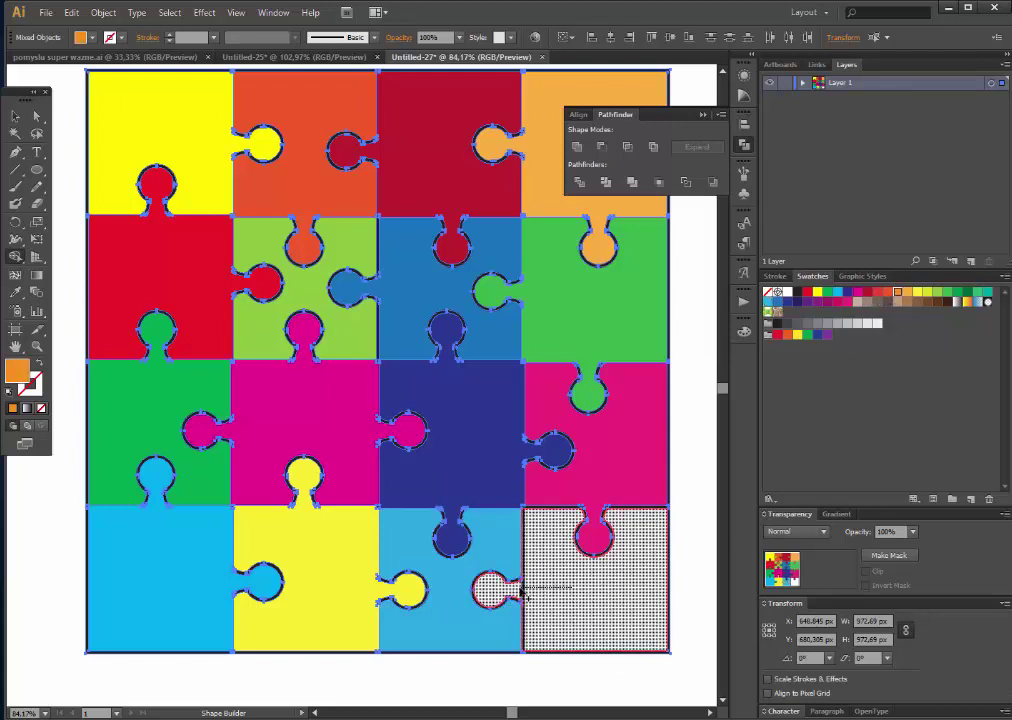
{"action": "left_click", "coordinate": [551, 640]}
{"action": "left_click", "coordinate": [36, 116]}
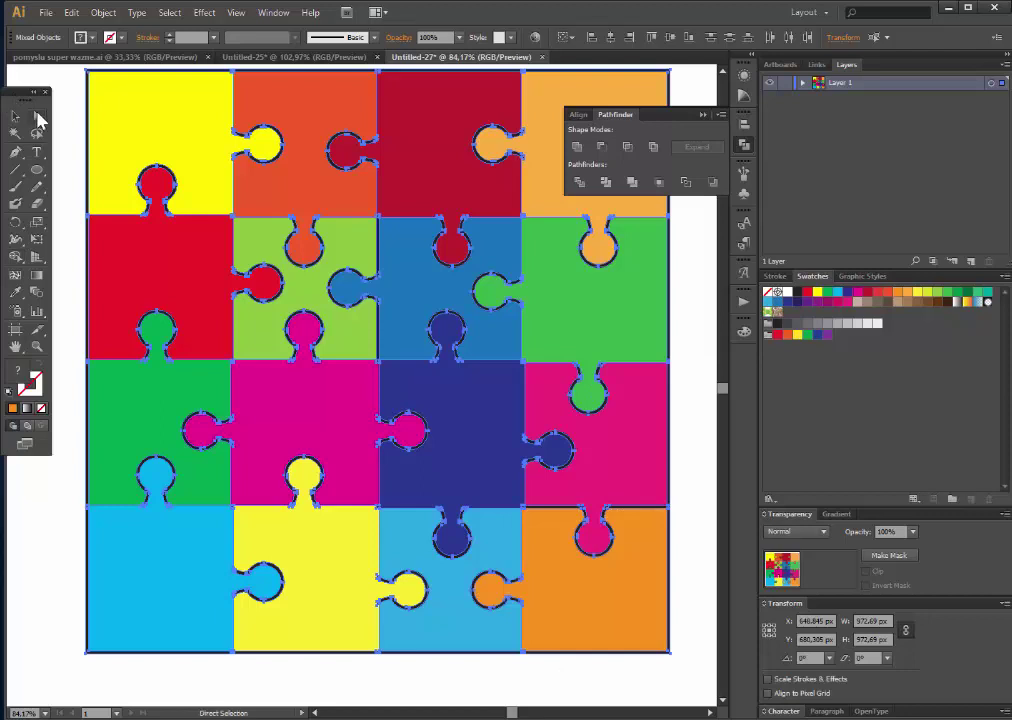
{"action": "left_click", "coordinate": [84, 280]}
Step: Expand Layer 1 and its group in the Layers panel to show the sub-groups
{"action": "scroll", "coordinate": [397, 524], "scroll_direction": "up", "scroll_amount": 2}
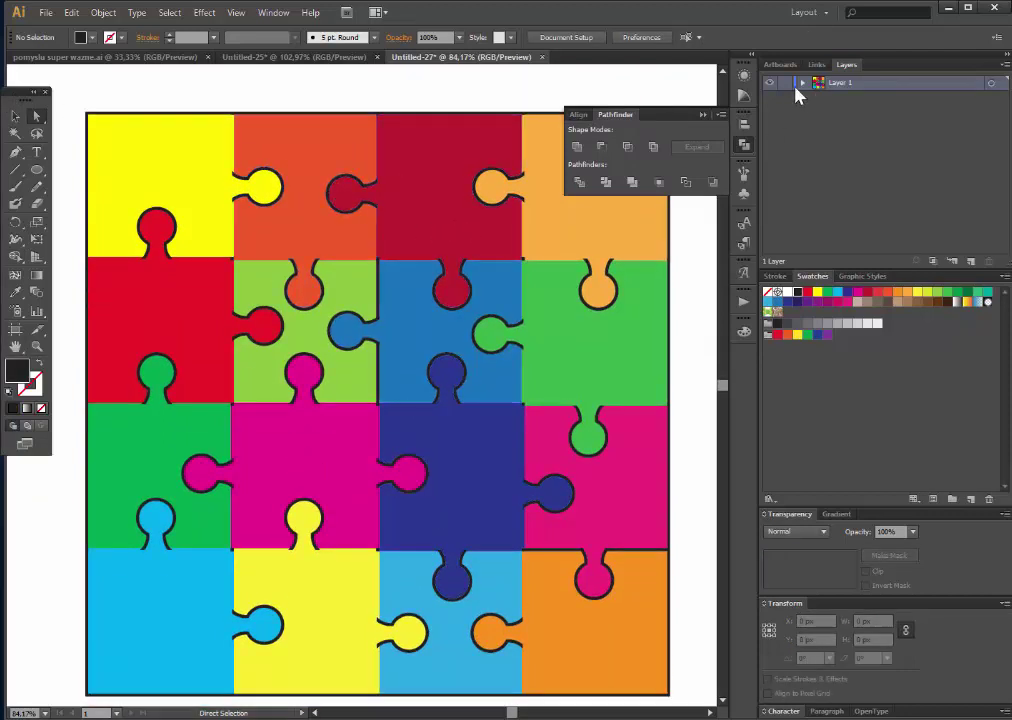
{"action": "left_click", "coordinate": [805, 83]}
{"action": "scroll", "coordinate": [790, 118], "scroll_direction": "down", "scroll_amount": 2}
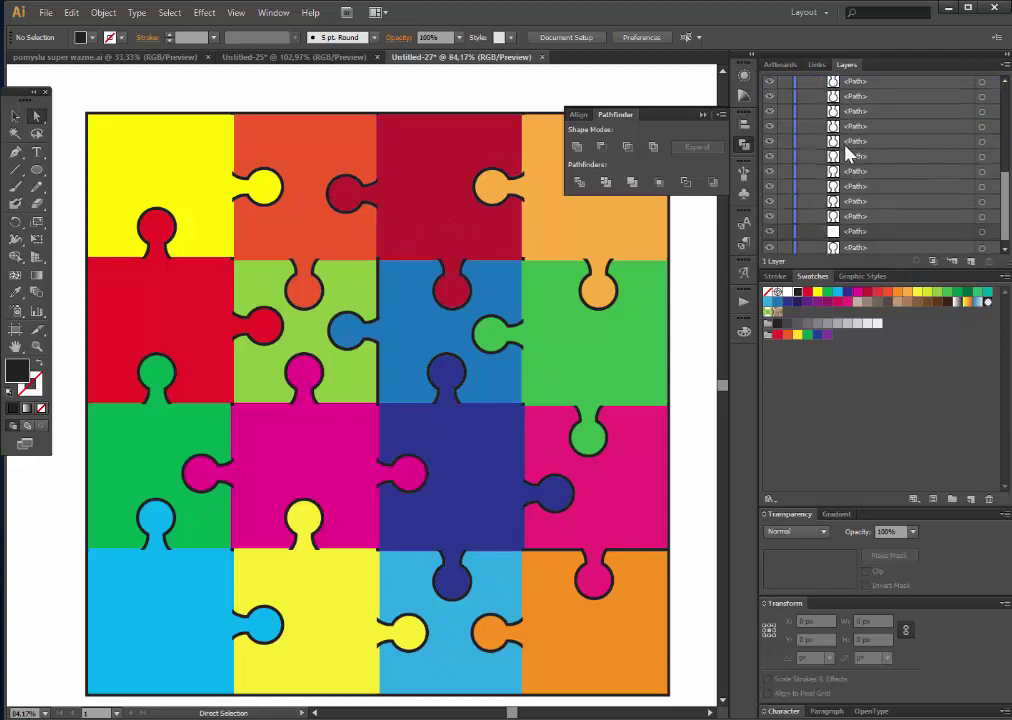
{"action": "scroll", "coordinate": [846, 150], "scroll_direction": "down", "scroll_amount": 3}
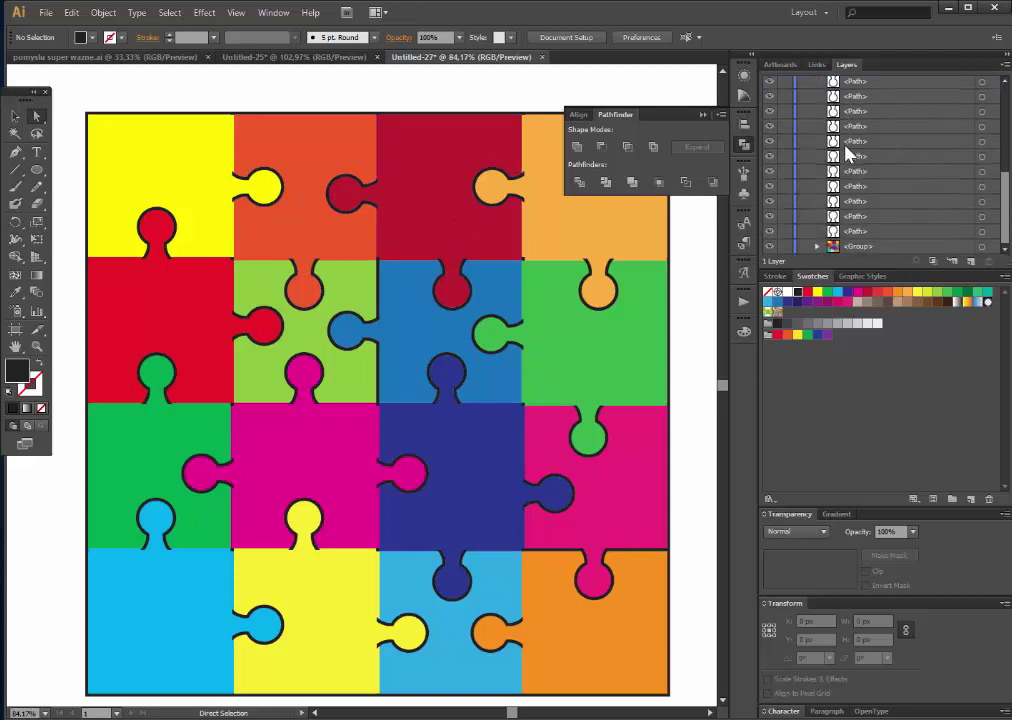
{"action": "left_click", "coordinate": [818, 247]}
{"action": "scroll", "coordinate": [845, 200], "scroll_direction": "down", "scroll_amount": 2}
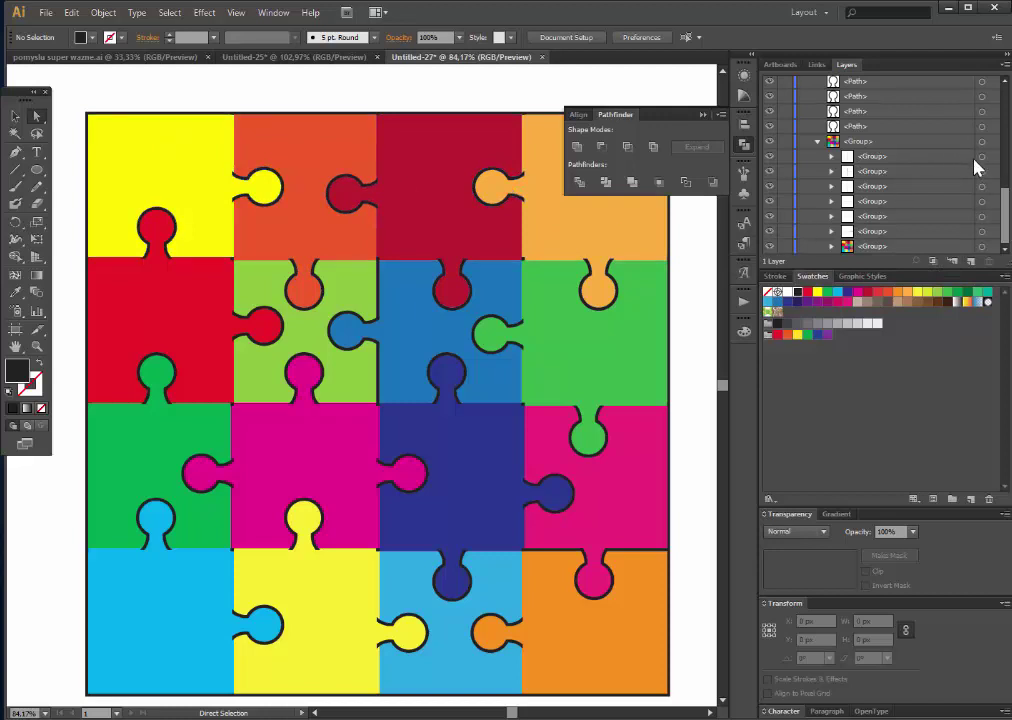
Step: Zoom out to show the whole puzzle, then select and deselect the puzzle group
{"action": "left_click", "coordinate": [37, 346]}
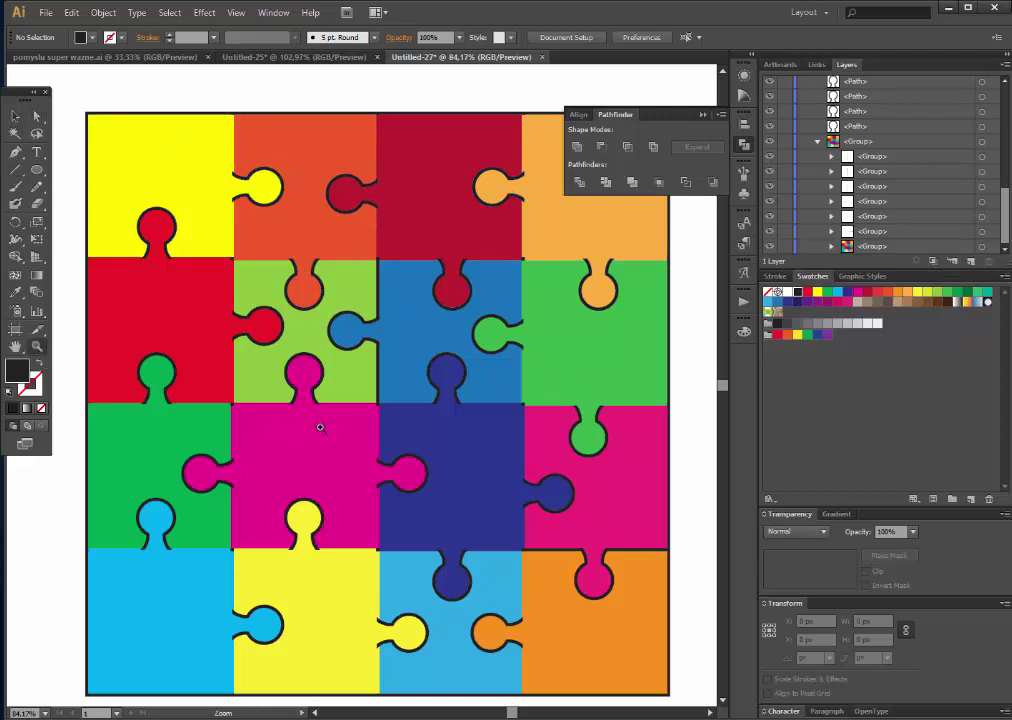
{"action": "left_click", "coordinate": [379, 387], "text": "alt"}
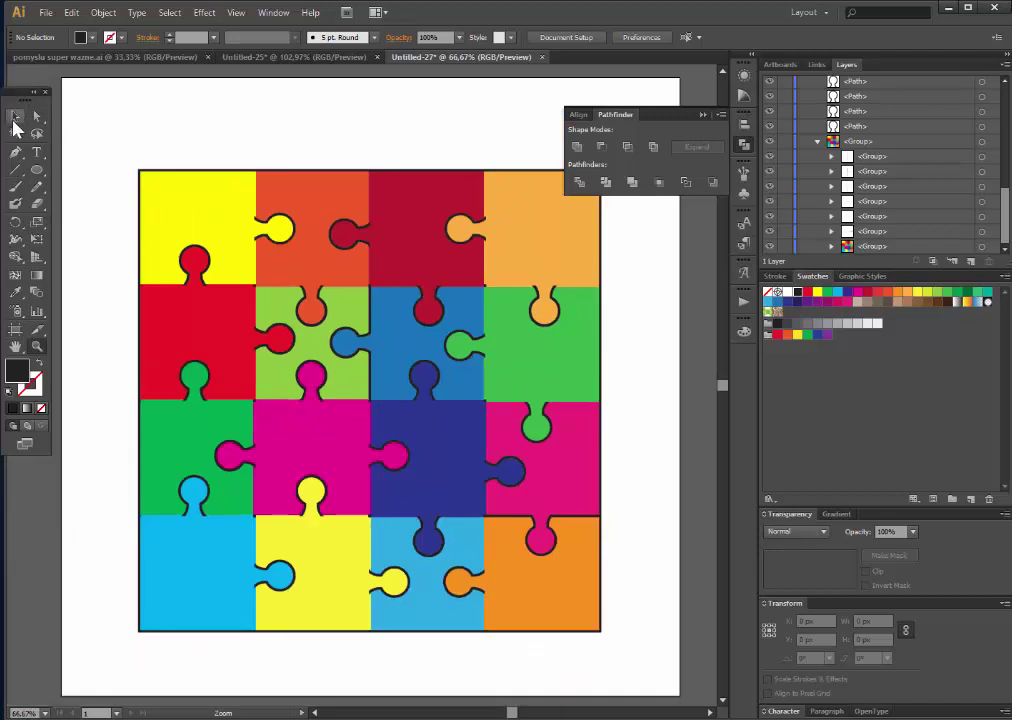
{"action": "left_click", "coordinate": [14, 112]}
{"action": "left_click", "coordinate": [194, 228]}
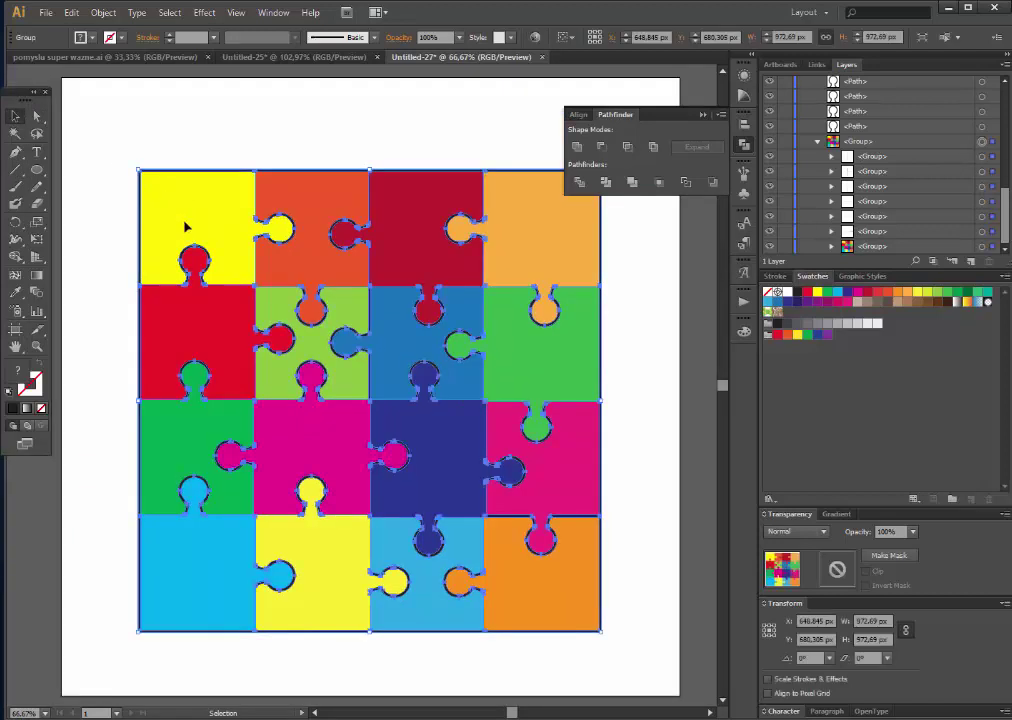
{"action": "left_click", "coordinate": [37, 116]}
{"action": "left_click", "coordinate": [176, 117]}
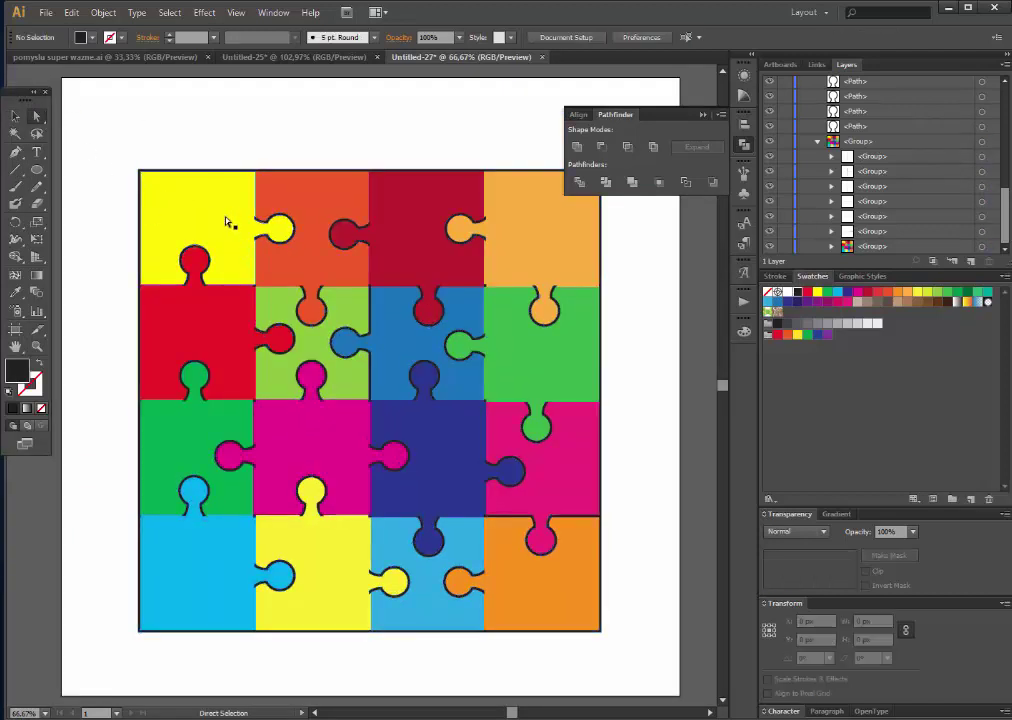
Step: Target the coloured pieces group and its compound path in the Layers panel
{"action": "scroll", "coordinate": [900, 175], "scroll_direction": "up", "scroll_amount": 5}
{"action": "scroll", "coordinate": [908, 173], "scroll_direction": "down", "scroll_amount": 3}
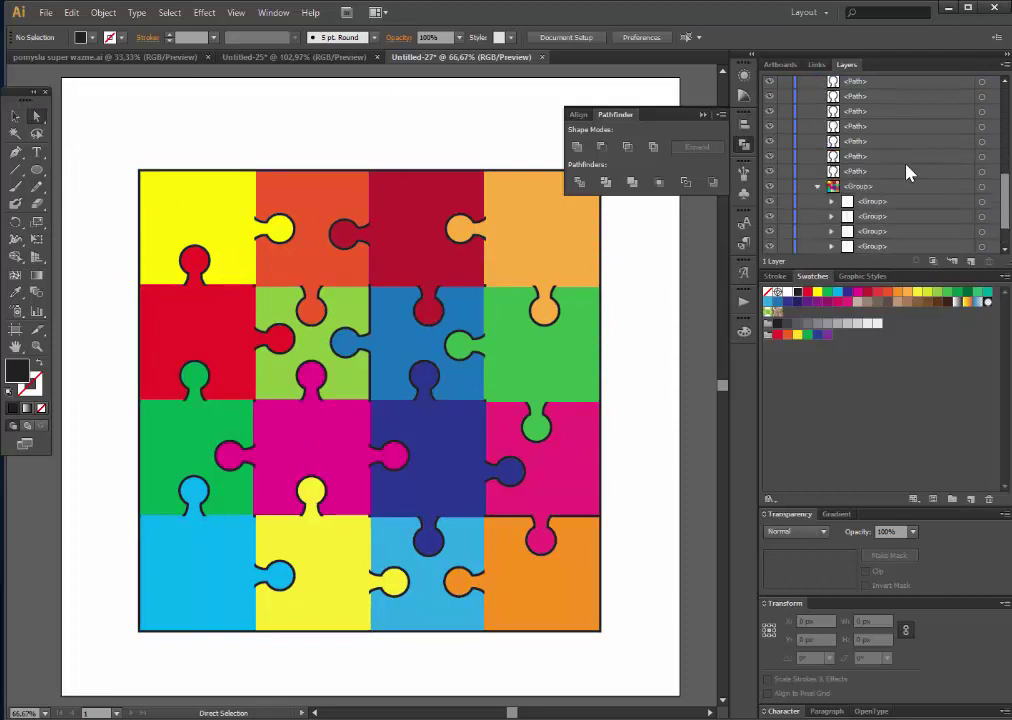
{"action": "scroll", "coordinate": [906, 169], "scroll_direction": "down", "scroll_amount": 1}
{"action": "left_click", "coordinate": [982, 247]}
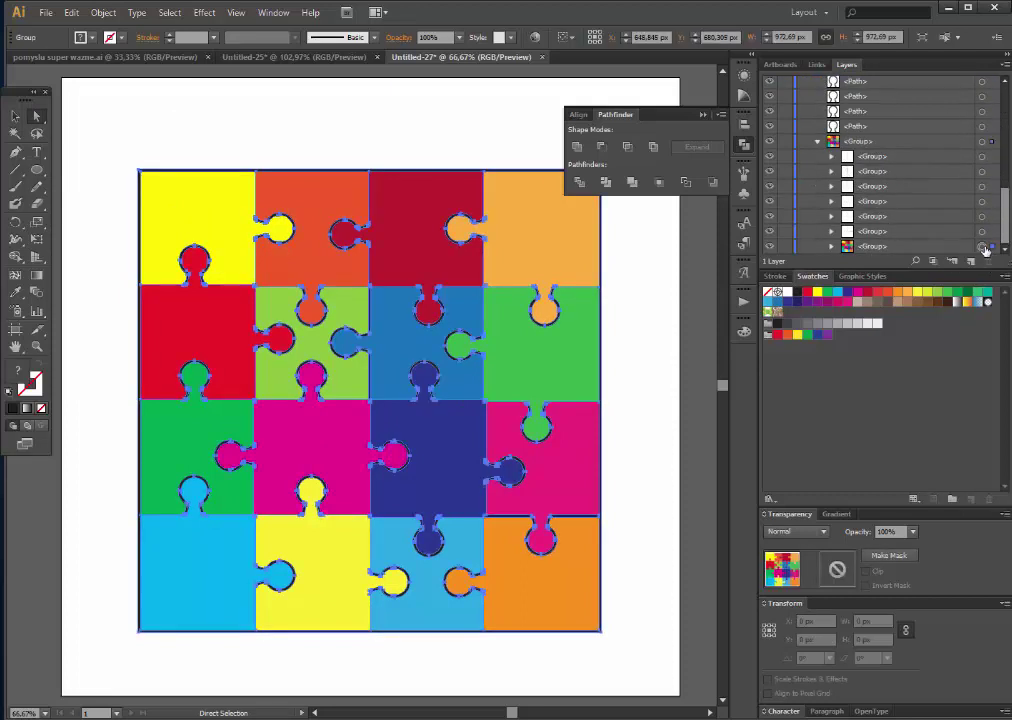
{"action": "left_click", "coordinate": [831, 246]}
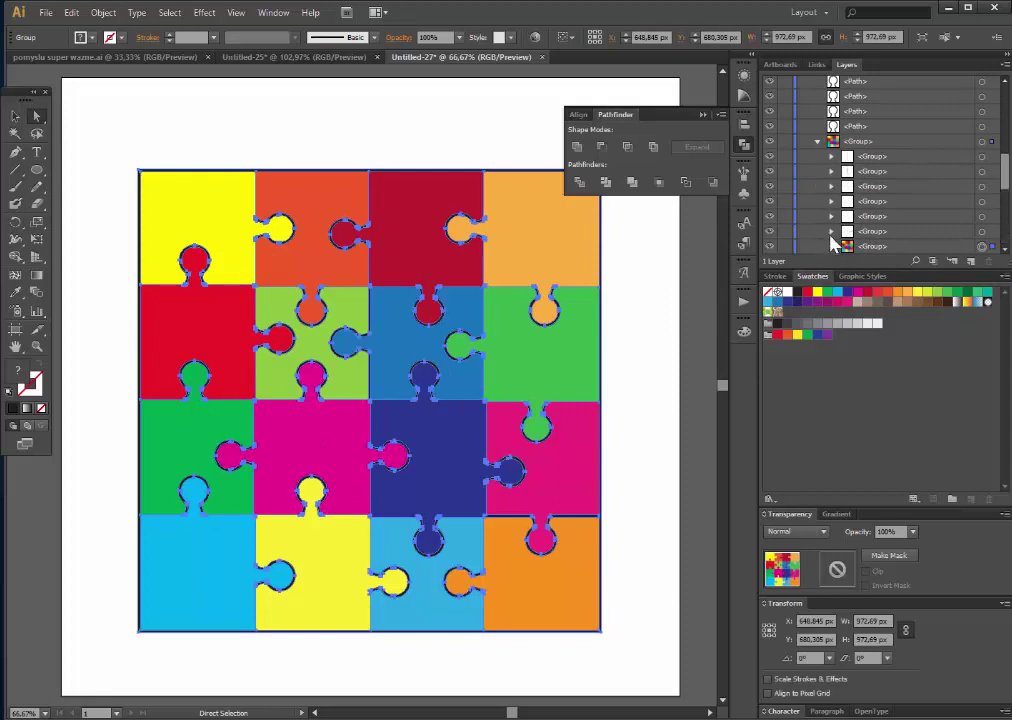
{"action": "scroll", "coordinate": [832, 200], "scroll_direction": "down", "scroll_amount": 5}
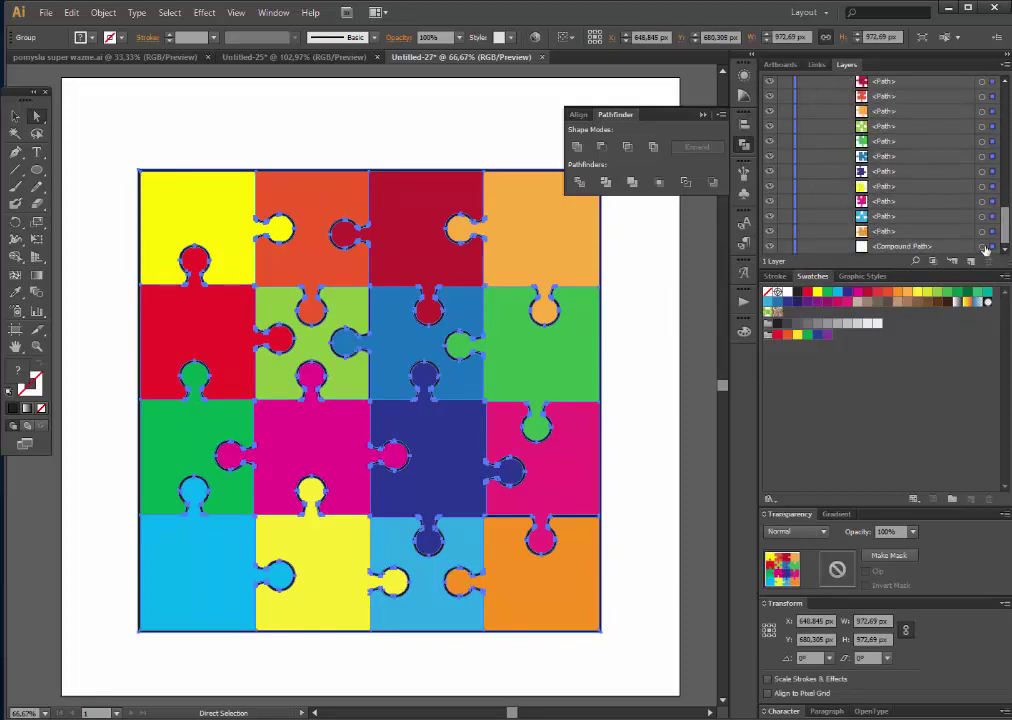
{"action": "left_click", "coordinate": [983, 247]}
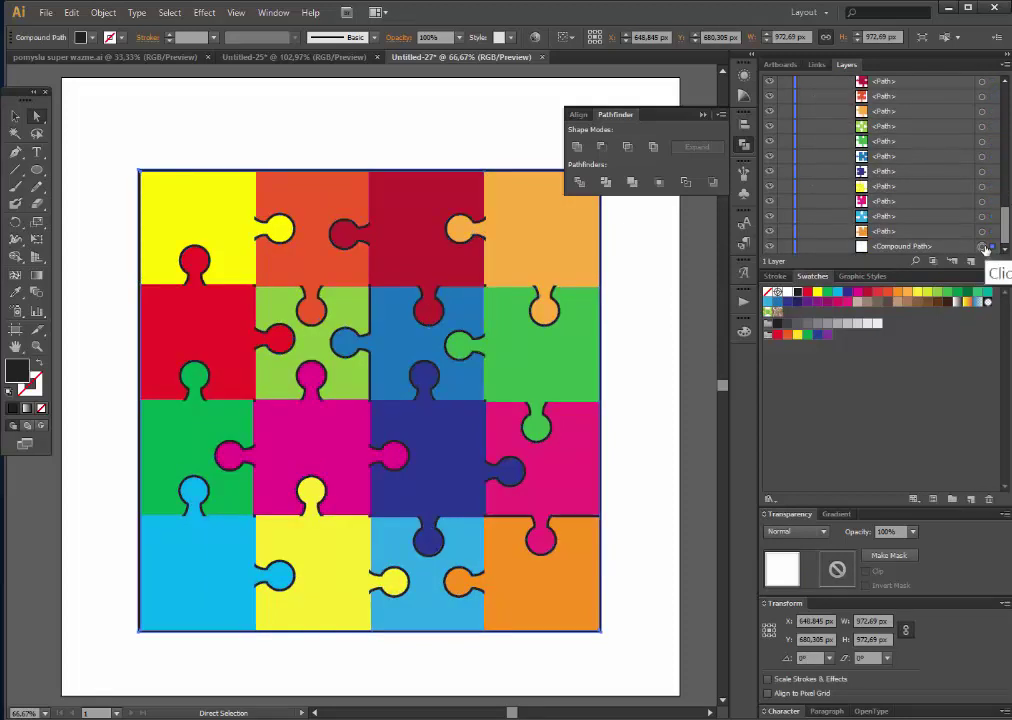
{"action": "scroll", "coordinate": [930, 224], "scroll_direction": "up", "scroll_amount": 5}
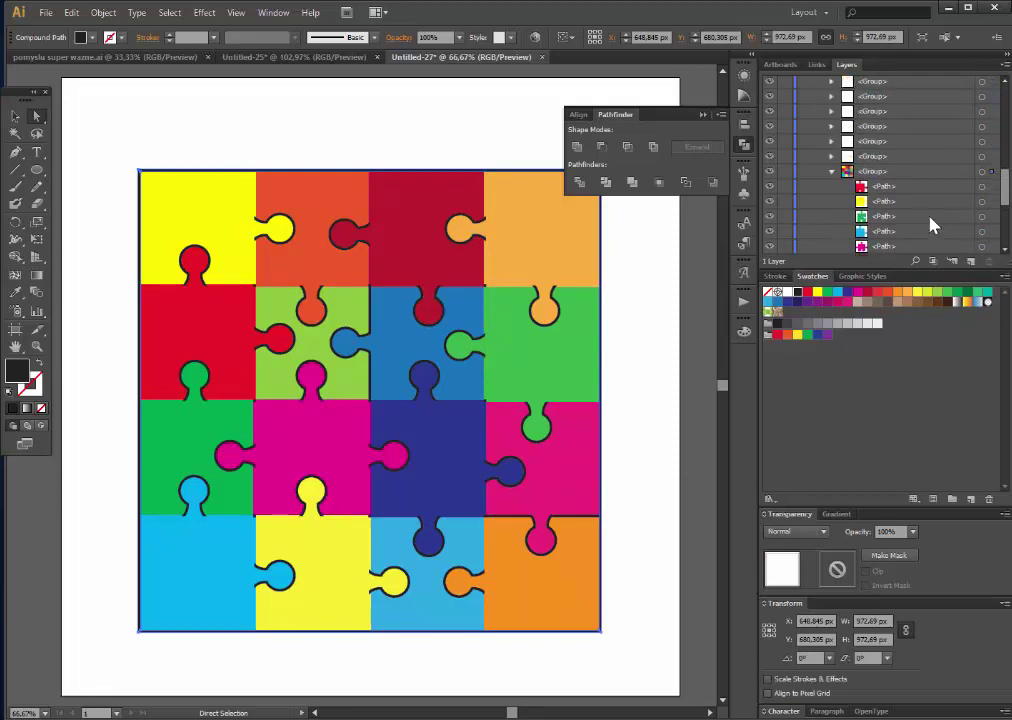
Step: Copy the coloured pieces group with Edit > Copy
{"action": "left_click", "coordinate": [983, 171]}
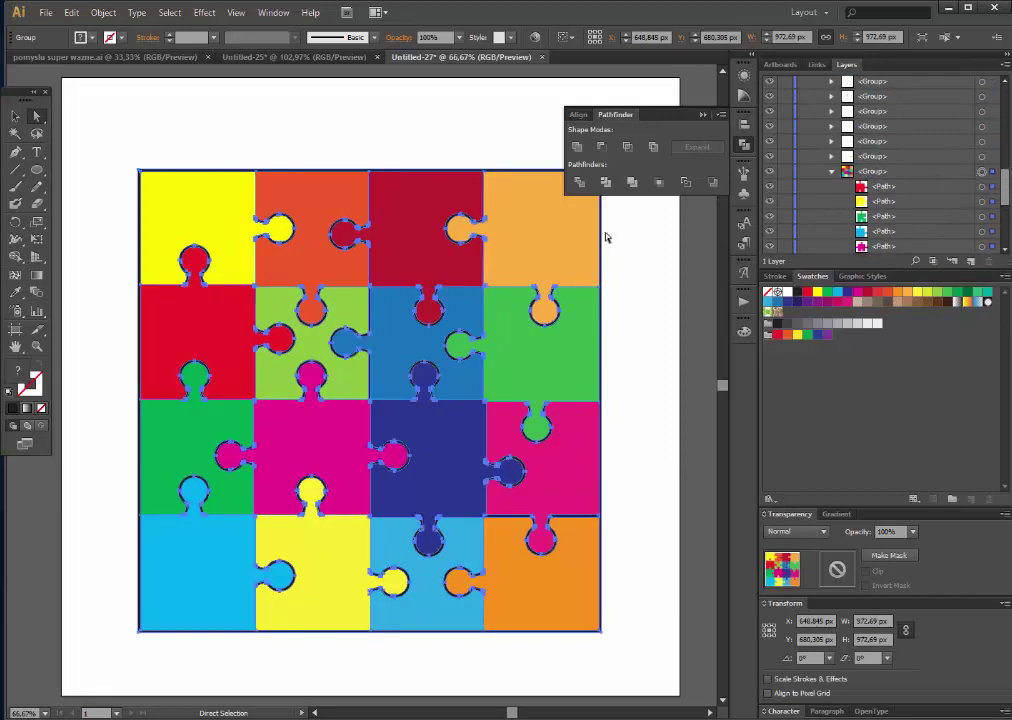
{"action": "left_click", "coordinate": [68, 14]}
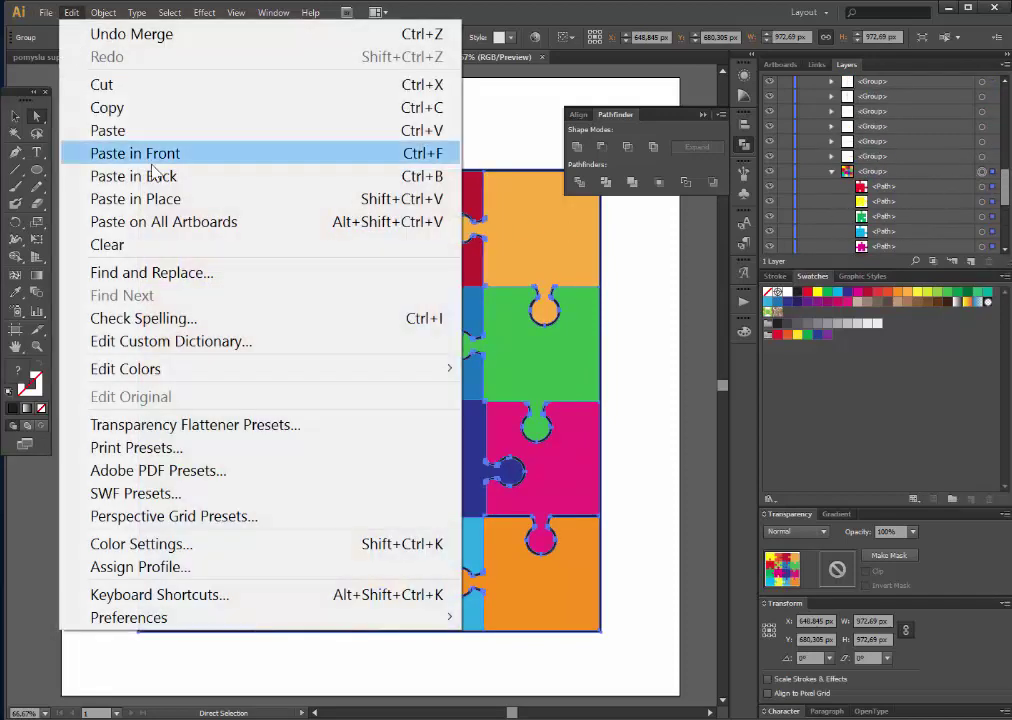
{"action": "left_click", "coordinate": [138, 118]}
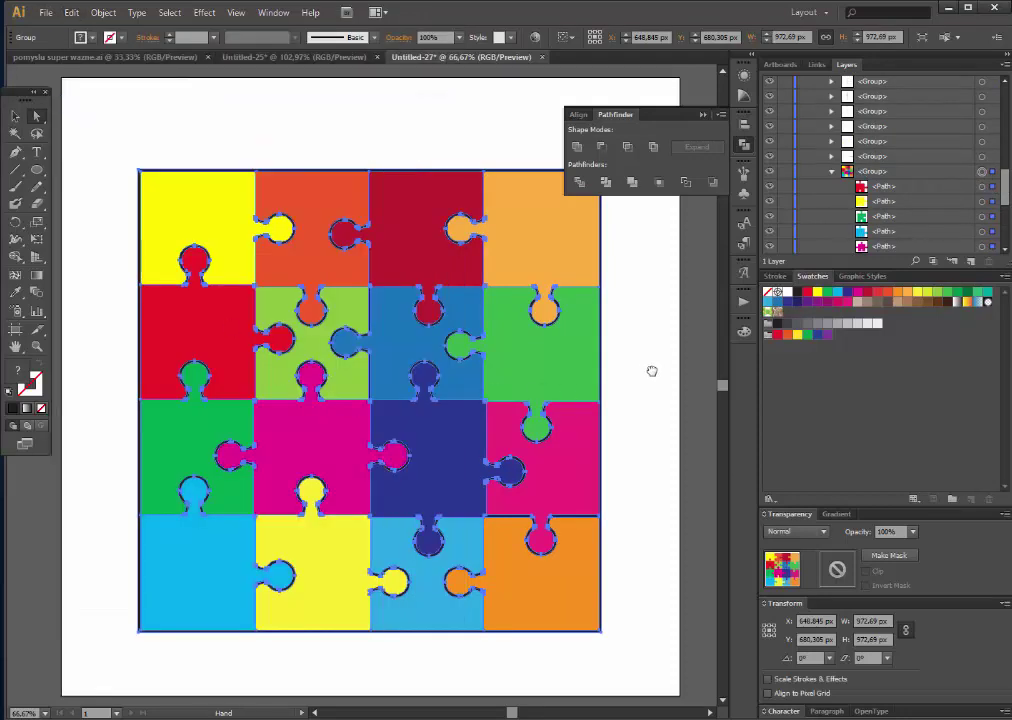
Step: Paste the copy onto empty pasteboard right of the artboard and deselect it
{"action": "left_click_drag", "start_coordinate": [651, 368], "coordinate": [91, 225]}
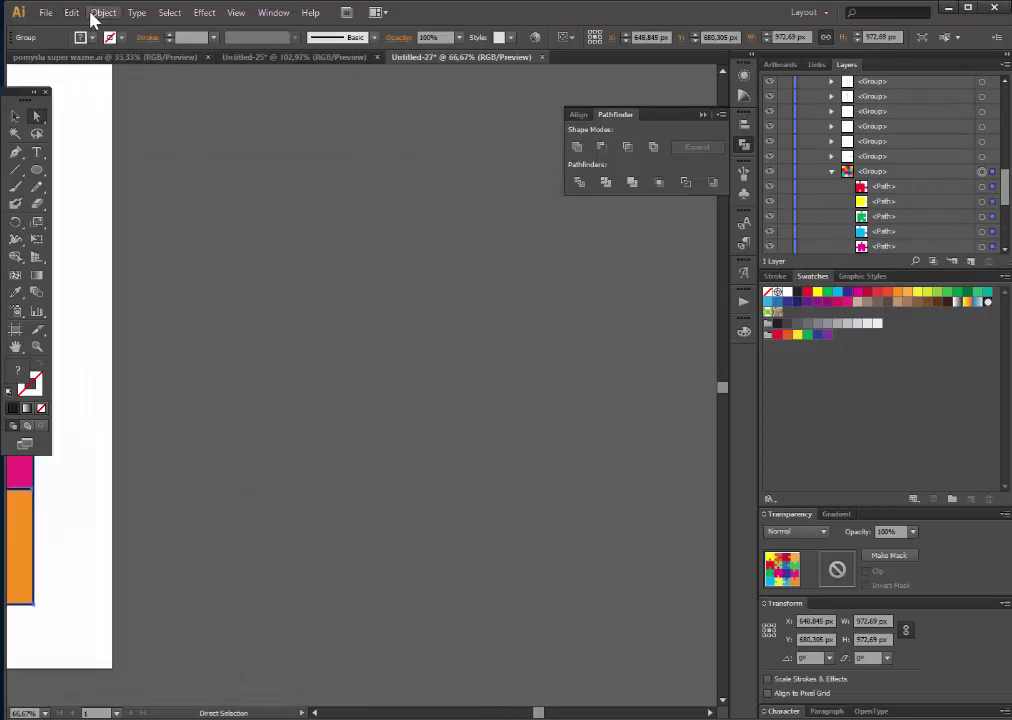
{"action": "left_click", "coordinate": [71, 12]}
{"action": "left_click", "coordinate": [140, 129]}
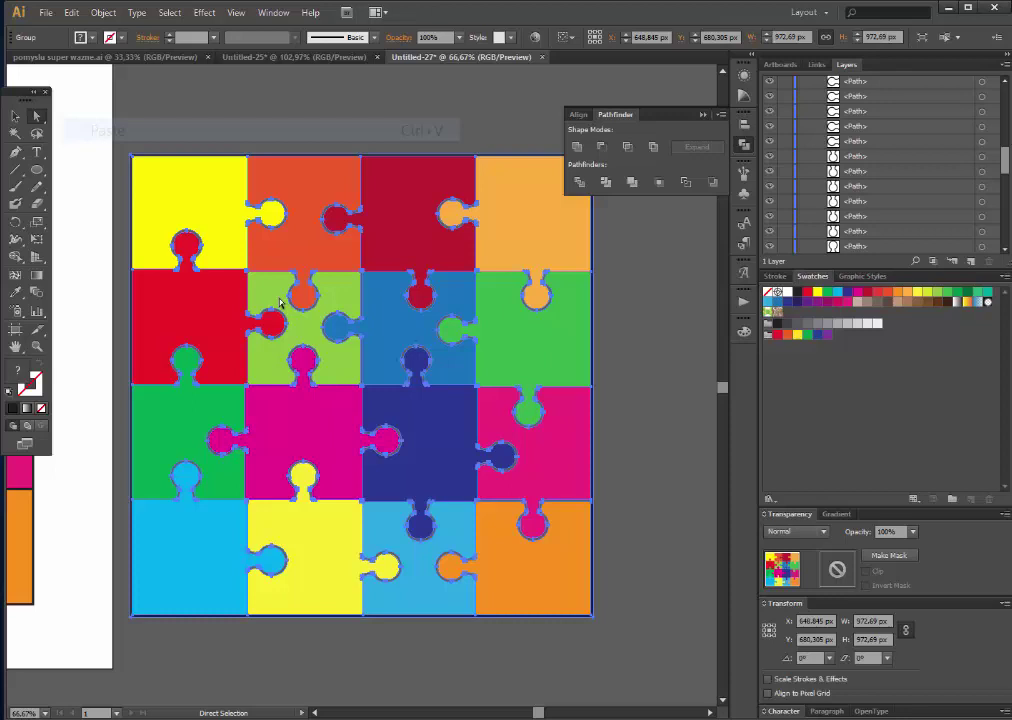
{"action": "left_click", "coordinate": [318, 135]}
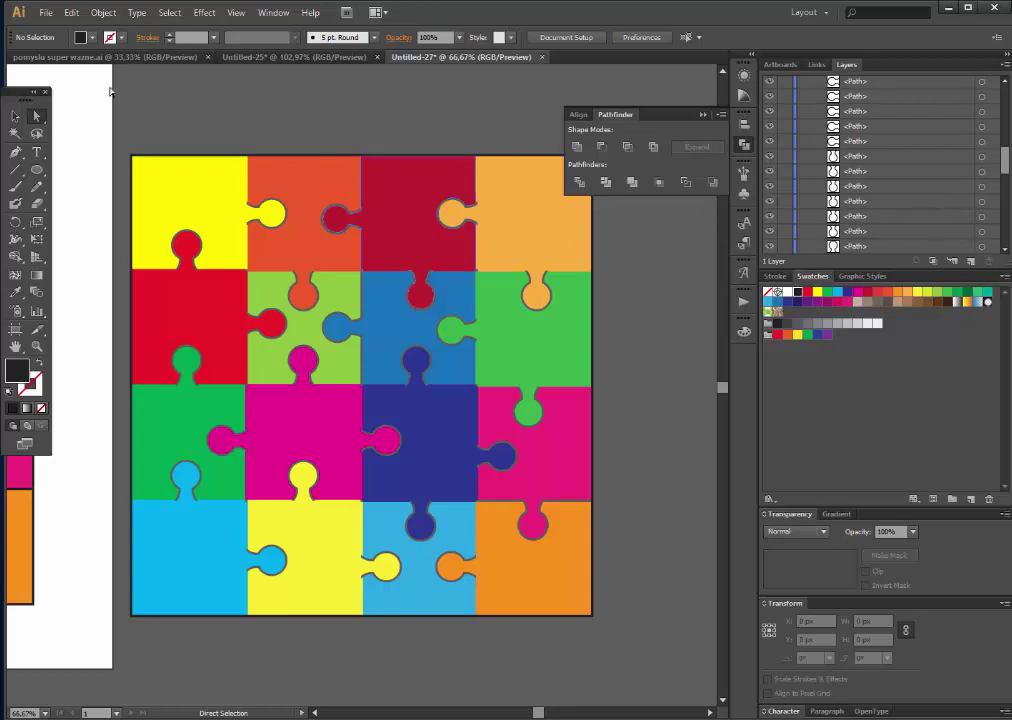
{"action": "left_click", "coordinate": [15, 116]}
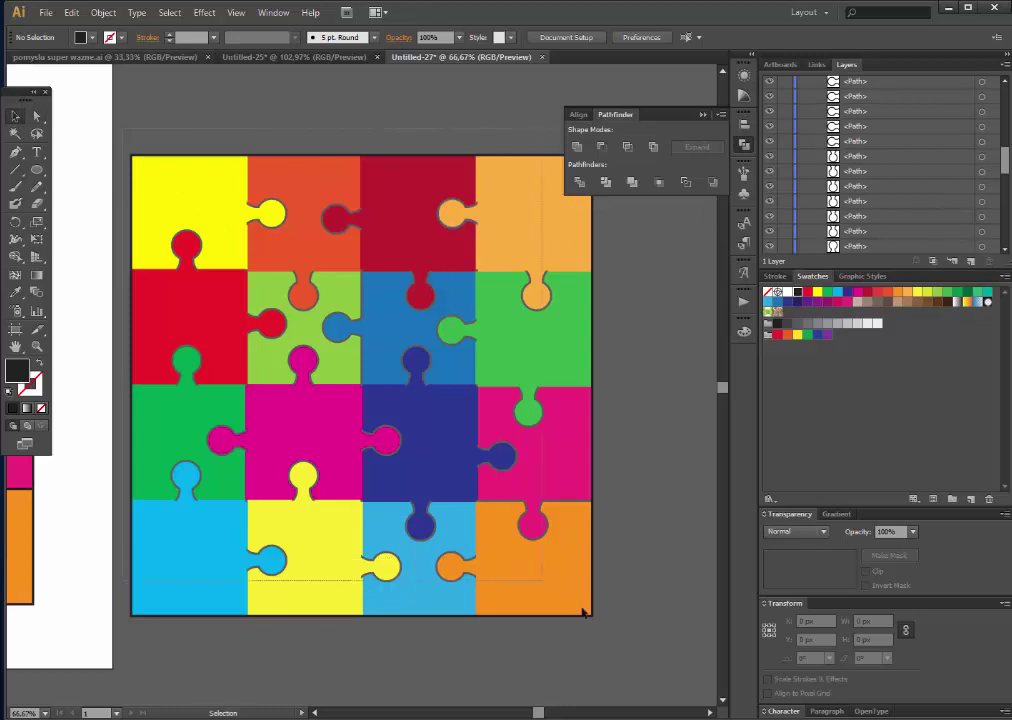
Step: Give the pasted puzzle copy a black stroke and raise its weight to 3 pt
{"action": "left_click_drag", "start_coordinate": [605, 628], "coordinate": [108, 403]}
{"action": "left_click", "coordinate": [40, 400]}
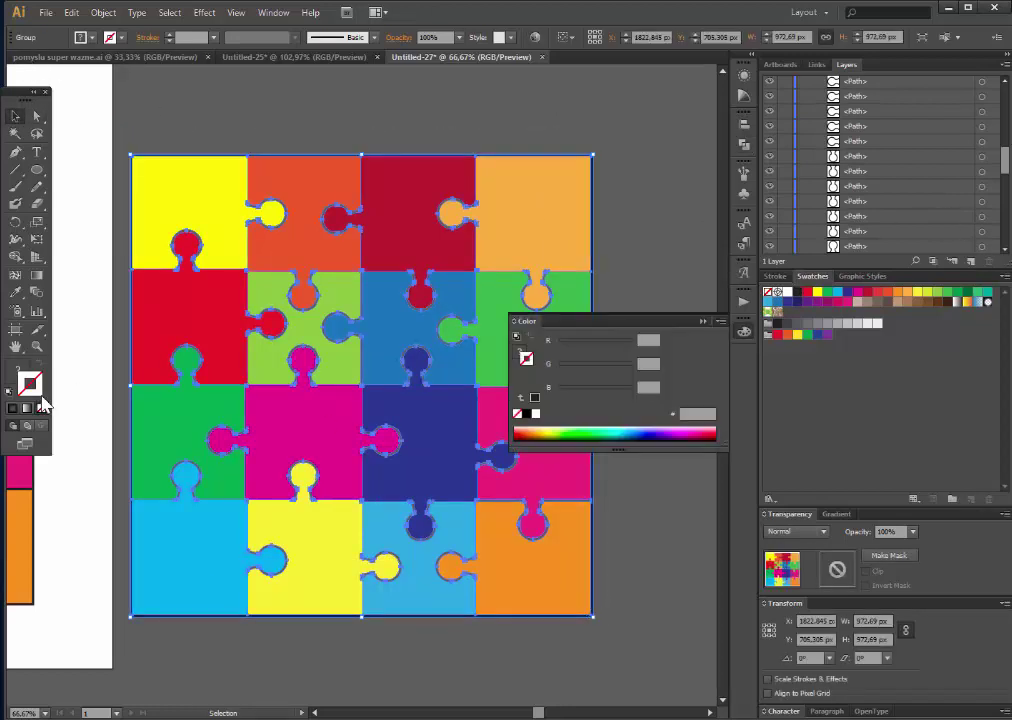
{"action": "left_click", "coordinate": [528, 415]}
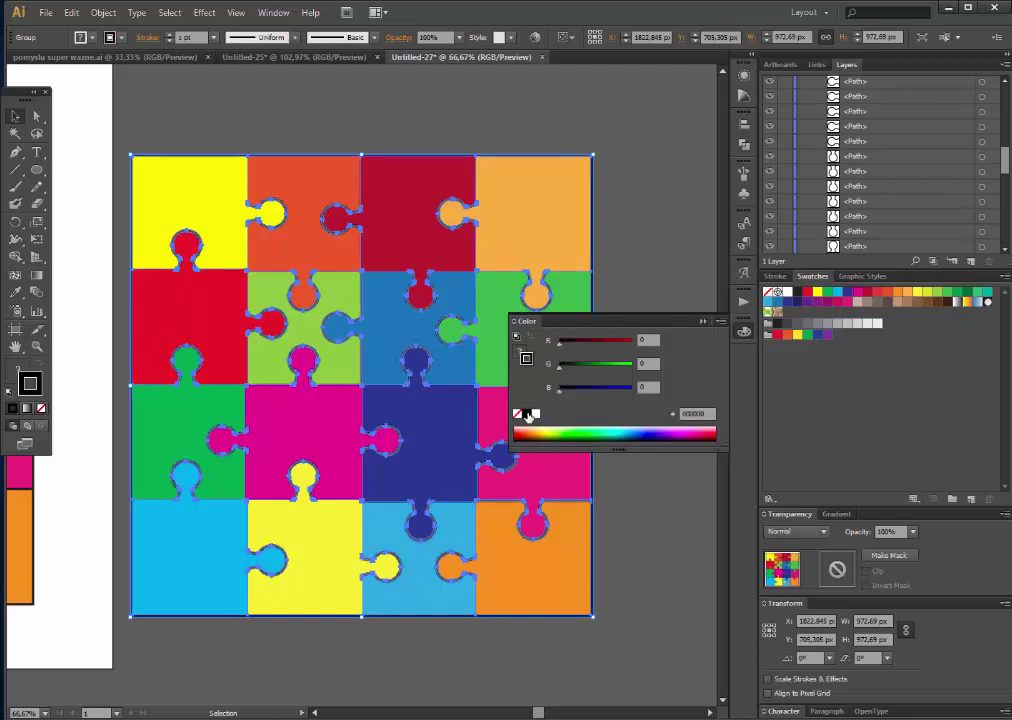
{"action": "left_click", "coordinate": [202, 34]}
{"action": "left_click", "coordinate": [202, 34]}
{"action": "left_click", "coordinate": [202, 34]}
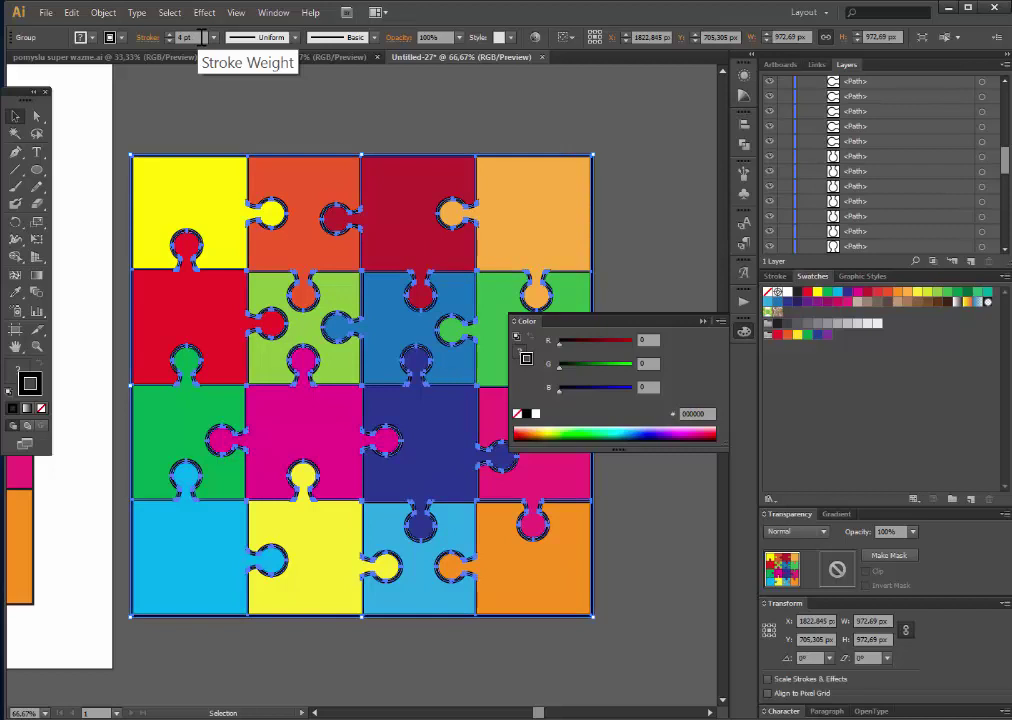
{"action": "left_click", "coordinate": [215, 115]}
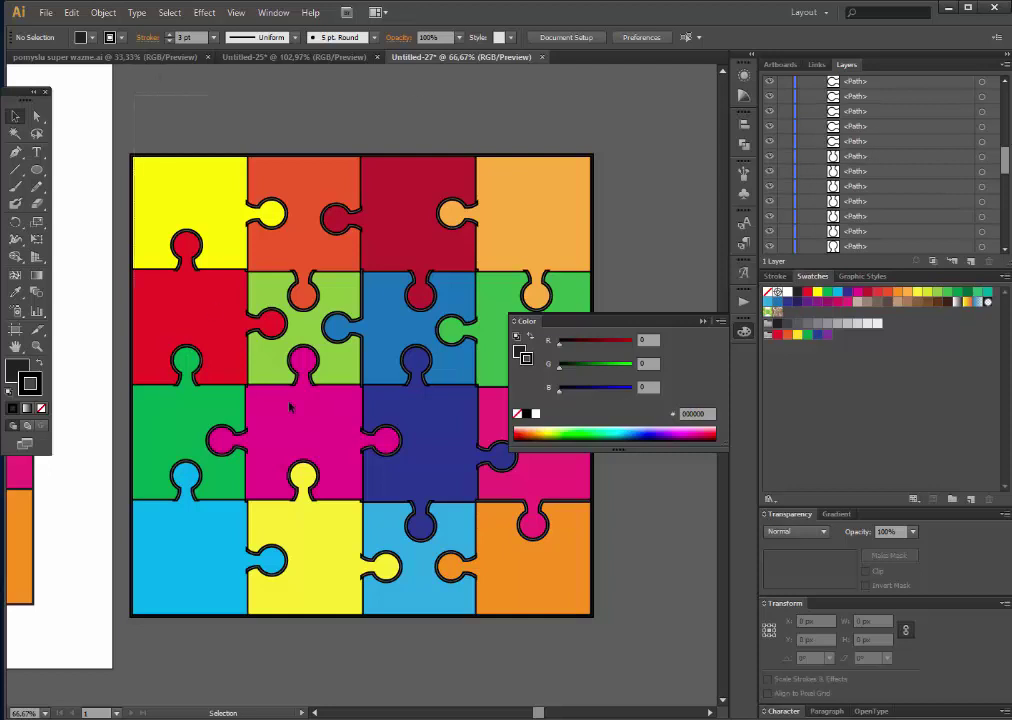
Step: Align the copy's stroke to the outside of each piece
{"action": "left_click_drag", "start_coordinate": [127, 82], "coordinate": [598, 660]}
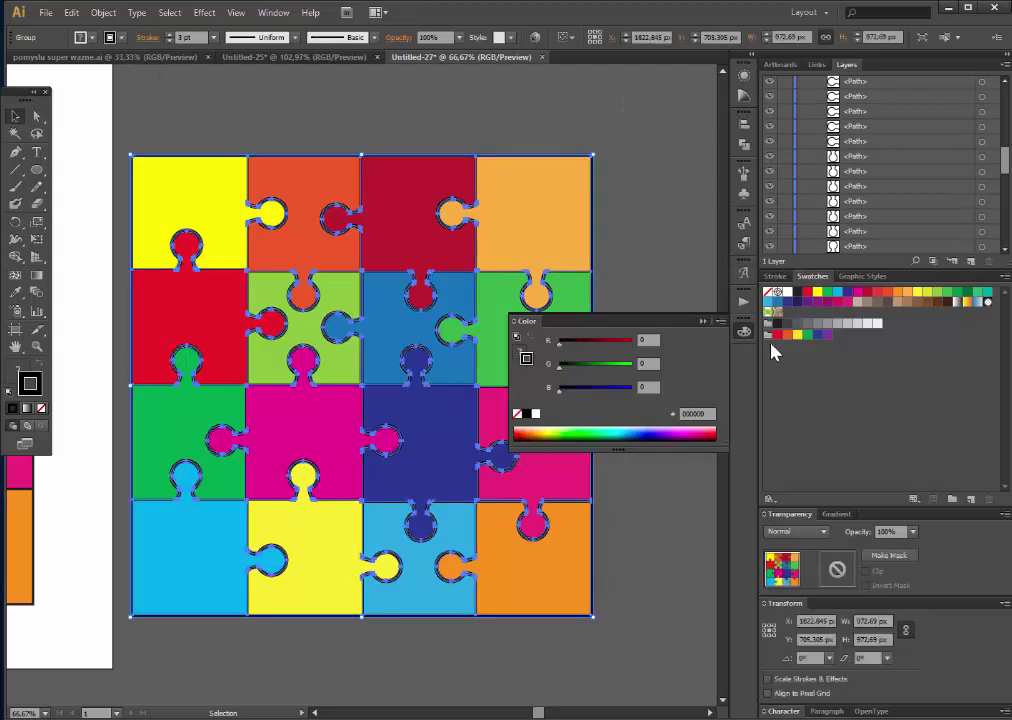
{"action": "left_click", "coordinate": [778, 276]}
{"action": "left_click", "coordinate": [849, 350]}
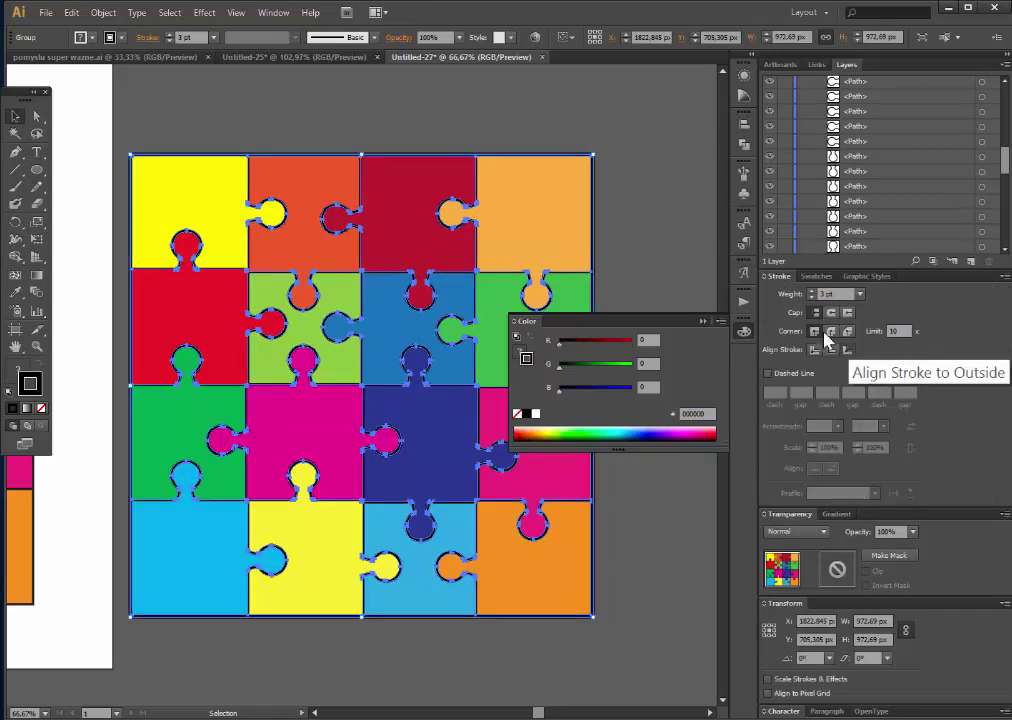
{"action": "left_click", "coordinate": [673, 218]}
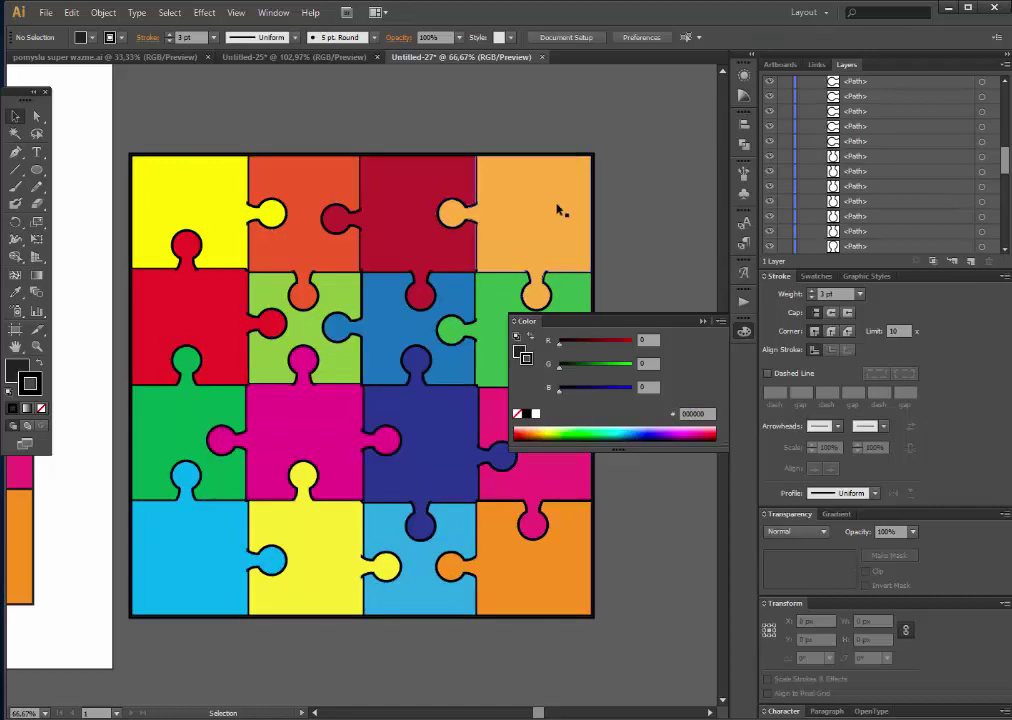
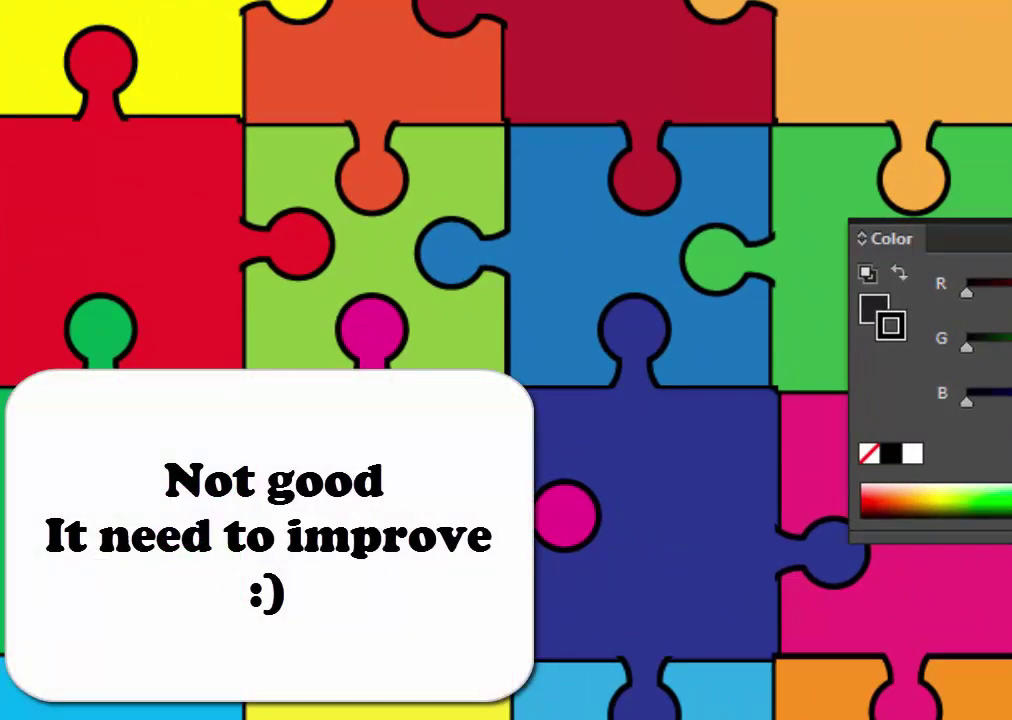
Step: Ungroup the puzzle into separate piece paths under Layer 1 and marquee-select all the pieces
{"action": "key", "text": "ctrl+a"}
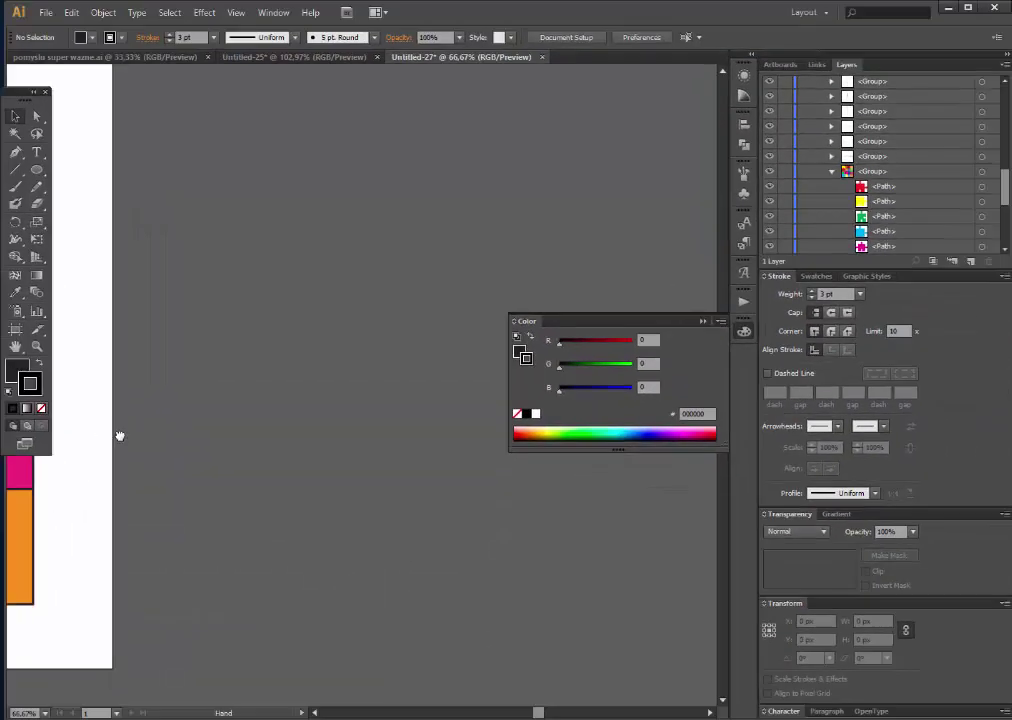
{"action": "left_click_drag", "start_coordinate": [119, 436], "coordinate": [621, 458]}
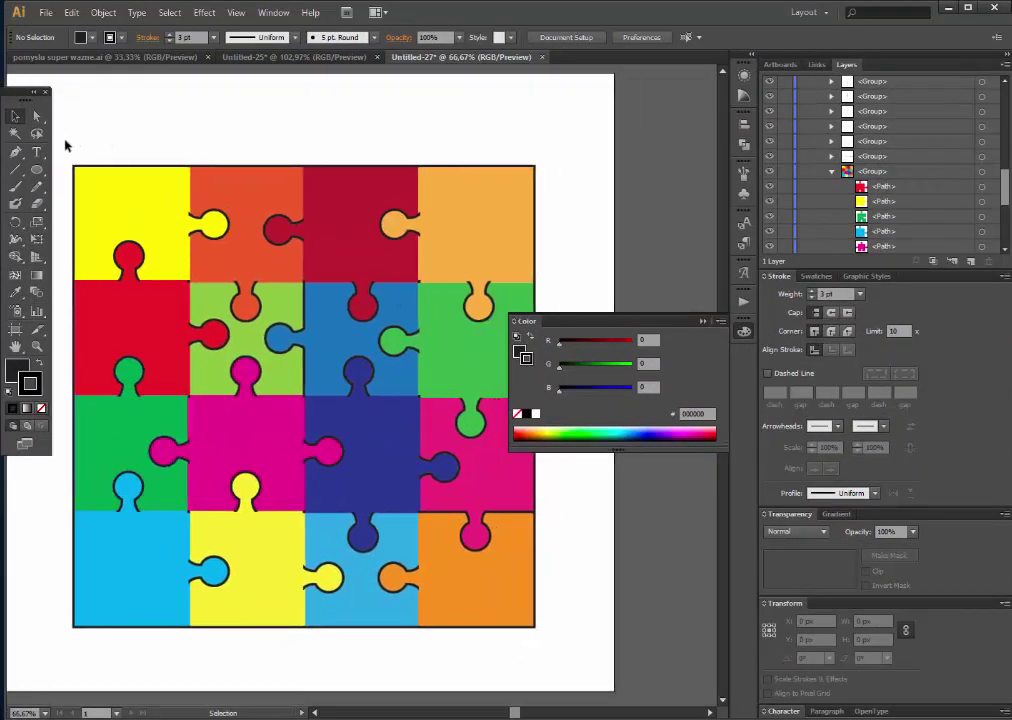
{"action": "left_click", "coordinate": [830, 172]}
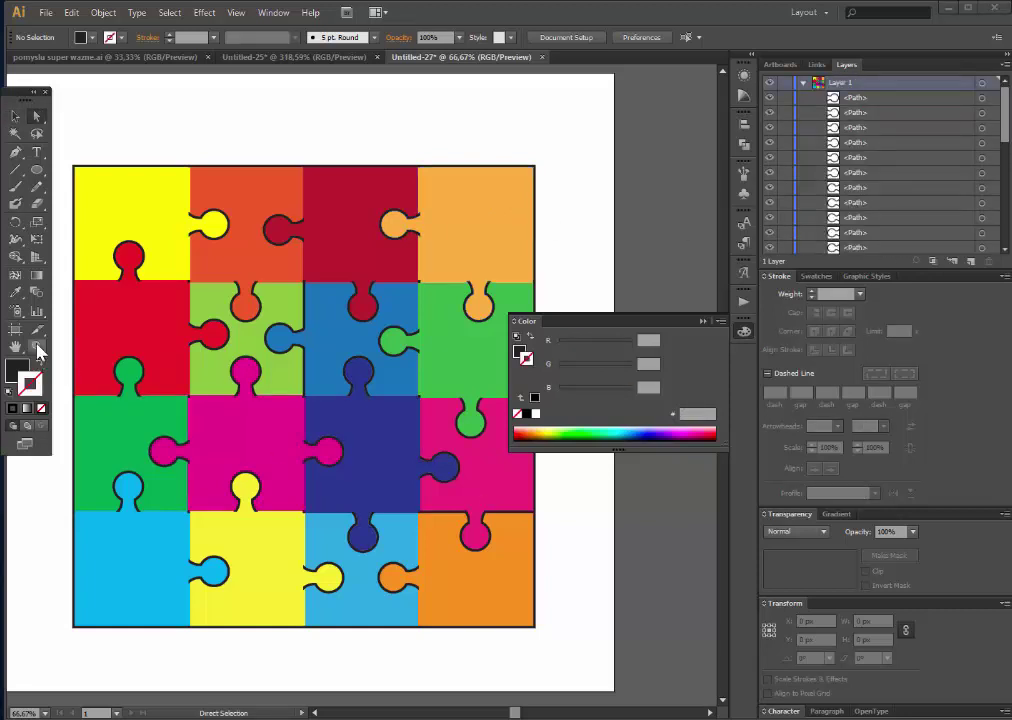
{"action": "key", "text": "a"}
{"action": "left_click", "coordinate": [15, 116]}
{"action": "left_click_drag", "start_coordinate": [63, 129], "coordinate": [585, 648]}
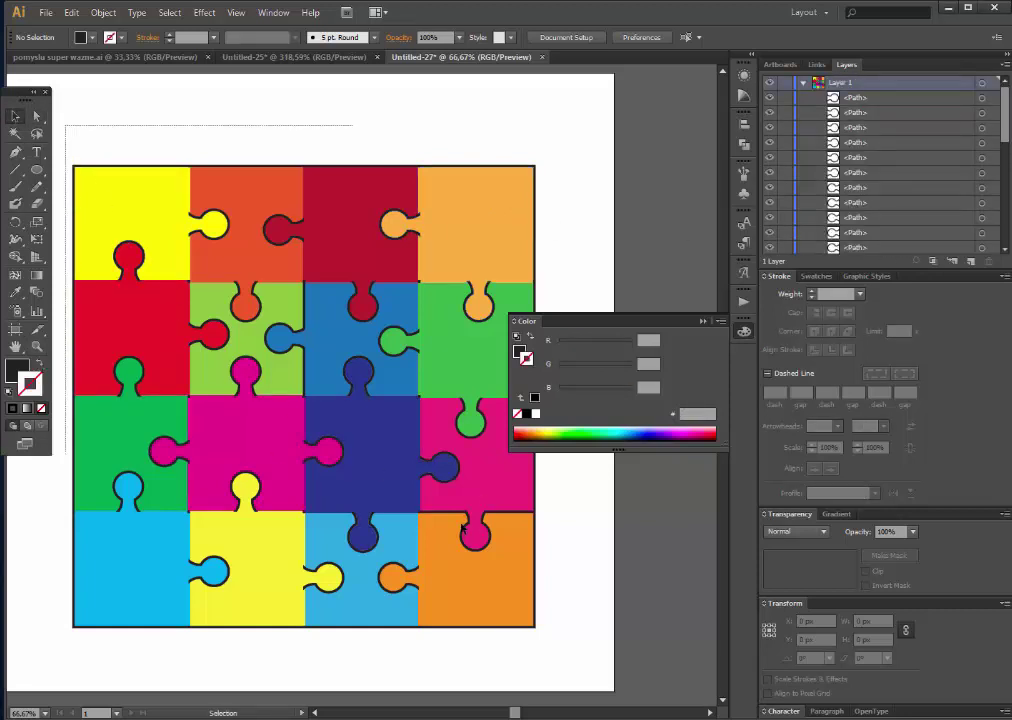
{"action": "left_click", "coordinate": [37, 346]}
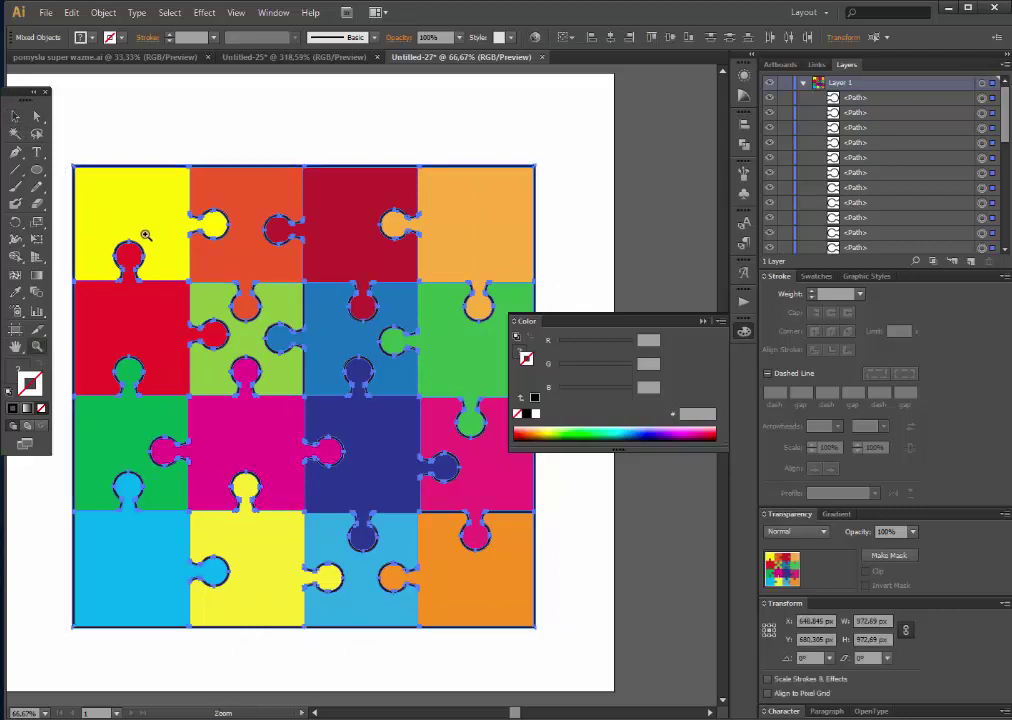
Step: Merge the yellow piece's tab-neck slivers with Shape Builder and delete the artboard-edge sliver
{"action": "left_click_drag", "start_coordinate": [176, 196], "coordinate": [214, 257]}
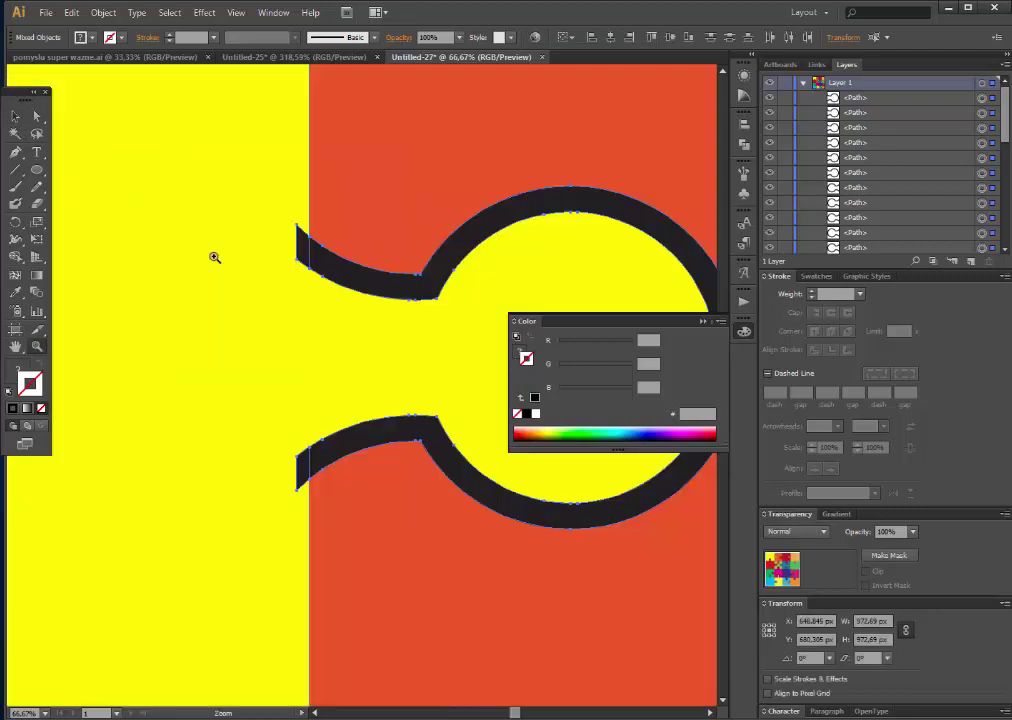
{"action": "left_click", "coordinate": [16, 256]}
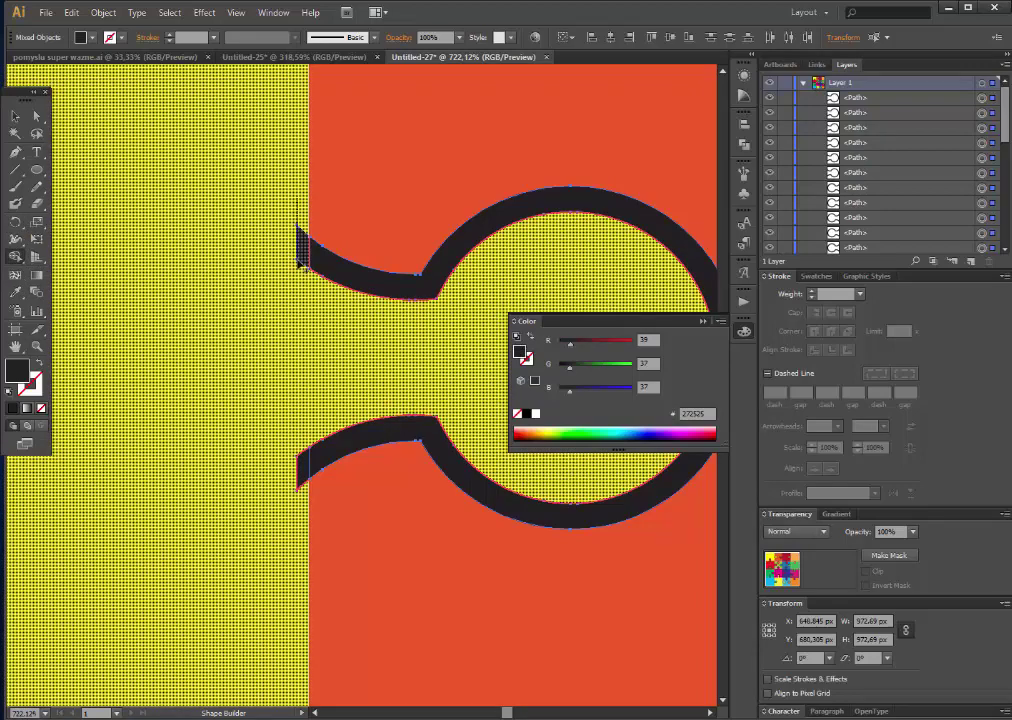
{"action": "left_click", "coordinate": [302, 260]}
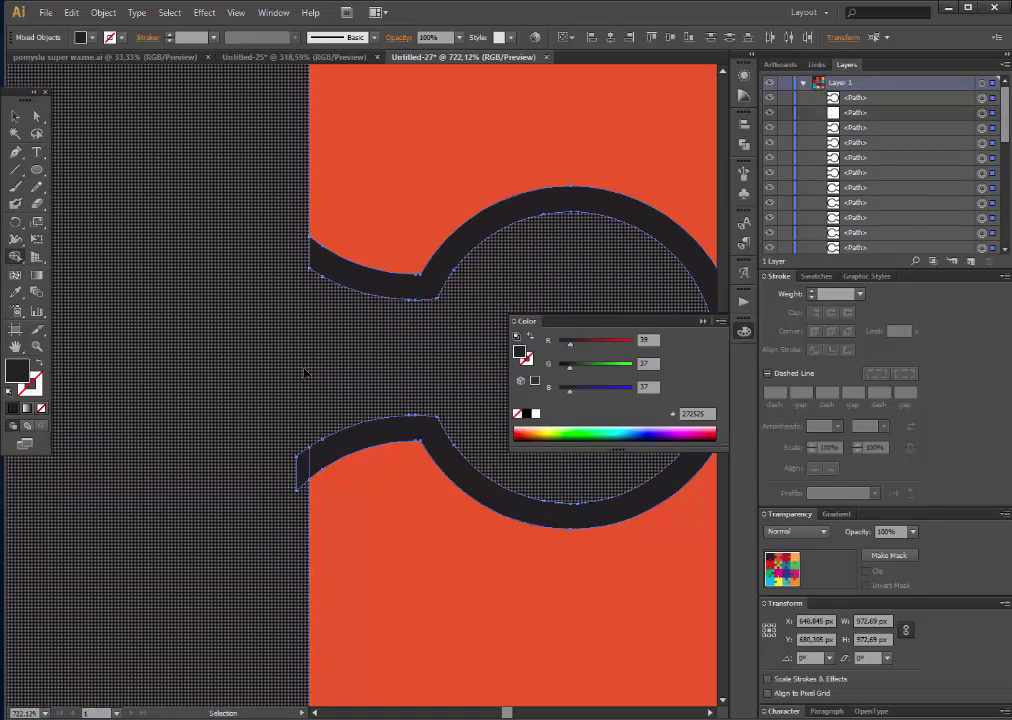
{"action": "key", "text": "ctrl+z"}
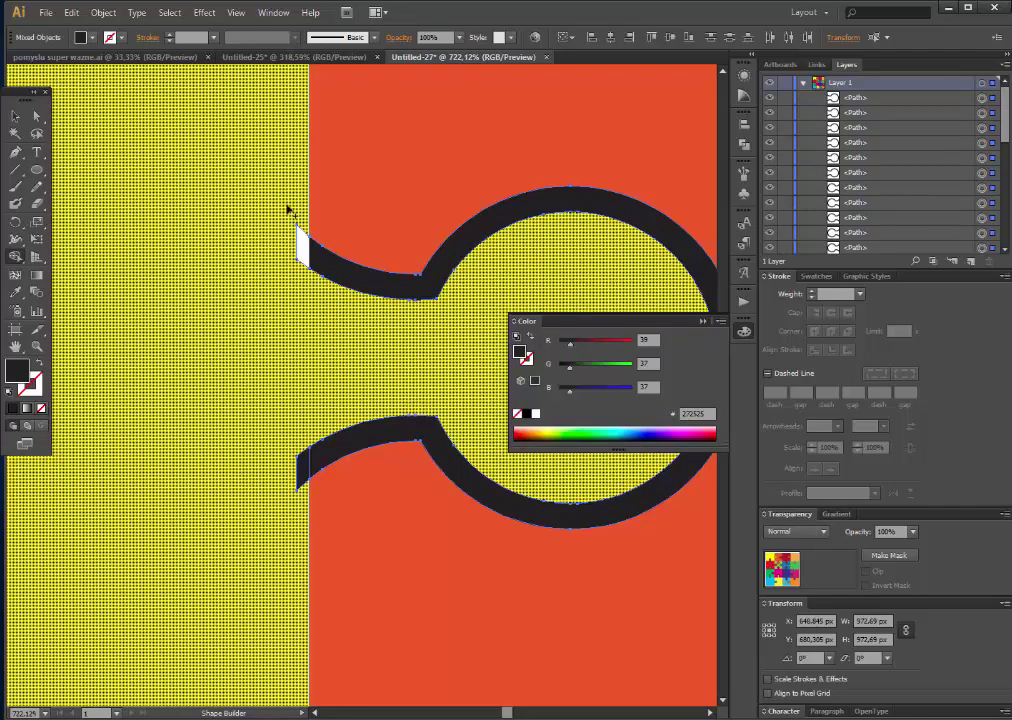
{"action": "mouse_move", "coordinate": [288, 205]}
{"action": "left_mouse_down"}
{"action": "mouse_move", "coordinate": [306, 259]}
{"action": "mouse_move", "coordinate": [289, 339]}
{"action": "left_mouse_up"}
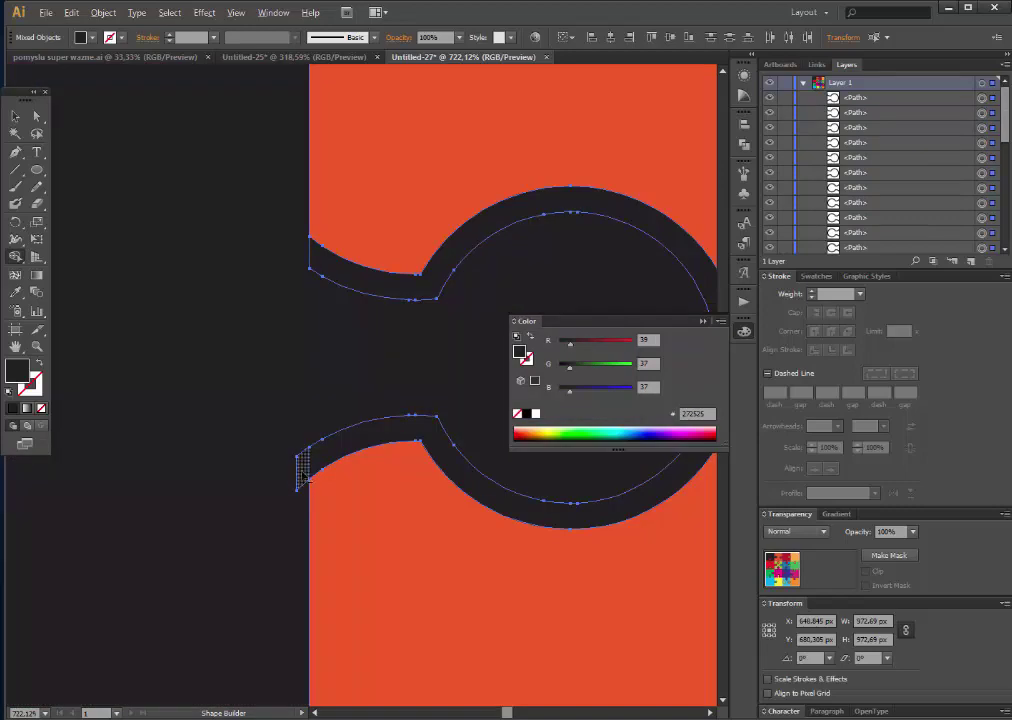
{"action": "left_click", "coordinate": [302, 468], "text": "alt"}
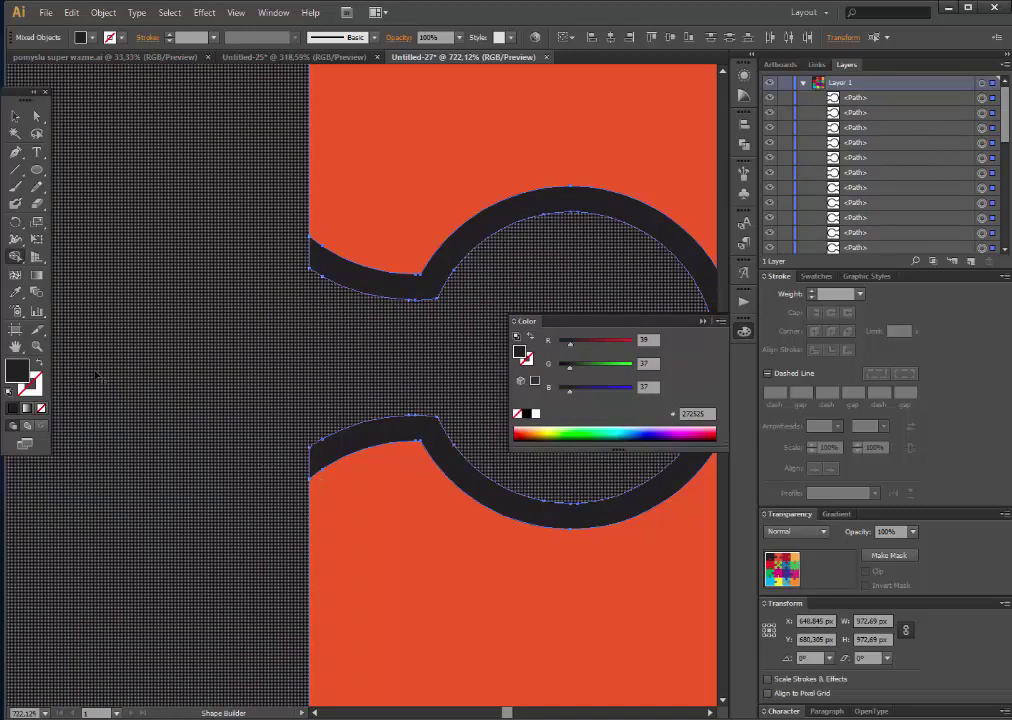
Step: Merge the red piece's neck slivers into the dark #272525 fill
{"action": "left_click", "coordinate": [37, 346]}
{"action": "left_click", "coordinate": [312, 479], "text": "alt"}
{"action": "left_click", "coordinate": [371, 465], "text": "alt"}
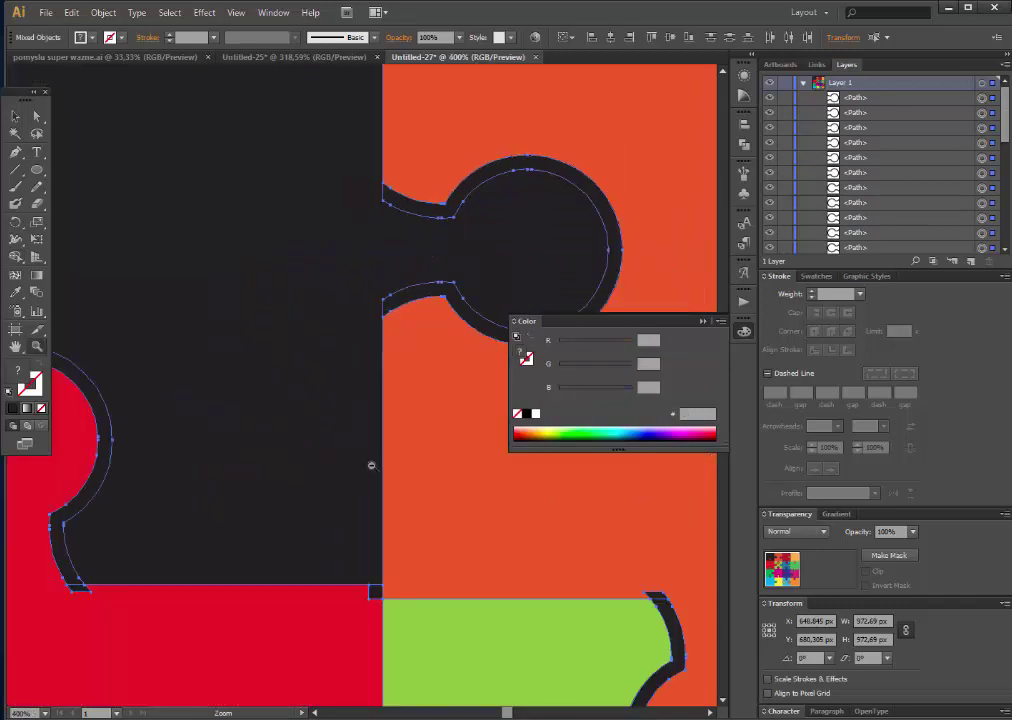
{"action": "left_click", "coordinate": [371, 465], "text": "alt"}
{"action": "left_click", "coordinate": [345, 385], "text": "alt"}
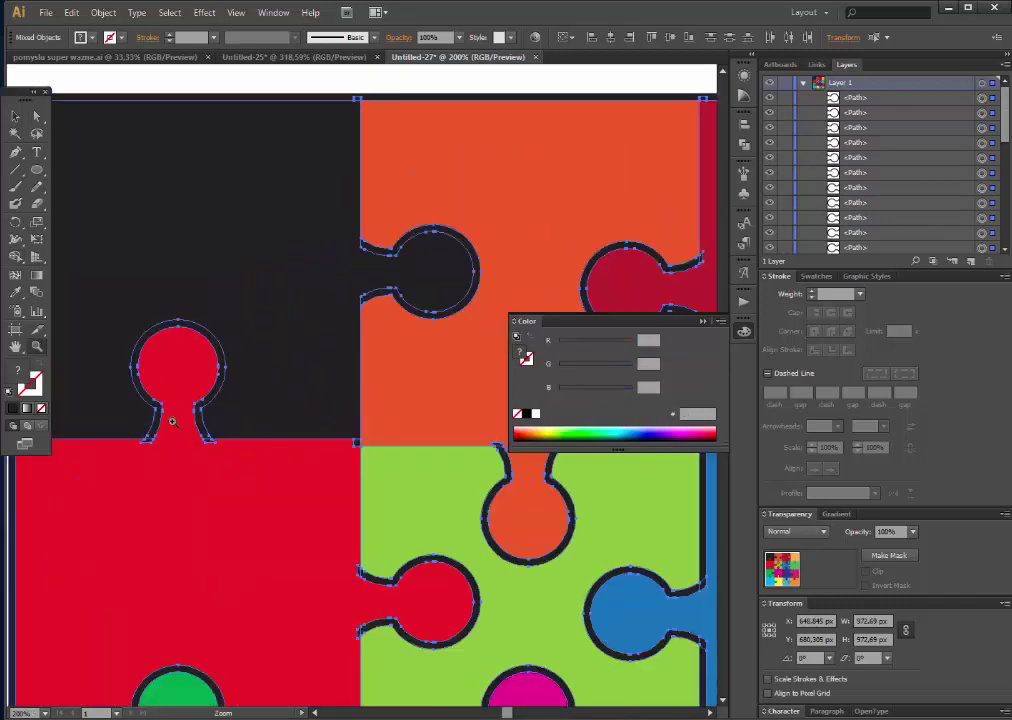
{"action": "left_click_drag", "start_coordinate": [212, 449], "coordinate": [249, 472]}
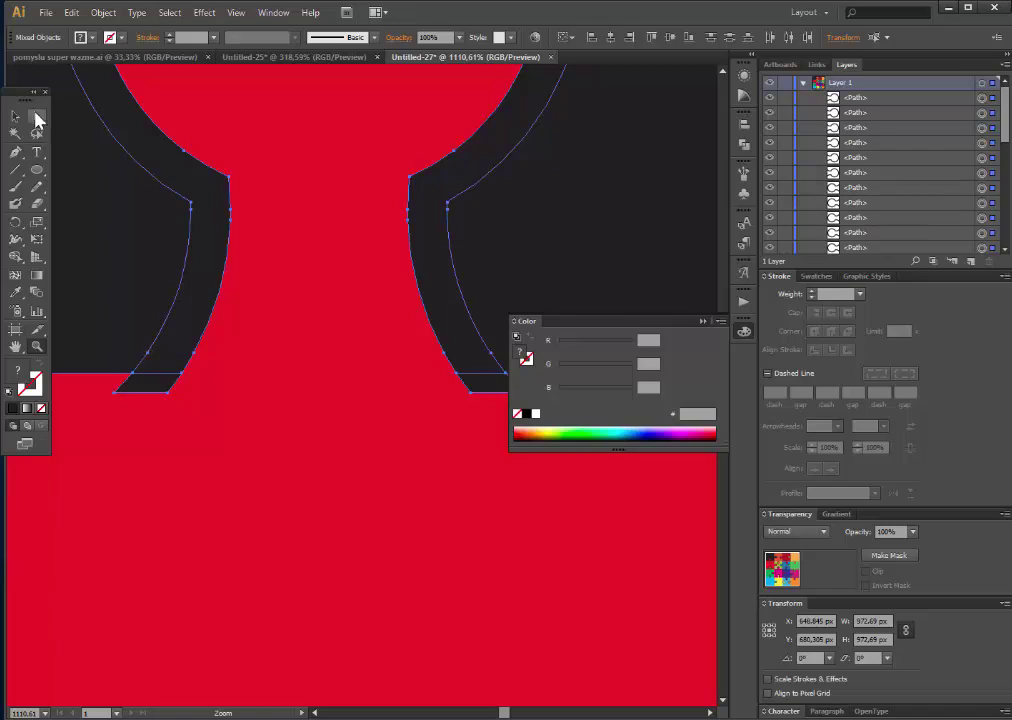
{"action": "left_click", "coordinate": [15, 257]}
{"action": "left_click_drag", "start_coordinate": [151, 411], "coordinate": [183, 425]}
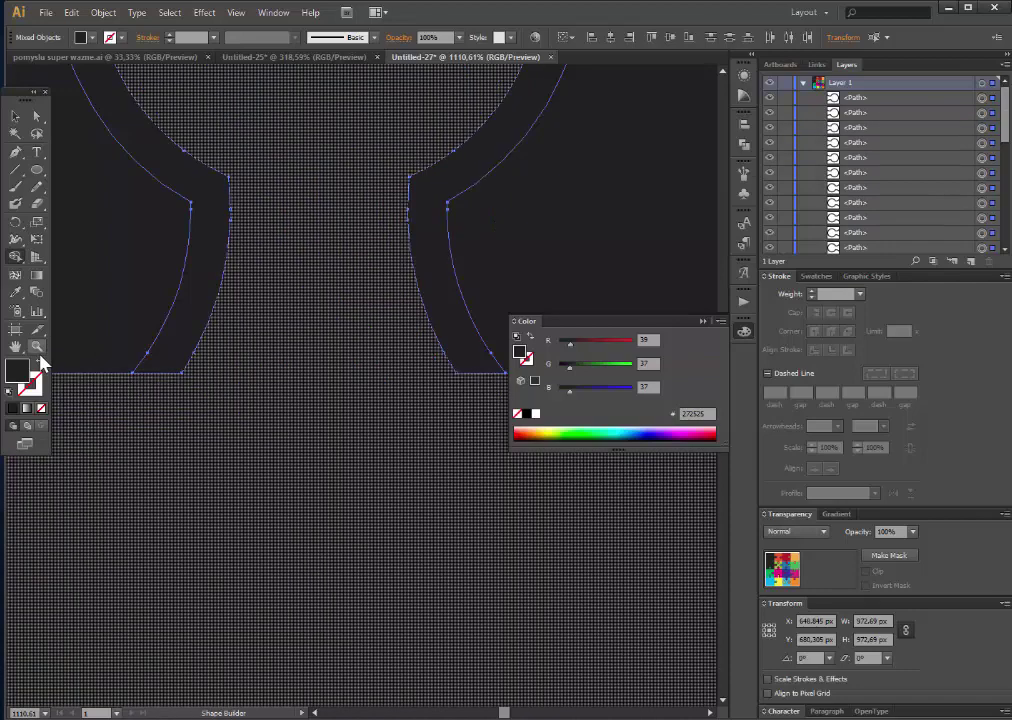
{"action": "left_click", "coordinate": [37, 346]}
{"action": "left_click", "coordinate": [300, 517], "text": "alt"}
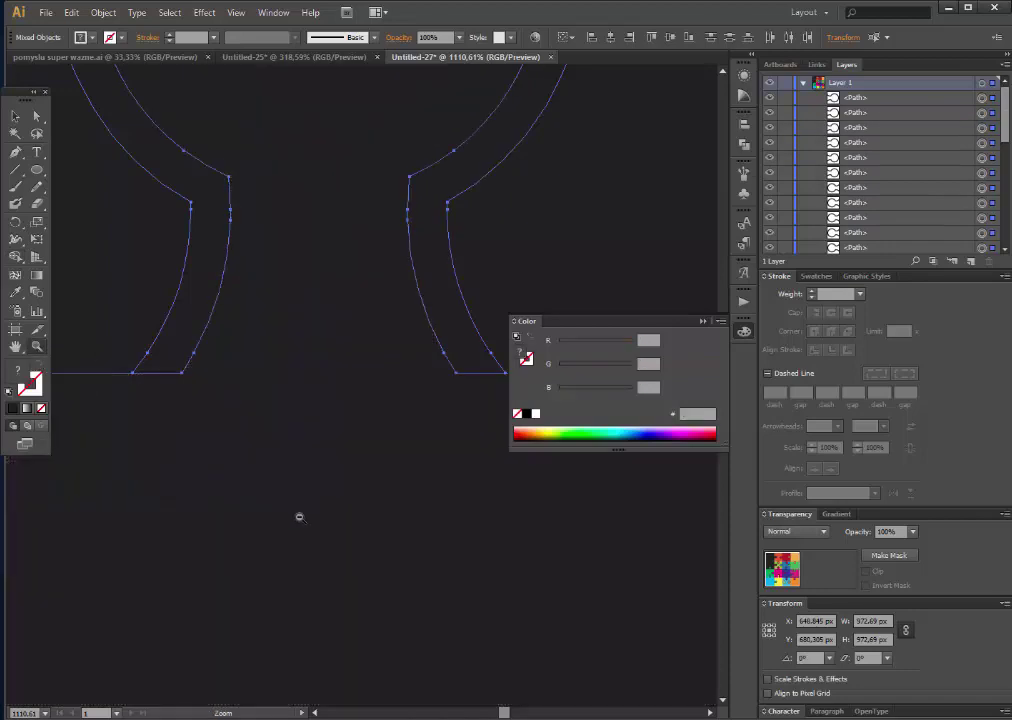
{"action": "left_click", "coordinate": [307, 519], "text": "alt"}
{"action": "left_click", "coordinate": [419, 524], "text": "alt"}
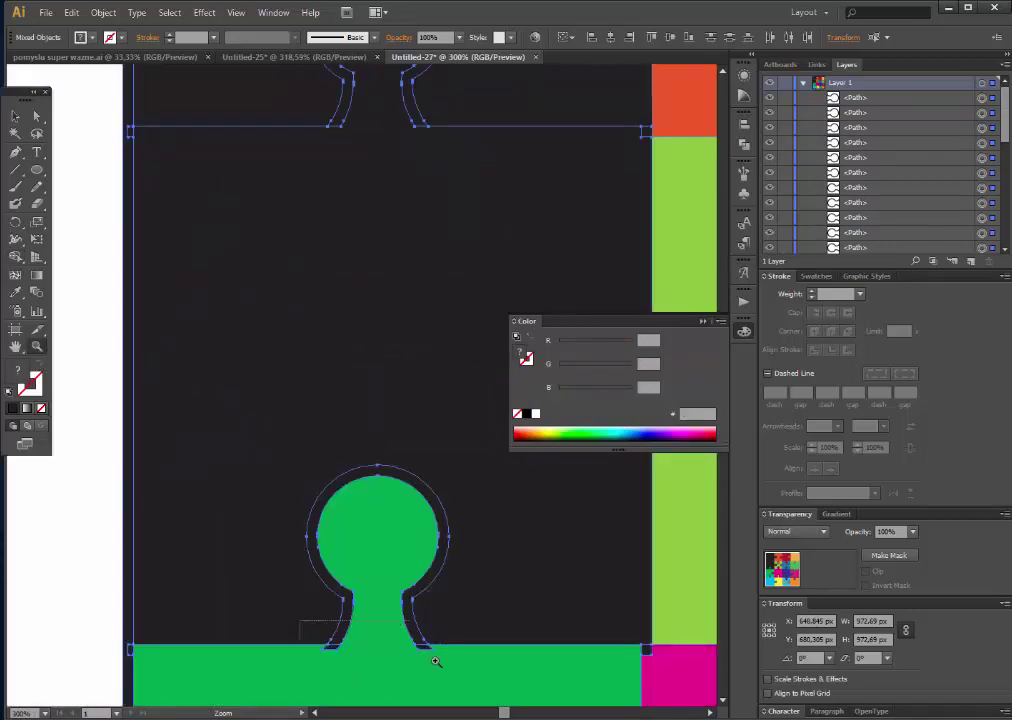
Step: Merge the green knob's neck slivers into one shape with Shape Builder
{"action": "left_click_drag", "start_coordinate": [435, 661], "coordinate": [416, 633]}
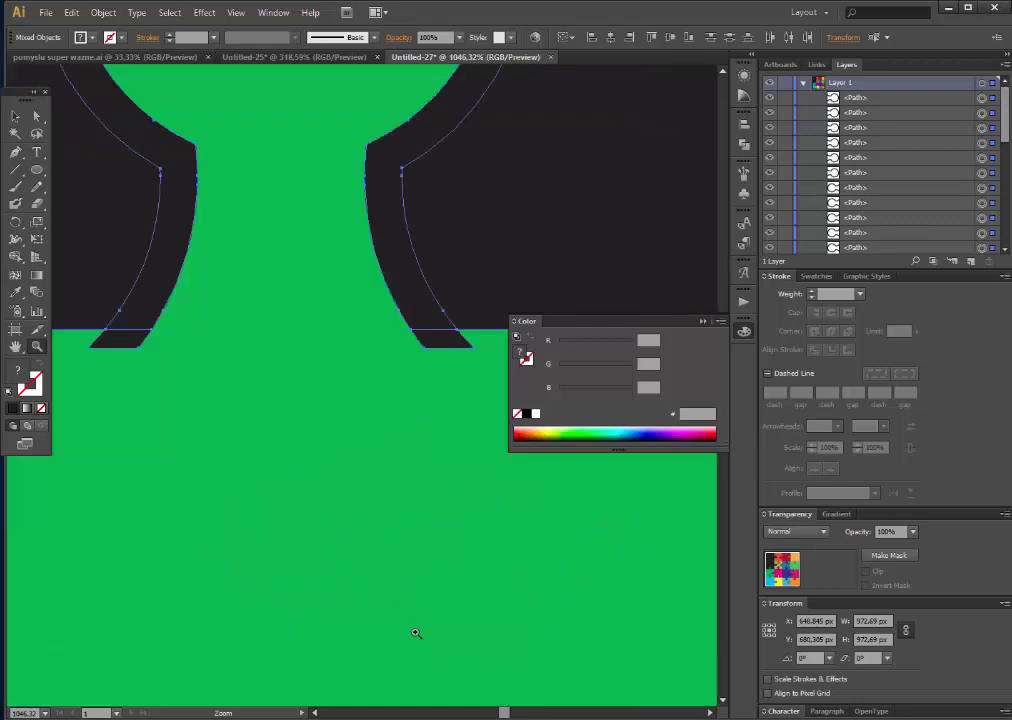
{"action": "left_click", "coordinate": [15, 256]}
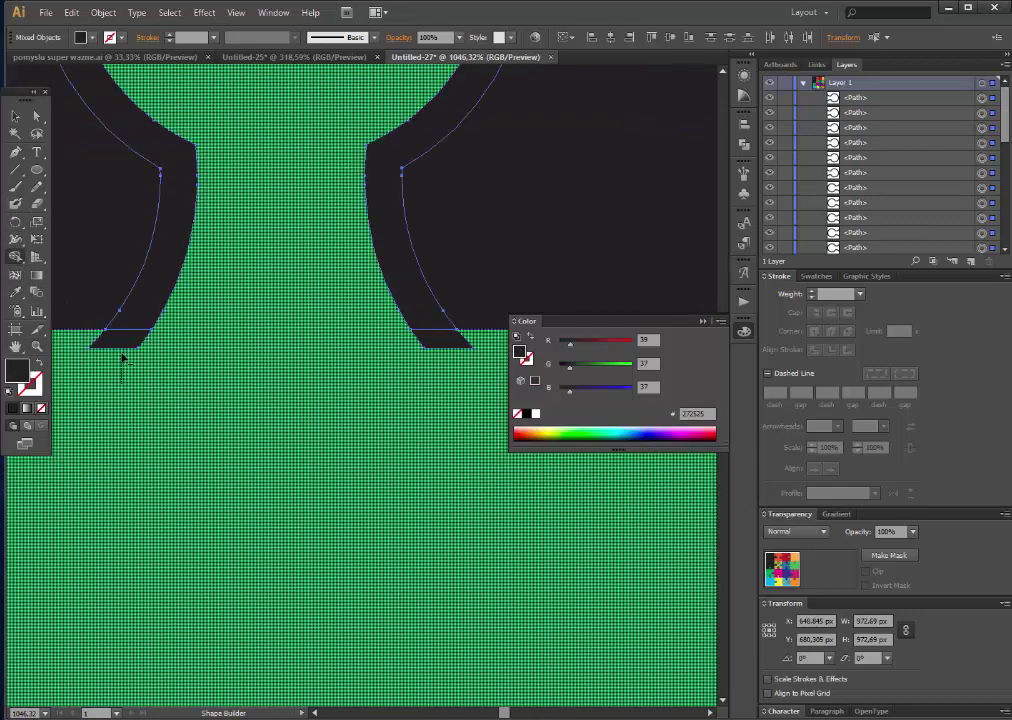
{"action": "mouse_move", "coordinate": [122, 358]}
{"action": "left_mouse_down"}
{"action": "mouse_move", "coordinate": [377, 356]}
{"action": "mouse_move", "coordinate": [438, 340]}
{"action": "left_mouse_up"}
{"action": "left_click_drag", "start_coordinate": [53, 353], "coordinate": [104, 366]}
{"action": "key", "text": "z"}
{"action": "left_click", "coordinate": [416, 402], "text": "alt"}
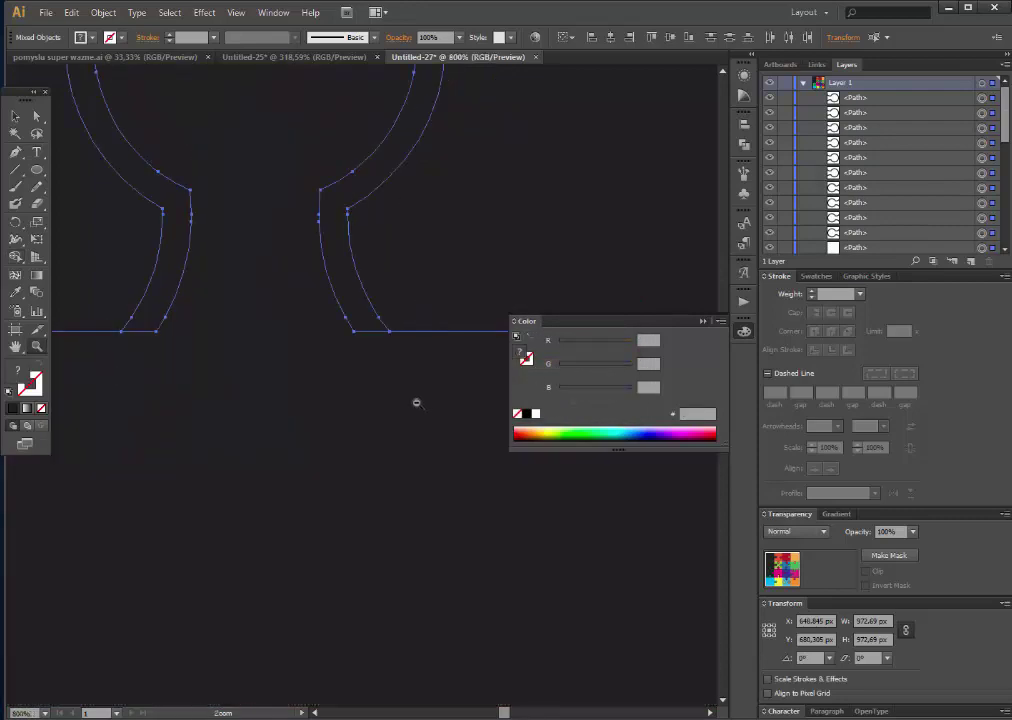
{"action": "left_click", "coordinate": [416, 402], "text": "alt"}
{"action": "left_click", "coordinate": [328, 468], "text": "alt"}
{"action": "left_click", "coordinate": [471, 478], "text": "alt"}
Step: Merge the pink piece's neck slivers and check the result in Outline view
{"action": "left_click_drag", "start_coordinate": [518, 450], "coordinate": [522, 459]}
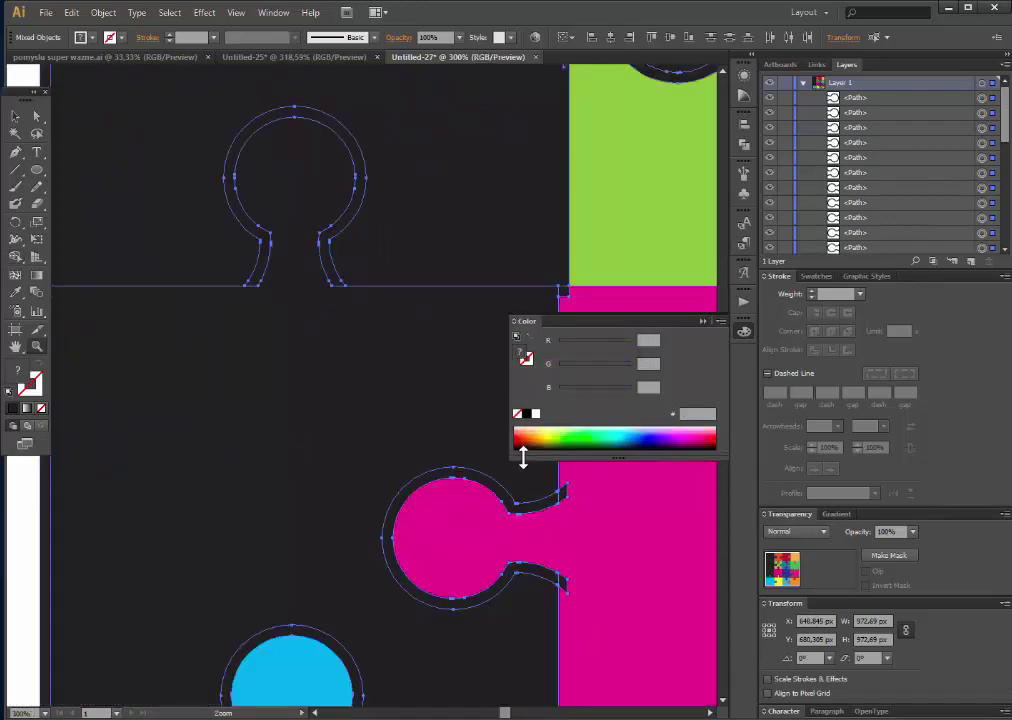
{"action": "left_click_drag", "start_coordinate": [568, 548], "coordinate": [575, 586]}
{"action": "left_click", "coordinate": [369, 501], "text": "alt"}
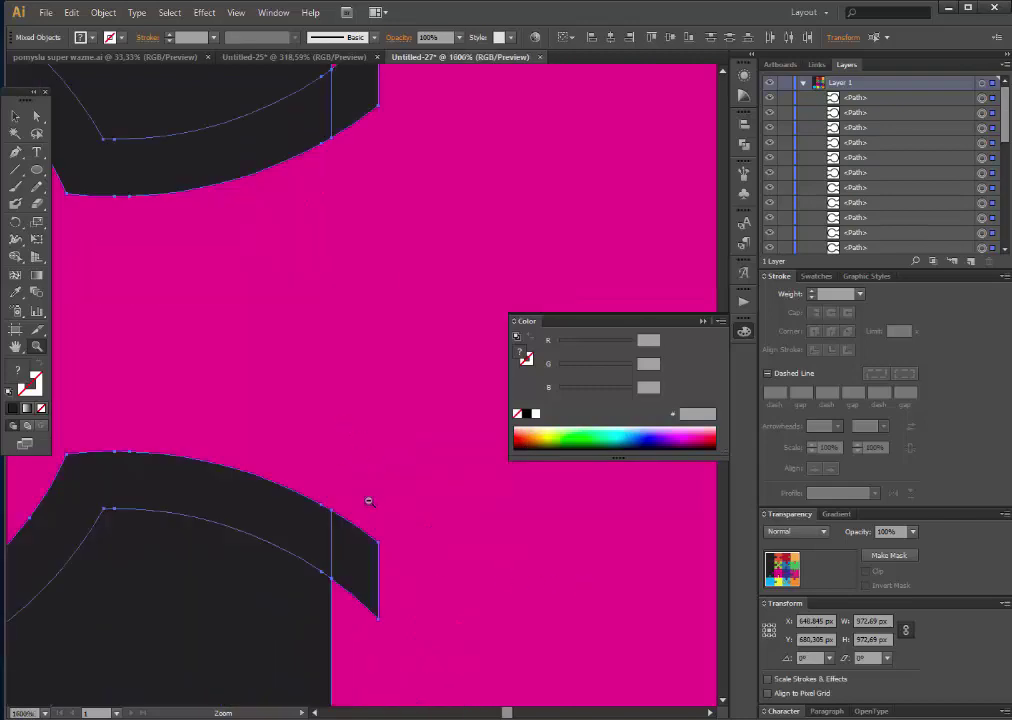
{"action": "left_click", "coordinate": [299, 296], "text": "alt"}
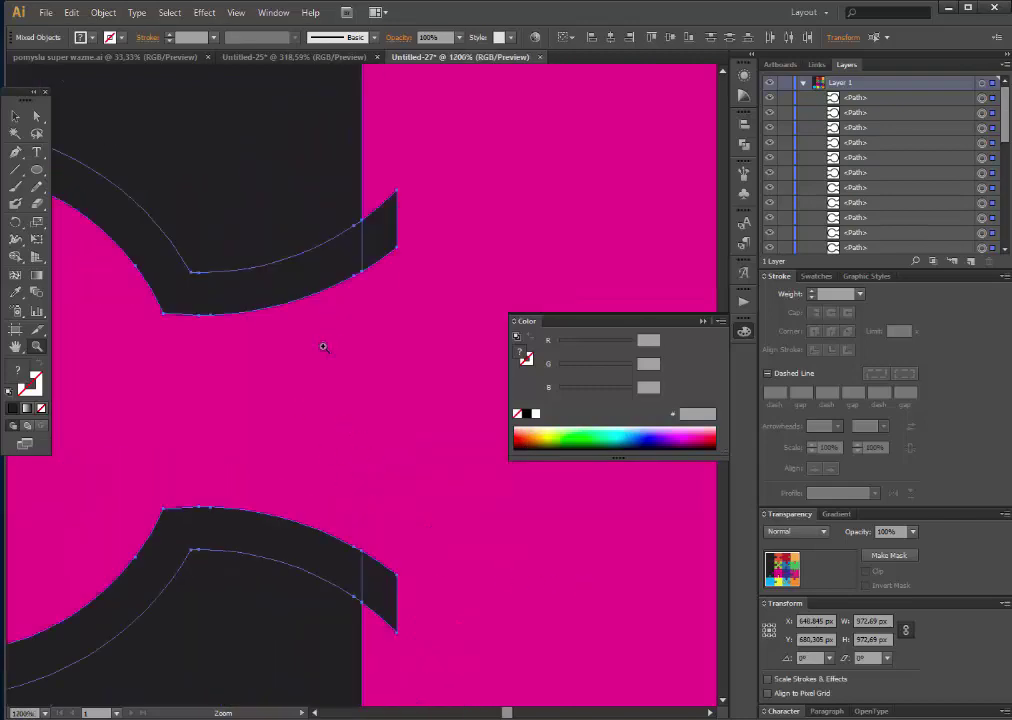
{"action": "left_click", "coordinate": [15, 257]}
{"action": "left_click_drag", "start_coordinate": [388, 200], "coordinate": [385, 620]}
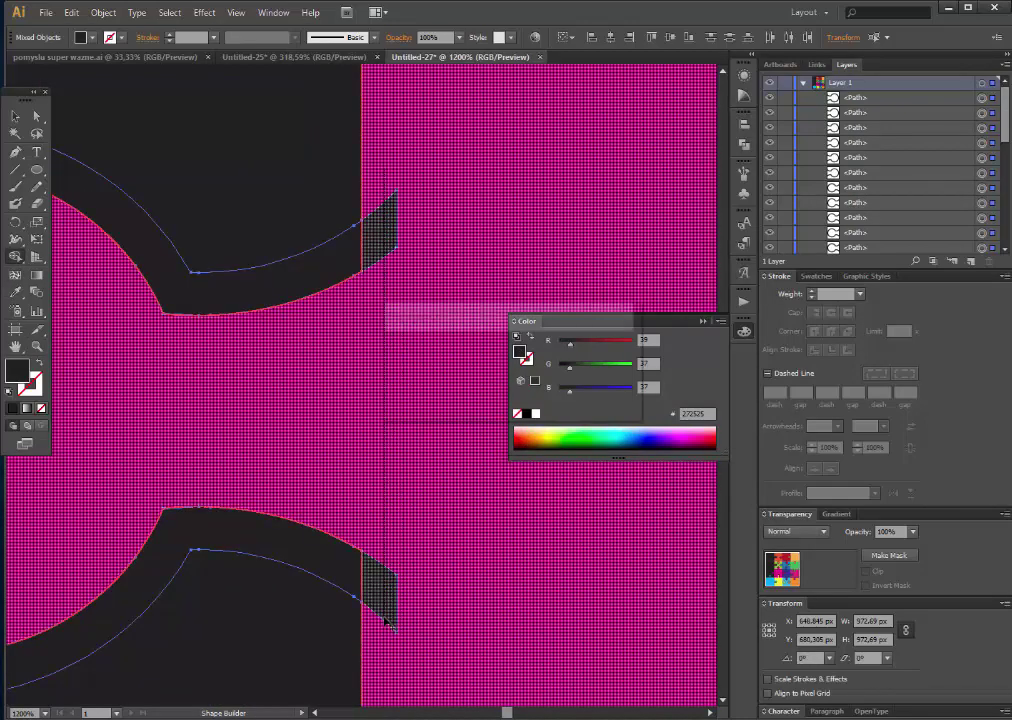
{"action": "key", "text": "ctrl+y"}
{"action": "left_click", "coordinate": [37, 346]}
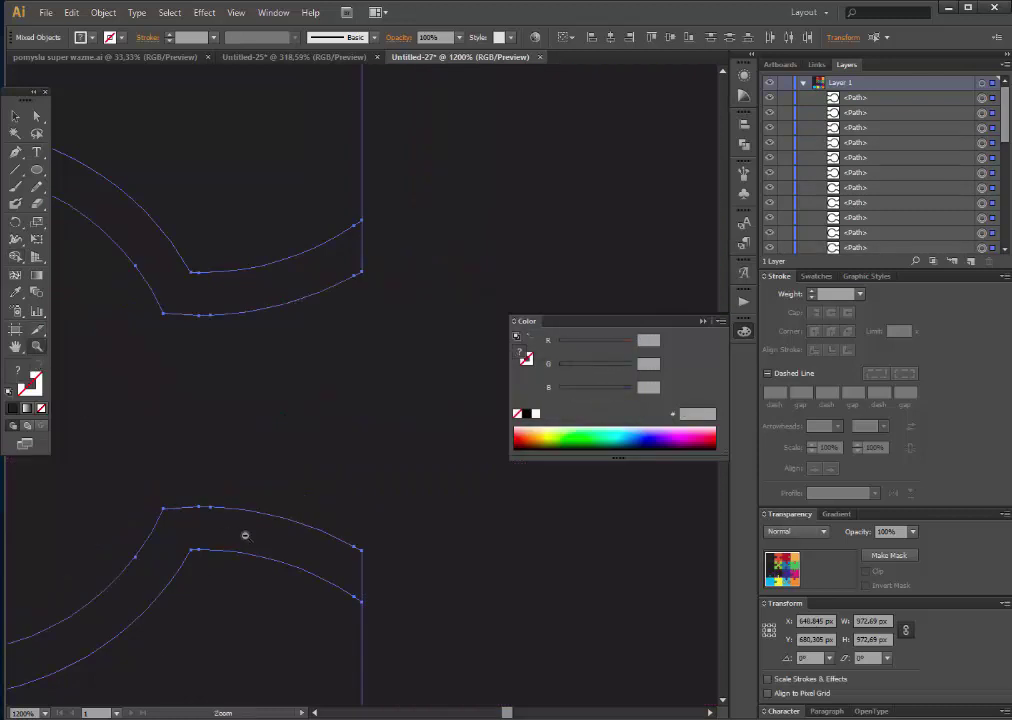
{"action": "left_click", "coordinate": [245, 535], "text": "alt"}
{"action": "key", "text": "ctrl+y"}
{"action": "left_click", "coordinate": [241, 399], "text": "alt"}
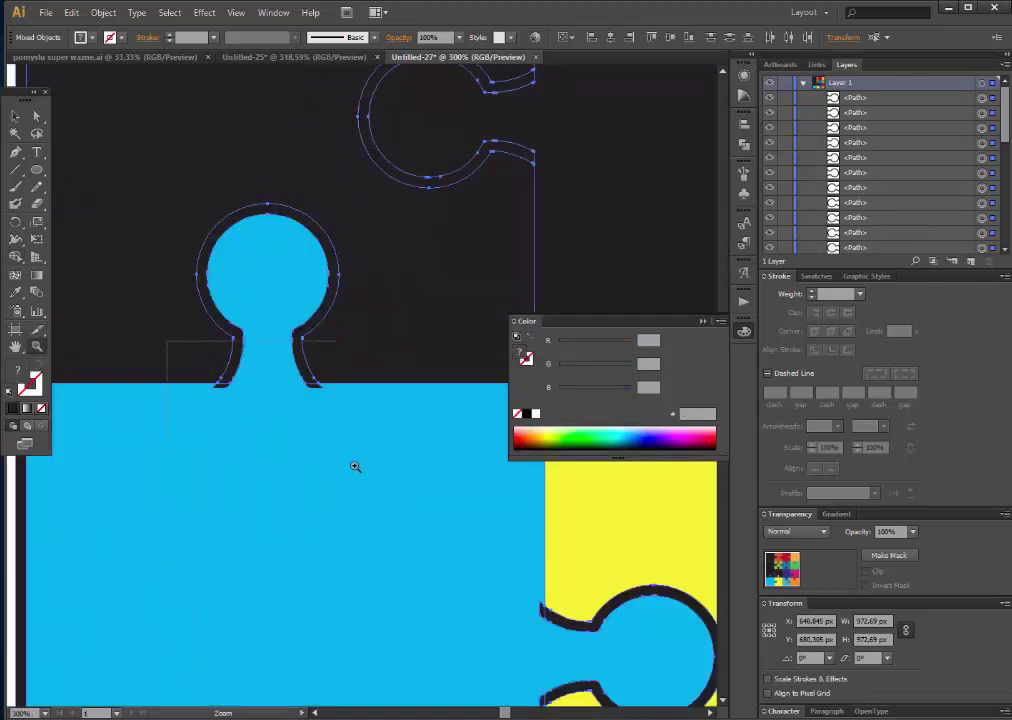
Step: Merge the blue knob's neck slivers into its piece
{"action": "left_click_drag", "start_coordinate": [355, 466], "coordinate": [132, 295]}
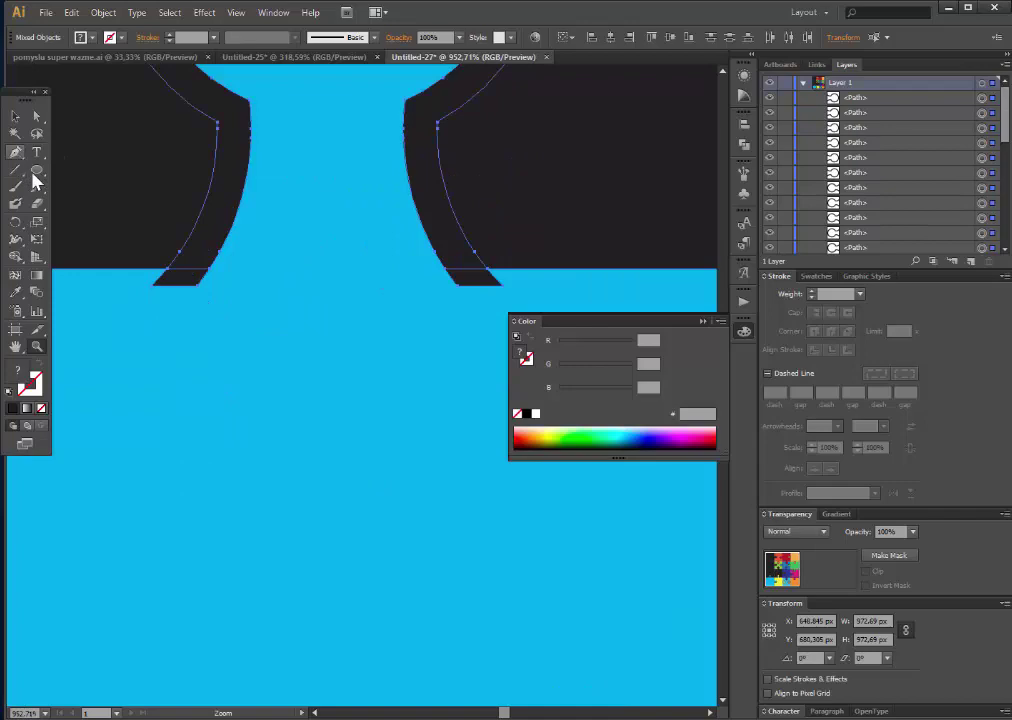
{"action": "left_click", "coordinate": [27, 258]}
{"action": "left_click_drag", "start_coordinate": [155, 283], "coordinate": [495, 285]}
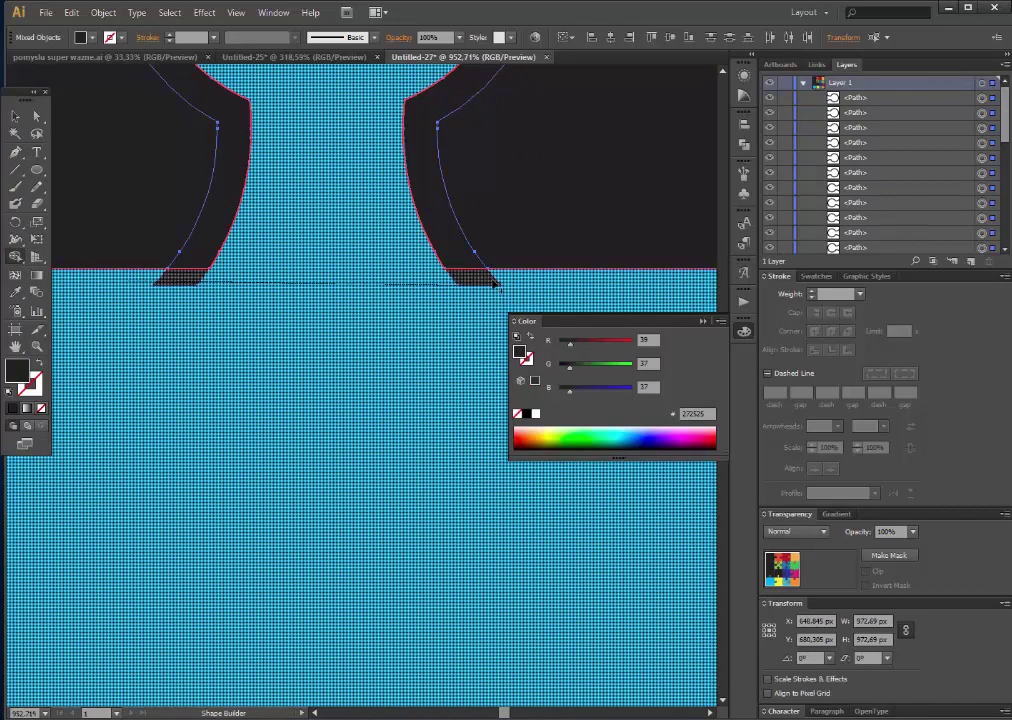
Step: Zoom out step by step to 66.67% so the whole puzzle grid shows
{"action": "left_click", "coordinate": [37, 347]}
{"action": "left_click", "coordinate": [372, 471], "text": "alt"}
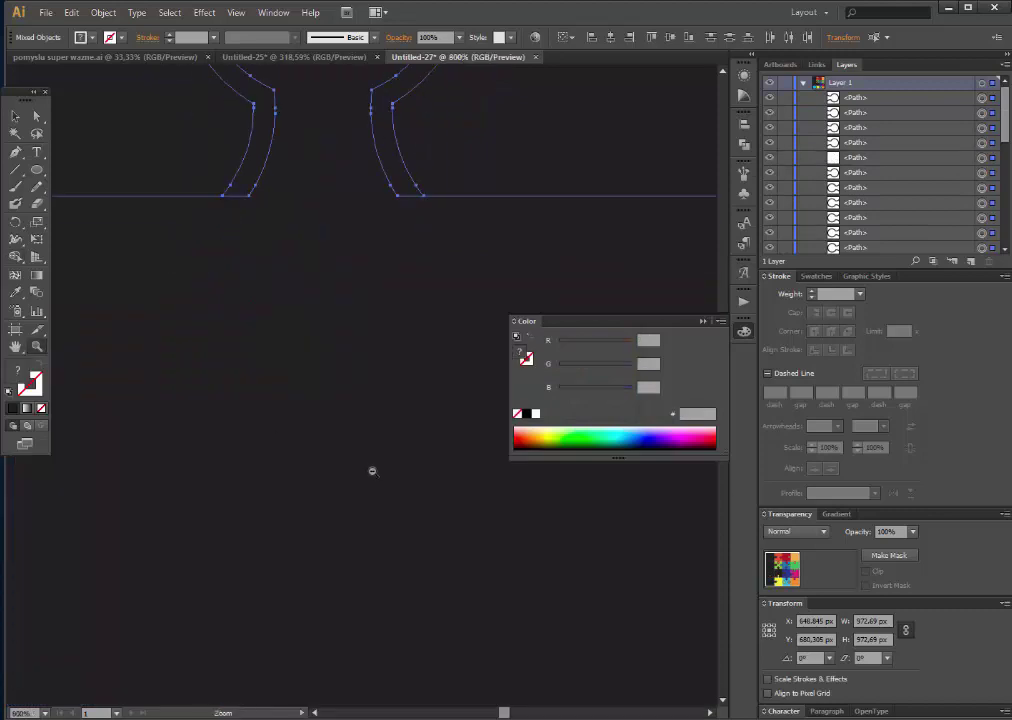
{"action": "left_click", "coordinate": [380, 468], "text": "alt"}
{"action": "left_click", "coordinate": [415, 460], "text": "alt"}
{"action": "left_click", "coordinate": [402, 458], "text": "alt"}
{"action": "left_click", "coordinate": [402, 458], "text": "alt"}
{"action": "left_click", "coordinate": [403, 457], "text": "alt"}
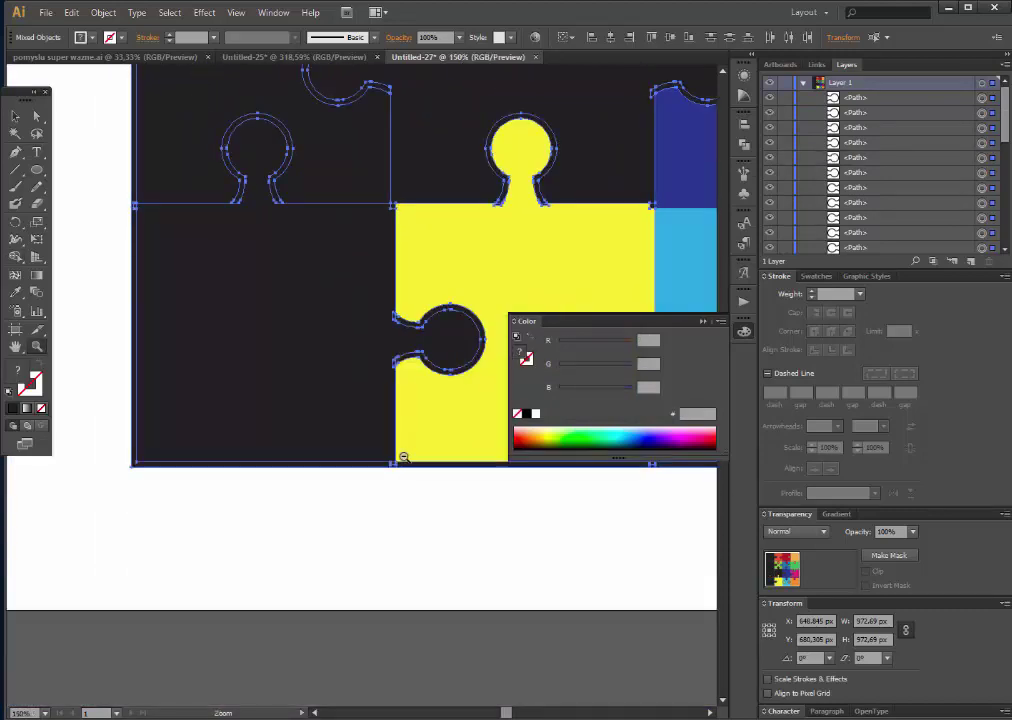
{"action": "left_click", "coordinate": [503, 233], "text": "alt"}
{"action": "left_click", "coordinate": [452, 360], "text": "alt"}
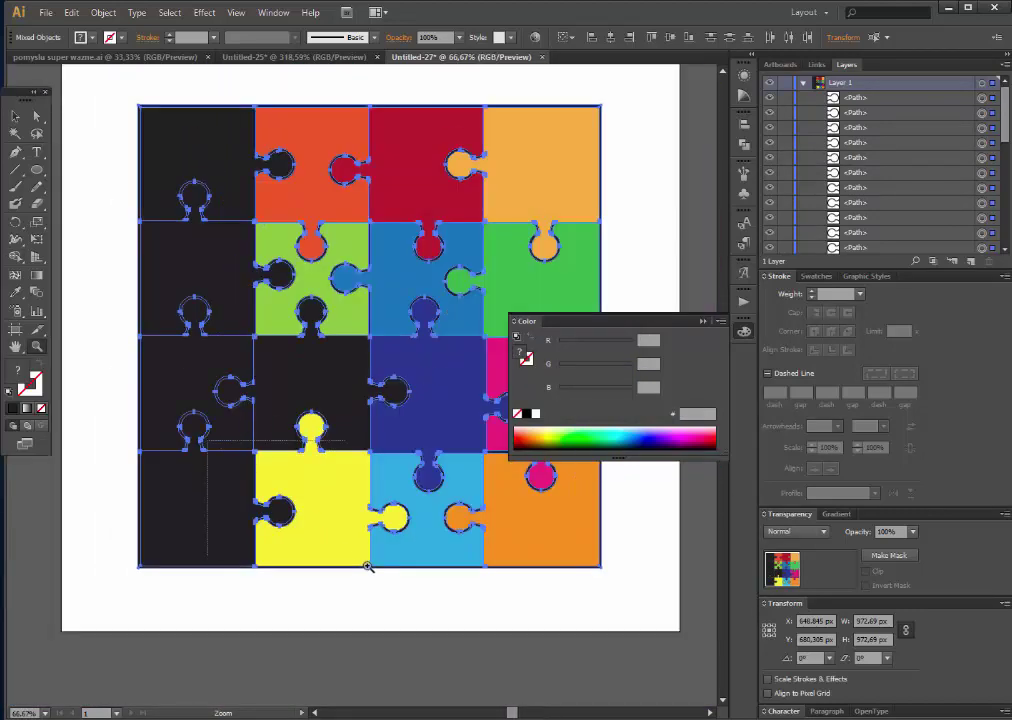
Step: Merge the dark left area and the yellow piece with their knobs using fill #272525
{"action": "left_click_drag", "start_coordinate": [368, 566], "coordinate": [356, 563]}
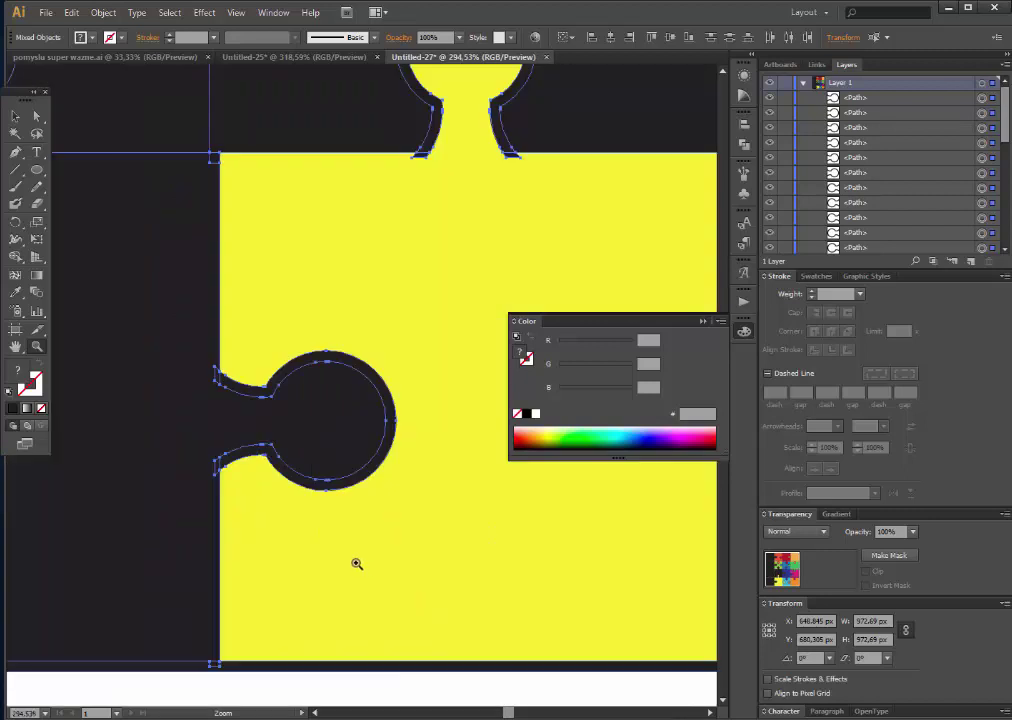
{"action": "left_click", "coordinate": [15, 258]}
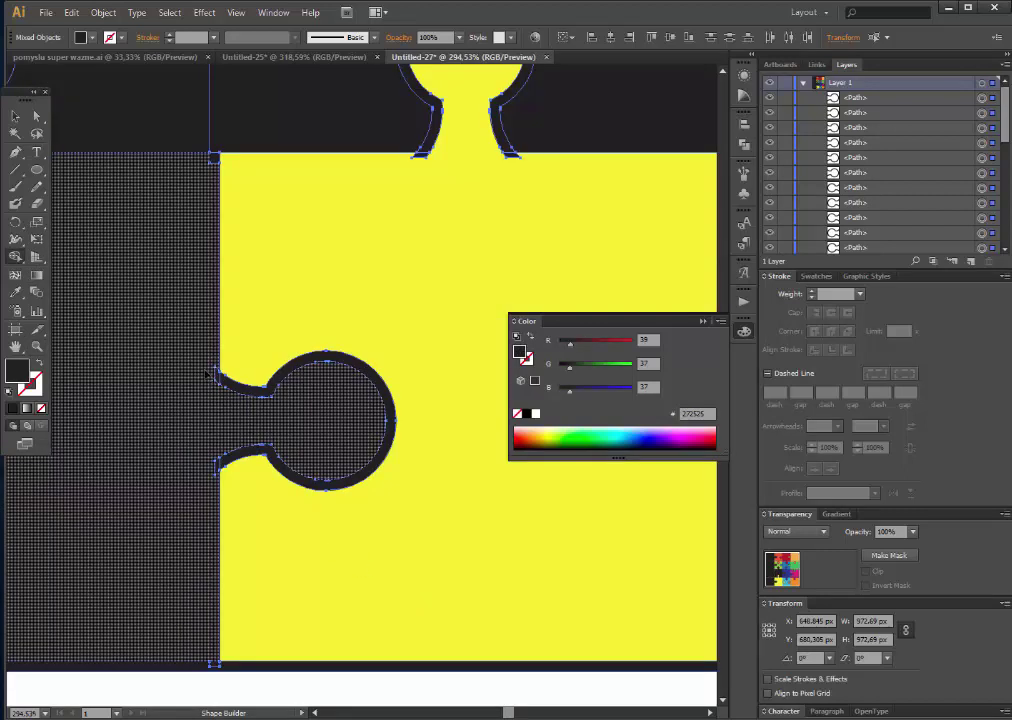
{"action": "left_click", "coordinate": [220, 485]}
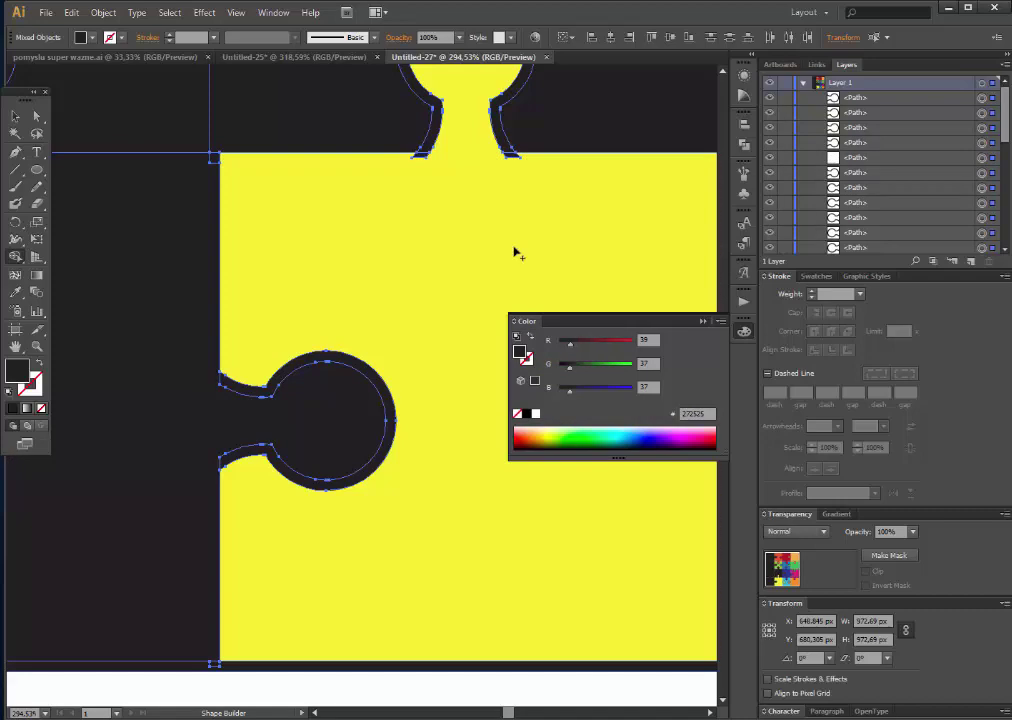
{"action": "left_click_drag", "start_coordinate": [515, 253], "coordinate": [329, 365]}
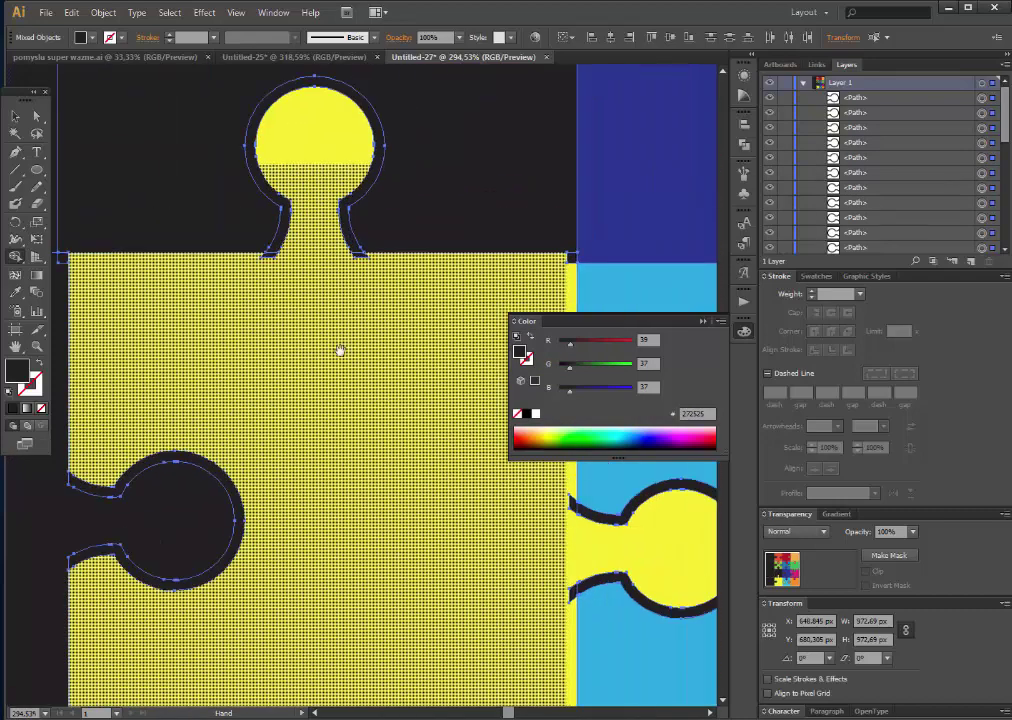
{"action": "left_click", "coordinate": [237, 272]}
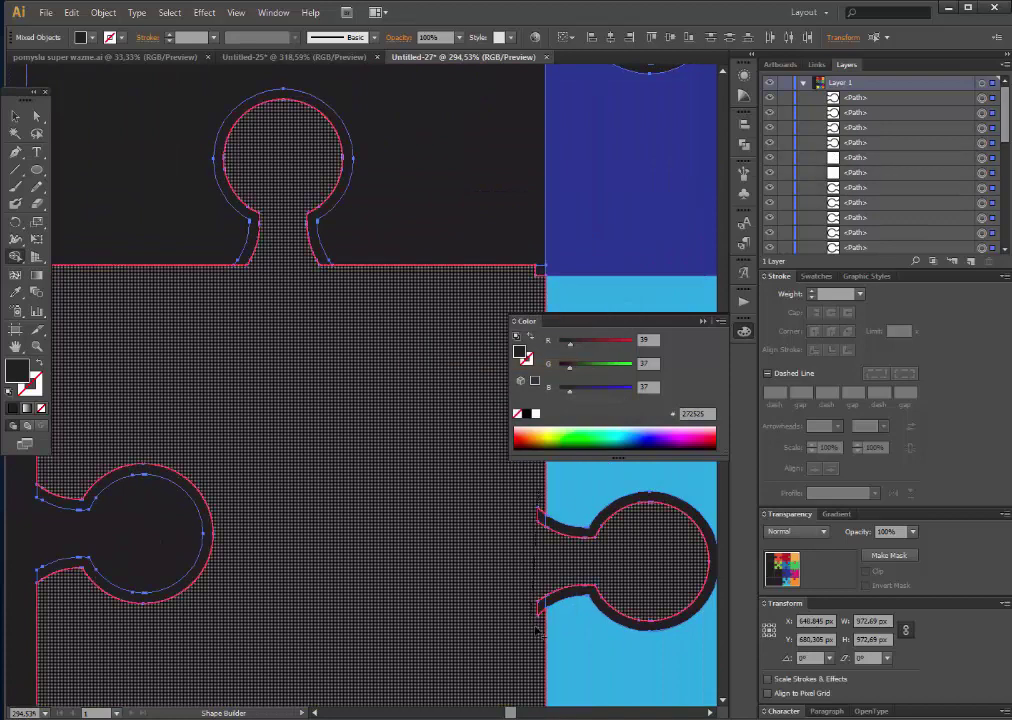
Step: Merge the blue, orange and pink regions and a knob ring into dark shapes
{"action": "mouse_move", "coordinate": [549, 214]}
{"action": "left_mouse_down"}
{"action": "mouse_move", "coordinate": [283, 272]}
{"action": "mouse_move", "coordinate": [48, 289]}
{"action": "left_mouse_up"}
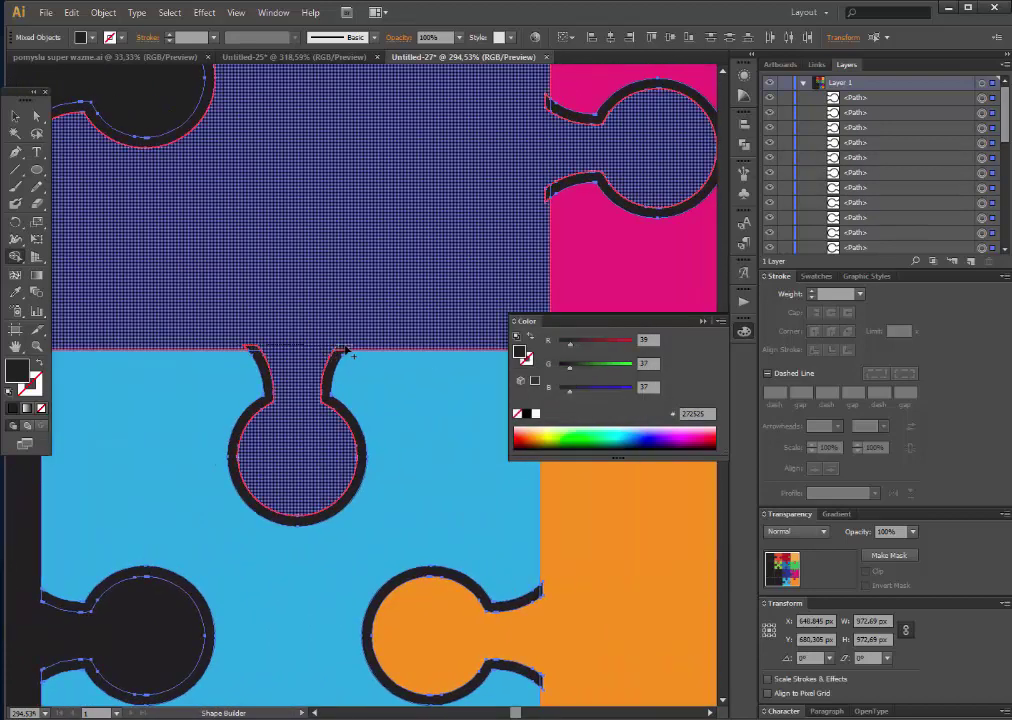
{"action": "left_click", "coordinate": [347, 352]}
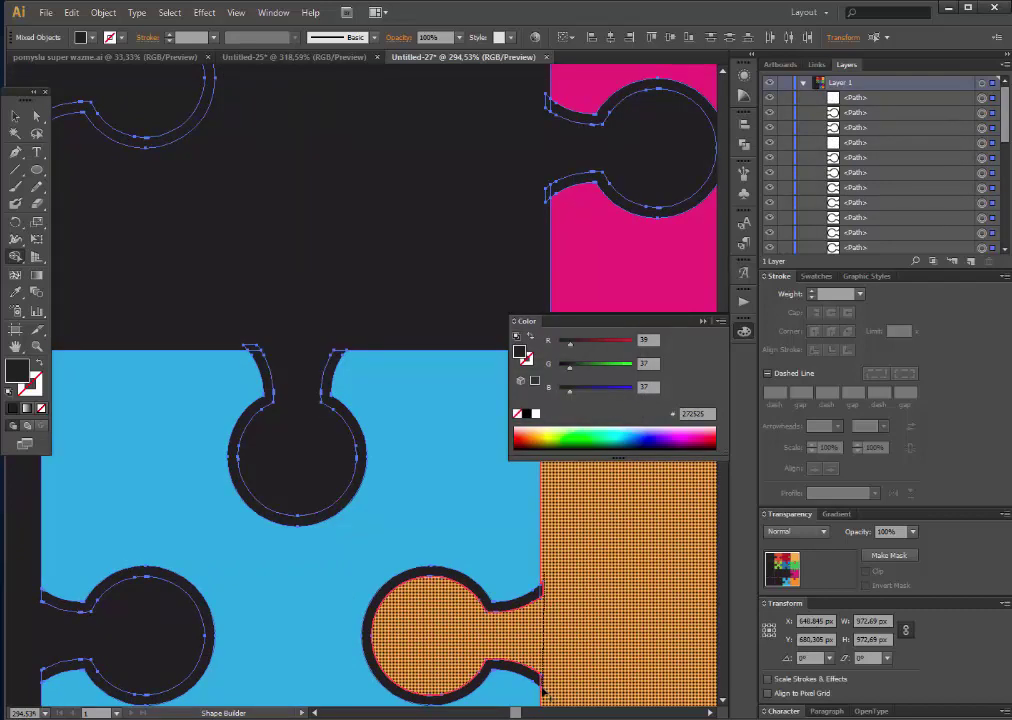
{"action": "left_click", "coordinate": [543, 690]}
{"action": "left_click_drag", "start_coordinate": [540, 607], "coordinate": [318, 460]}
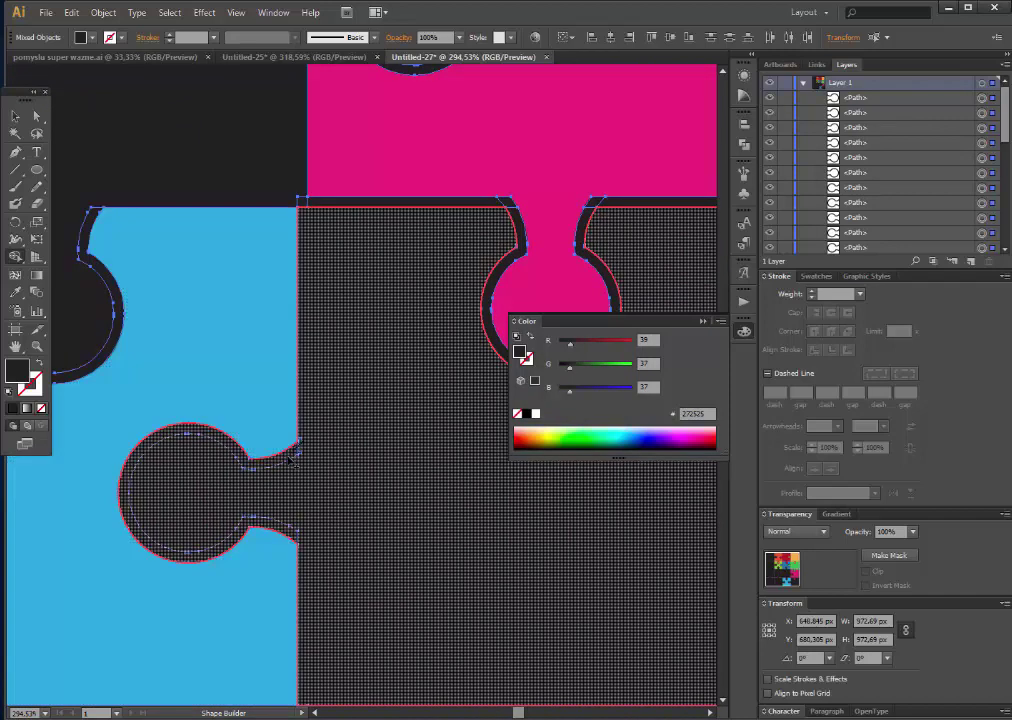
{"action": "left_click", "coordinate": [242, 452]}
{"action": "left_click", "coordinate": [330, 520]}
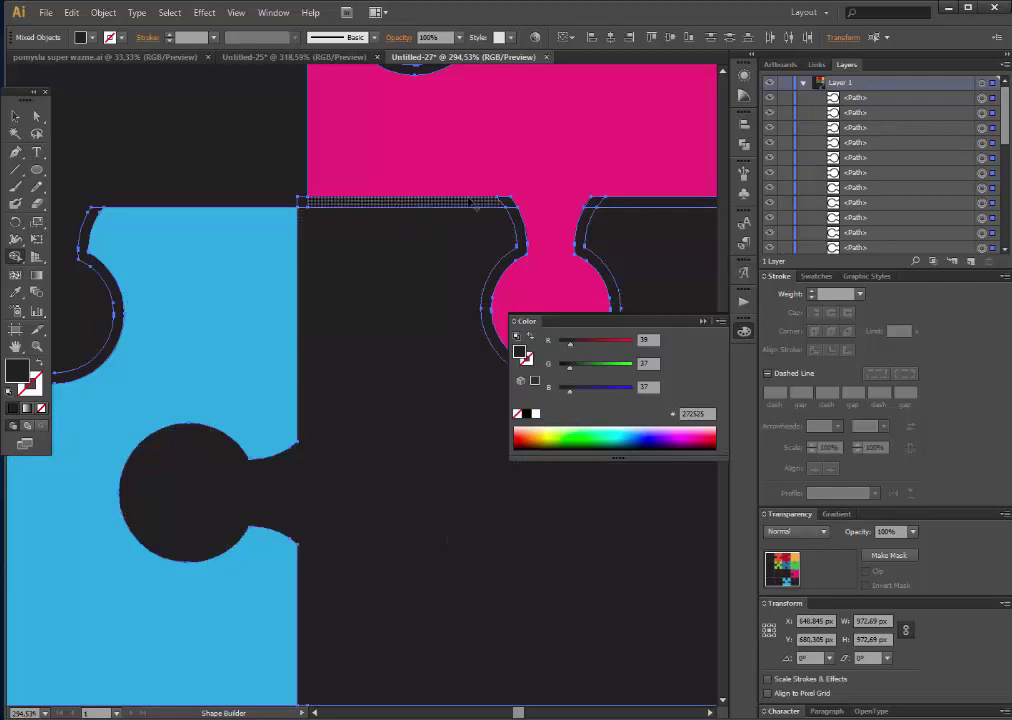
{"action": "left_click", "coordinate": [495, 178]}
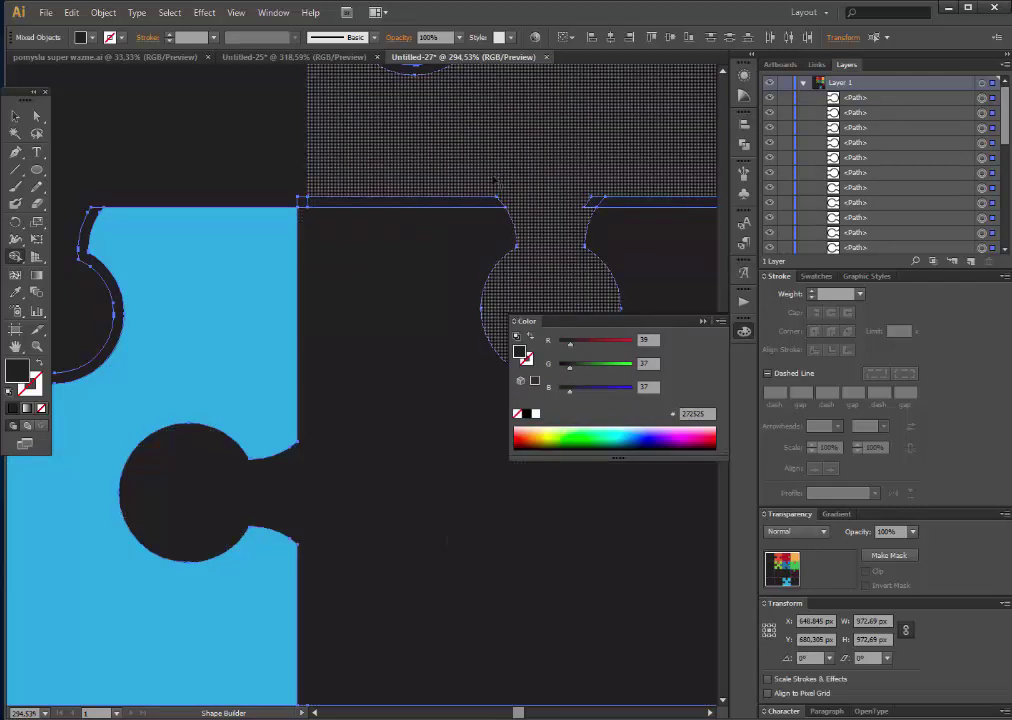
Step: Merge the green piece and the orange piece with their knobs
{"action": "left_click_drag", "start_coordinate": [422, 210], "coordinate": [404, 477]}
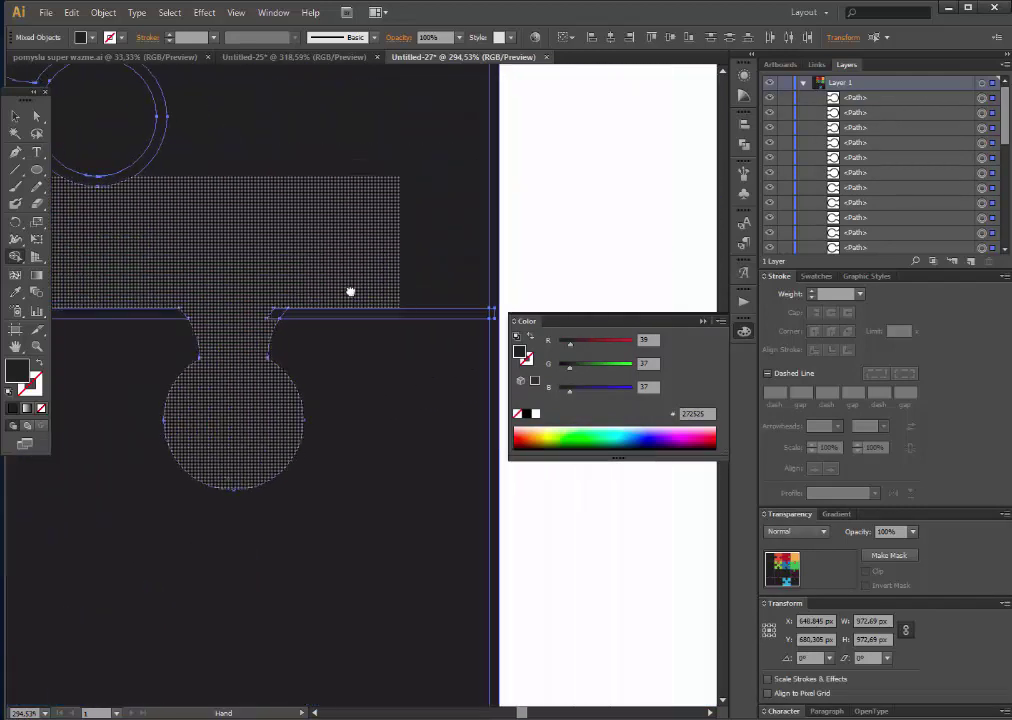
{"action": "left_click_drag", "start_coordinate": [172, 436], "coordinate": [407, 486]}
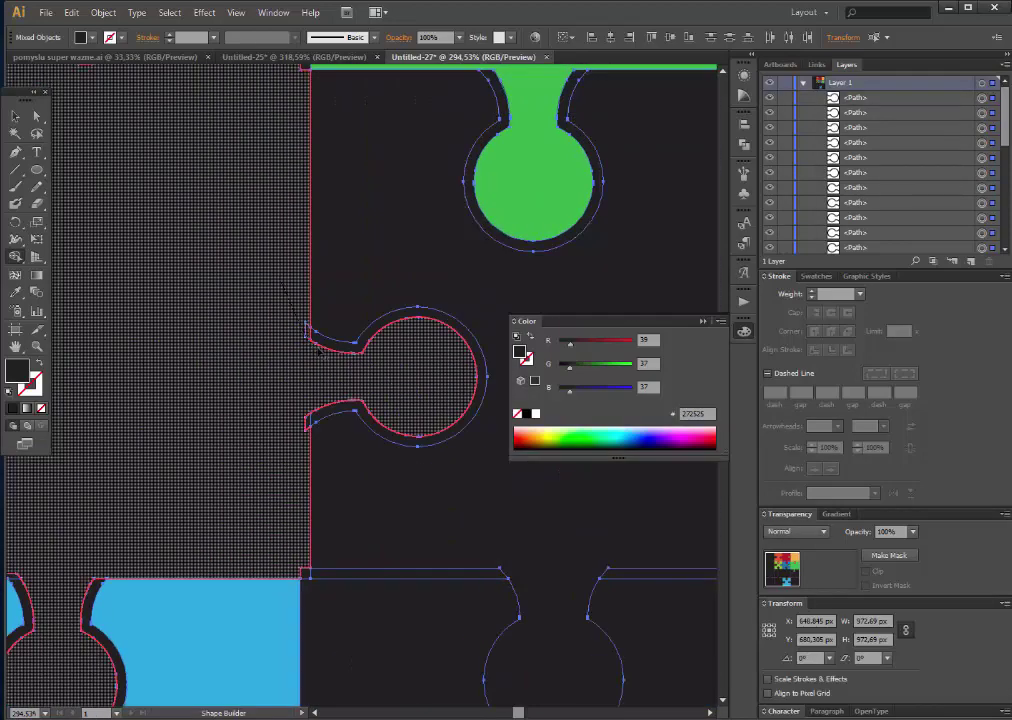
{"action": "left_click_drag", "start_coordinate": [560, 140], "coordinate": [358, 324]}
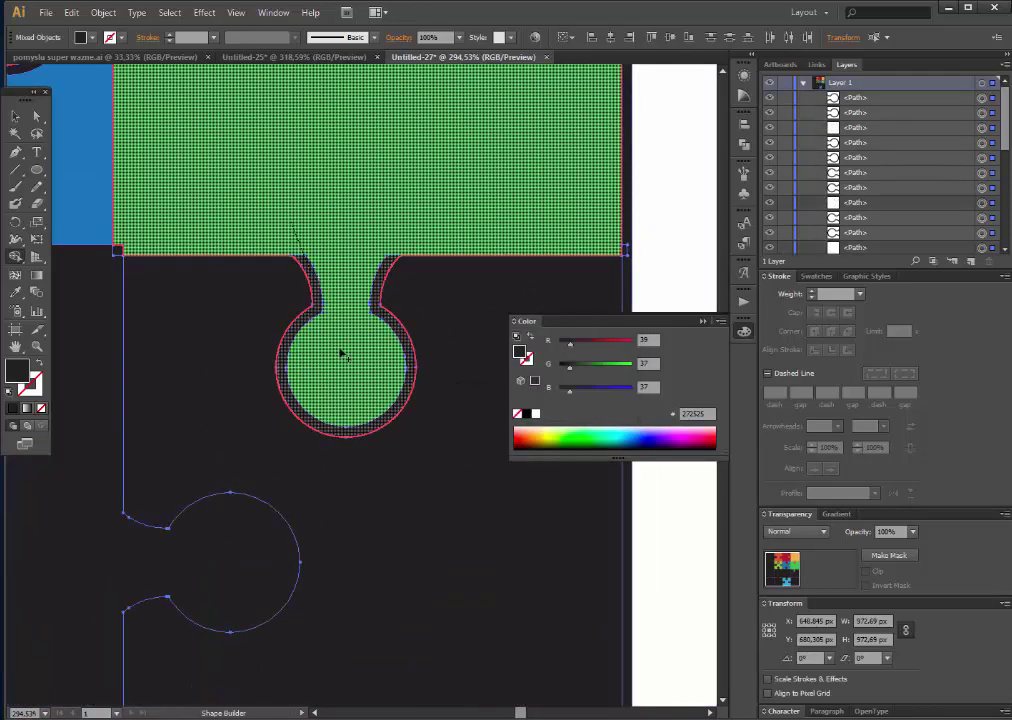
{"action": "left_click", "coordinate": [341, 354]}
{"action": "mouse_move", "coordinate": [157, 197]}
{"action": "left_mouse_down"}
{"action": "mouse_move", "coordinate": [323, 258]}
{"action": "mouse_move", "coordinate": [305, 451]}
{"action": "left_mouse_up"}
{"action": "left_click_drag", "start_coordinate": [560, 180], "coordinate": [433, 318]}
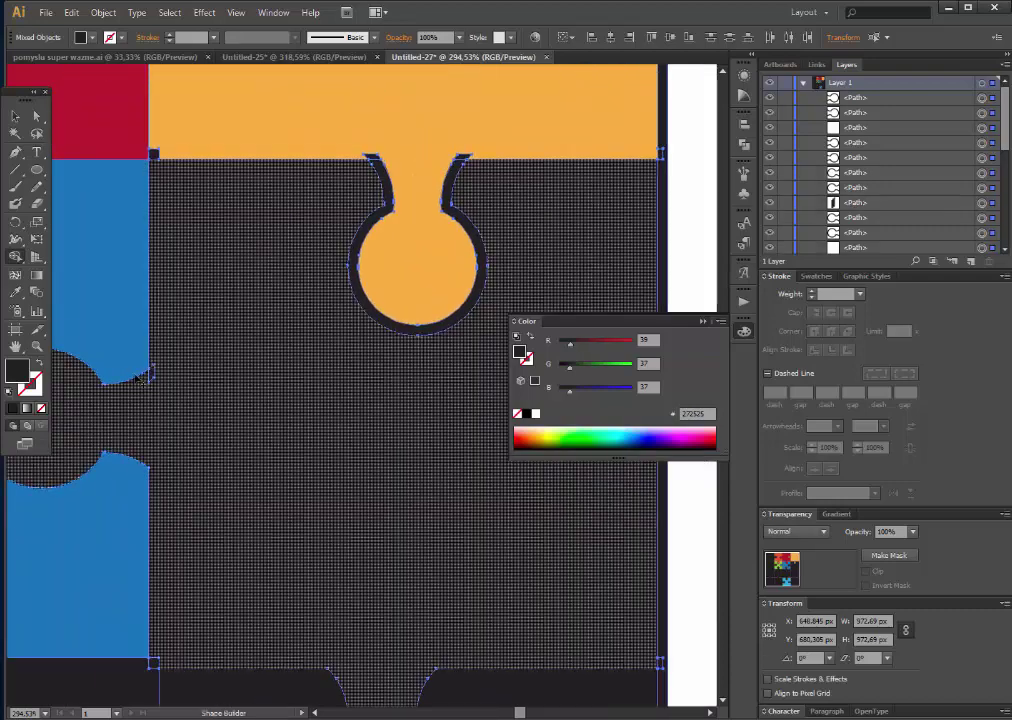
{"action": "left_click", "coordinate": [362, 147]}
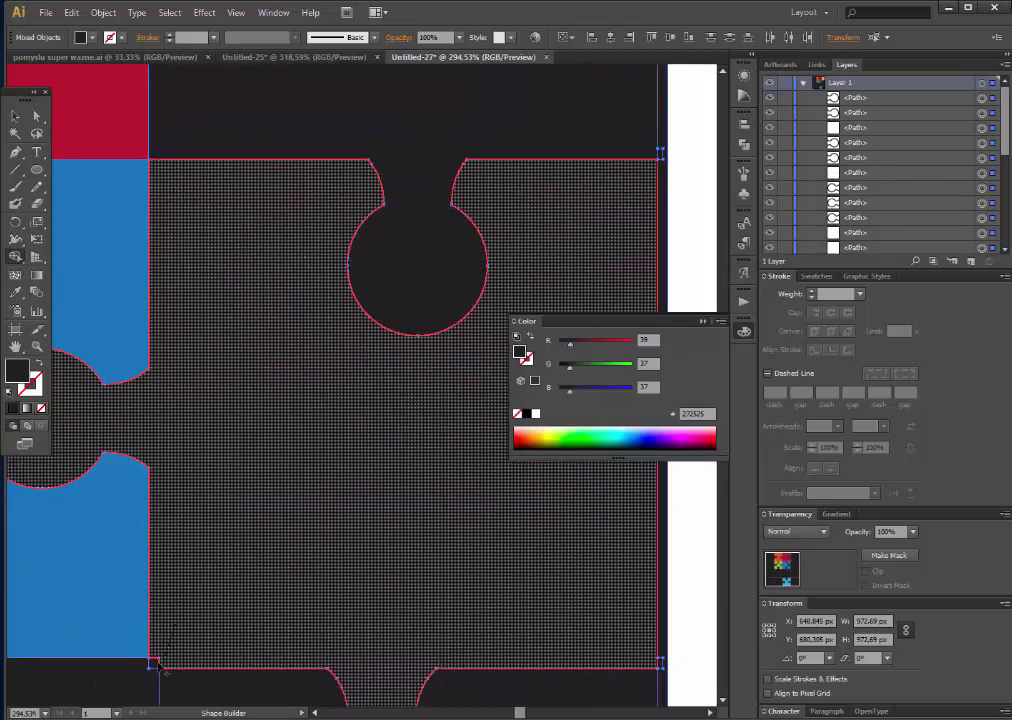
Step: Merge the top-right region and the blue piece with its knobs
{"action": "mouse_move", "coordinate": [296, 216]}
{"action": "left_mouse_down"}
{"action": "mouse_move", "coordinate": [348, 300]}
{"action": "mouse_move", "coordinate": [99, 449]}
{"action": "mouse_move", "coordinate": [185, 413]}
{"action": "mouse_move", "coordinate": [368, 230]}
{"action": "left_mouse_up"}
{"action": "left_click", "coordinate": [368, 230]}
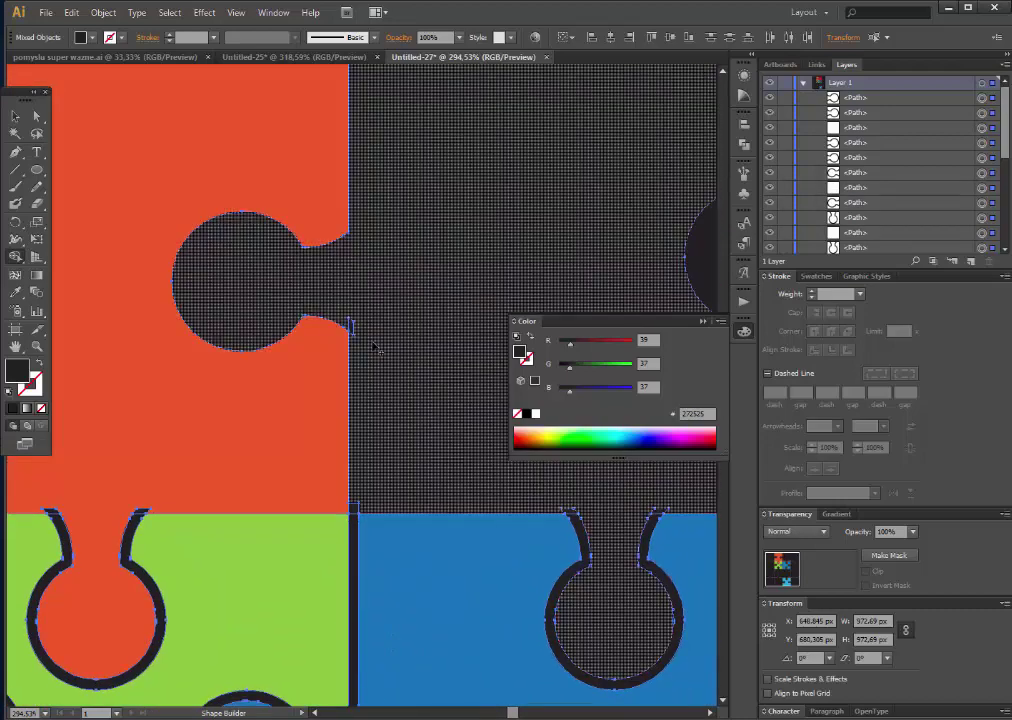
{"action": "left_click_drag", "start_coordinate": [282, 591], "coordinate": [201, 291]}
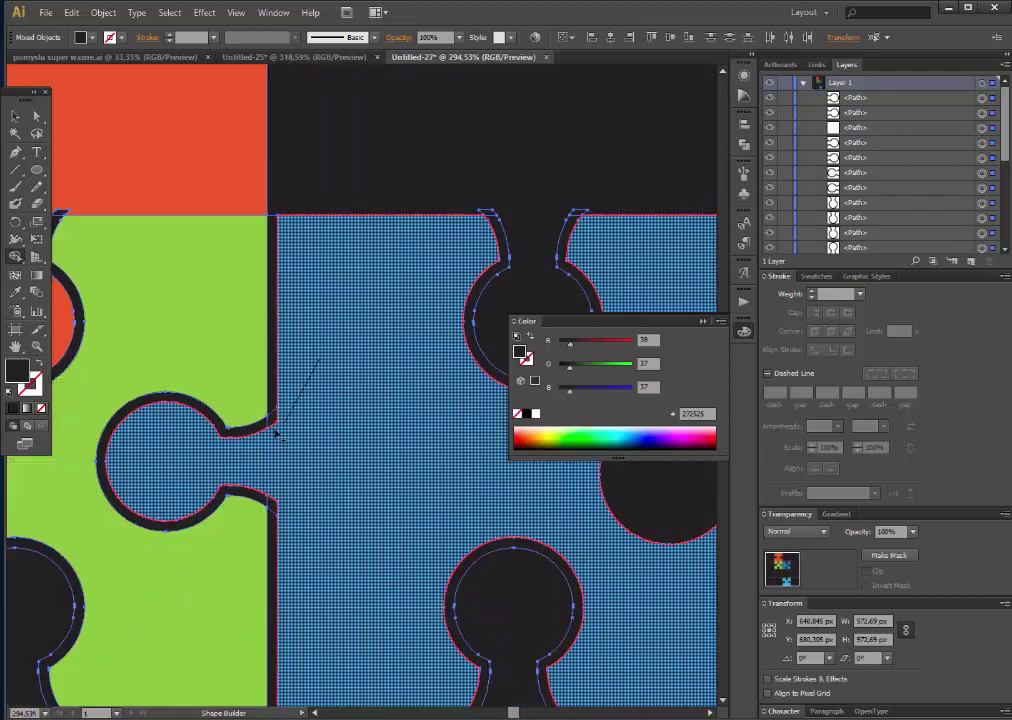
{"action": "left_click_drag", "start_coordinate": [318, 358], "coordinate": [250, 445]}
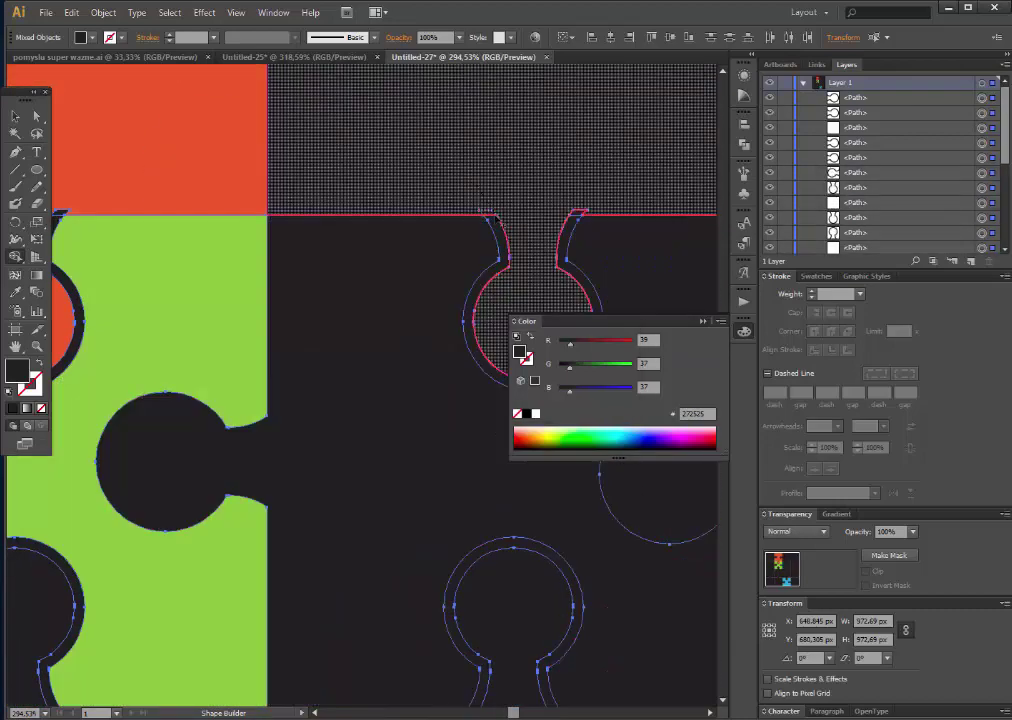
Step: Merge the lower-left square with its knob and another knob into the square below
{"action": "mouse_move", "coordinate": [578, 215]}
{"action": "left_mouse_down"}
{"action": "mouse_move", "coordinate": [242, 413]}
{"action": "mouse_move", "coordinate": [200, 400]}
{"action": "left_mouse_up"}
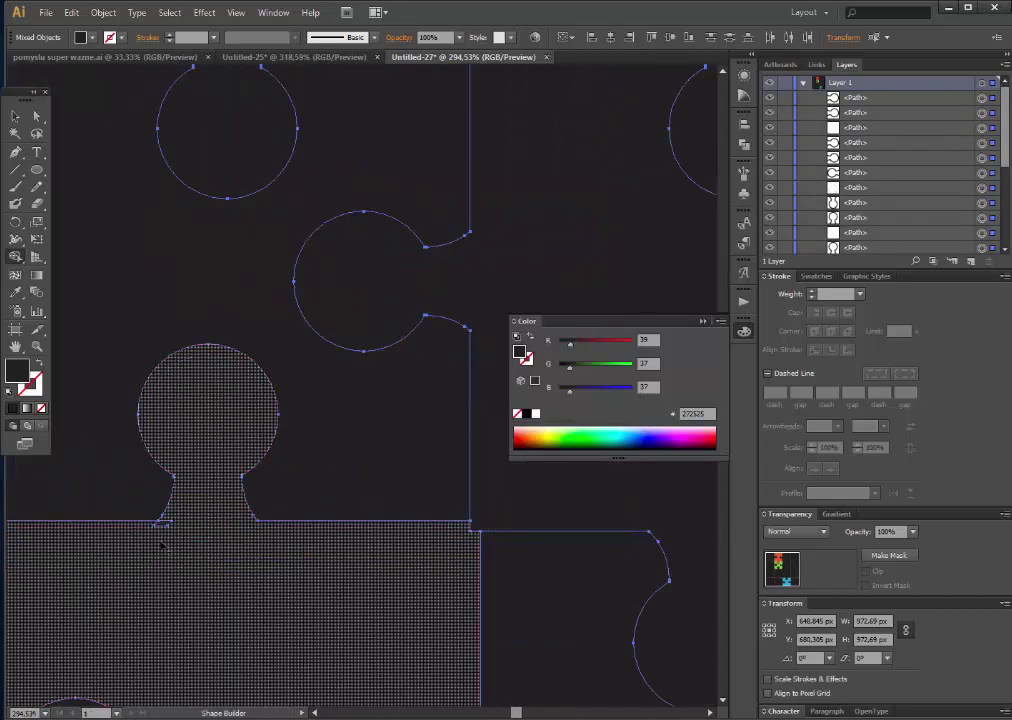
{"action": "mouse_move", "coordinate": [330, 599]}
{"action": "left_mouse_down"}
{"action": "mouse_move", "coordinate": [332, 237]}
{"action": "mouse_move", "coordinate": [332, 465]}
{"action": "mouse_move", "coordinate": [131, 382]}
{"action": "mouse_move", "coordinate": [213, 441]}
{"action": "mouse_move", "coordinate": [248, 372]}
{"action": "mouse_move", "coordinate": [228, 266]}
{"action": "mouse_move", "coordinate": [176, 485]}
{"action": "mouse_move", "coordinate": [355, 320]}
{"action": "mouse_move", "coordinate": [398, 440]}
{"action": "left_mouse_up"}
{"action": "left_click", "coordinate": [396, 438]}
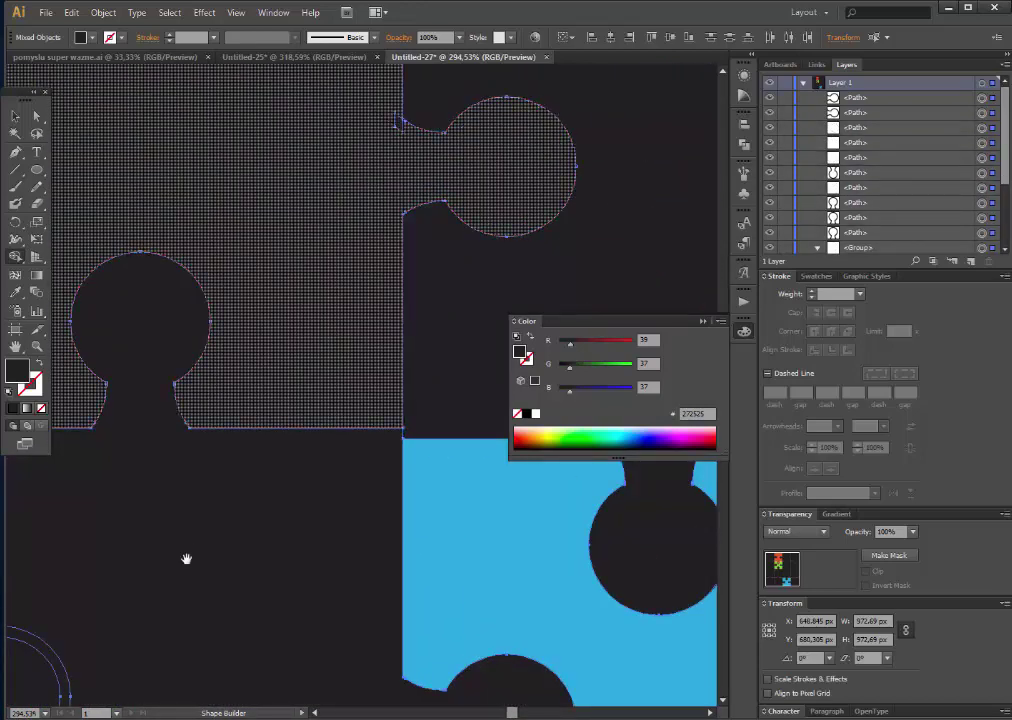
{"action": "mouse_move", "coordinate": [430, 170]}
{"action": "left_mouse_down"}
{"action": "mouse_move", "coordinate": [328, 413]}
{"action": "mouse_move", "coordinate": [375, 528]}
{"action": "mouse_move", "coordinate": [276, 569]}
{"action": "mouse_move", "coordinate": [234, 520]}
{"action": "mouse_move", "coordinate": [238, 480]}
{"action": "left_mouse_up"}
{"action": "left_click_drag", "start_coordinate": [579, 542], "coordinate": [404, 250]}
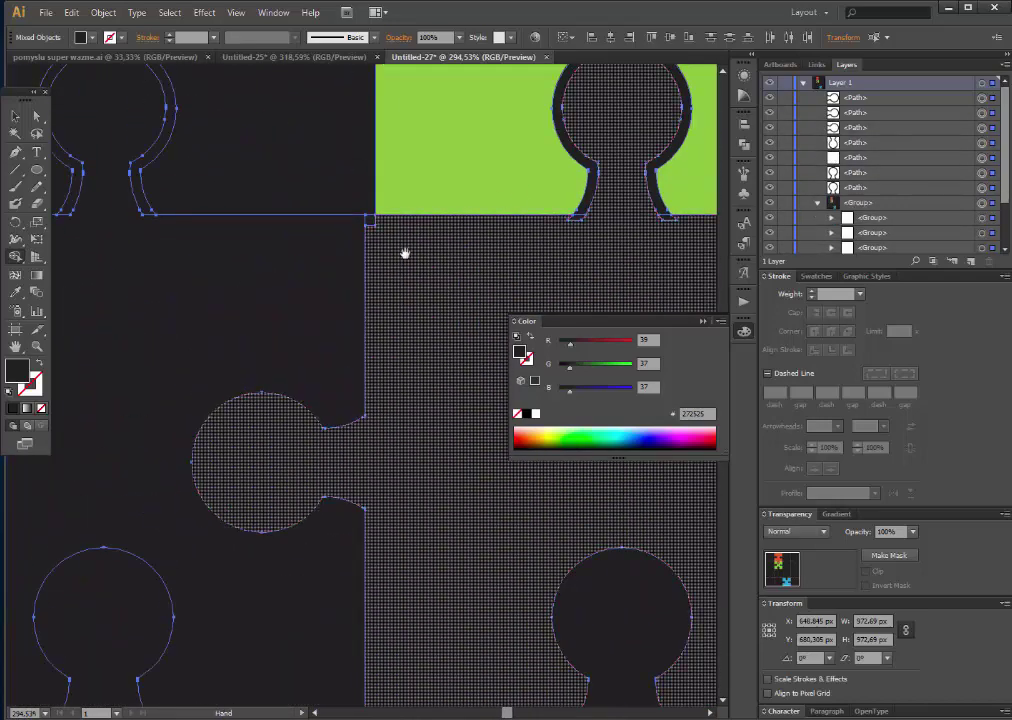
{"action": "left_click", "coordinate": [570, 254]}
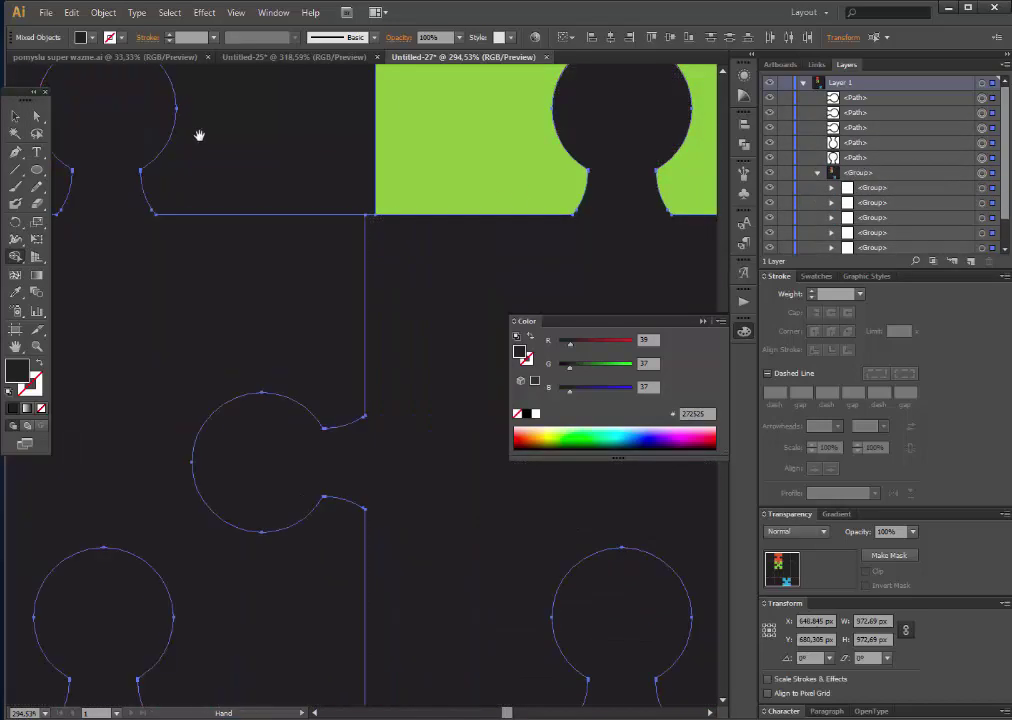
Step: Merge the remaining knobs and top region into their pieces
{"action": "scroll", "coordinate": [460, 307], "scroll_direction": "up", "scroll_amount": 5}
{"action": "left_click", "coordinate": [703, 322]}
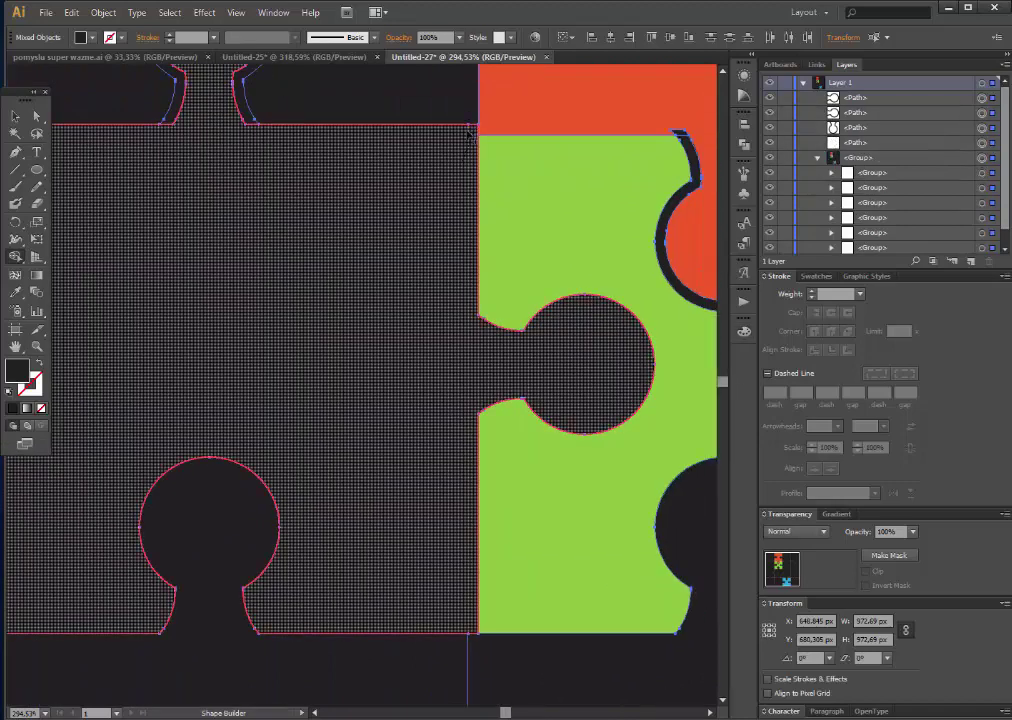
{"action": "scroll", "coordinate": [272, 394], "scroll_direction": "up", "scroll_amount": 5}
{"action": "left_click", "coordinate": [272, 395]}
{"action": "scroll", "coordinate": [430, 551], "scroll_direction": "up", "scroll_amount": 5}
{"action": "scroll", "coordinate": [430, 551], "scroll_direction": "down", "scroll_amount": 5}
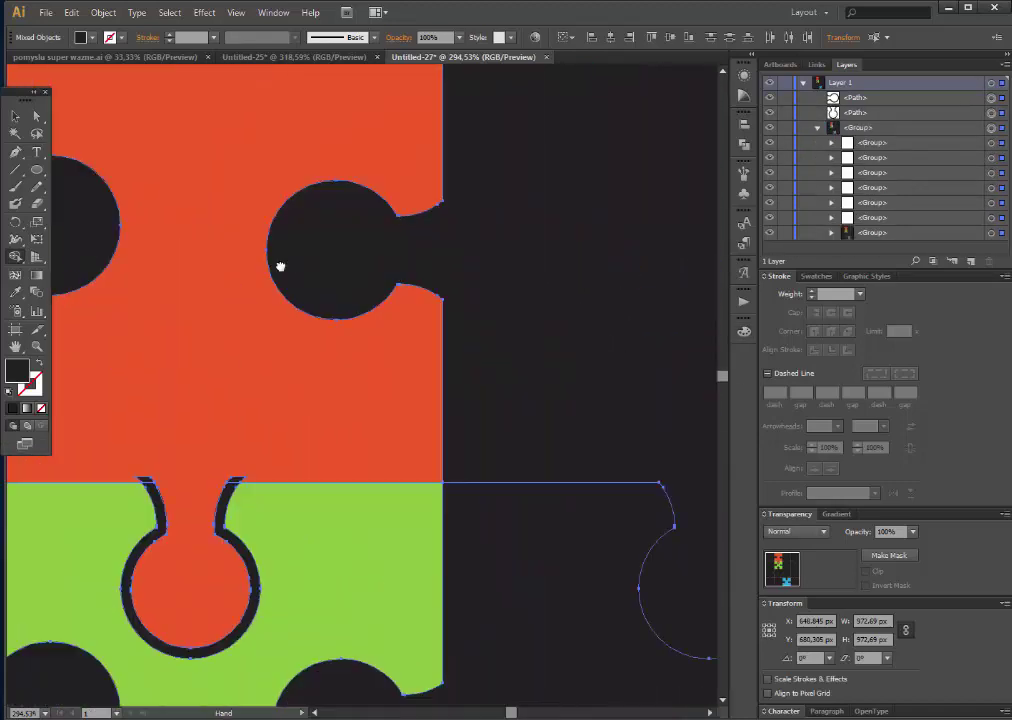
{"action": "left_click", "coordinate": [237, 495]}
{"action": "scroll", "coordinate": [461, 273], "scroll_direction": "down", "scroll_amount": 5}
{"action": "scroll", "coordinate": [637, 264], "scroll_direction": "up", "scroll_amount": 5}
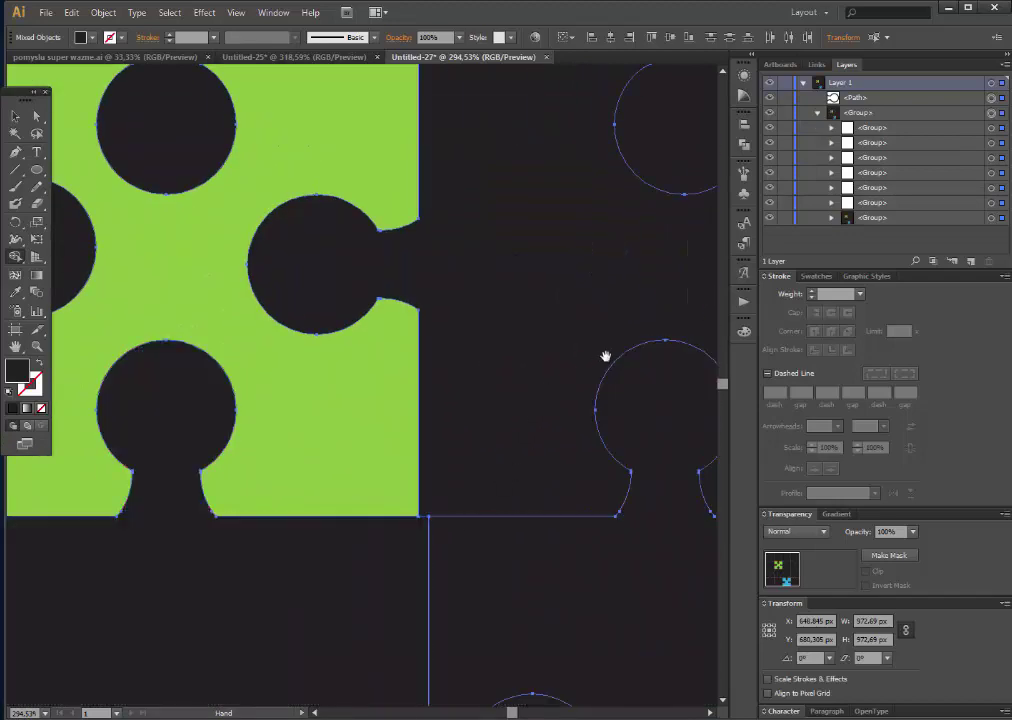
Step: Zoom out to show the whole artboard with all the puzzle pieces
{"action": "left_click_drag", "start_coordinate": [605, 354], "coordinate": [326, 256]}
{"action": "mouse_move", "coordinate": [505, 173]}
{"action": "left_mouse_down"}
{"action": "mouse_move", "coordinate": [425, 528]}
{"action": "mouse_move", "coordinate": [391, 510]}
{"action": "left_mouse_up"}
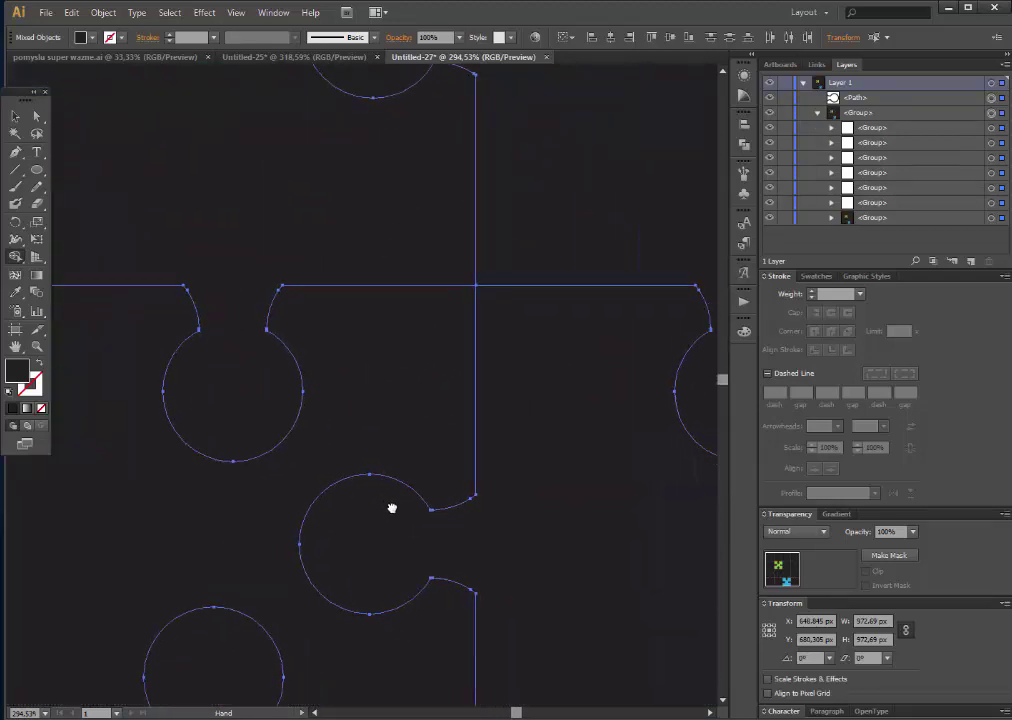
{"action": "key", "text": "z"}
{"action": "left_click", "coordinate": [388, 372], "text": "alt"}
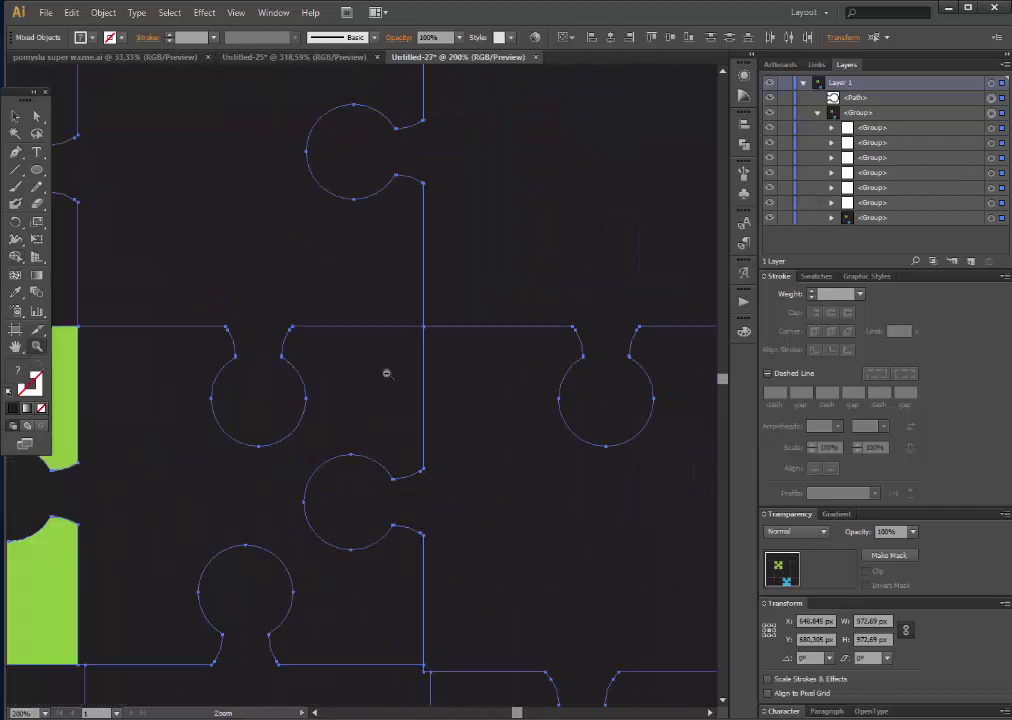
{"action": "left_click", "coordinate": [382, 374], "text": "alt"}
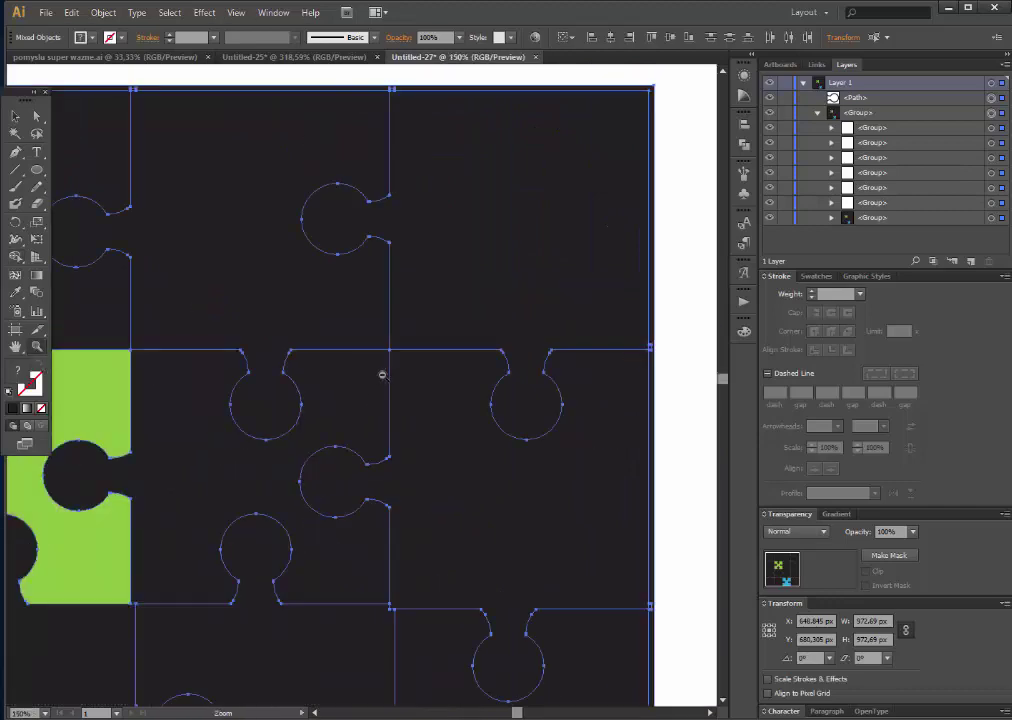
{"action": "left_click", "coordinate": [334, 487], "text": "alt"}
{"action": "left_click", "coordinate": [262, 484], "text": "alt"}
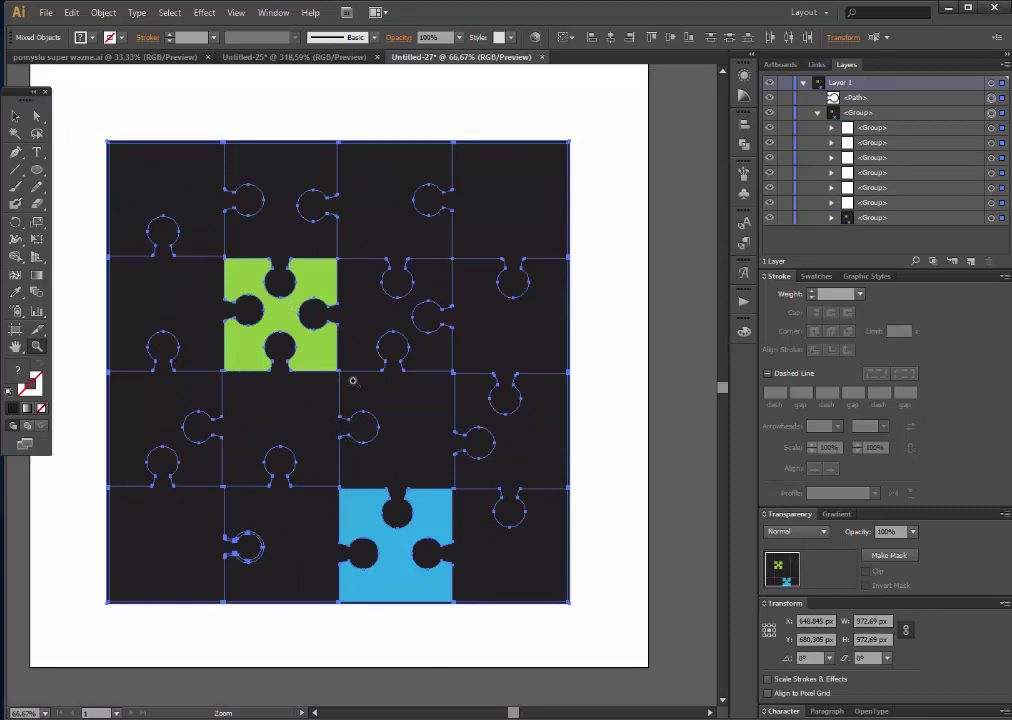
Step: Delete the thin stray group from the puzzle grid
{"action": "left_click", "coordinate": [991, 128]}
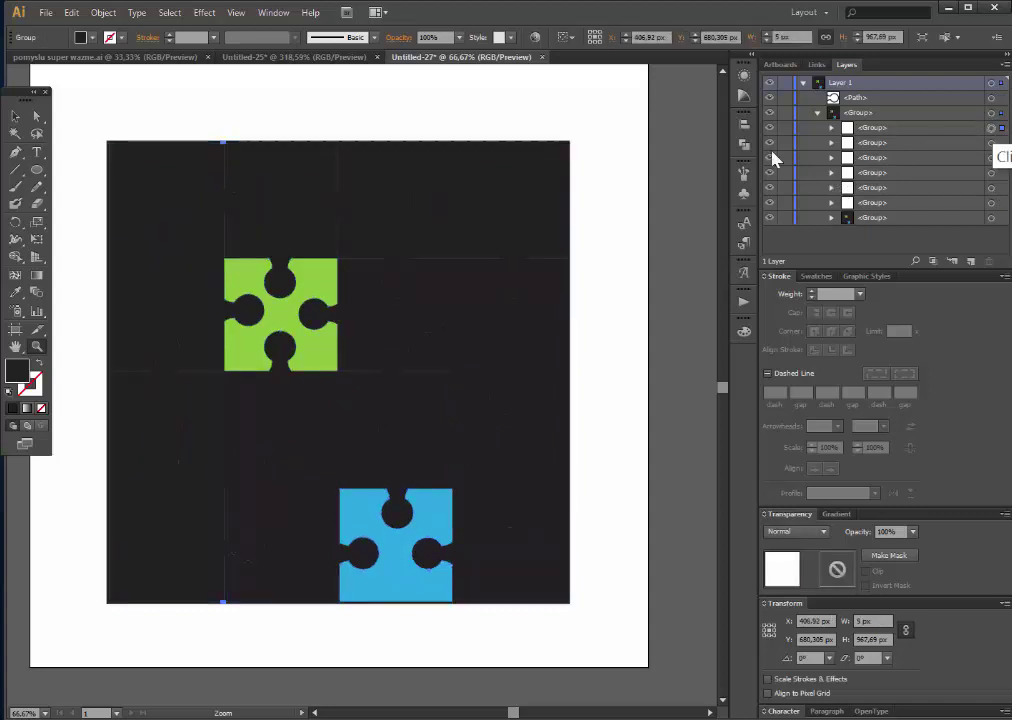
{"action": "left_click_drag", "start_coordinate": [183, 122], "coordinate": [268, 207]}
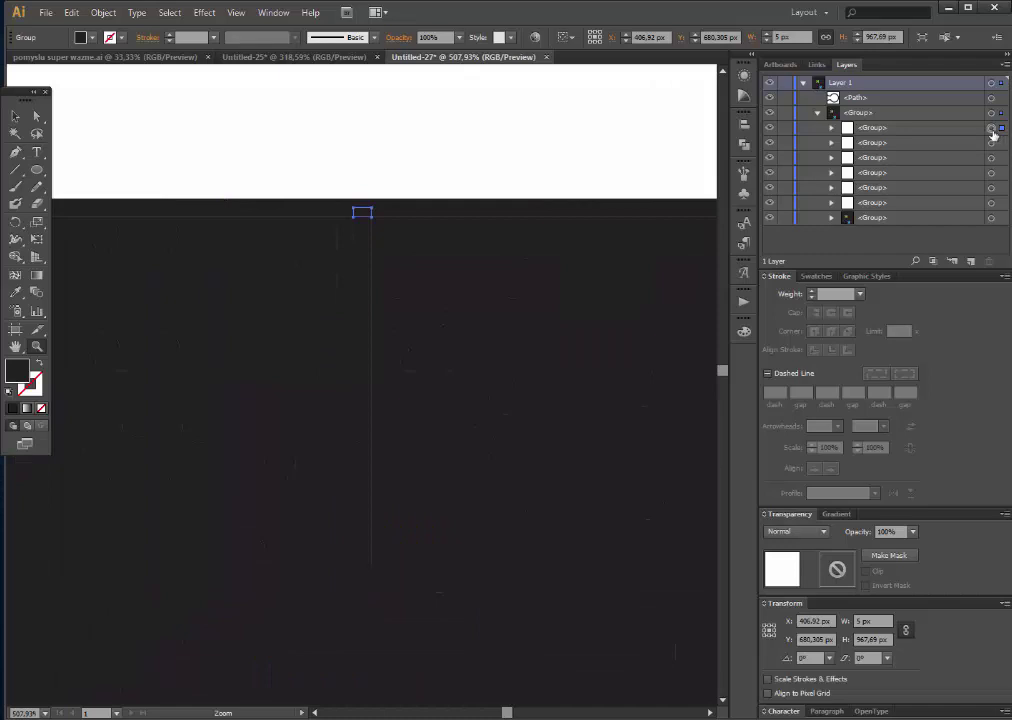
{"action": "key", "text": "Delete"}
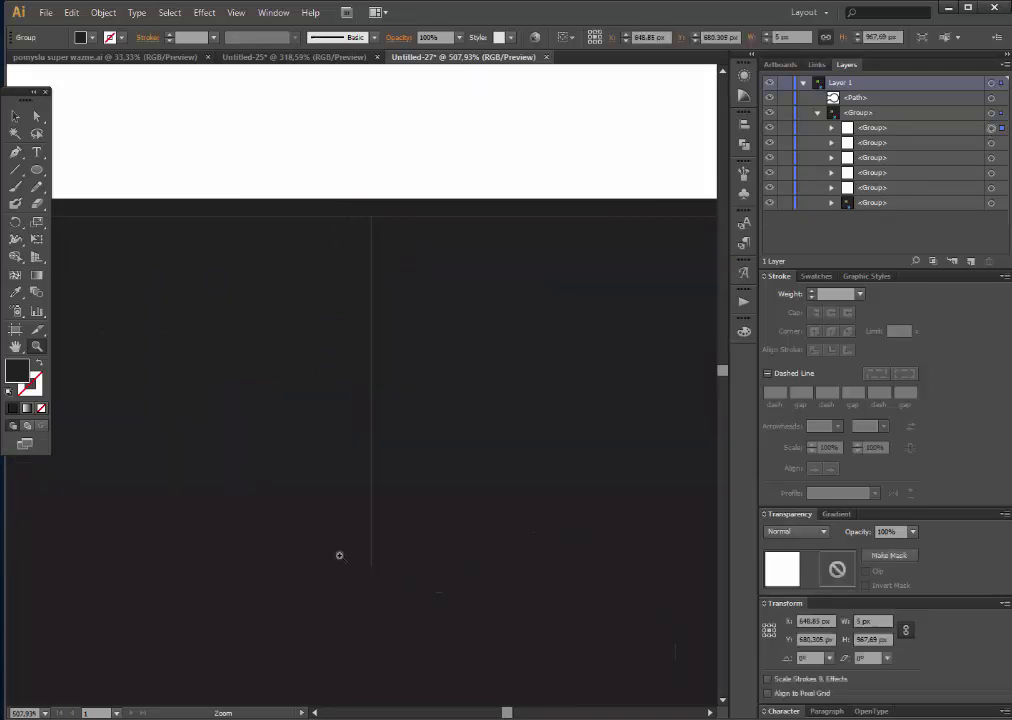
{"action": "left_click", "coordinate": [409, 563], "text": "alt"}
{"action": "left_click", "coordinate": [445, 567], "text": "alt"}
{"action": "left_click", "coordinate": [445, 569], "text": "alt"}
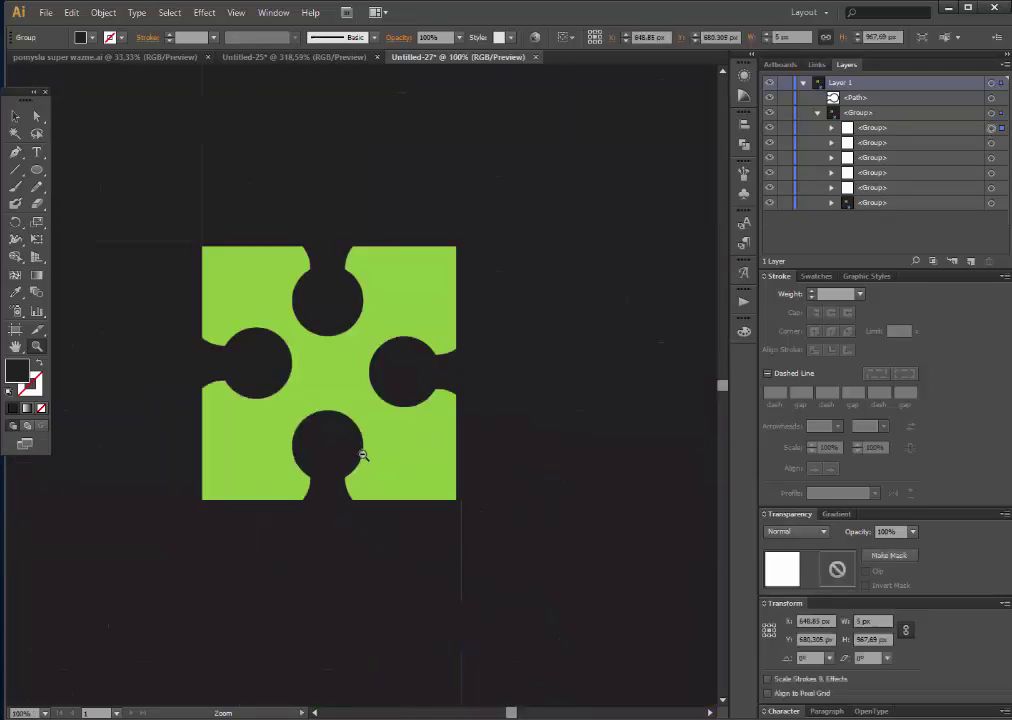
{"action": "left_click", "coordinate": [361, 459], "text": "alt"}
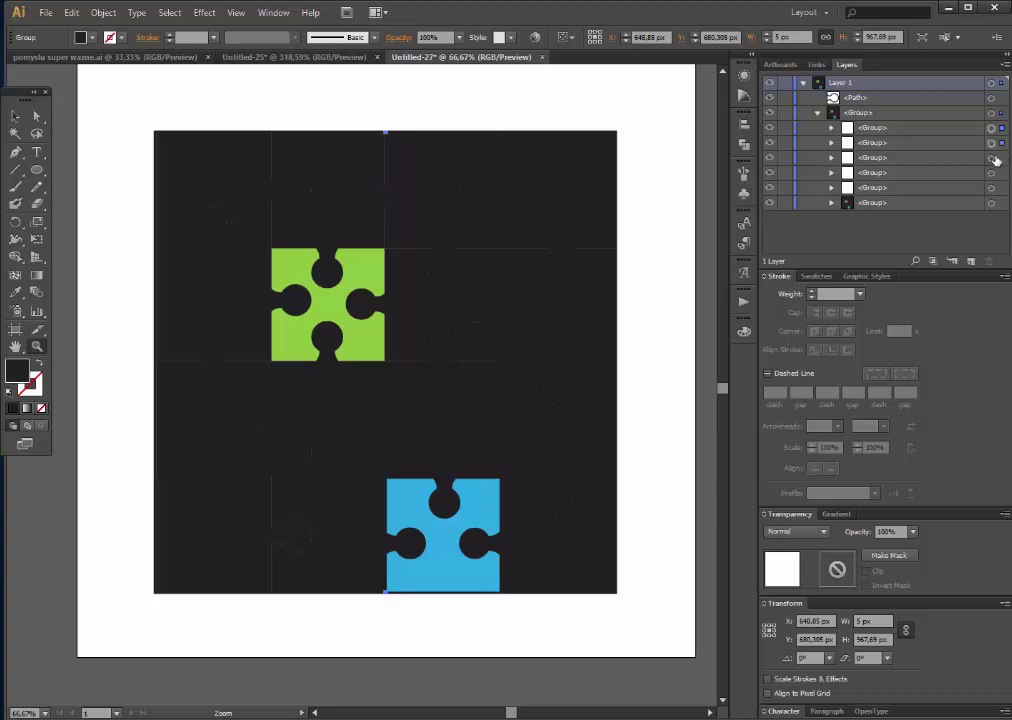
Step: Group the remaining puzzle sub-groups together with Ctrl+G
{"action": "left_click", "coordinate": [992, 158], "text": "shift"}
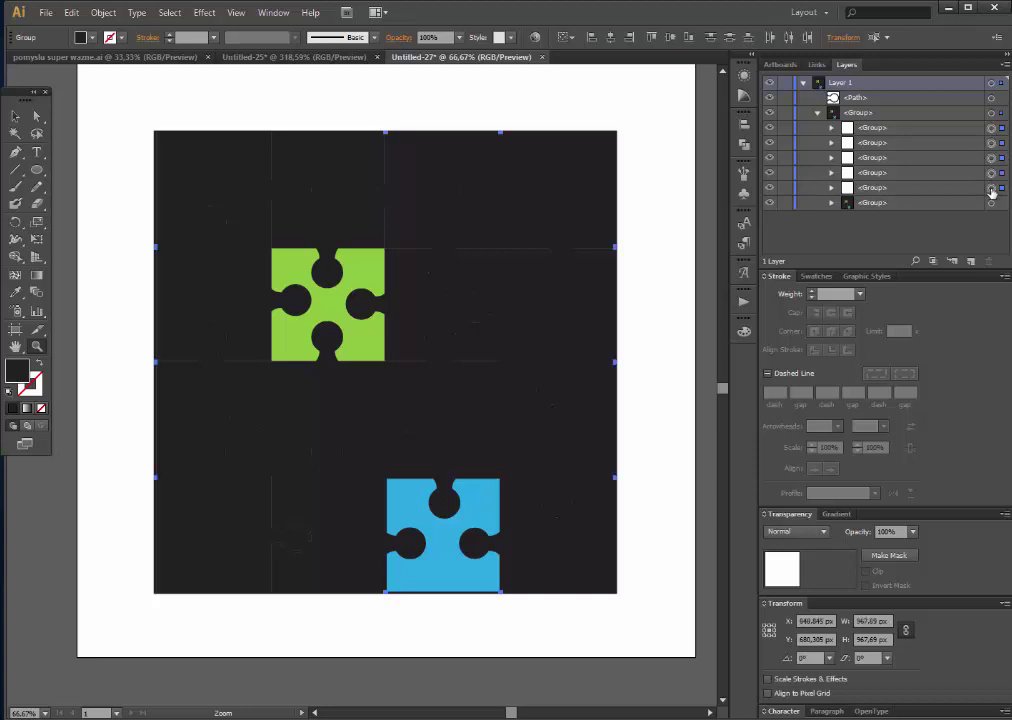
{"action": "key", "text": "ctrl+g"}
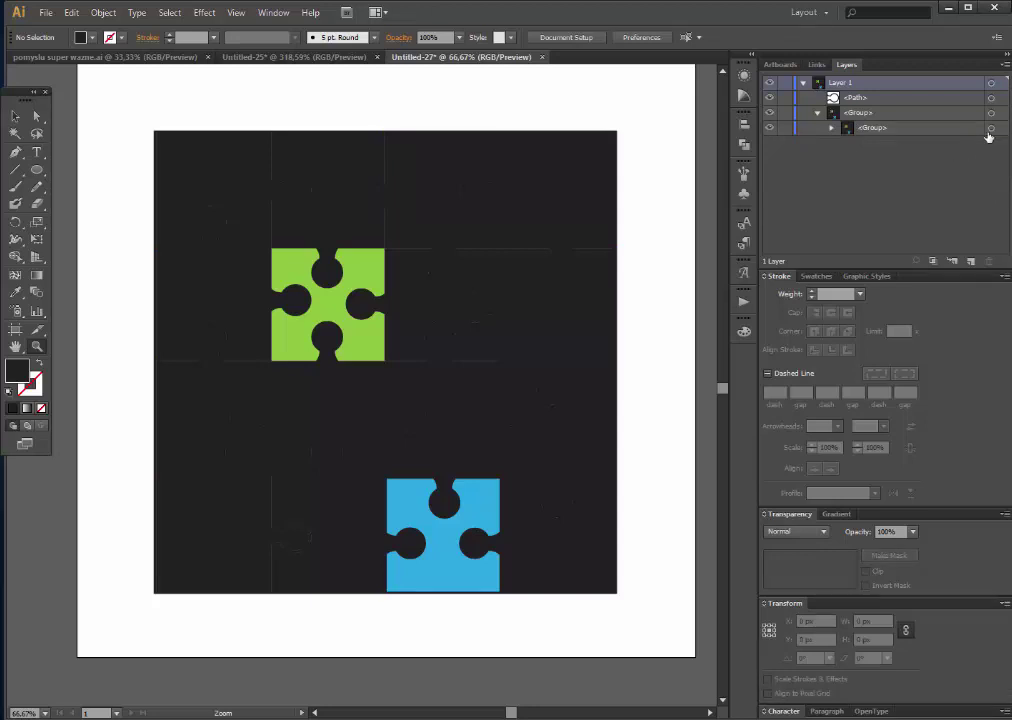
{"action": "left_click", "coordinate": [990, 129]}
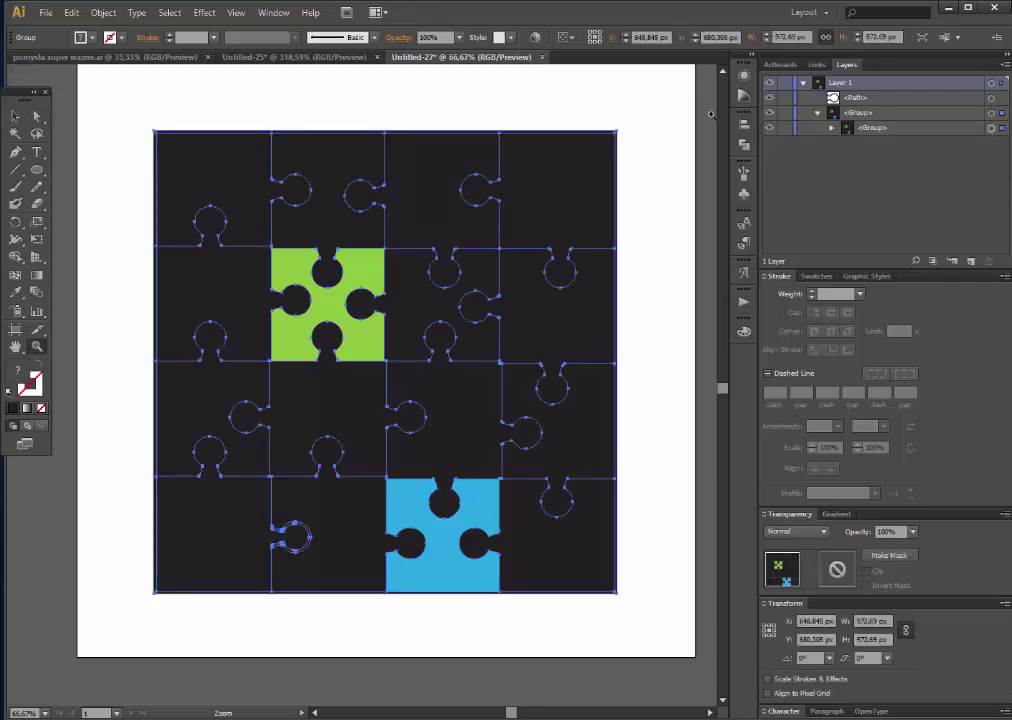
Step: Delete the leftover Compound Path from the group in the Layers panel
{"action": "left_click", "coordinate": [831, 128]}
{"action": "scroll", "coordinate": [881, 158], "scroll_direction": "down", "scroll_amount": 5}
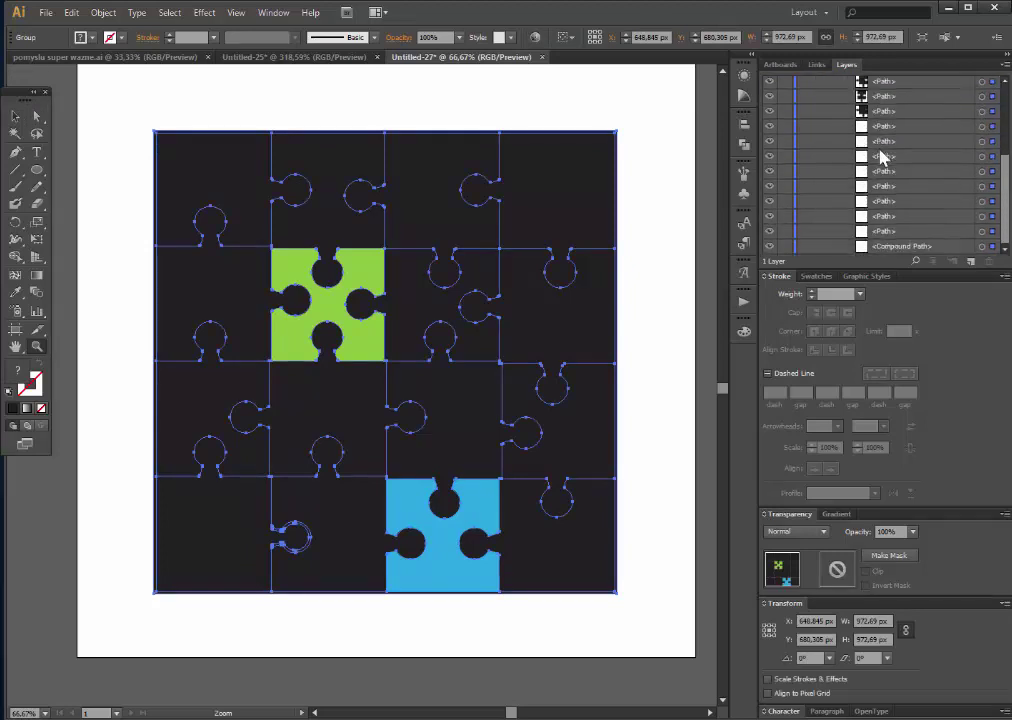
{"action": "left_click", "coordinate": [983, 247]}
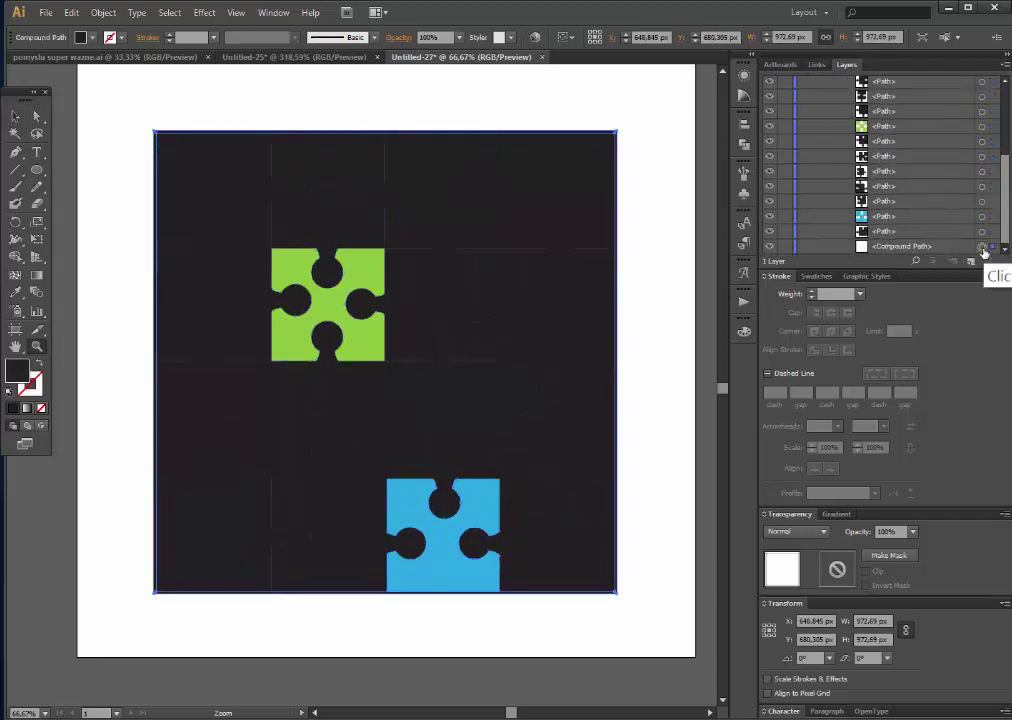
{"action": "left_click", "coordinate": [970, 261]}
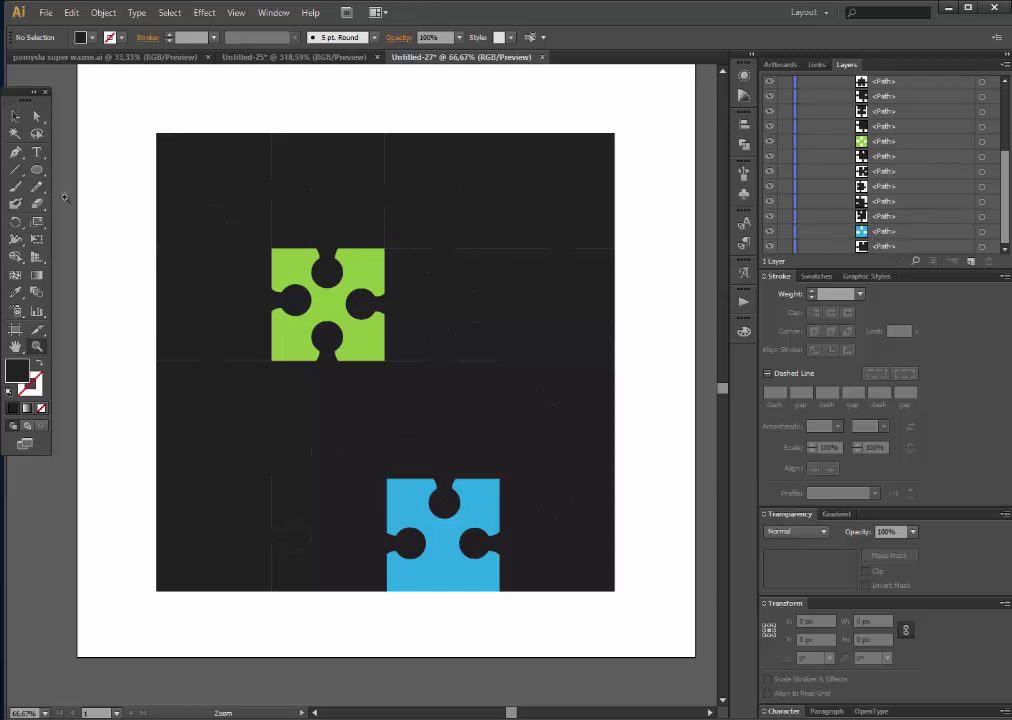
{"action": "left_click", "coordinate": [15, 116]}
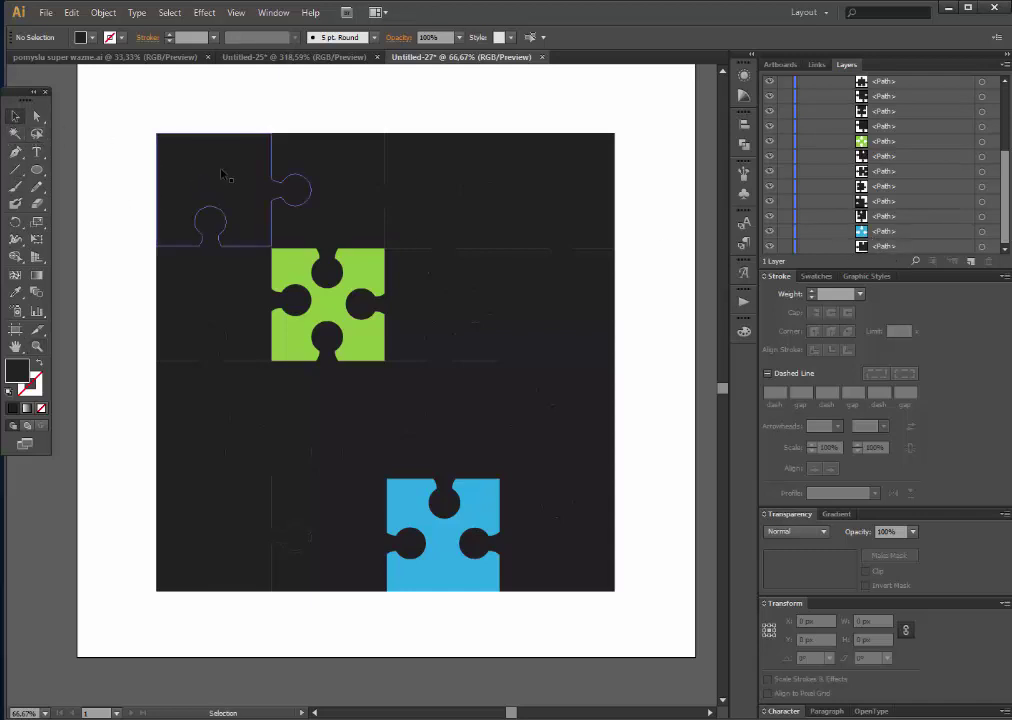
Step: Colour the top-row pieces red, yellow, green and cyan from left to right
{"action": "left_click", "coordinate": [37, 117]}
{"action": "left_click", "coordinate": [215, 190]}
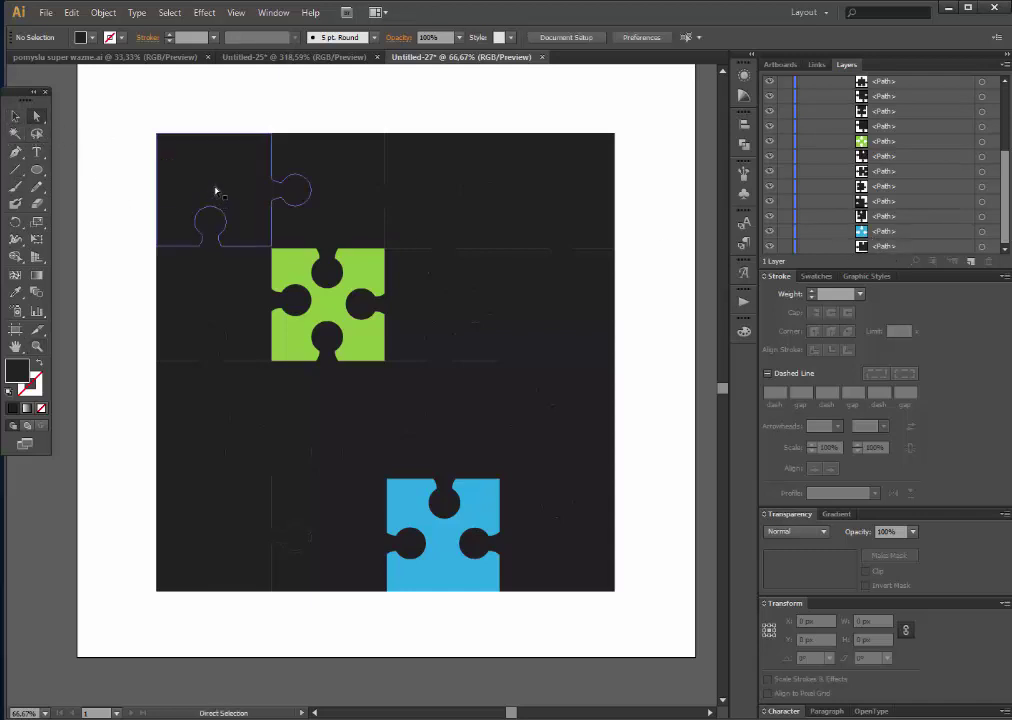
{"action": "left_click", "coordinate": [814, 277]}
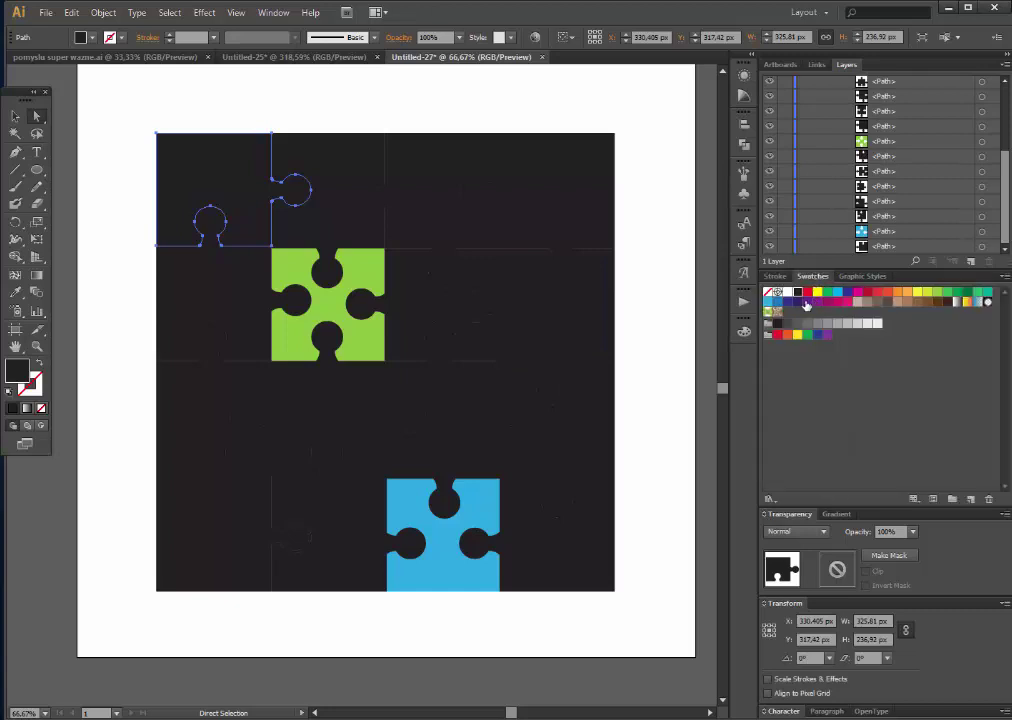
{"action": "left_click", "coordinate": [808, 295]}
{"action": "left_click", "coordinate": [360, 192]}
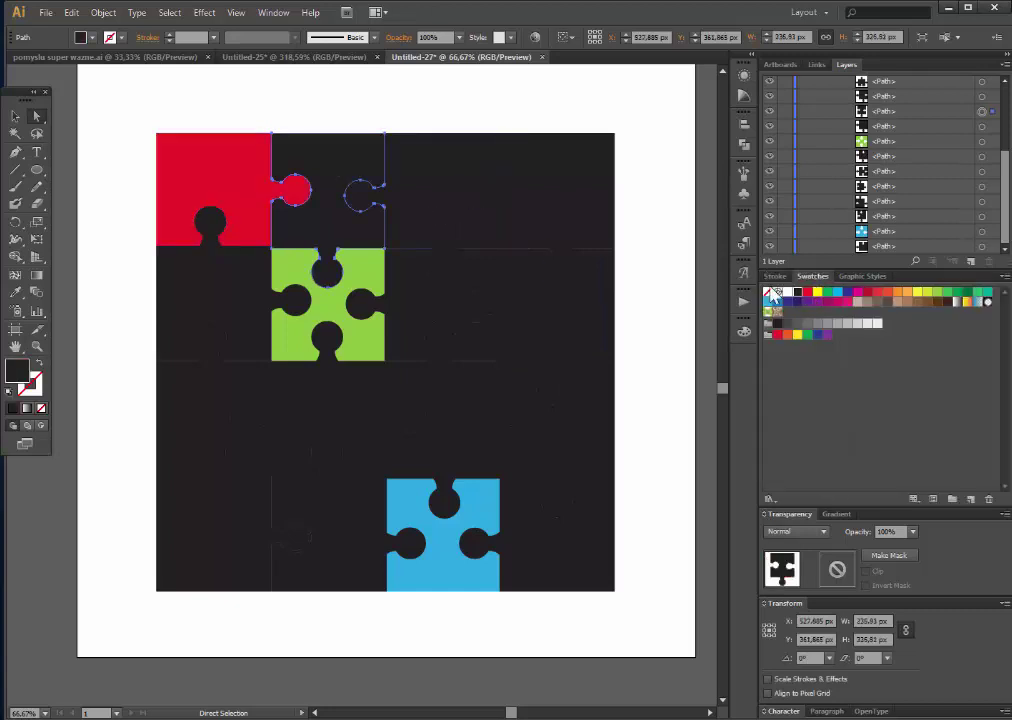
{"action": "left_click", "coordinate": [818, 293]}
{"action": "left_click", "coordinate": [427, 182]}
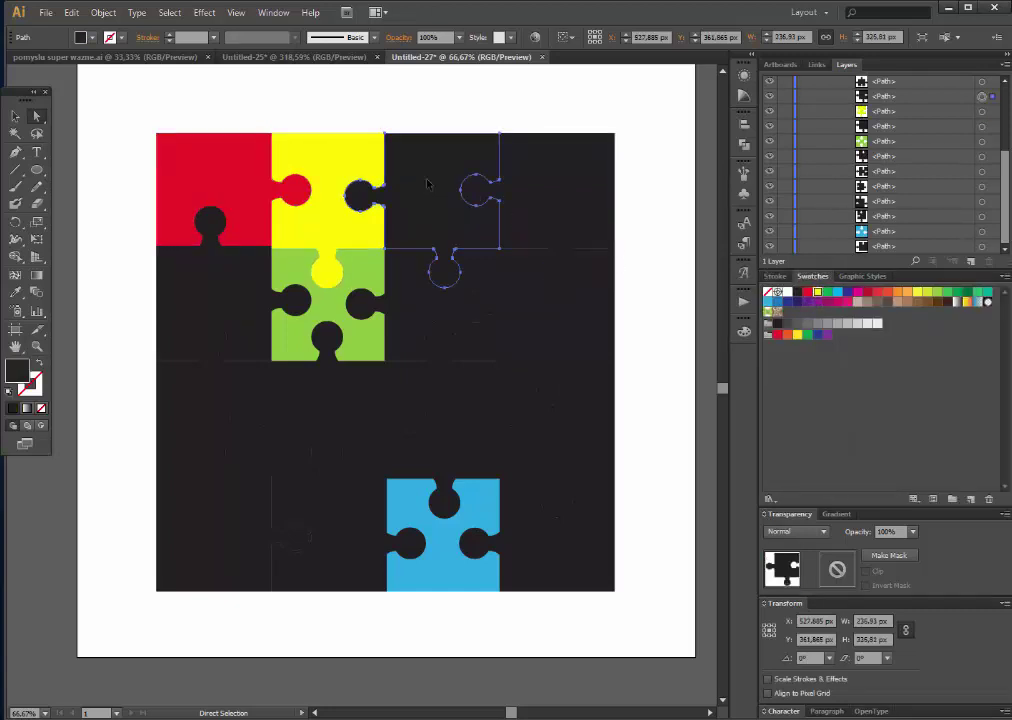
{"action": "left_click", "coordinate": [829, 293]}
{"action": "left_click", "coordinate": [561, 182]}
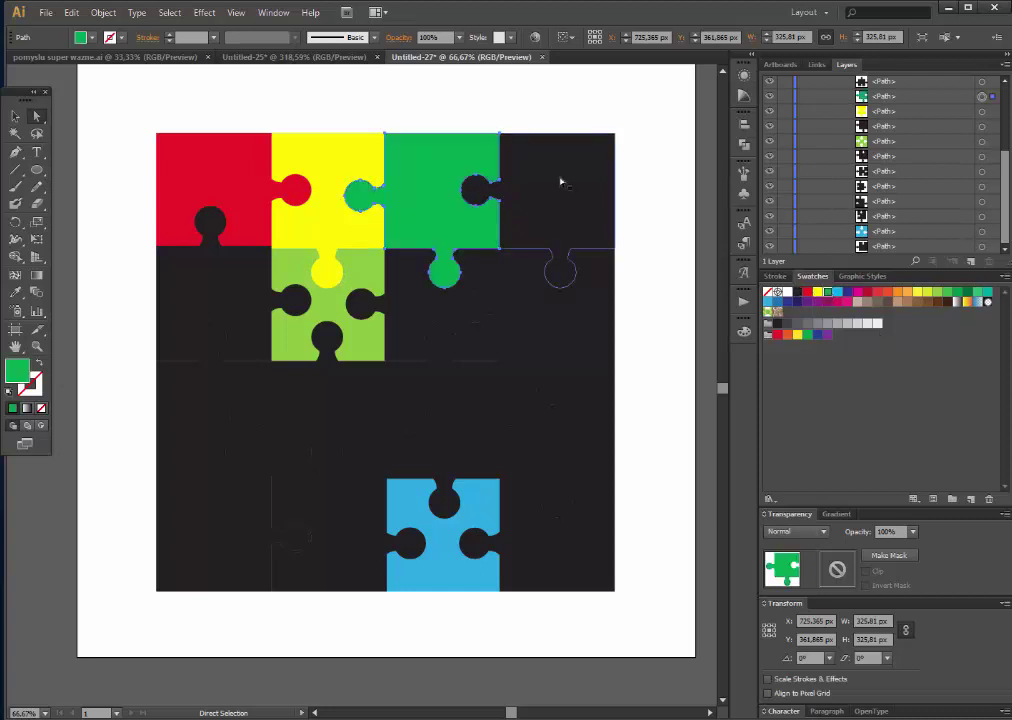
{"action": "left_click", "coordinate": [561, 182]}
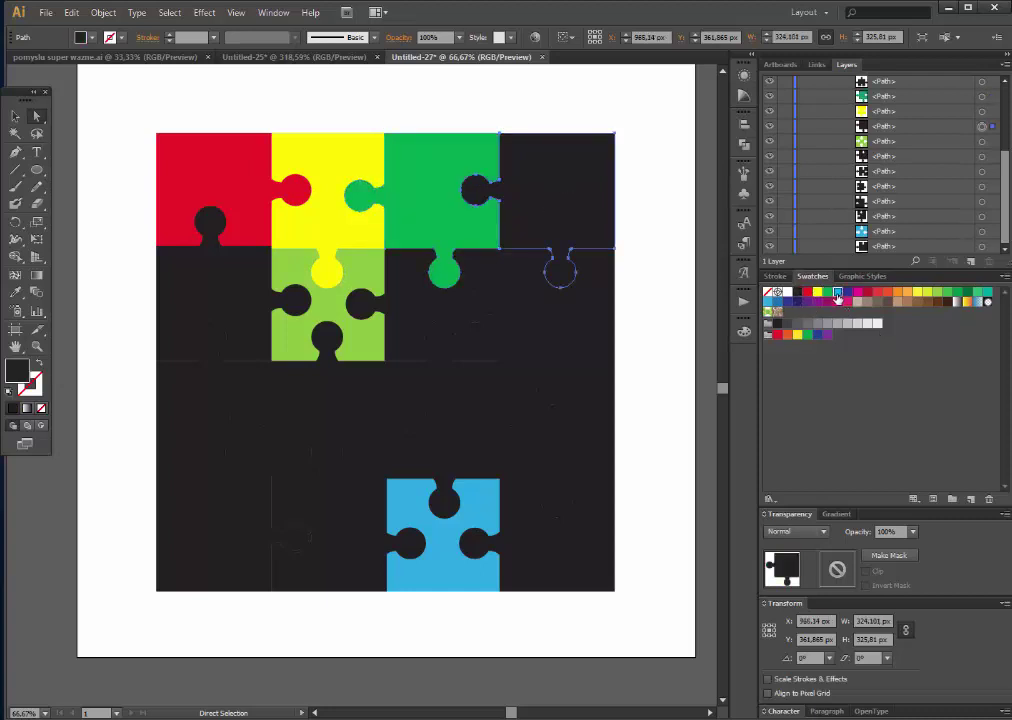
{"action": "left_click", "coordinate": [838, 293]}
Step: Colour the second-row pieces dark blue, magenta and crimson
{"action": "left_click", "coordinate": [240, 278]}
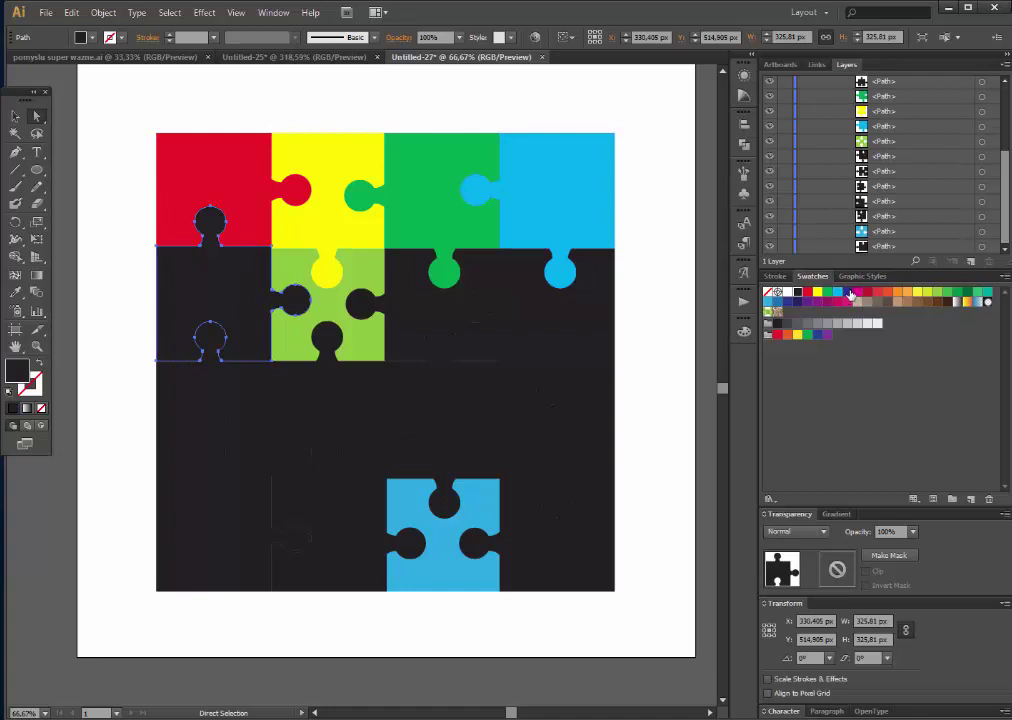
{"action": "left_click", "coordinate": [849, 293]}
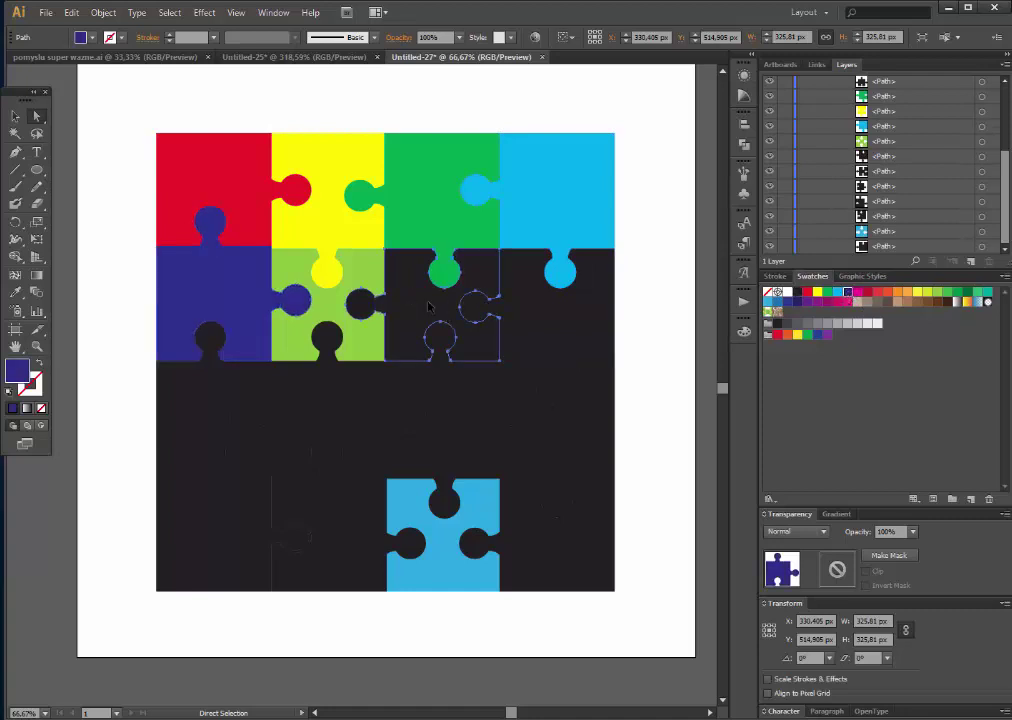
{"action": "left_click", "coordinate": [430, 306]}
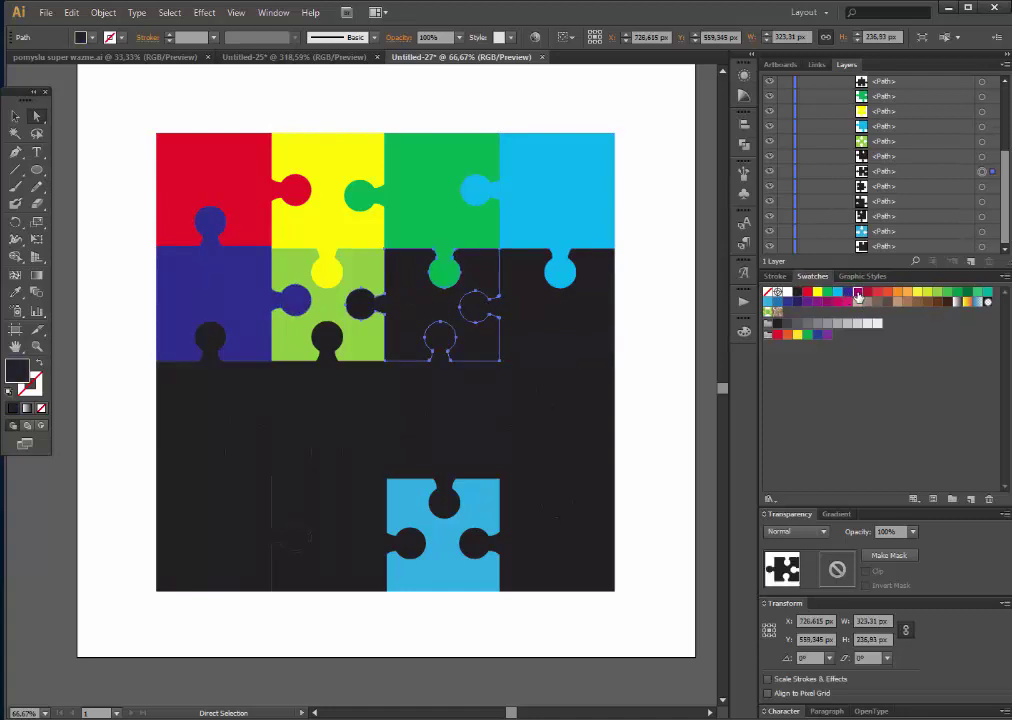
{"action": "left_click", "coordinate": [858, 293]}
{"action": "left_click", "coordinate": [587, 309]}
{"action": "left_click", "coordinate": [867, 293]}
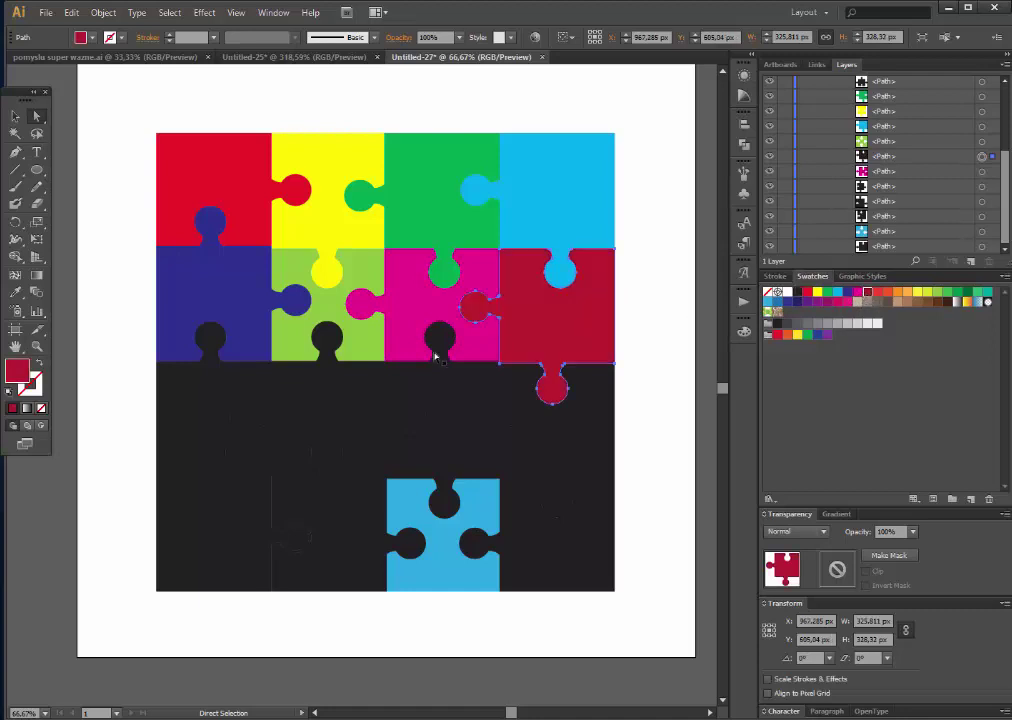
Step: Colour the third-row pieces orange-red, light orange, yellow-green and lime green
{"action": "left_click", "coordinate": [217, 413]}
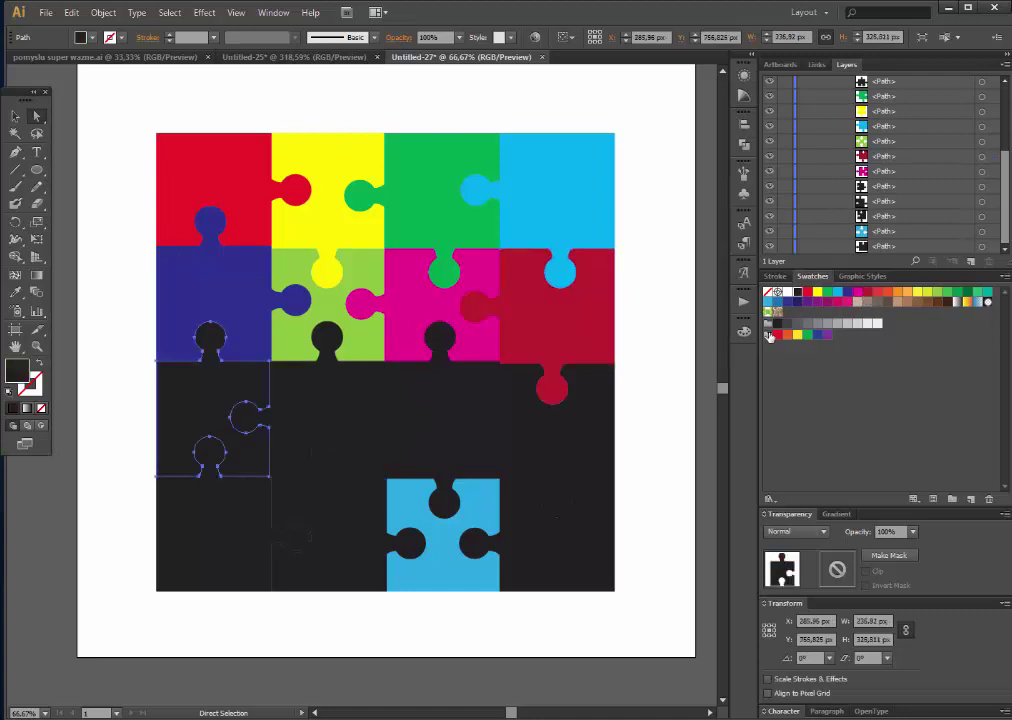
{"action": "left_click", "coordinate": [887, 298]}
{"action": "left_click", "coordinate": [334, 397]}
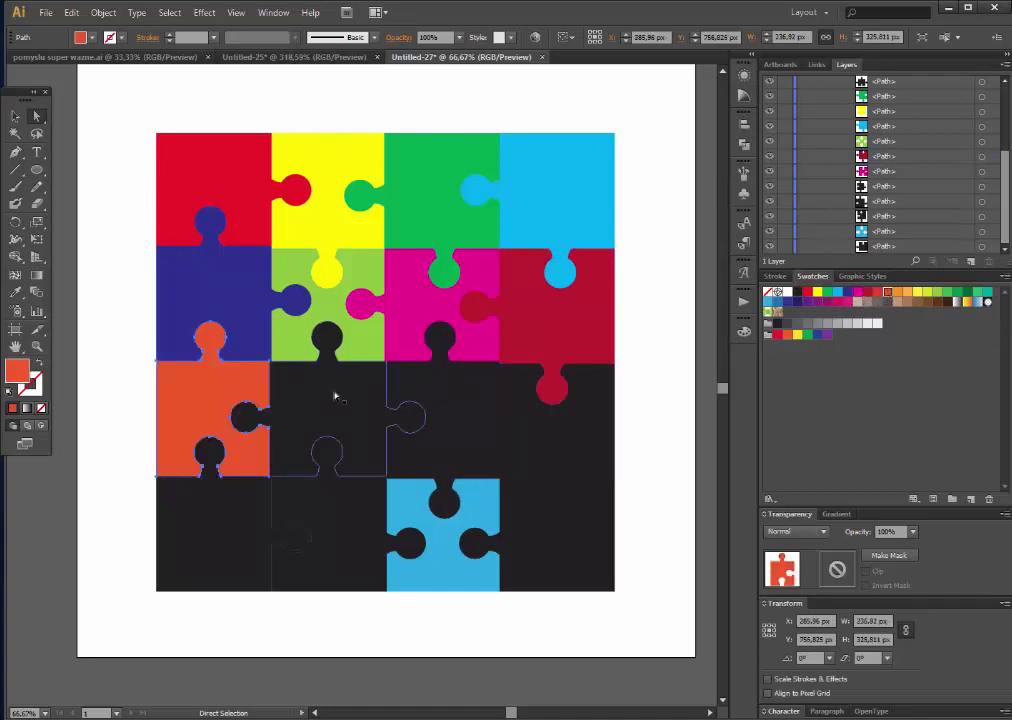
{"action": "left_click", "coordinate": [909, 295]}
{"action": "left_click", "coordinate": [462, 425]}
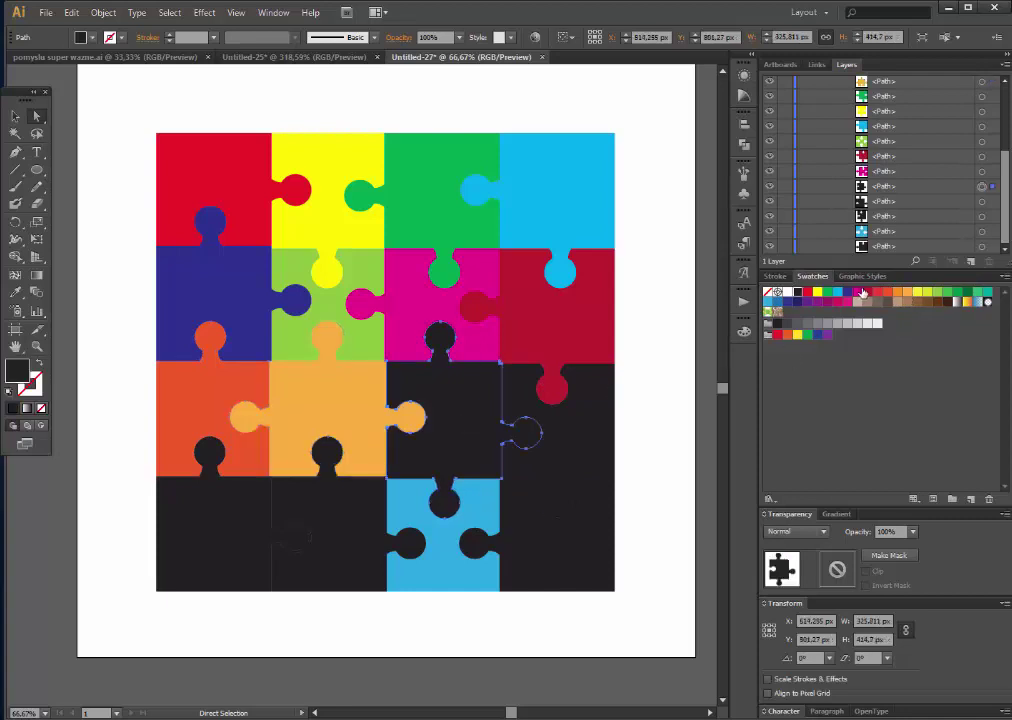
{"action": "left_click", "coordinate": [927, 293]}
{"action": "left_click", "coordinate": [555, 425]}
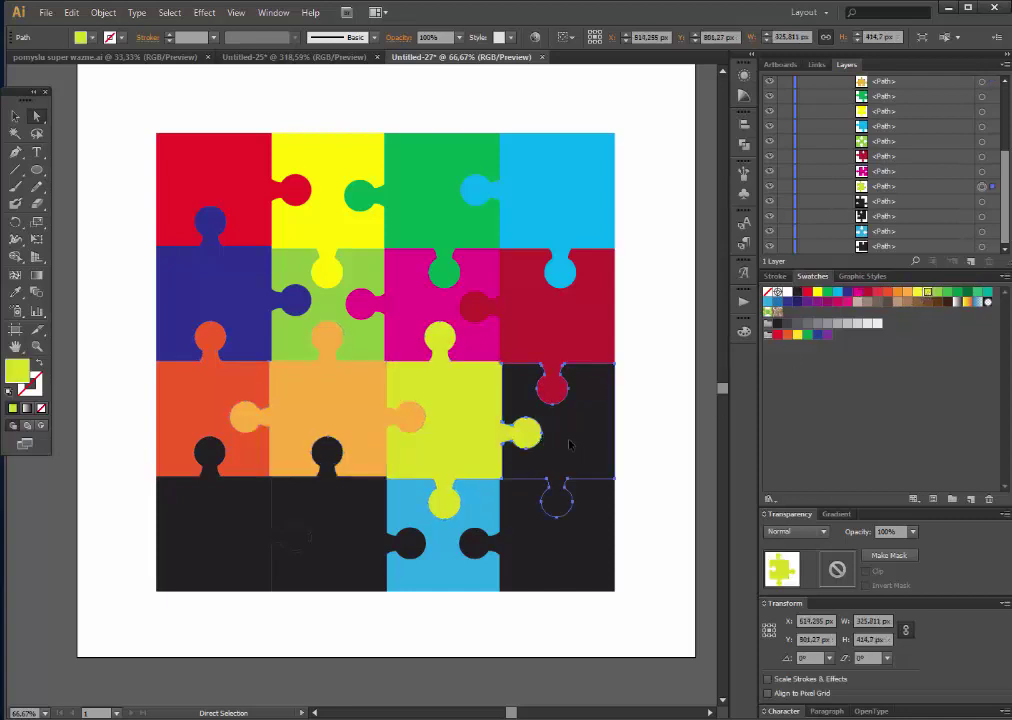
{"action": "left_click", "coordinate": [937, 295]}
Step: Colour the bottom row green, blue, magenta for the corner and dark navy for the light-blue piece
{"action": "left_click", "coordinate": [283, 536]}
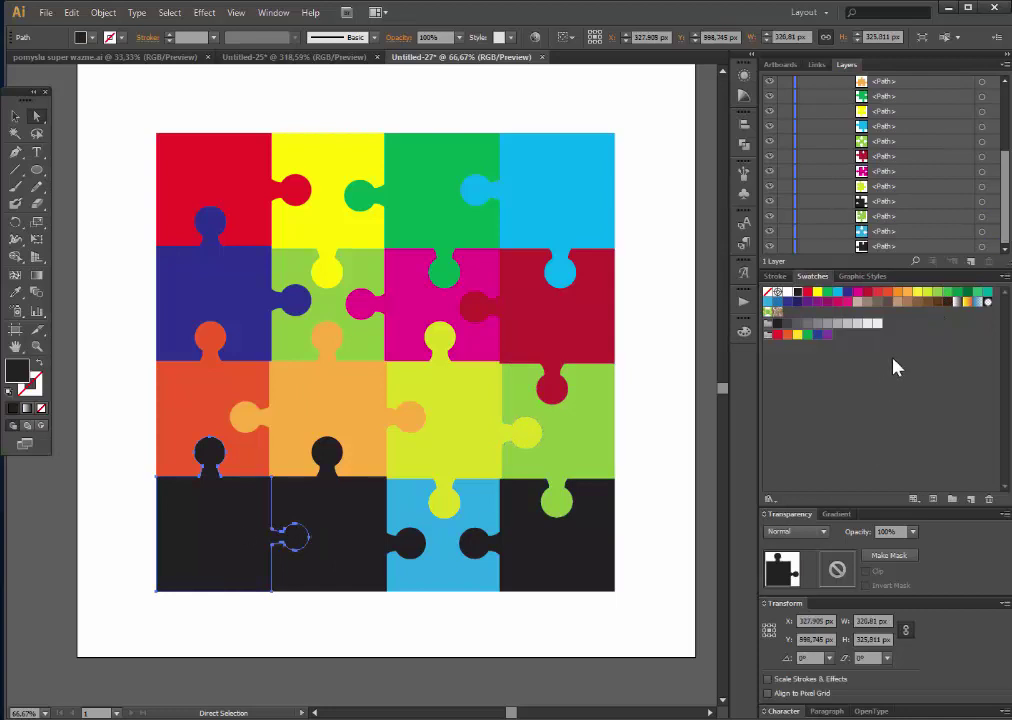
{"action": "left_click", "coordinate": [946, 295]}
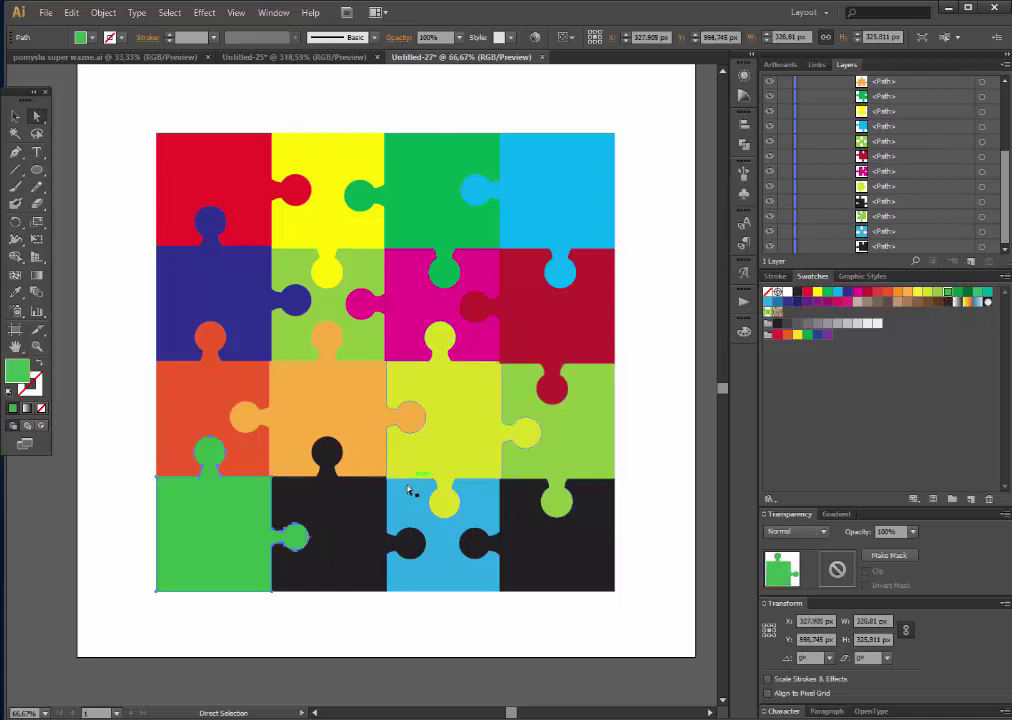
{"action": "left_click", "coordinate": [350, 526]}
{"action": "left_click", "coordinate": [781, 308]}
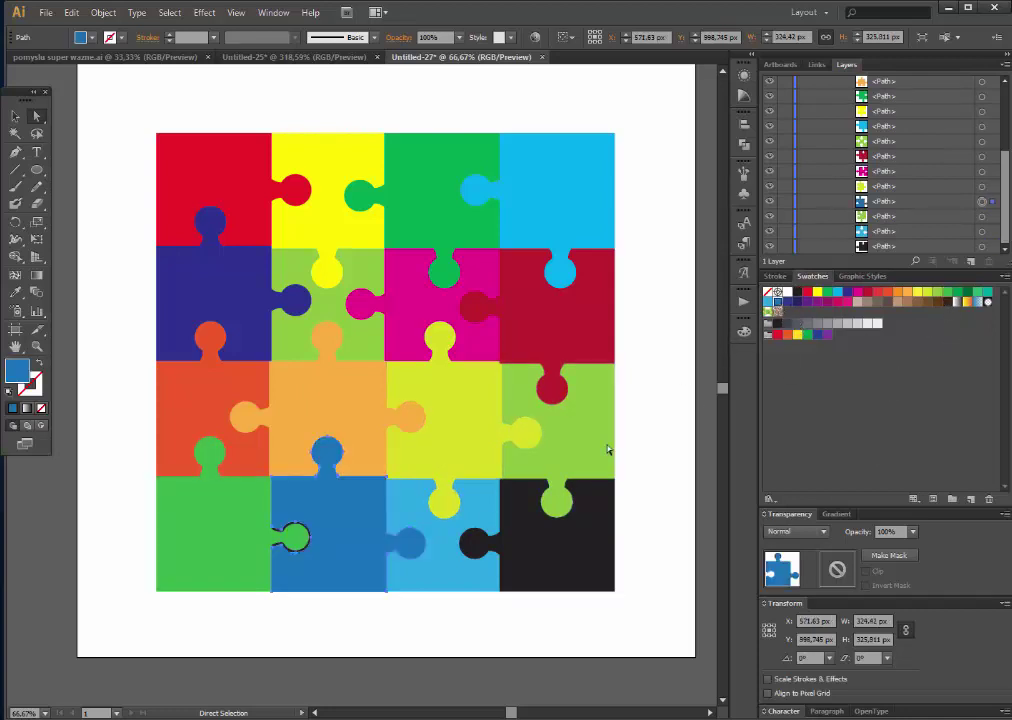
{"action": "left_click", "coordinate": [565, 542]}
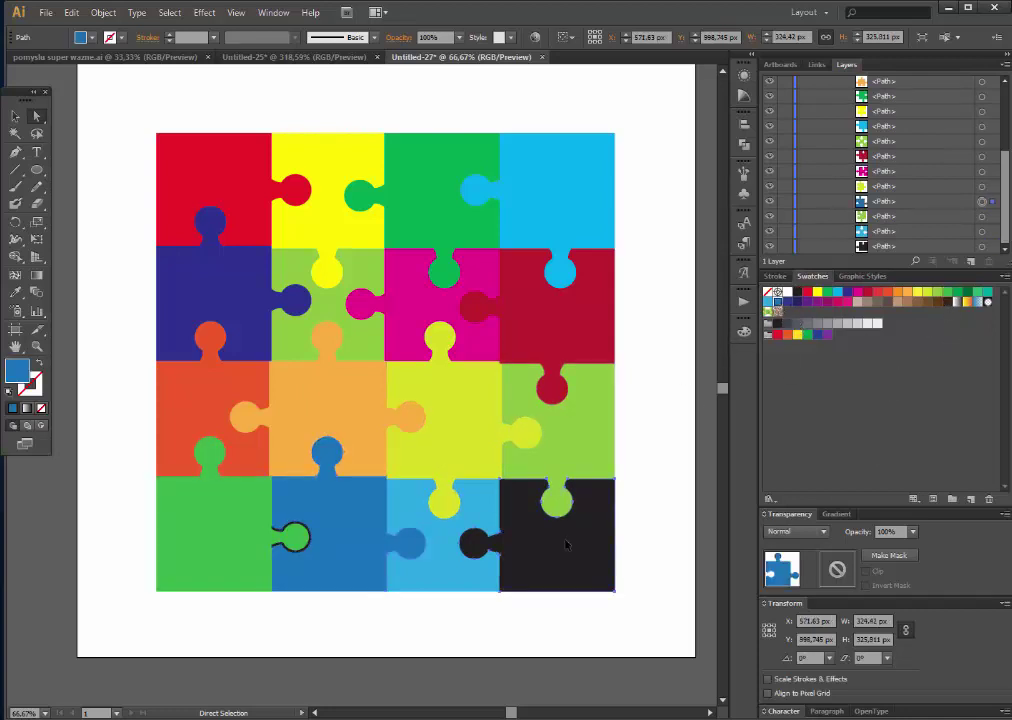
{"action": "left_click", "coordinate": [847, 302]}
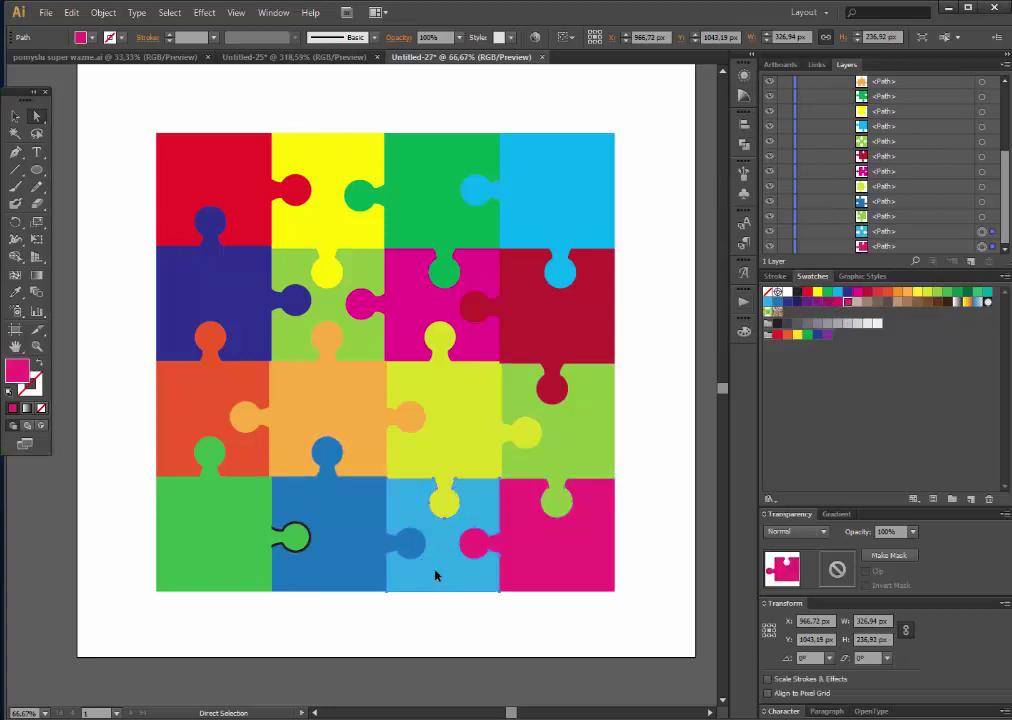
{"action": "left_click", "coordinate": [440, 577]}
{"action": "left_click", "coordinate": [797, 302]}
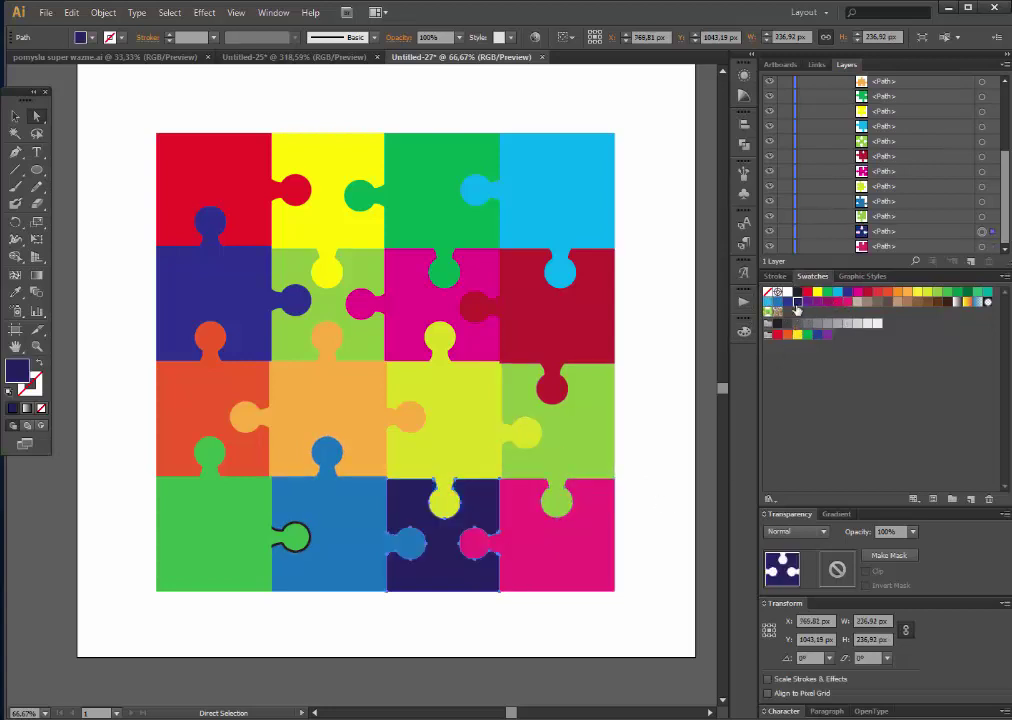
{"action": "left_click", "coordinate": [245, 592]}
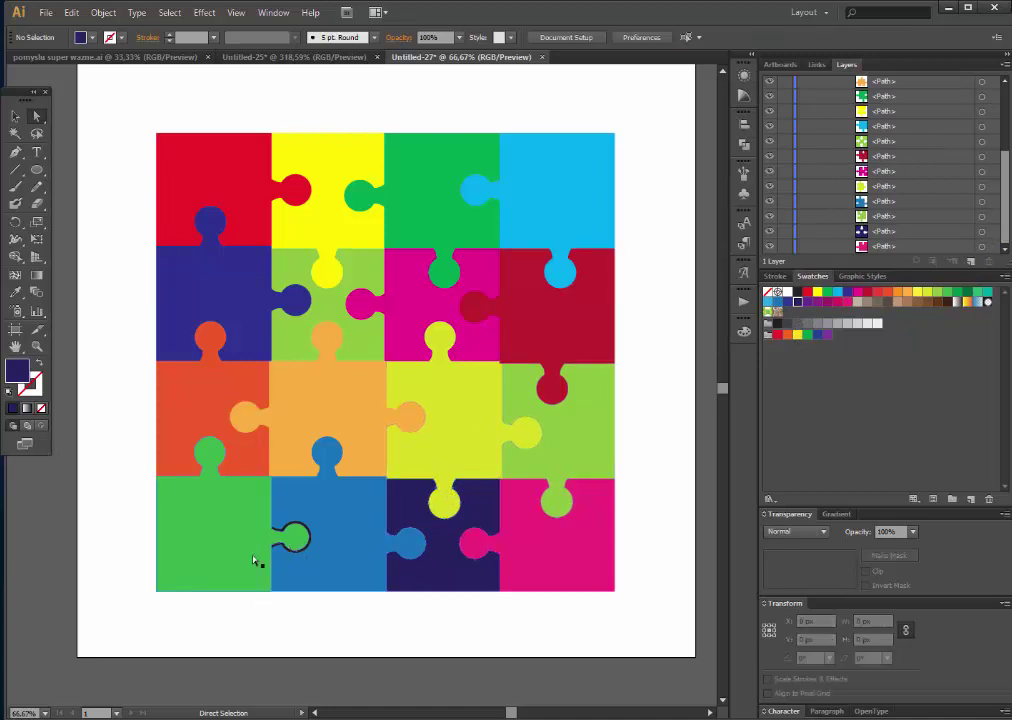
Step: Zoom in on the outlined green knob and frame its neighbouring pieces
{"action": "left_click", "coordinate": [37, 346]}
{"action": "left_click_drag", "start_coordinate": [253, 481], "coordinate": [312, 583]}
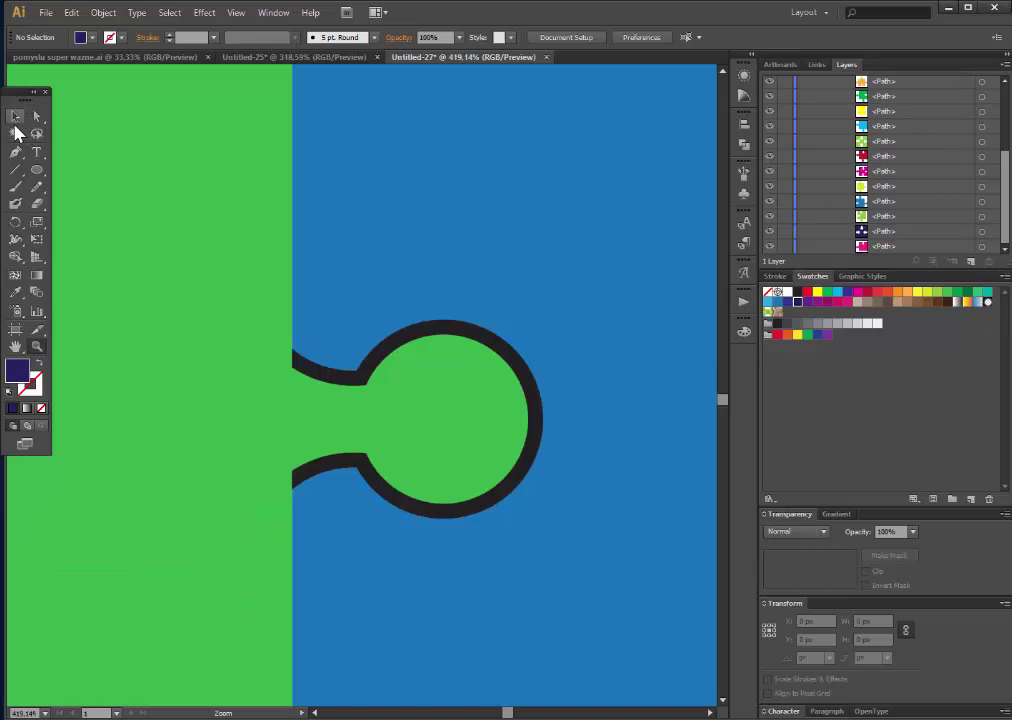
{"action": "left_click", "coordinate": [15, 115]}
{"action": "left_click", "coordinate": [296, 300]}
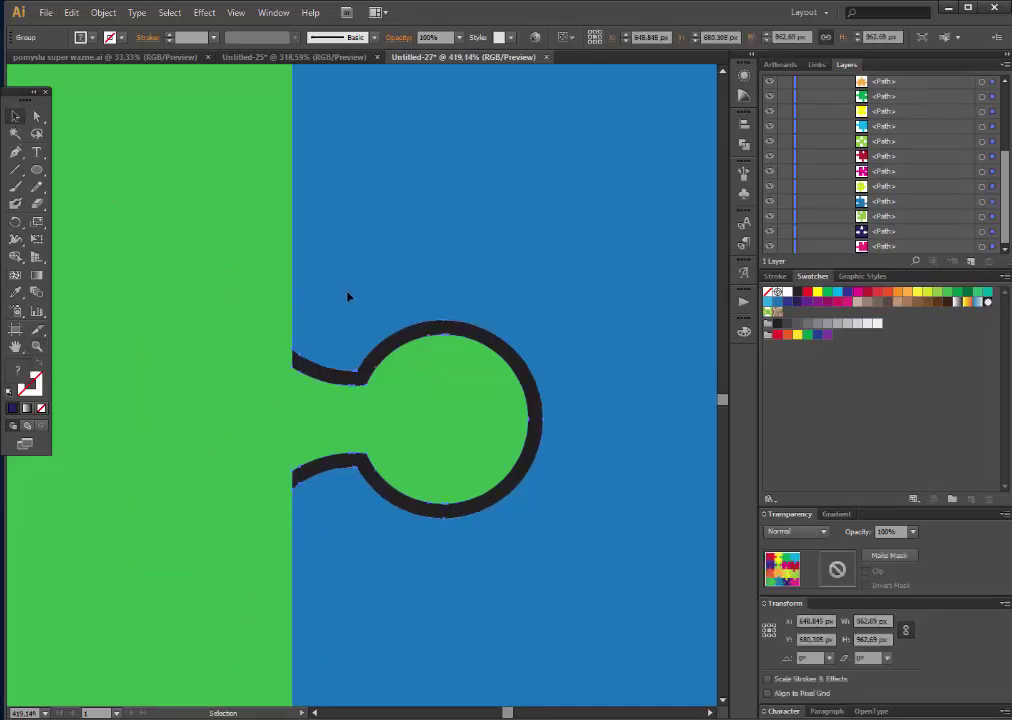
{"action": "key", "text": "ctrl+shift+a"}
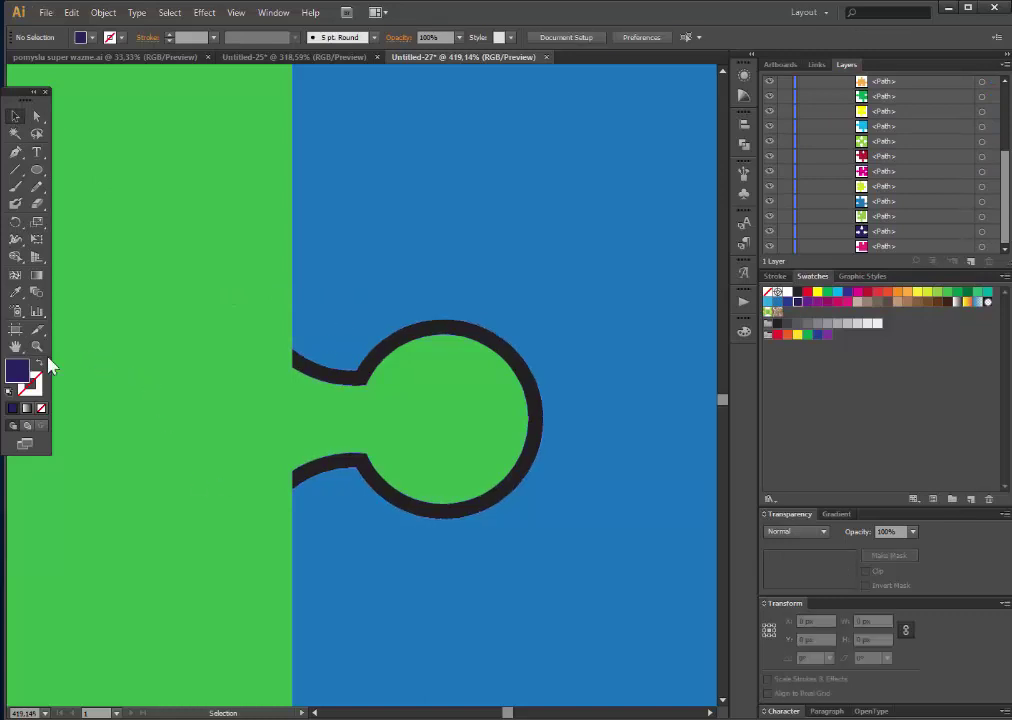
{"action": "key", "text": "z"}
{"action": "left_click", "coordinate": [262, 361], "text": "alt"}
{"action": "left_click", "coordinate": [366, 377], "text": "alt"}
{"action": "left_click", "coordinate": [323, 456], "text": "alt"}
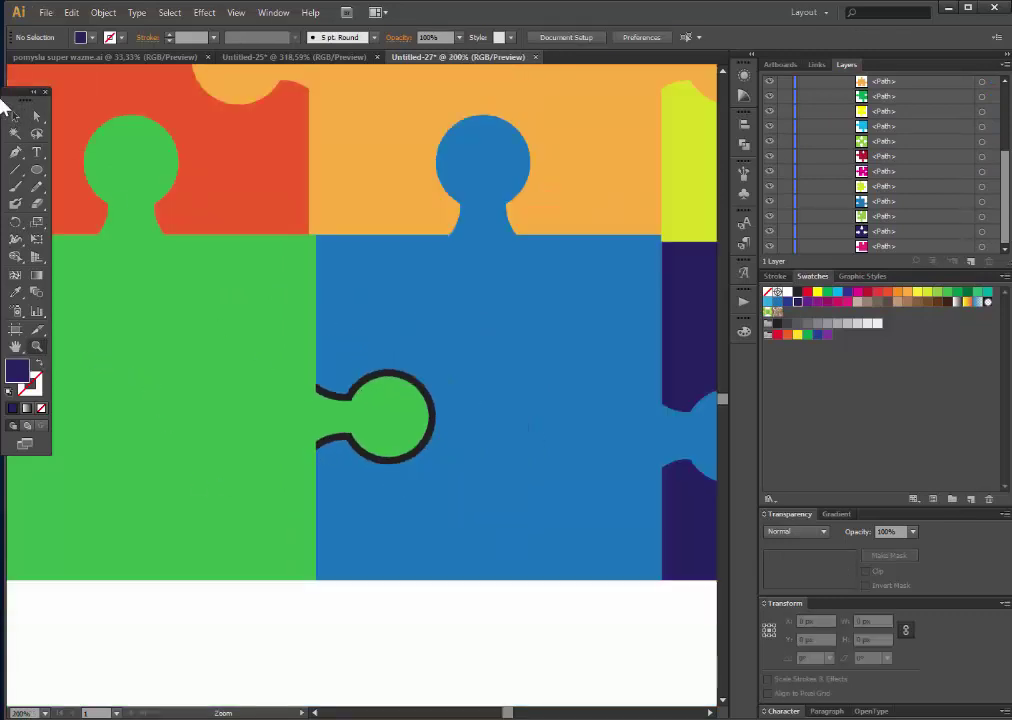
Step: Select all and merge the green piece with its knobs using Shape Builder, undoing a stray green fill
{"action": "left_click", "coordinate": [13, 116]}
{"action": "key", "text": "ctrl+a"}
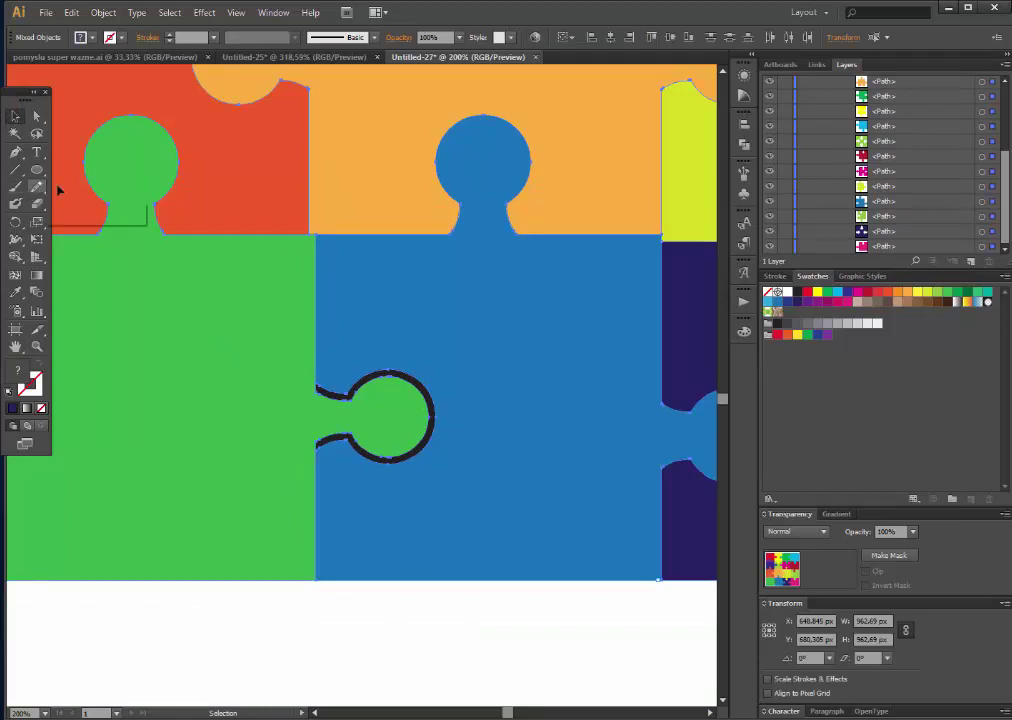
{"action": "left_click", "coordinate": [15, 256]}
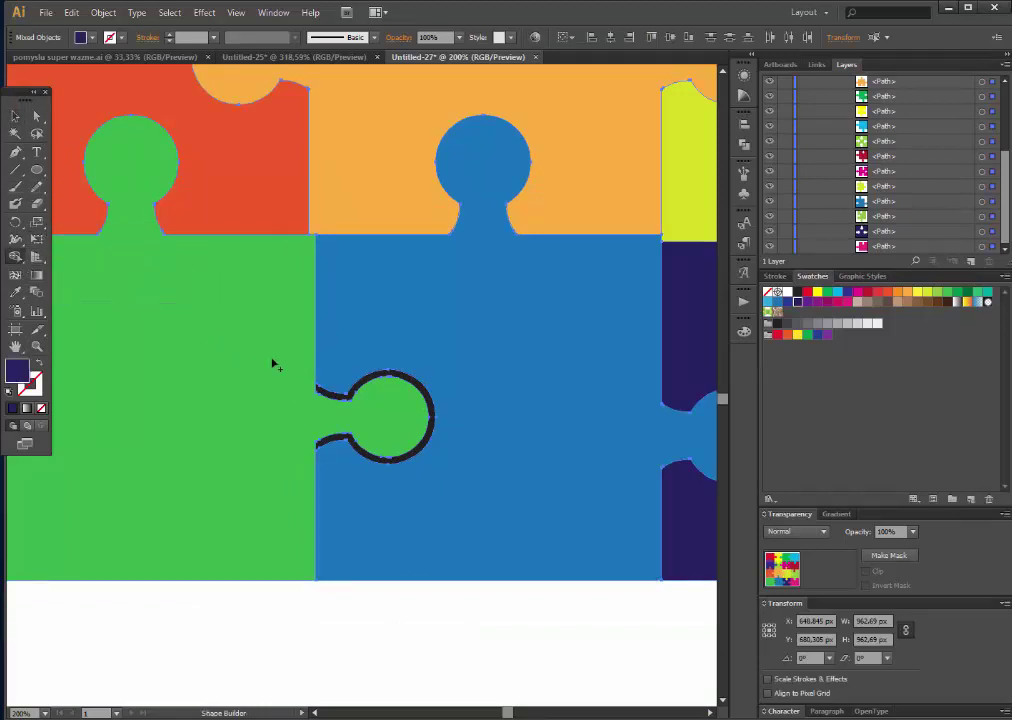
{"action": "left_click", "coordinate": [298, 390]}
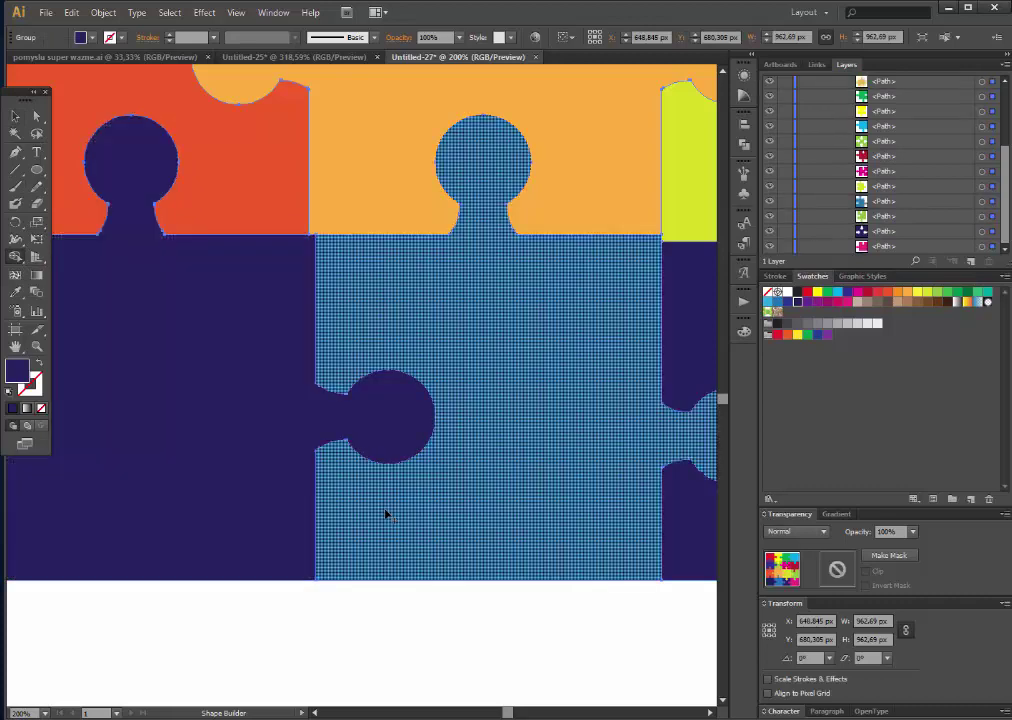
{"action": "left_click", "coordinate": [37, 116]}
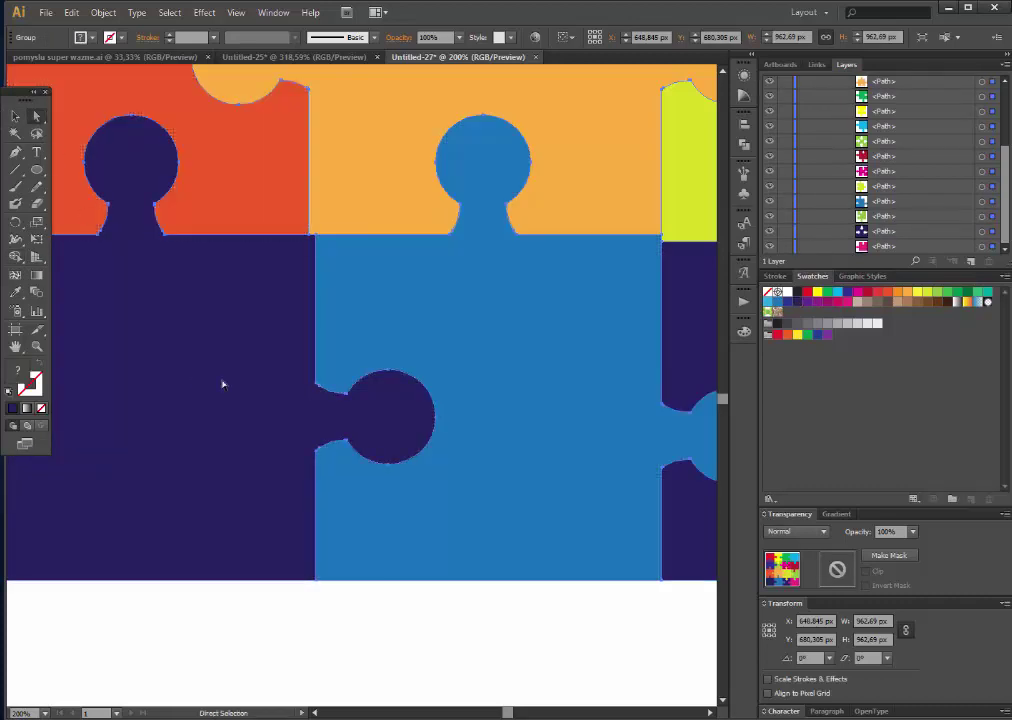
{"action": "left_click", "coordinate": [808, 334]}
{"action": "key", "text": "ctrl+z"}
Step: Turn the merged piece green and zoom back out to the whole grid
{"action": "left_click", "coordinate": [226, 457]}
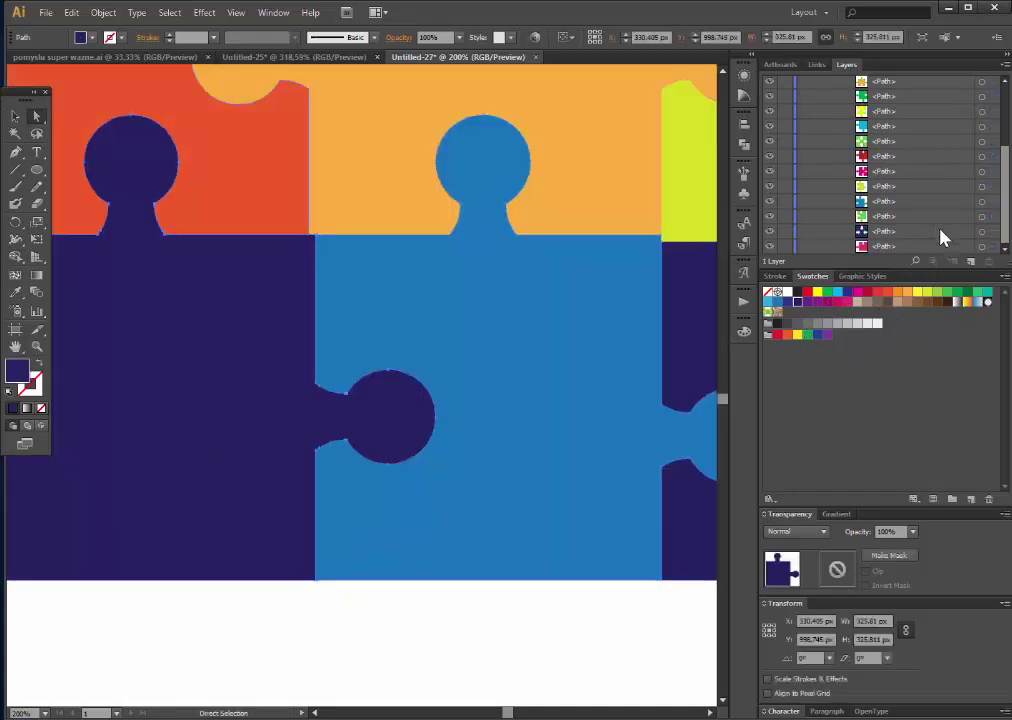
{"action": "left_click", "coordinate": [945, 293]}
{"action": "left_click", "coordinate": [258, 640]}
{"action": "left_click", "coordinate": [37, 346]}
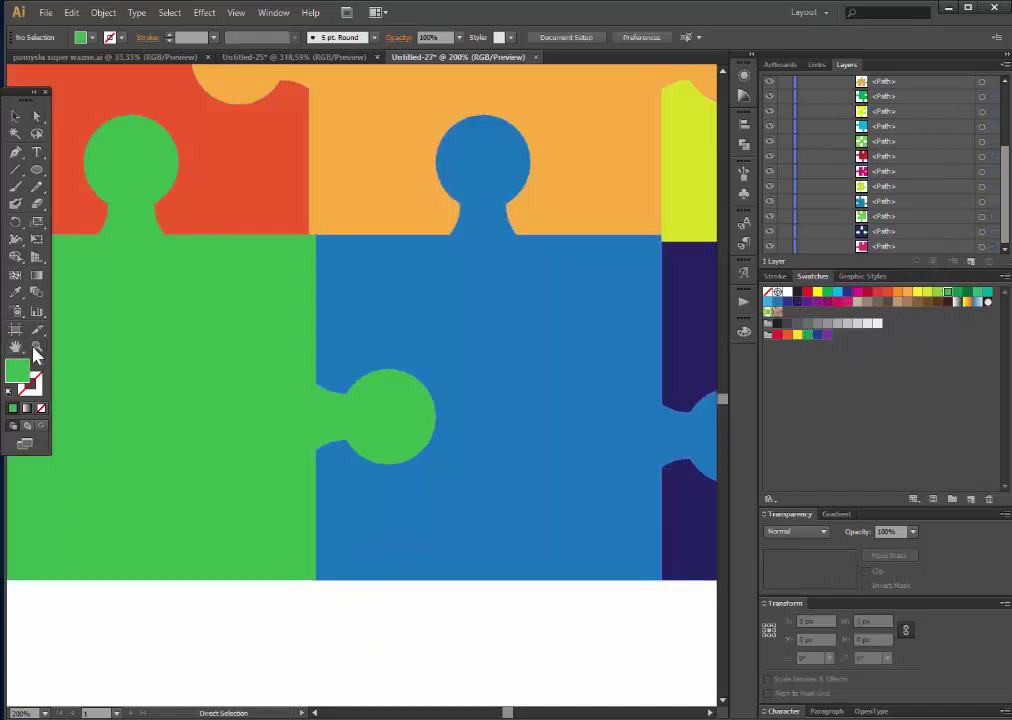
{"action": "left_click", "coordinate": [409, 280], "text": "alt"}
{"action": "left_click", "coordinate": [429, 289], "text": "alt"}
{"action": "left_click", "coordinate": [522, 363], "text": "alt"}
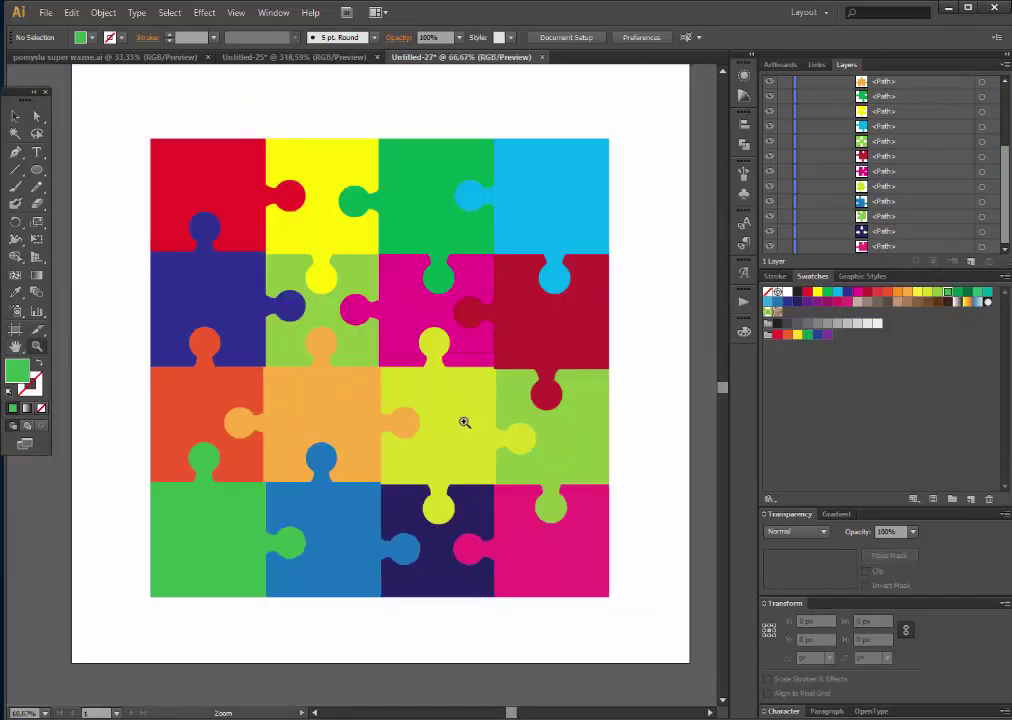
Step: Give every puzzle piece a black stroke with round joins
{"action": "left_click", "coordinate": [15, 116]}
{"action": "left_click_drag", "start_coordinate": [129, 122], "coordinate": [617, 639]}
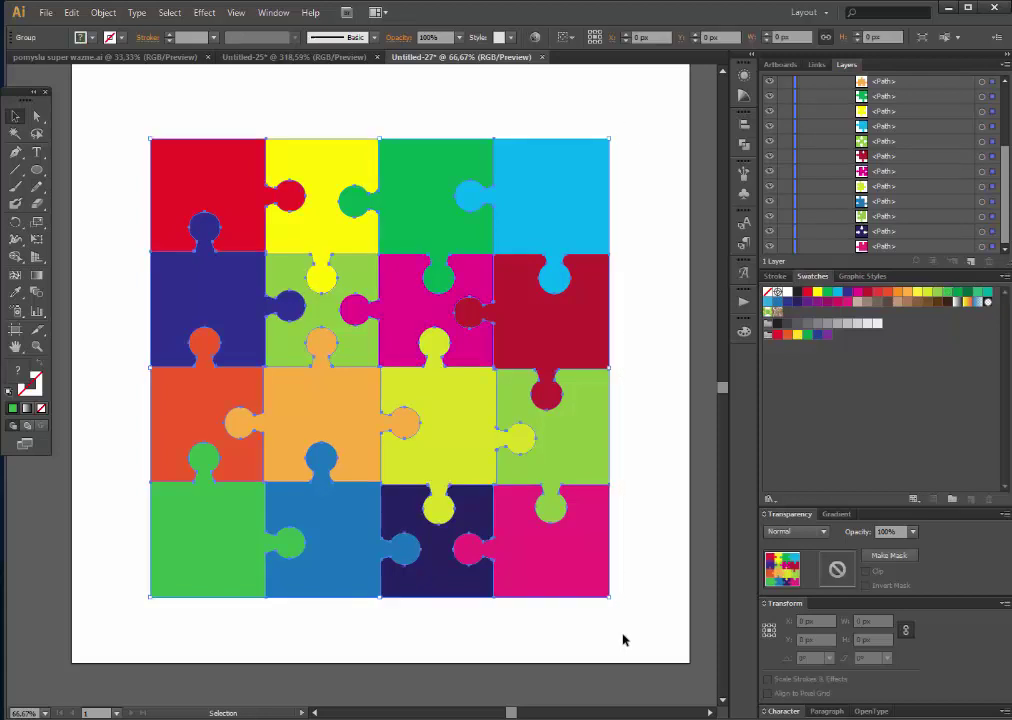
{"action": "left_click", "coordinate": [32, 390]}
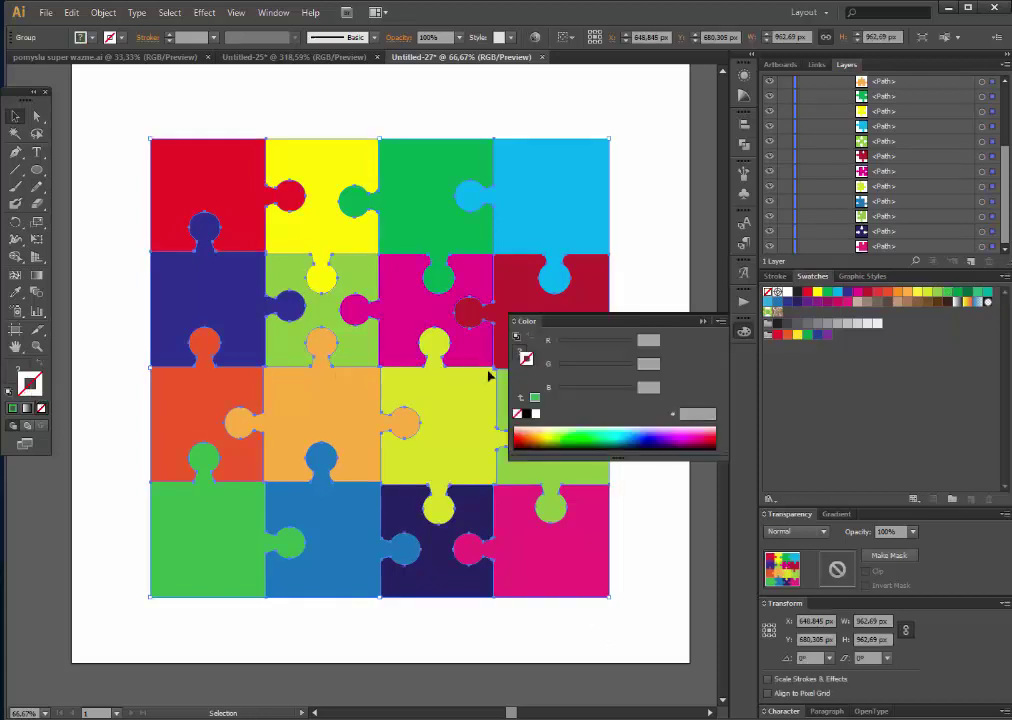
{"action": "left_click", "coordinate": [529, 414]}
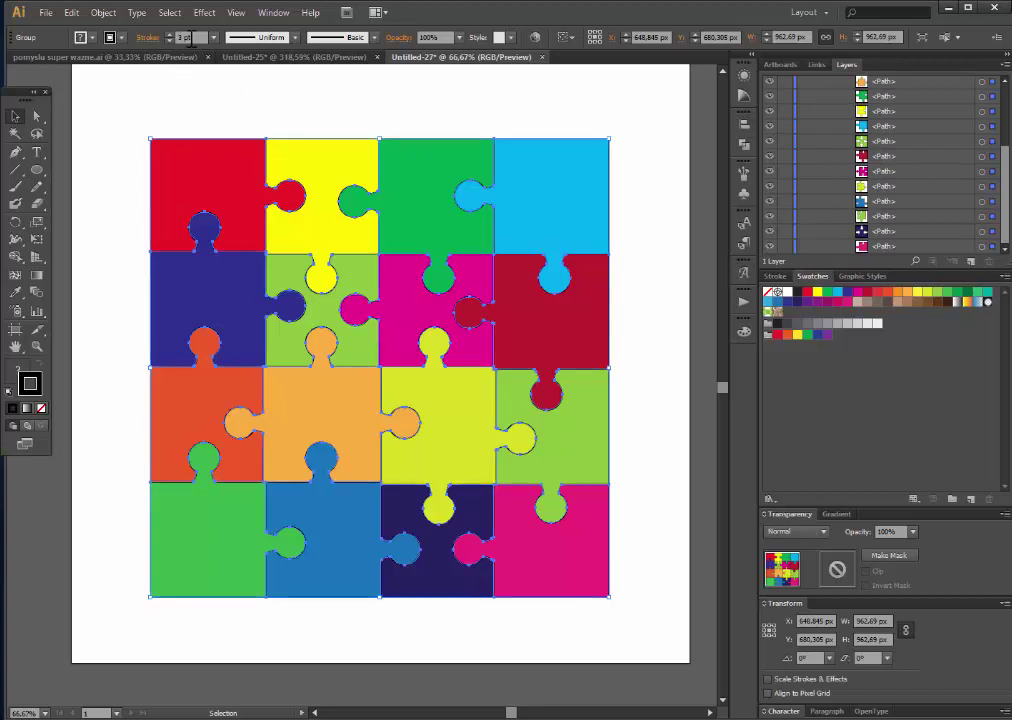
{"action": "scroll", "coordinate": [191, 40], "scroll_direction": "up", "scroll_amount": 6}
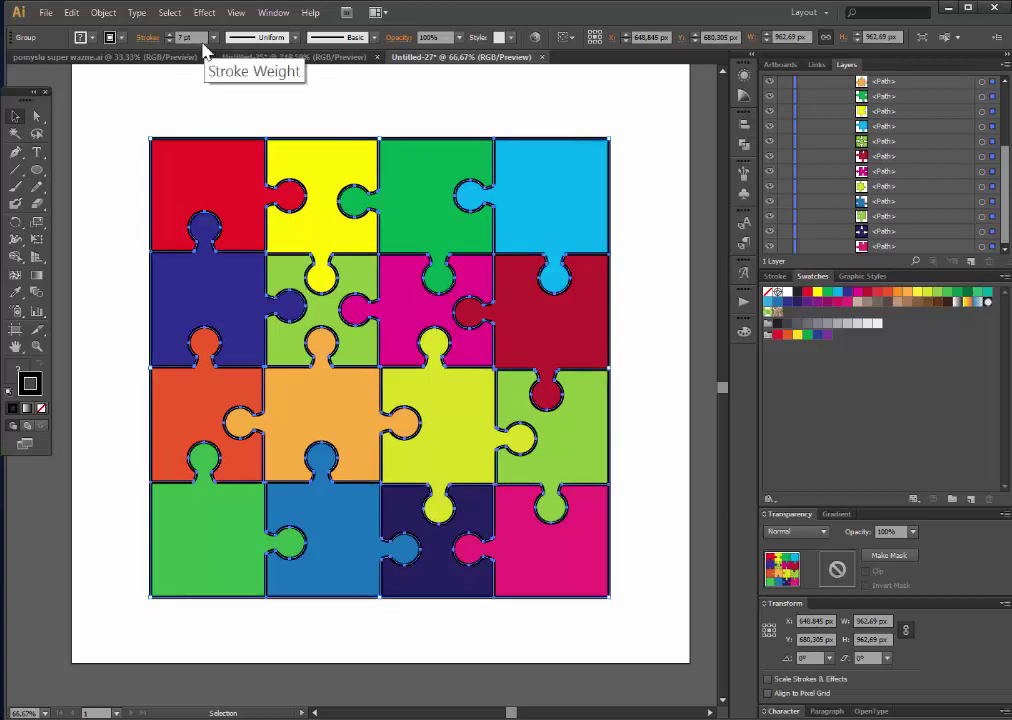
{"action": "scroll", "coordinate": [200, 45], "scroll_direction": "up", "scroll_amount": 1}
{"action": "left_click", "coordinate": [205, 90]}
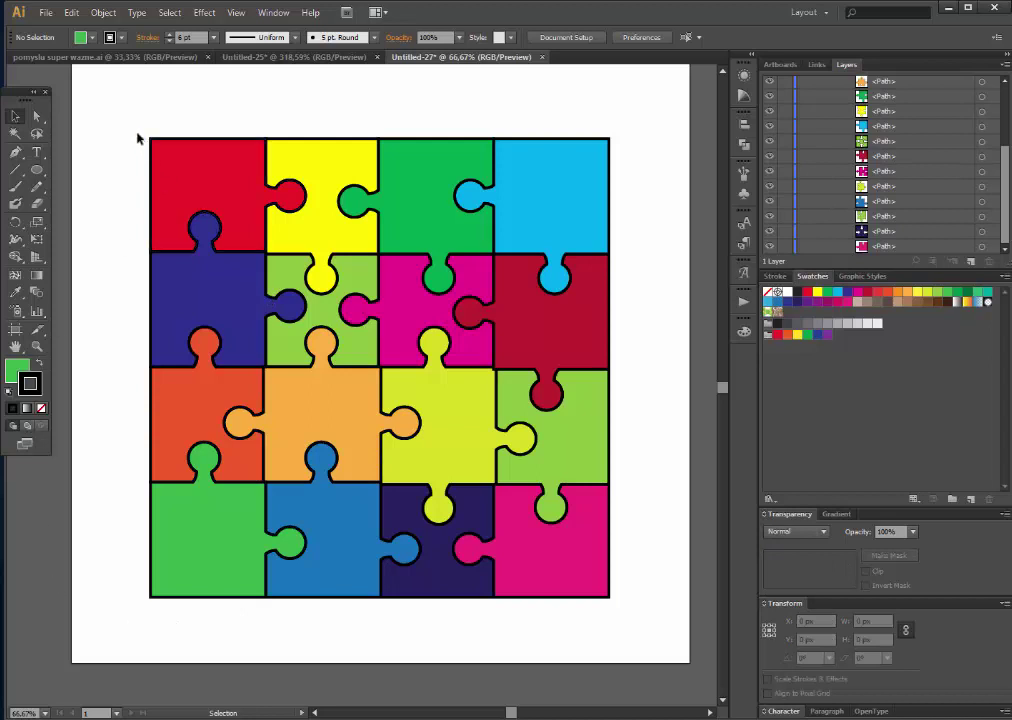
{"action": "left_click_drag", "start_coordinate": [124, 117], "coordinate": [632, 625]}
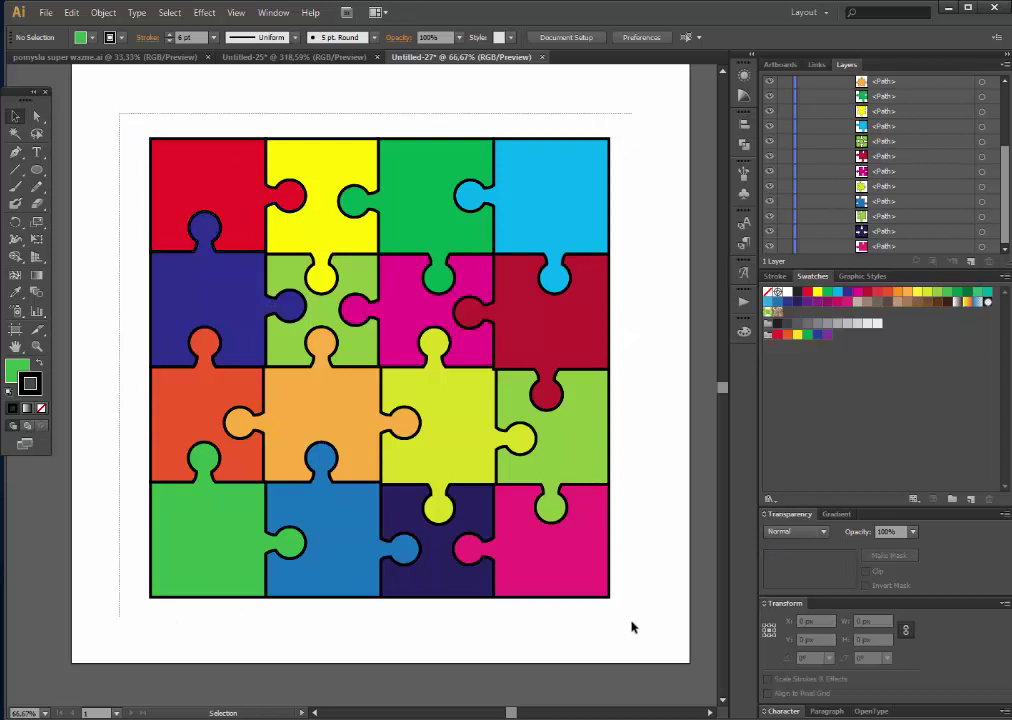
{"action": "left_click", "coordinate": [779, 276]}
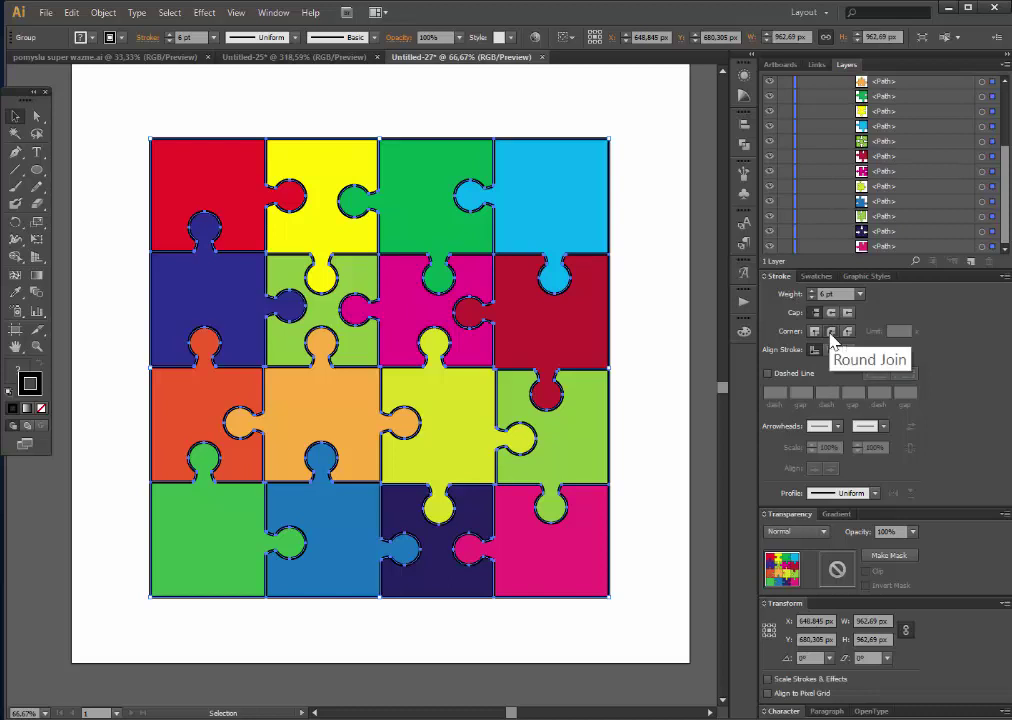
{"action": "left_click", "coordinate": [648, 304]}
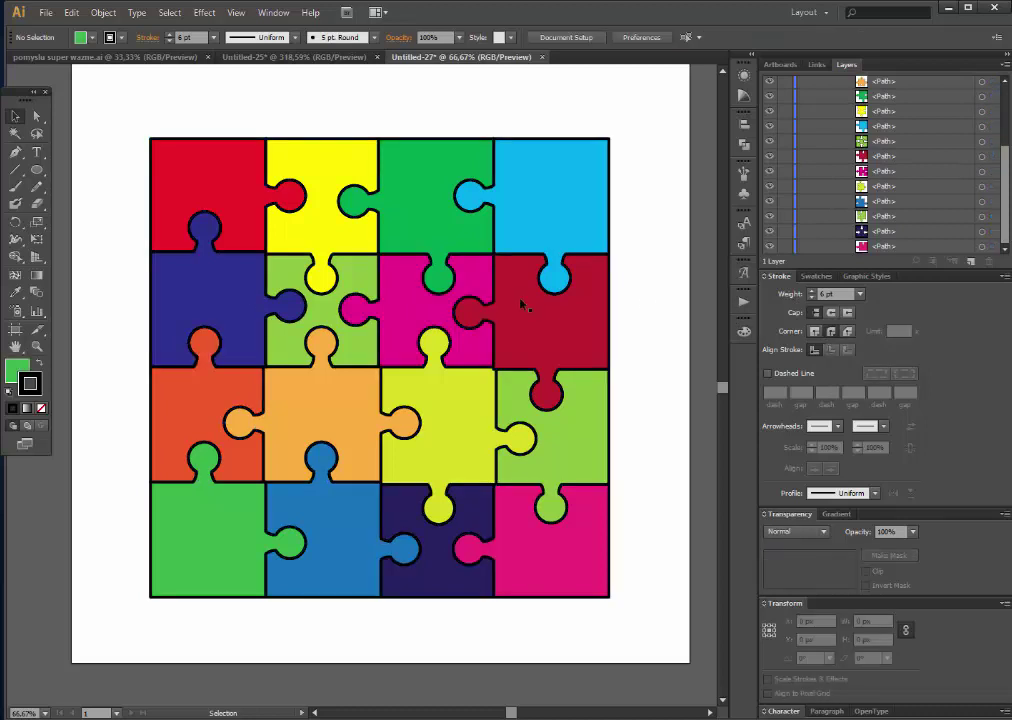
Step: Zoom in and pan across the pieces to inspect the outlines, then view the whole puzzle
{"action": "left_click", "coordinate": [37, 347]}
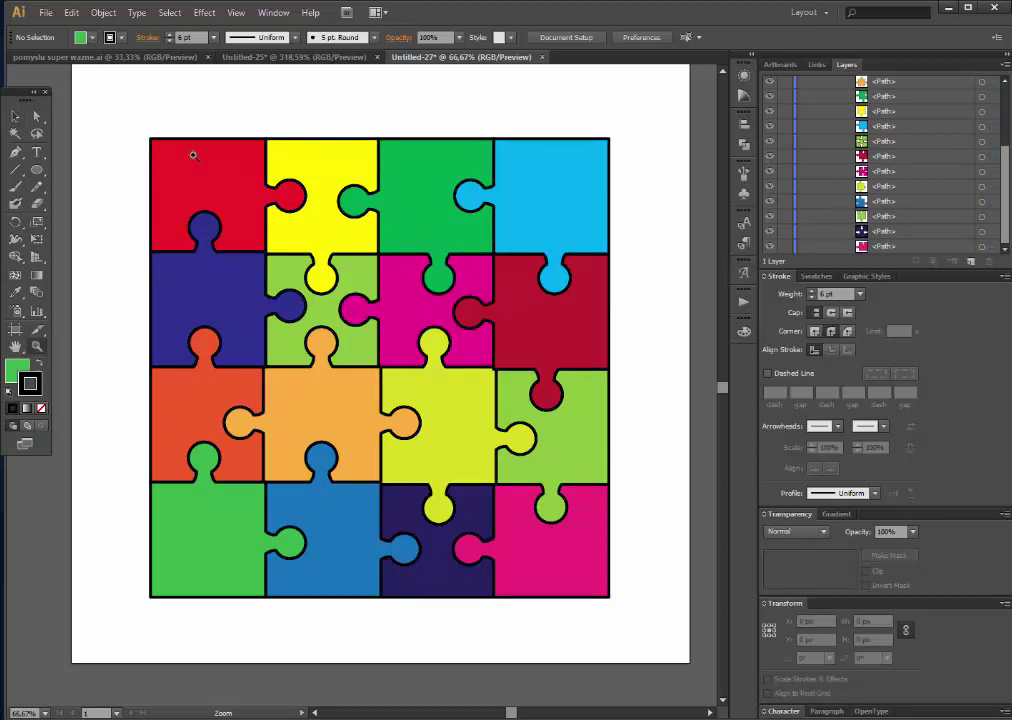
{"action": "left_click_drag", "start_coordinate": [192, 154], "coordinate": [400, 328]}
{"action": "left_click_drag", "start_coordinate": [569, 578], "coordinate": [463, 350]}
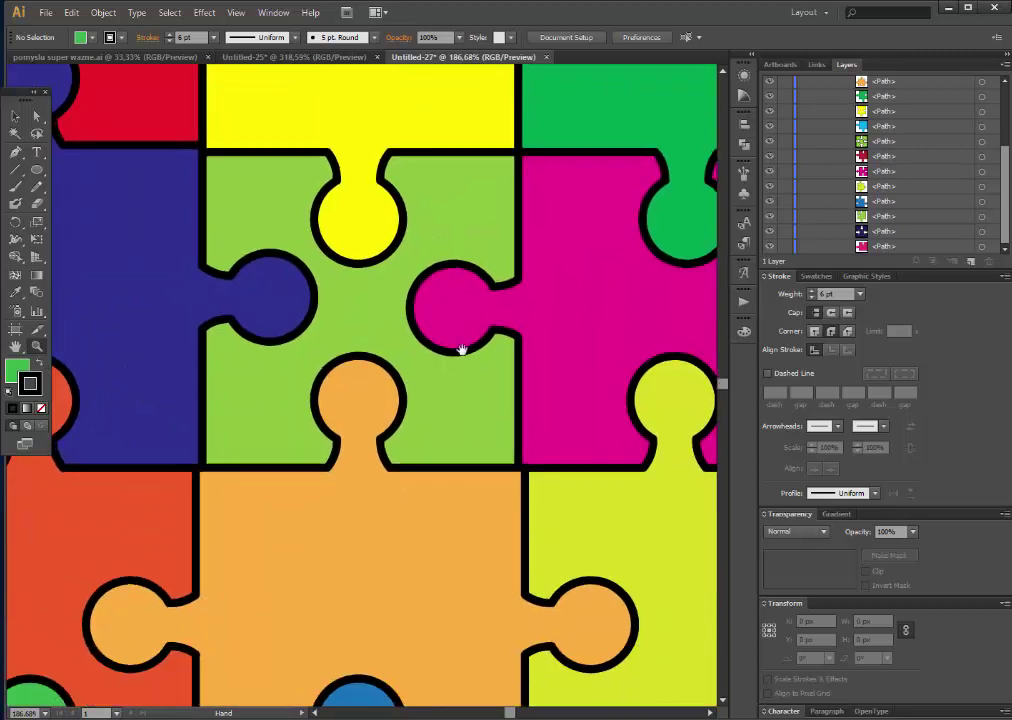
{"action": "mouse_move", "coordinate": [599, 594]}
{"action": "left_mouse_down"}
{"action": "mouse_move", "coordinate": [298, 418]}
{"action": "mouse_move", "coordinate": [250, 330]}
{"action": "left_mouse_up"}
{"action": "left_click_drag", "start_coordinate": [475, 443], "coordinate": [339, 271]}
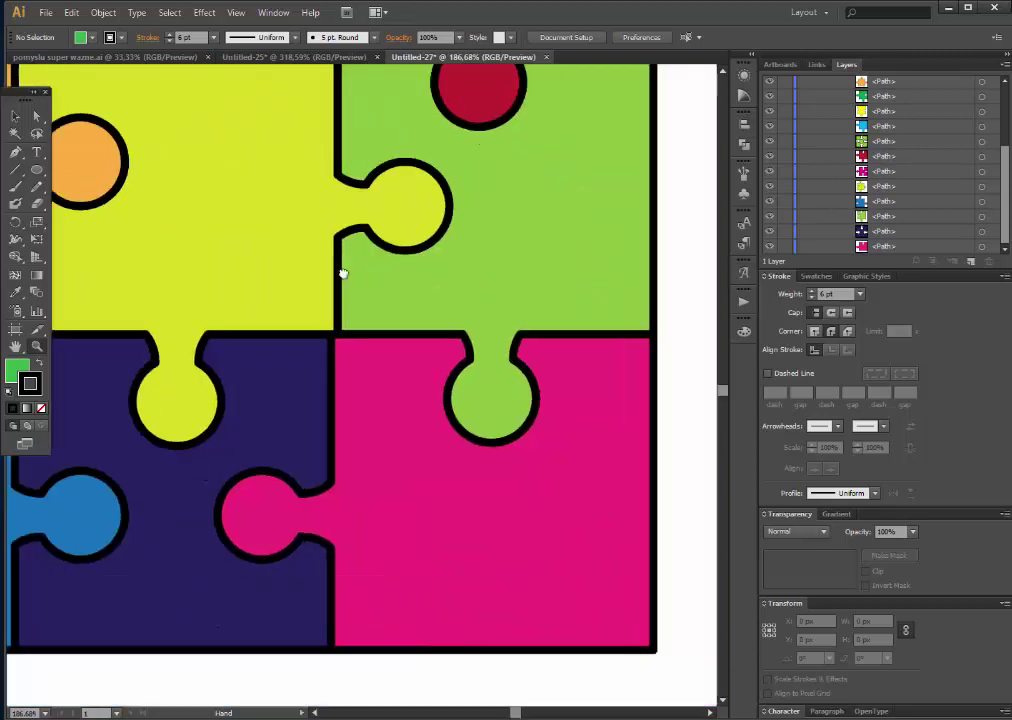
{"action": "left_click_drag", "start_coordinate": [447, 315], "coordinate": [547, 395]}
{"action": "left_click_drag", "start_coordinate": [206, 308], "coordinate": [306, 351]}
{"action": "left_click", "coordinate": [309, 351], "text": "alt"}
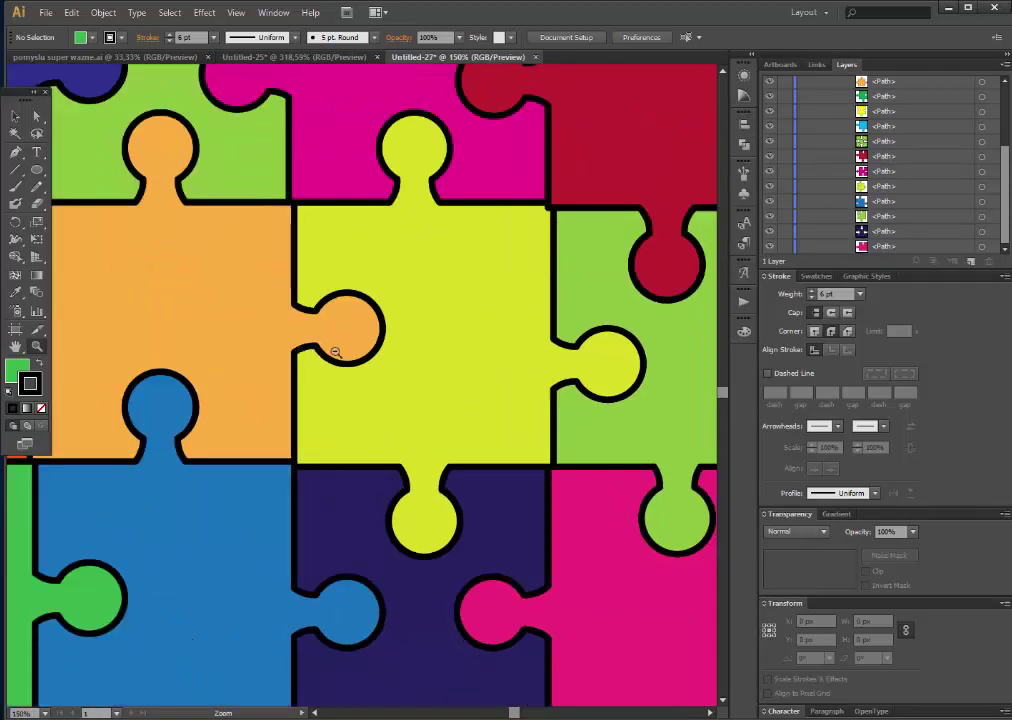
{"action": "left_click", "coordinate": [402, 360], "text": "alt"}
{"action": "left_click", "coordinate": [337, 335], "text": "alt"}
{"action": "scroll", "coordinate": [337, 335], "scroll_direction": "up", "scroll_amount": 1}
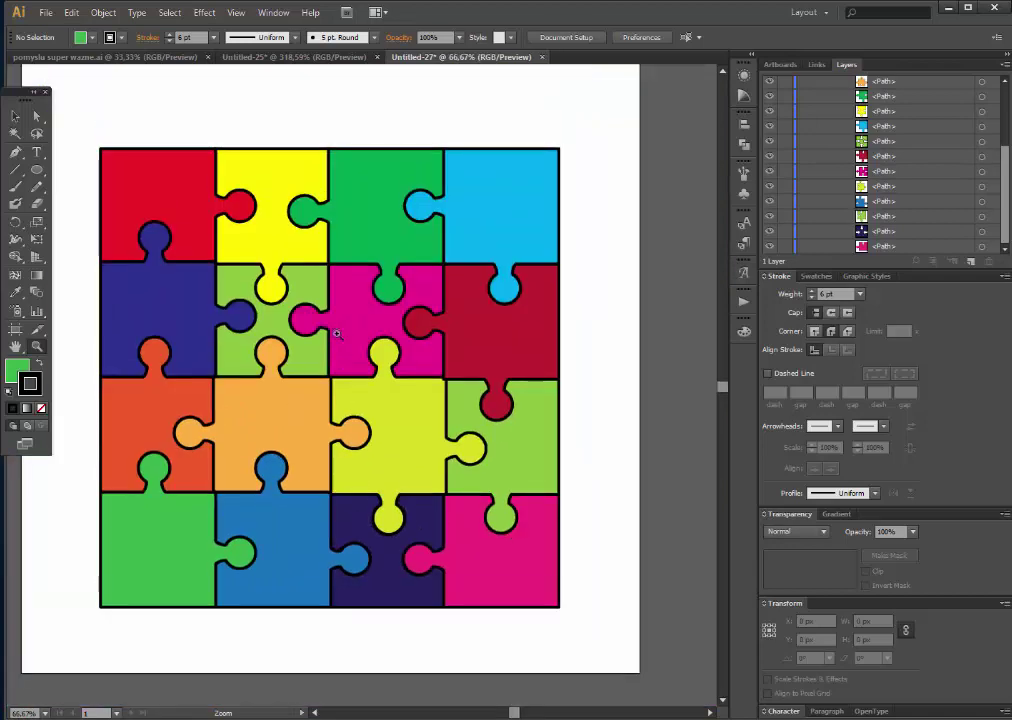